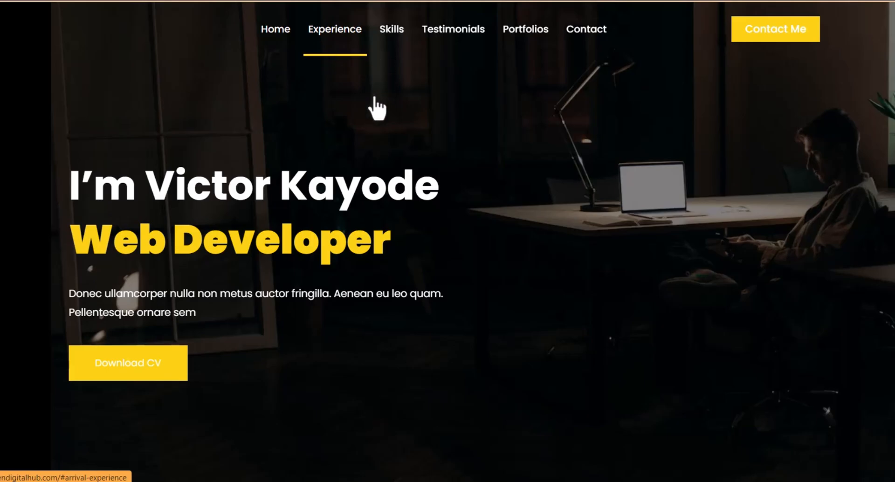
# Scroll back up the finished portfolio preview and try its Contact Me button
pyautogui.scroll(15, 326, 140)
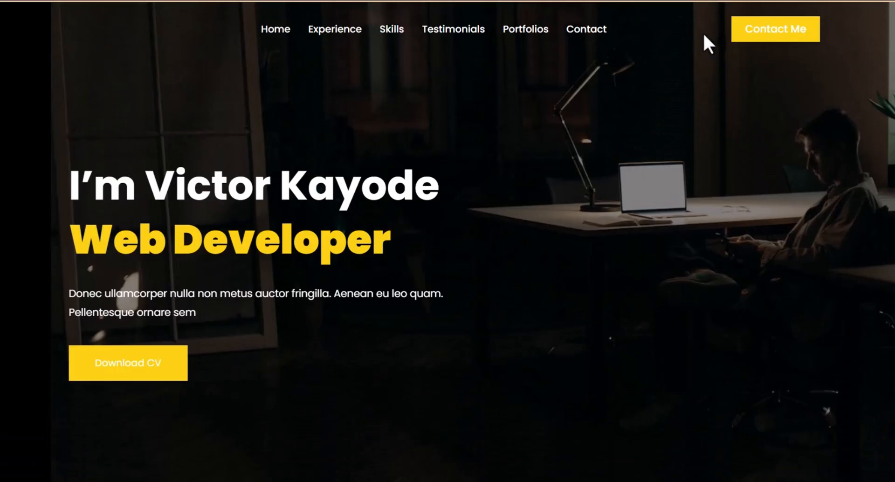
pyautogui.click(788, 34)
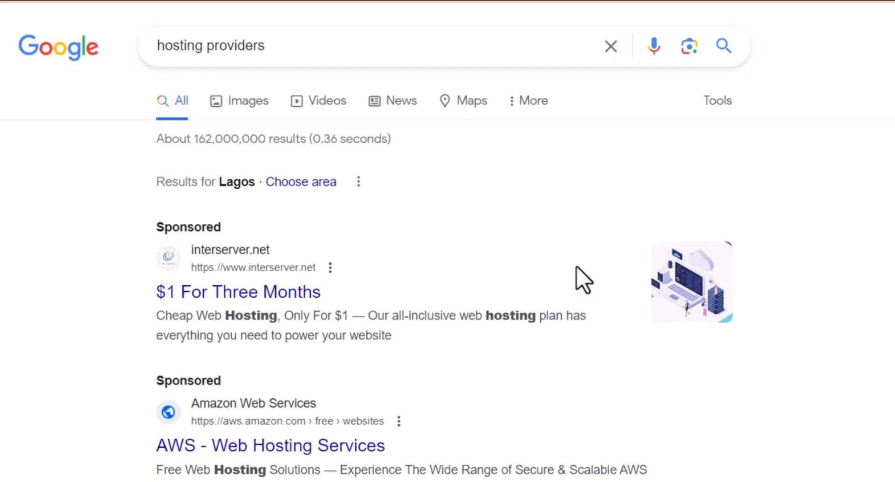
# Scroll the 'hosting providers' results down to the related searches like namecheap and wordpress hosting
pyautogui.scroll(-15, 576, 278)
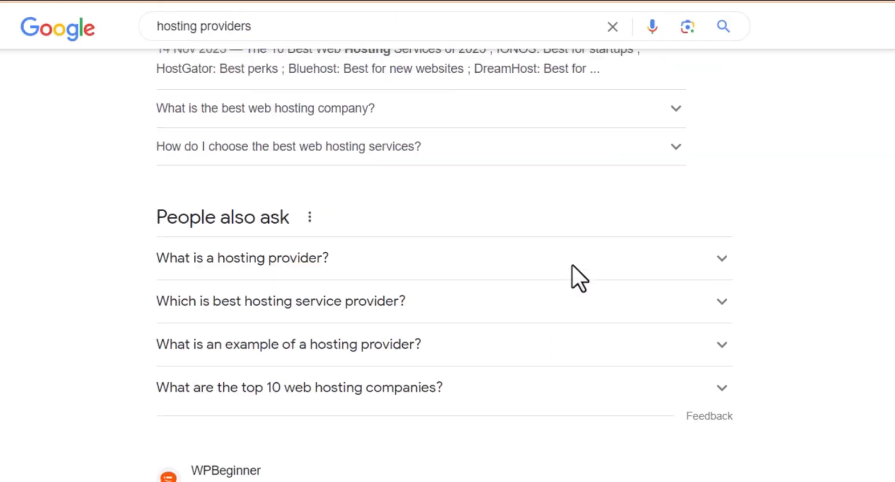
pyautogui.scroll(-10, 580, 291)
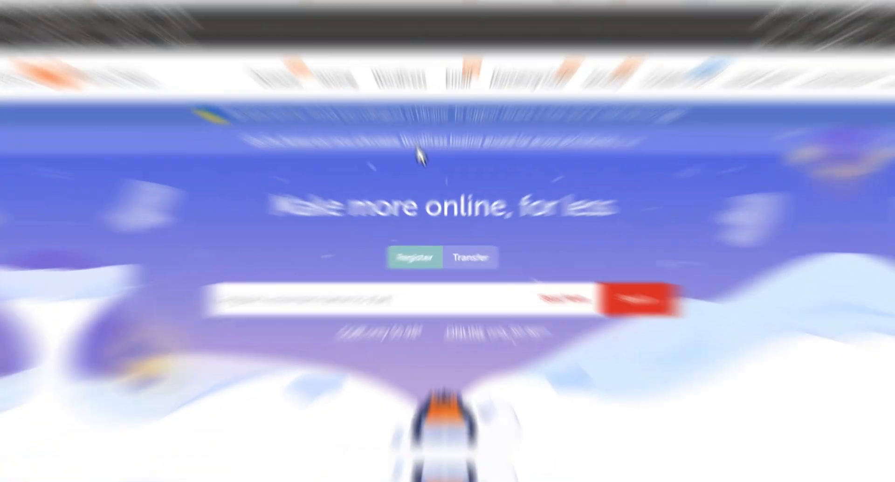
pyautogui.scroll(-10, 416, 140)
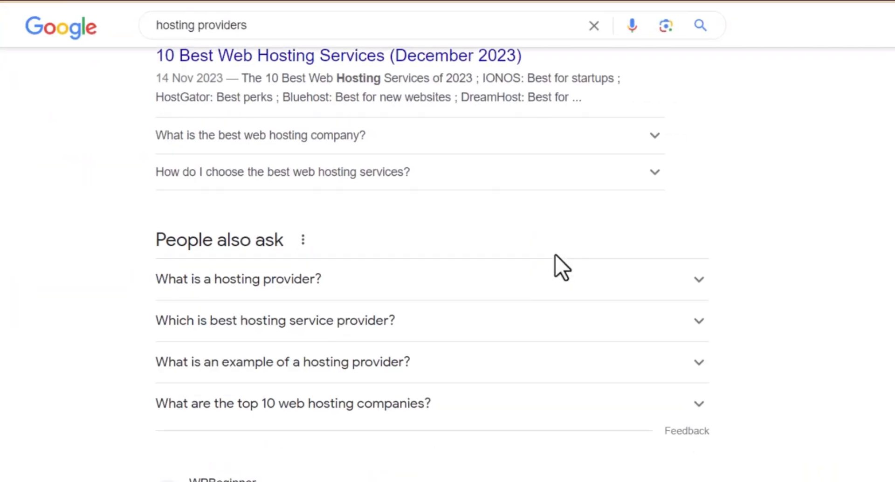
pyautogui.scroll(-10, 556, 261)
pyautogui.scroll(-20, 557, 268)
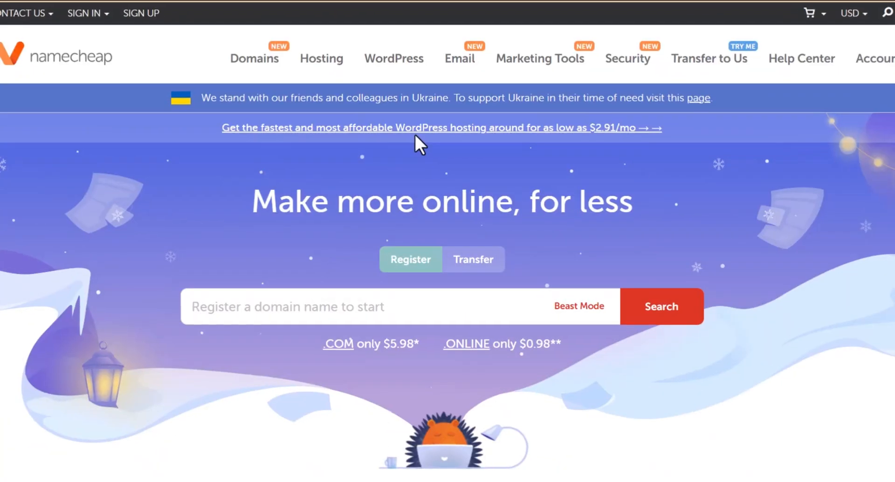
# Scroll down through the namecheap.com homepage's domain and hosting offer sections
pyautogui.scroll(-10, 418, 142)
pyautogui.scroll(-20, 417, 137)
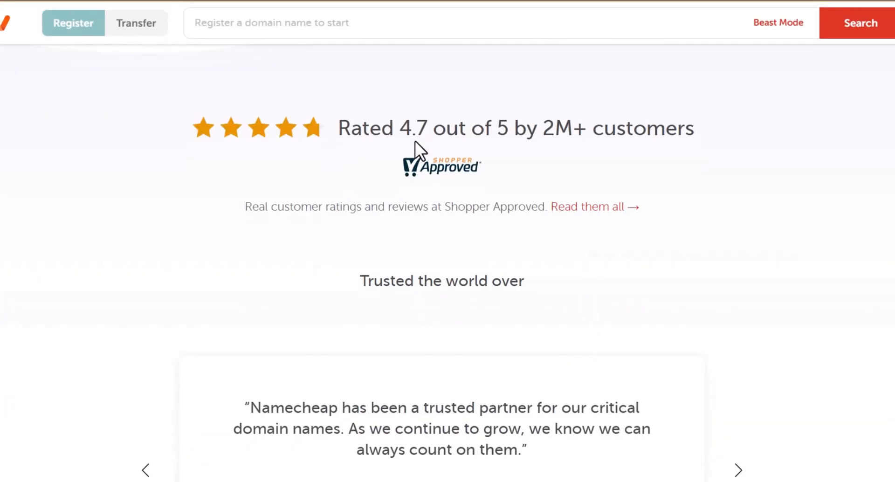
pyautogui.scroll(-20, 410, 150)
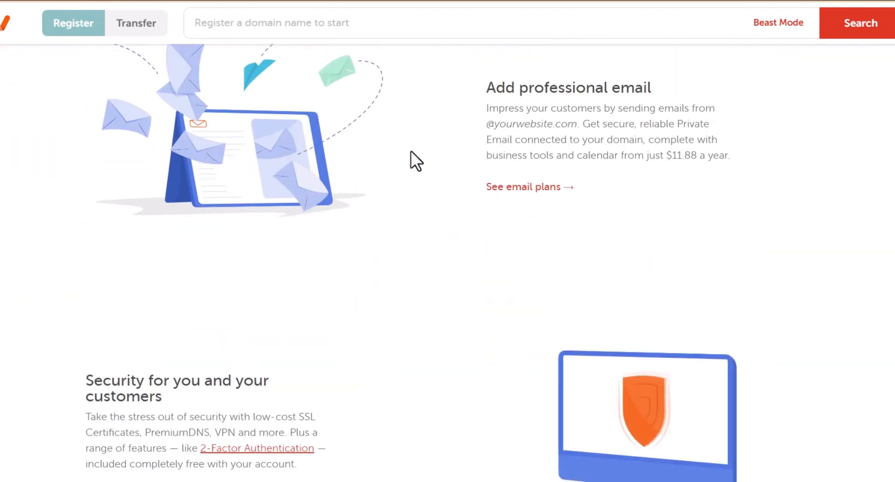
pyautogui.scroll(-15, 413, 161)
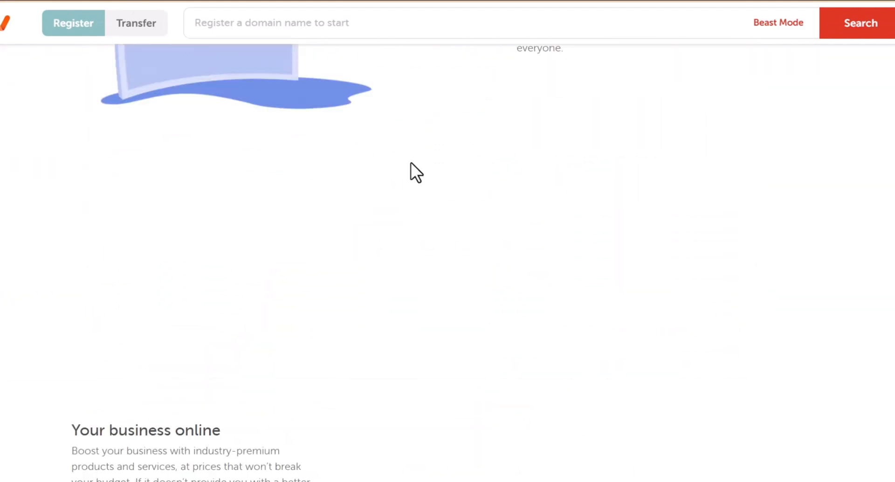
pyautogui.scroll(-5, 410, 162)
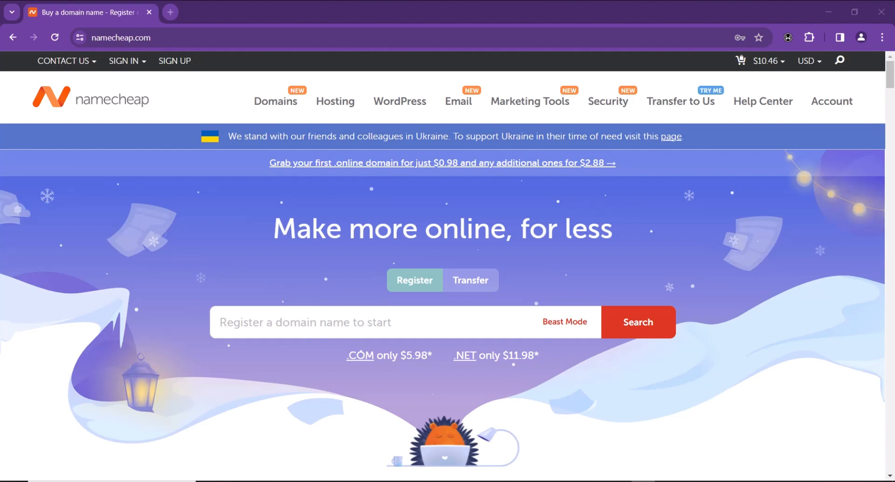
# Go to Hosting > Shared Hosting and scroll to the Stellar, Stellar Plus and Stellar Business price cards
pyautogui.moveTo(344, 112)
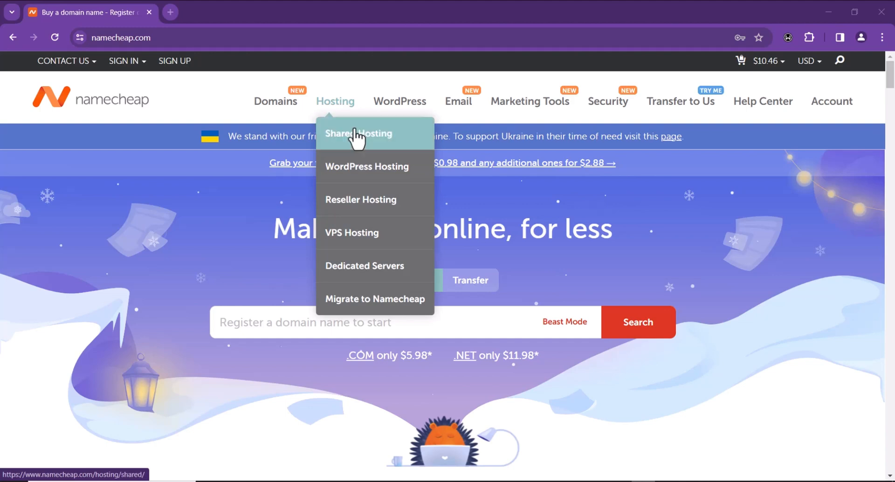
pyautogui.click(360, 140)
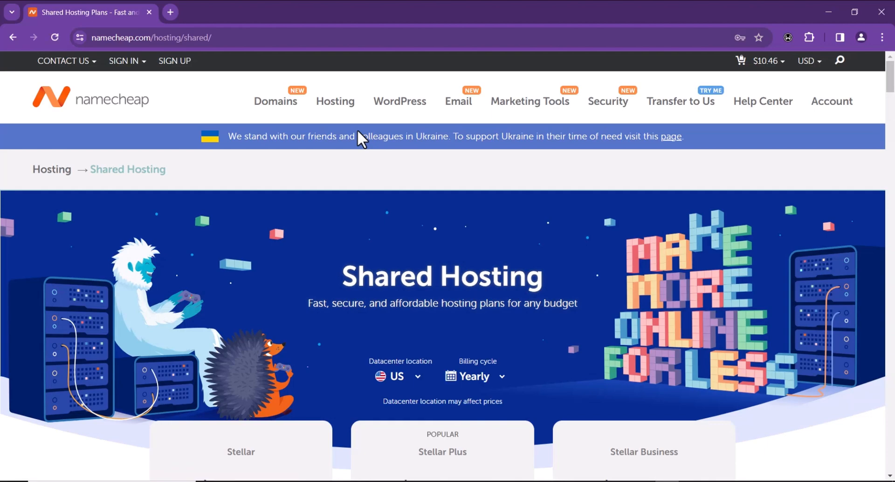
pyautogui.scroll(-3, 479, 188)
pyautogui.scroll(-3, 345, 268)
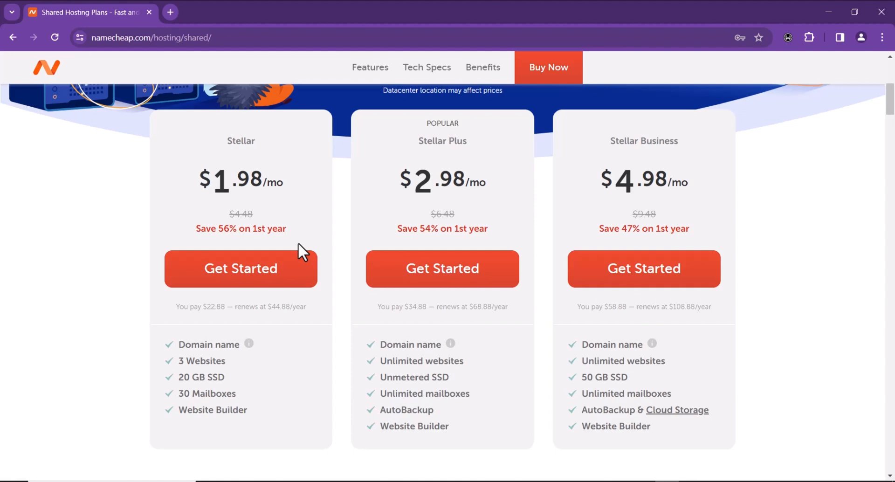
pyautogui.moveTo(249, 347)
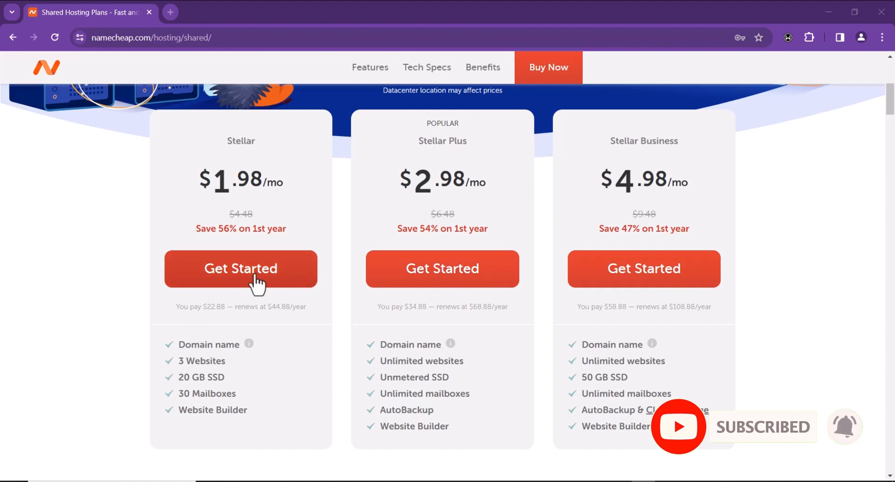
# Start an order for the Stellar shared hosting plan and look over its options
pyautogui.click(257, 282)
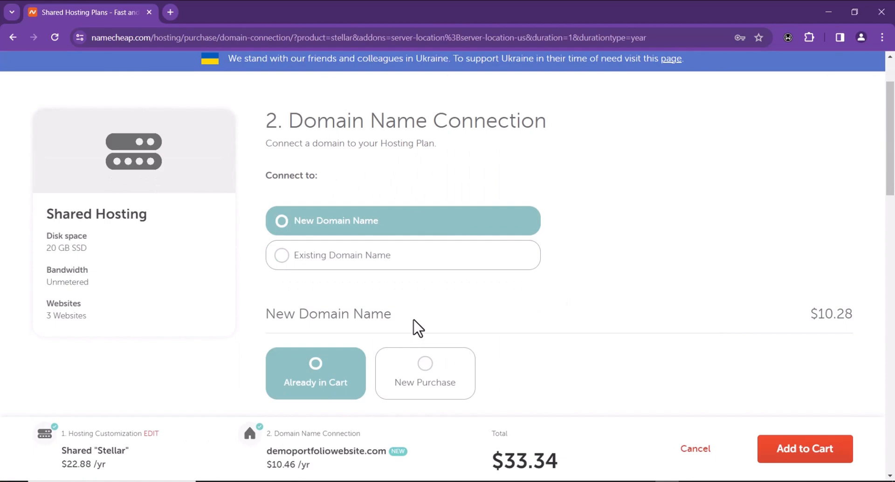
pyautogui.scroll(-3, 354, 247)
pyautogui.scroll(3, 350, 238)
pyautogui.scroll(-5, 648, 177)
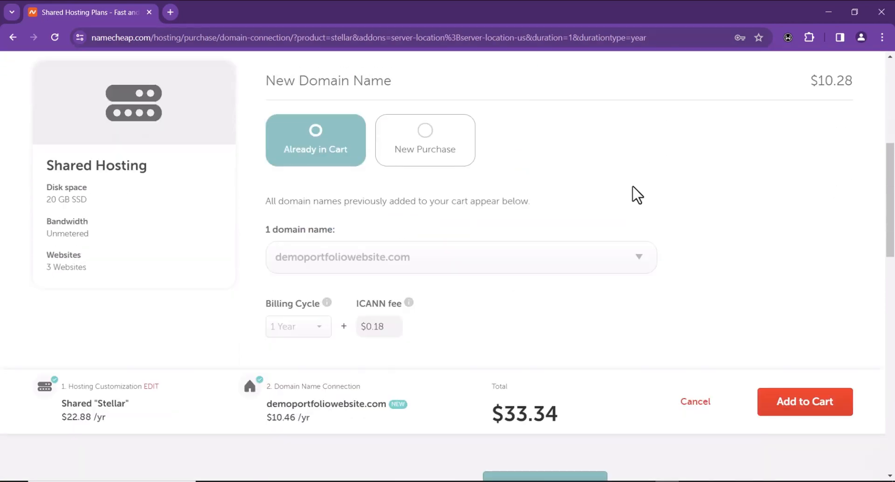
pyautogui.scroll(6, 606, 184)
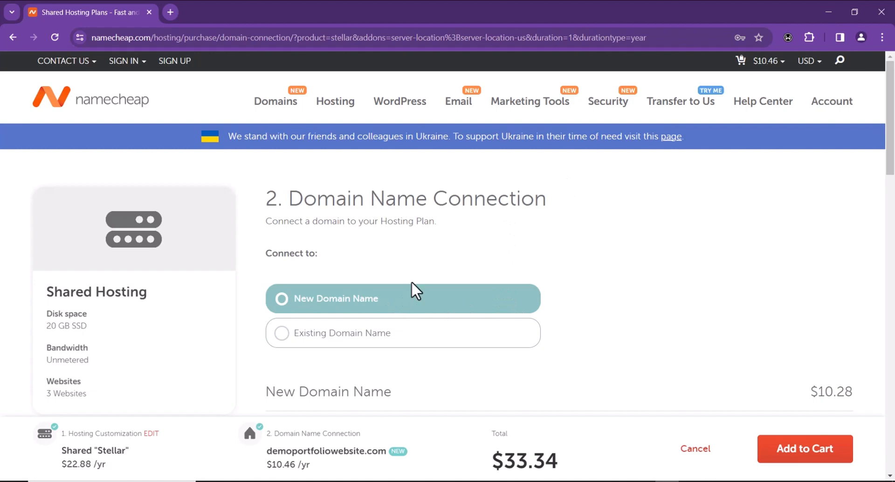
# Keep New Domain Name with demoportfoliowebsite.com and add the $33.34 order to the cart
pyautogui.click(372, 333)
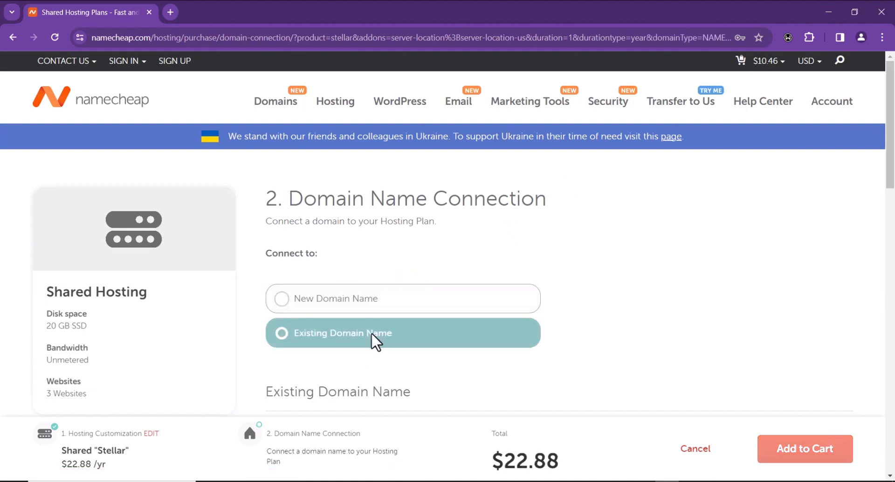
pyautogui.scroll(-2, 373, 342)
pyautogui.scroll(2, 370, 300)
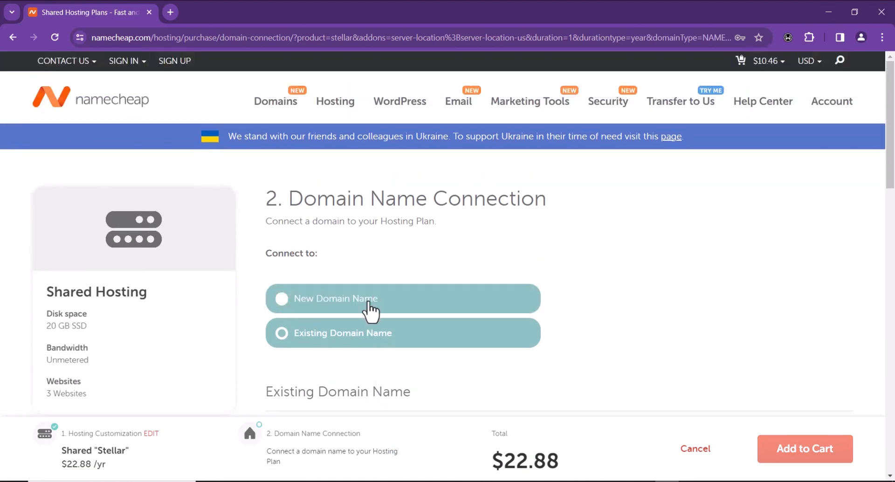
pyautogui.click(370, 303)
pyautogui.scroll(-4, 382, 331)
pyautogui.scroll(-3, 458, 348)
pyautogui.scroll(-2, 582, 260)
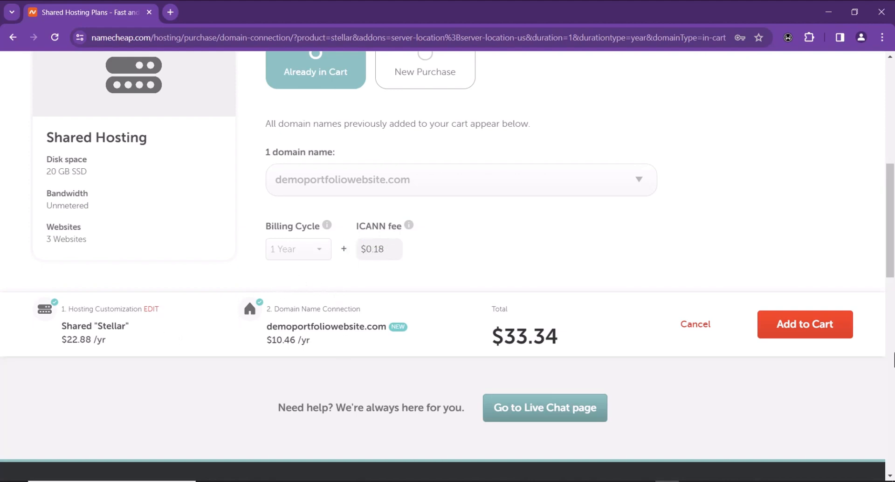
pyautogui.click(819, 344)
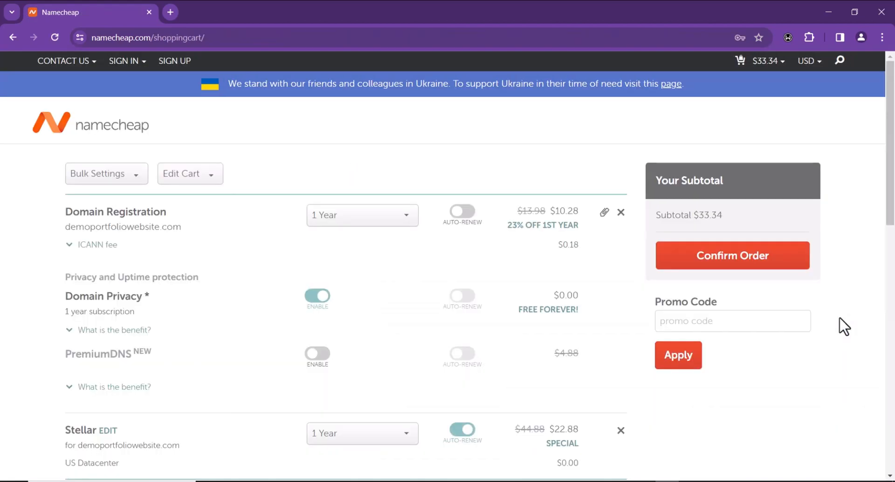
# Apply promo code COUPONFCNC to bring the subtotal to $28.46 and confirm the order
pyautogui.scroll(-7, 394, 240)
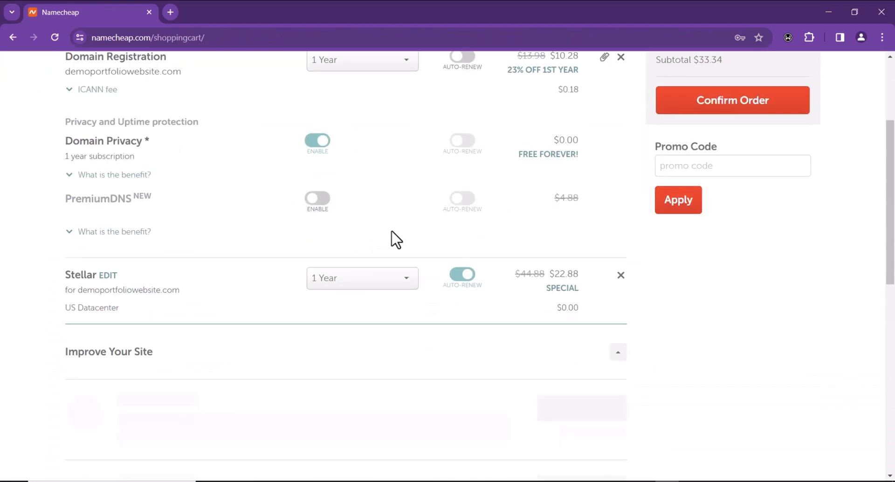
pyautogui.scroll(5, 392, 246)
pyautogui.scroll(2, 386, 249)
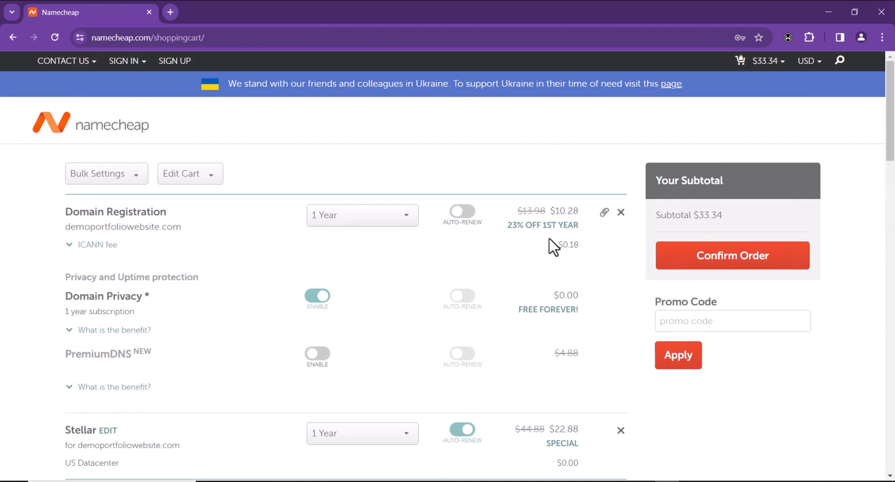
pyautogui.click(688, 325)
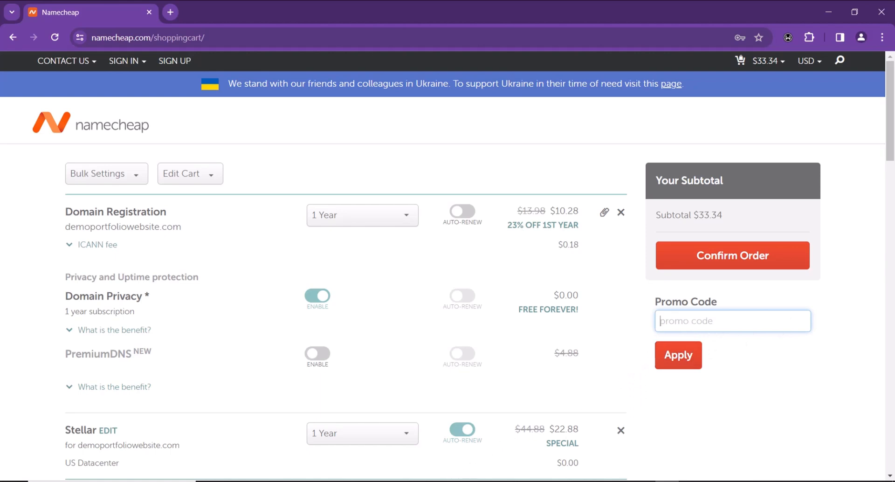
pyautogui.click(738, 318)
pyautogui.write('COUPONFCNC')
pyautogui.click(680, 365)
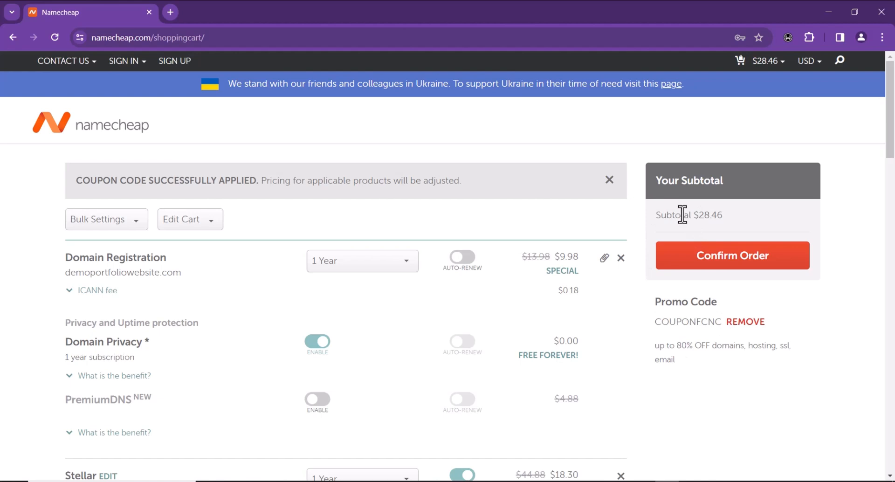
pyautogui.click(729, 261)
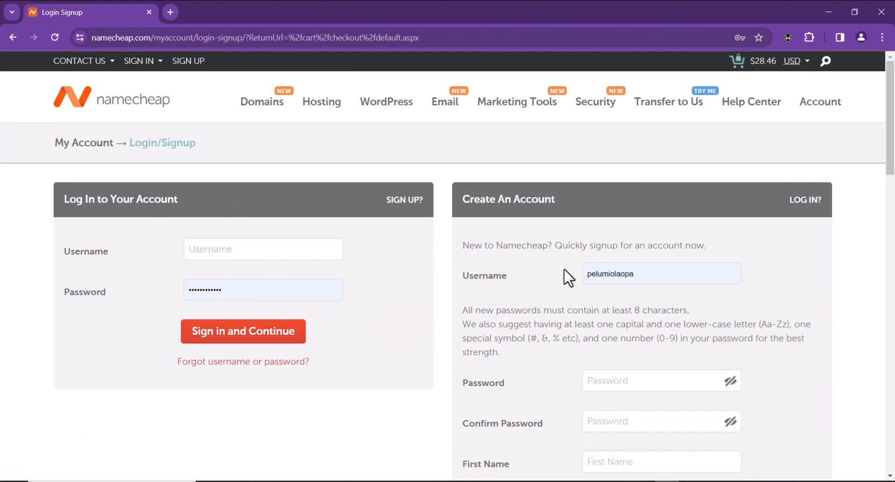
# Scroll the checkout page to reach the Billing step showing the $28.46 subtotal
pyautogui.scroll(-5, 549, 277)
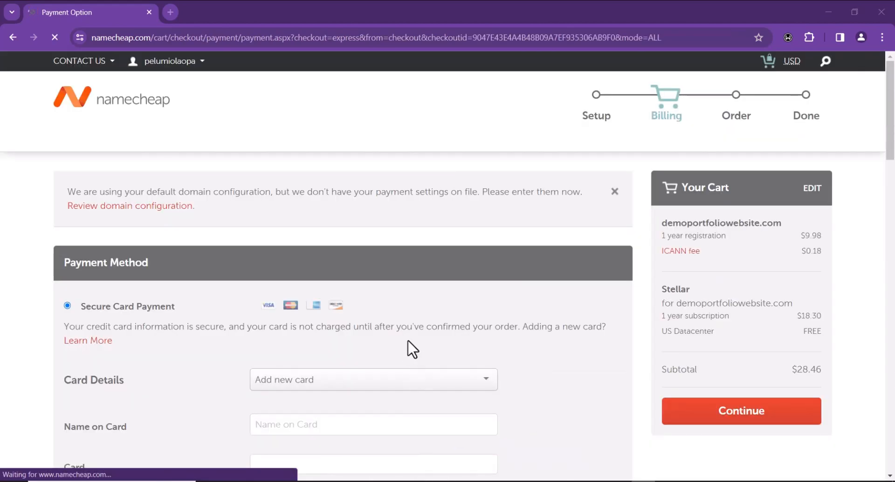
# Review the Payment Option page for the $28.46 Stellar order, then go back to the dashboard
pyautogui.scroll(-3, 342, 290)
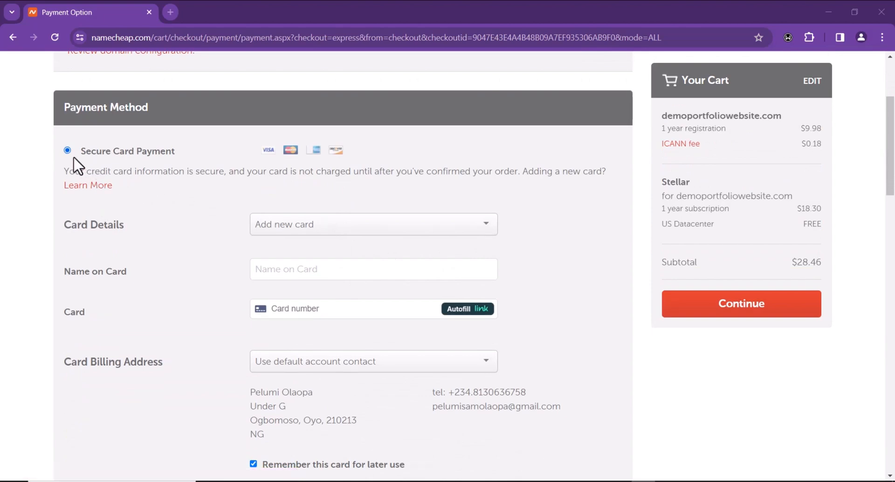
pyautogui.scroll(-1, 275, 241)
pyautogui.scroll(-2, 275, 241)
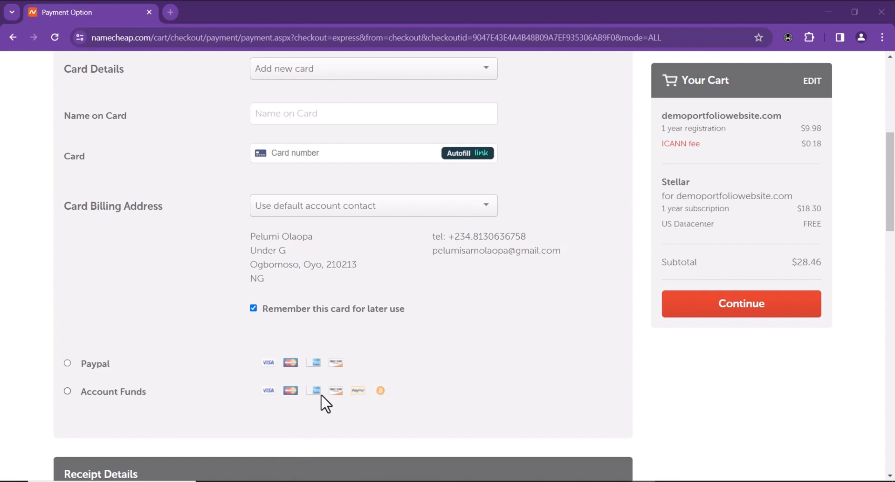
pyautogui.scroll(5, 321, 382)
pyautogui.scroll(-2, 310, 350)
pyautogui.scroll(-2, 312, 351)
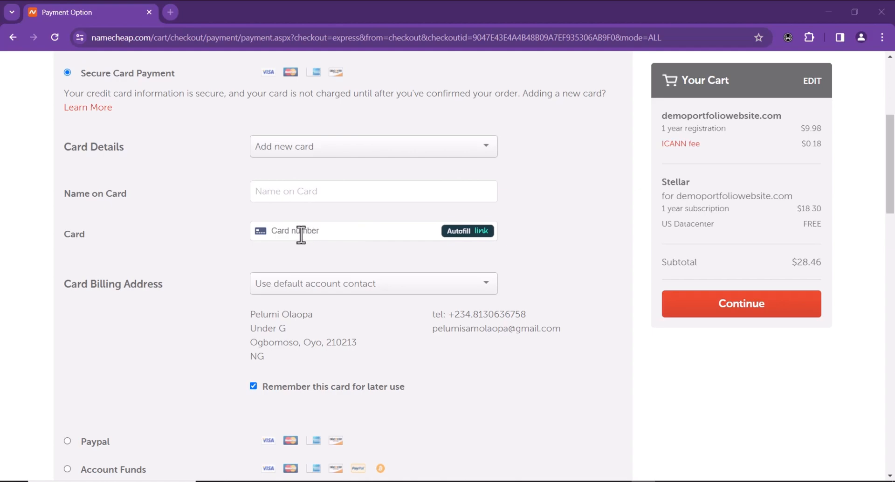
pyautogui.scroll(-15, 321, 317)
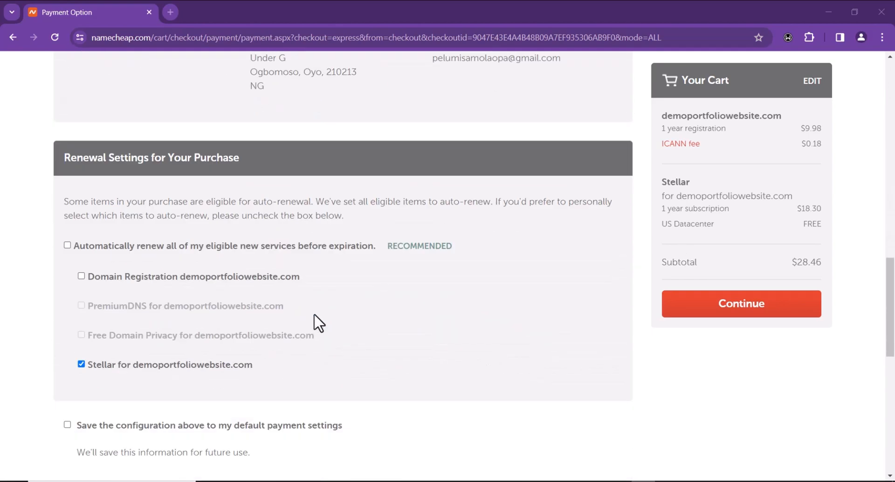
pyautogui.scroll(-2, 315, 324)
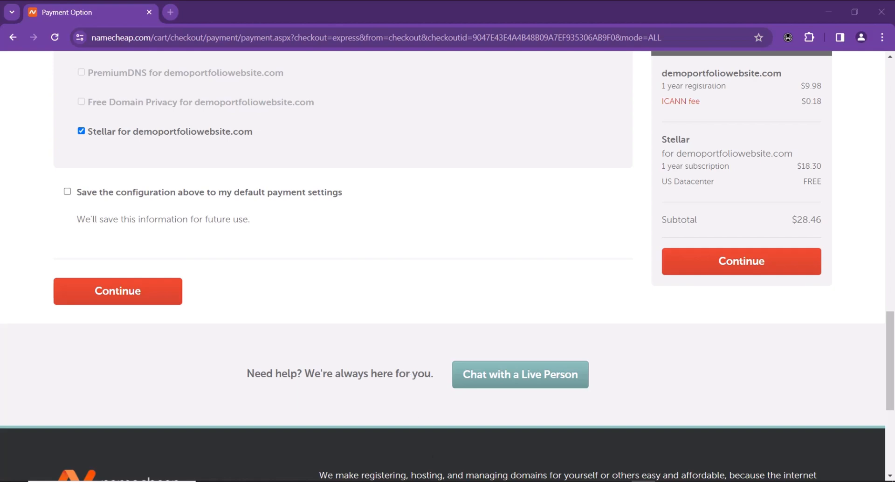
pyautogui.hotkey('alt', 'Left')
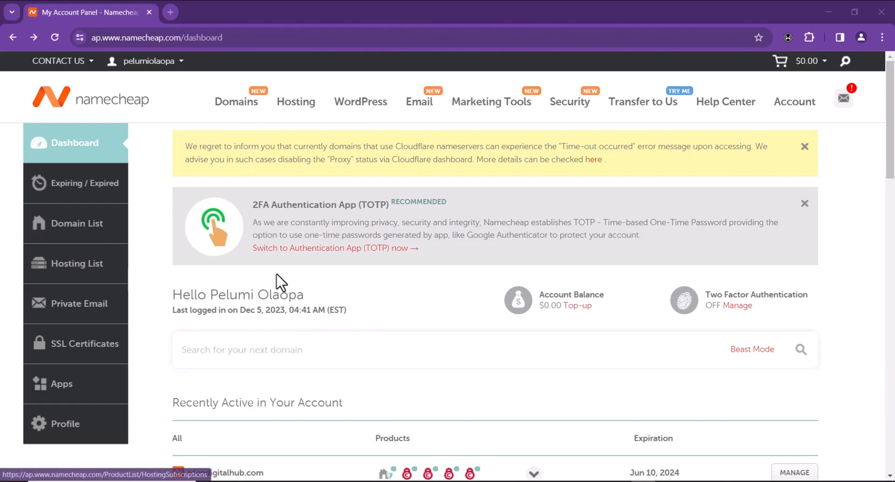
# Launch cPanel for the hosting subscription from the Hosting List in a new tab
pyautogui.scroll(-8, 356, 273)
pyautogui.scroll(-8, 353, 271)
pyautogui.scroll(15, 353, 271)
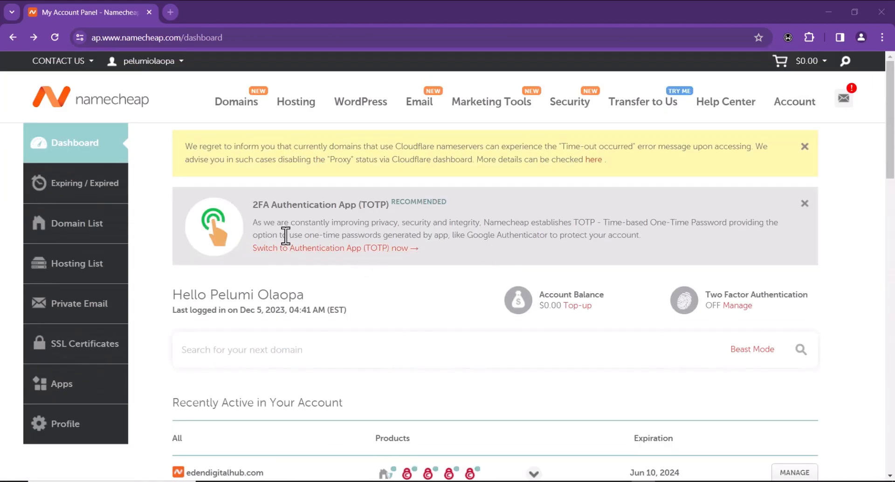
pyautogui.click(78, 264)
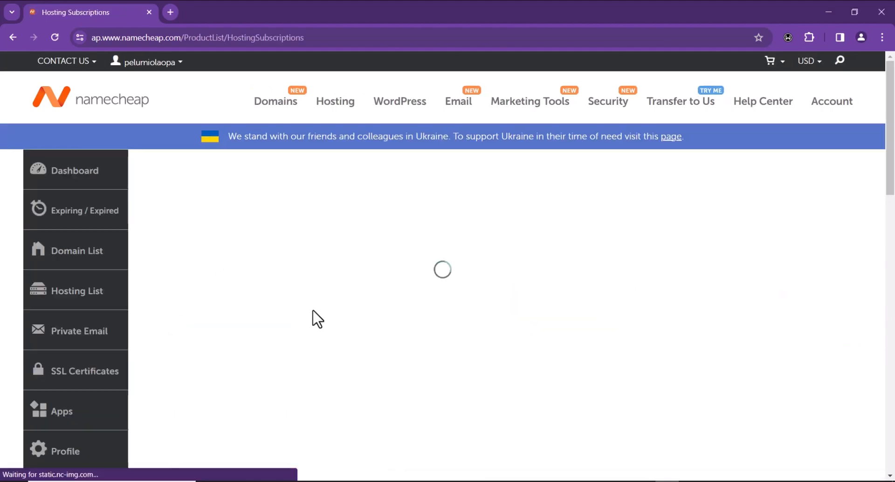
pyautogui.click(807, 257)
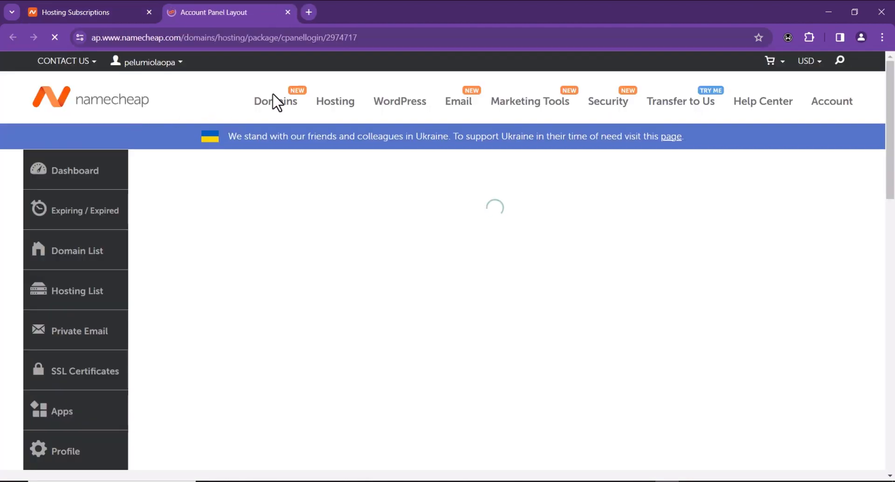
pyautogui.scroll(-2, 189, 186)
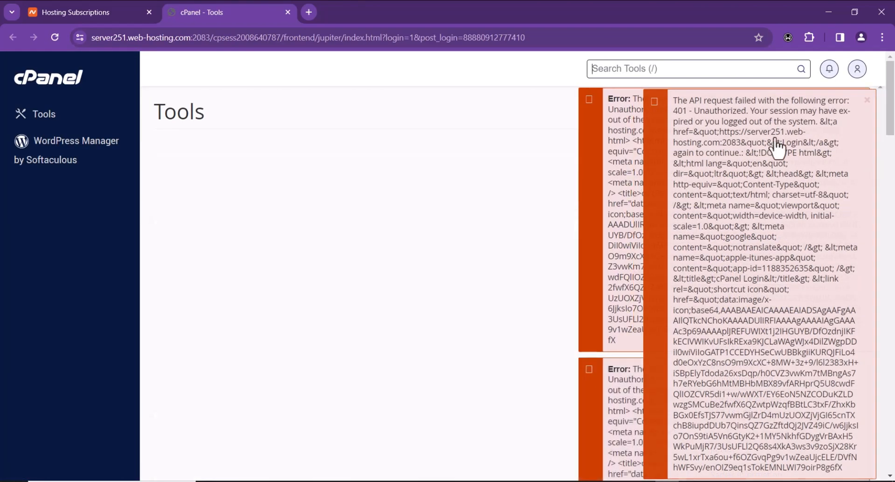
# Dismiss the top overlapping 401 Unauthorized error toast in cPanel
pyautogui.click(659, 105)
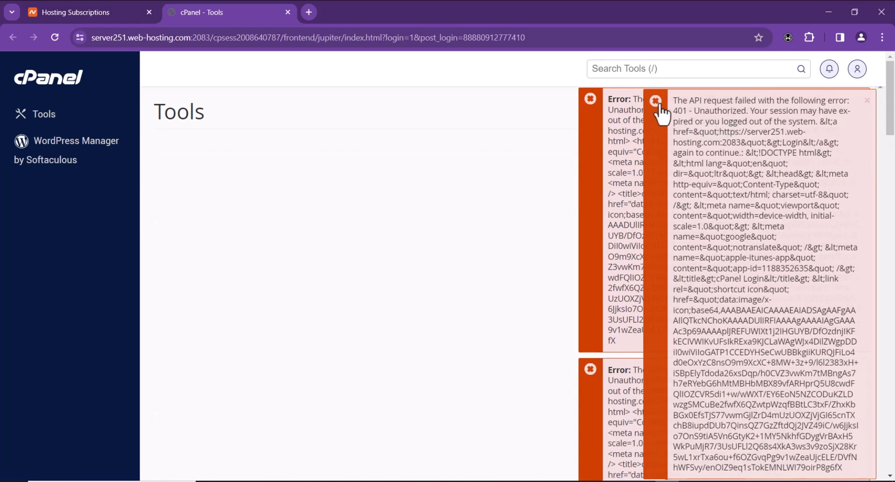
pyautogui.click(659, 111)
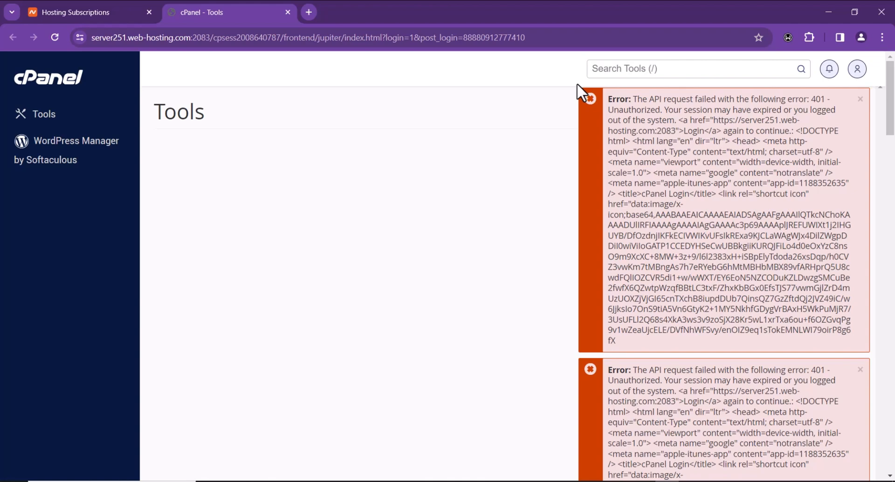
# Switch on Windscribe's browser VPN, connecting through the Dallas Ranch location
pyautogui.click(787, 36)
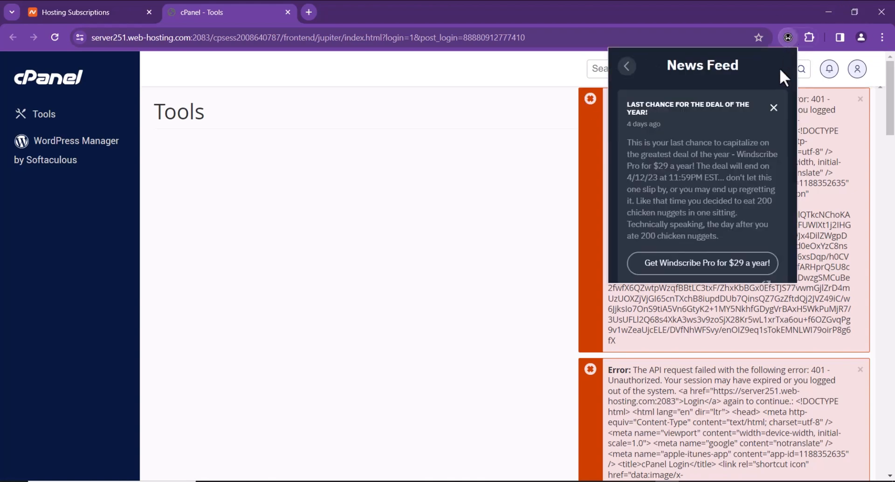
pyautogui.click(628, 66)
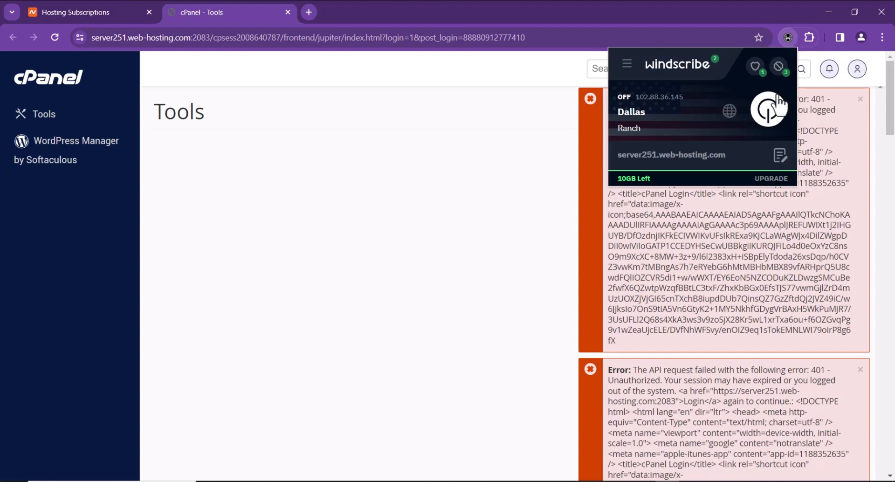
pyautogui.click(767, 109)
pyautogui.click(785, 37)
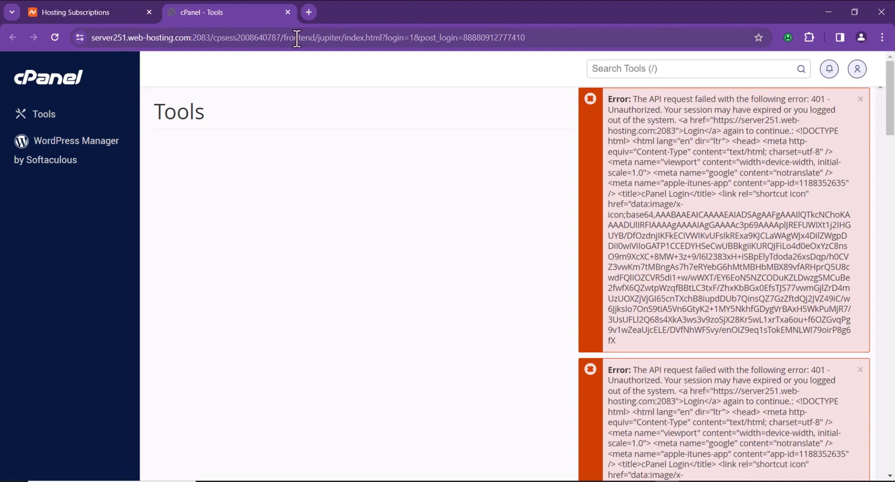
# Close the broken cPanel - Tools tab and relaunch cPanel from Hosting Subscriptions
pyautogui.click(288, 12)
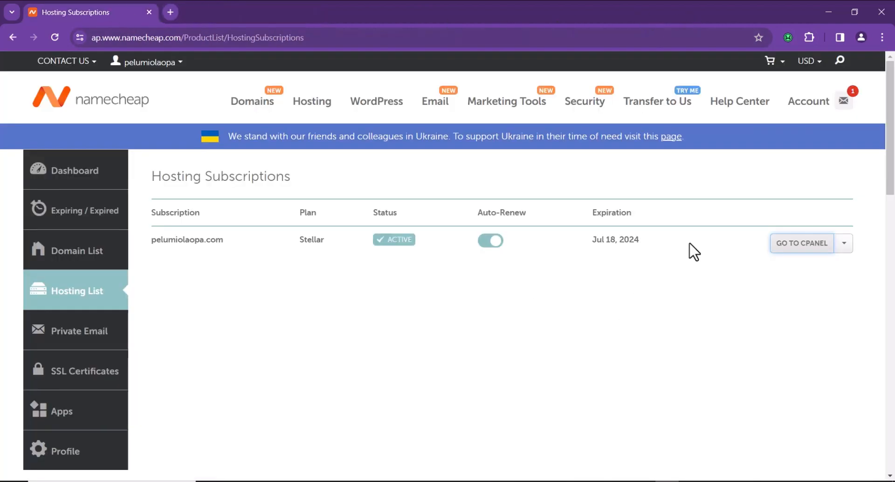
pyautogui.click(798, 245)
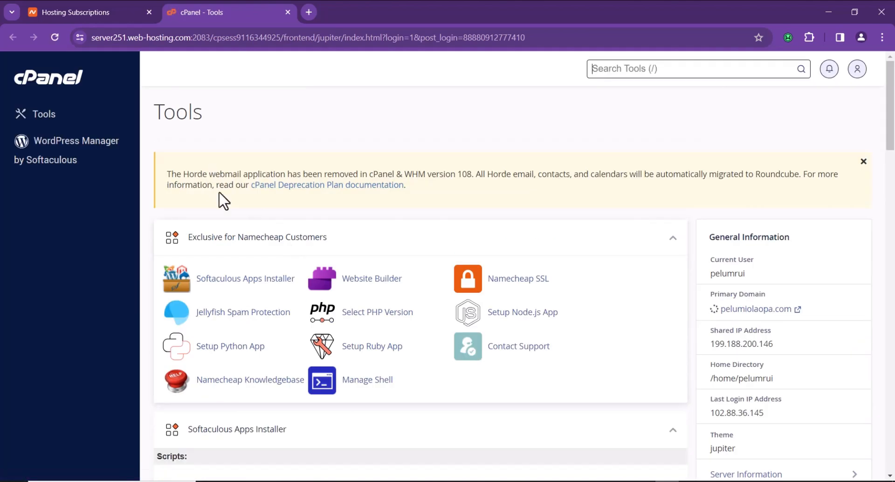
# Return to cPanel Tools and launch the Softaculous Apps Installer listing 3 installations
pyautogui.scroll(-3, 173, 172)
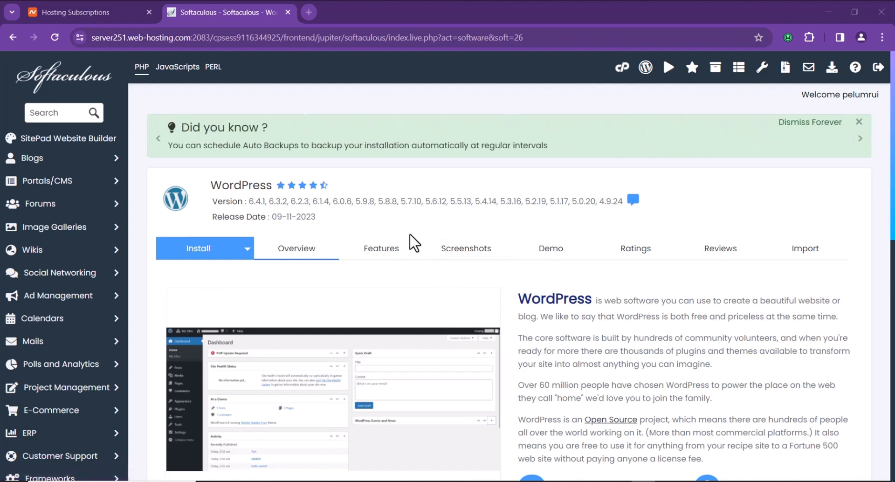
pyautogui.hotkey('alt', 'Left')
pyautogui.scroll(10, 374, 220)
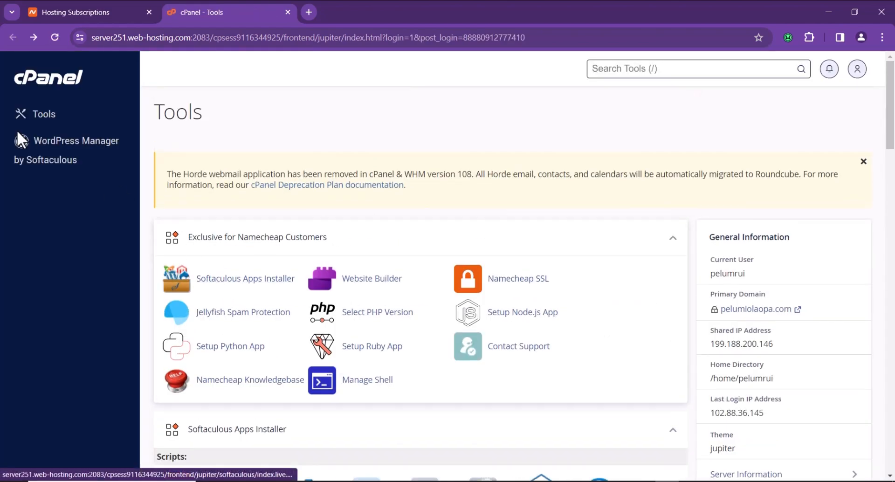
pyautogui.scroll(-10, 210, 262)
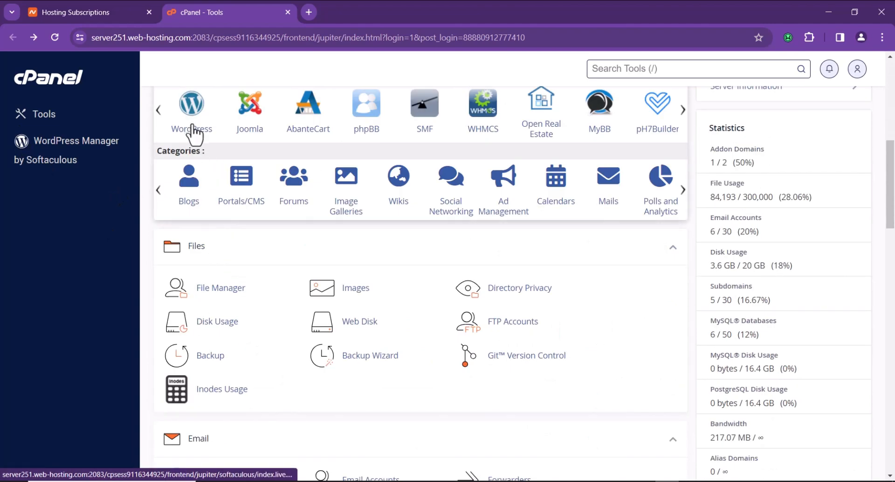
pyautogui.scroll(10, 196, 168)
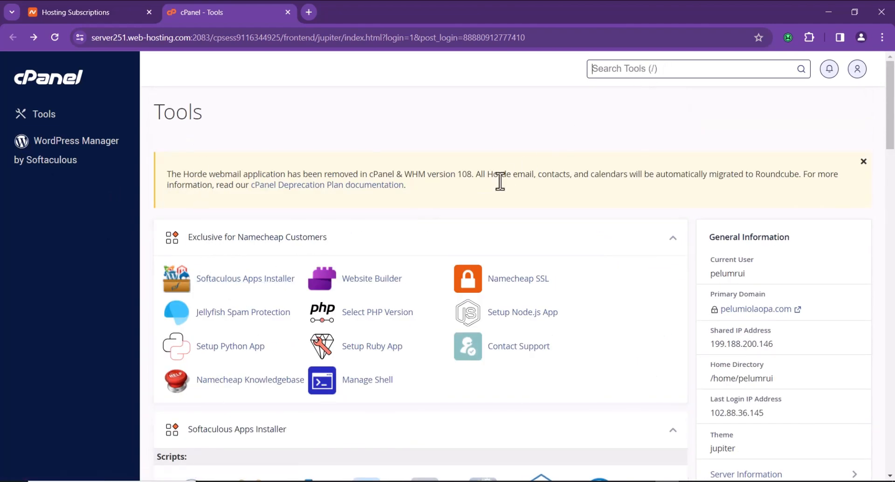
pyautogui.click(266, 278)
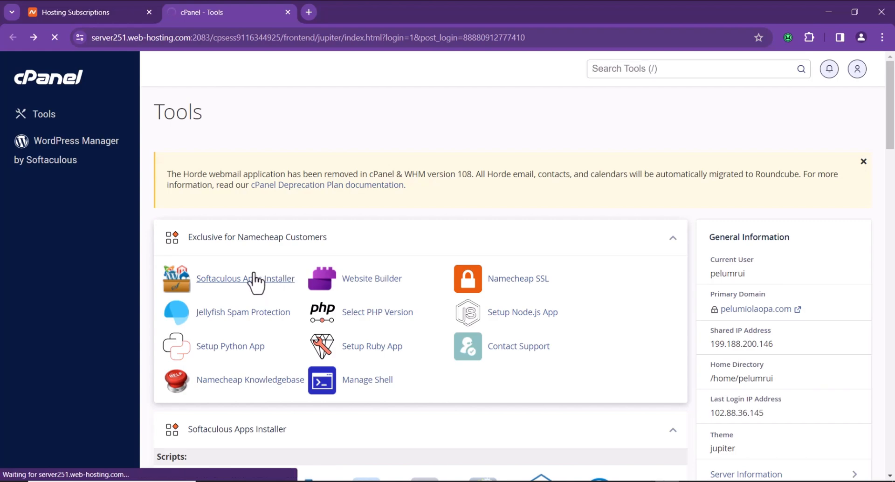
pyautogui.scroll(-2, 225, 256)
pyautogui.scroll(-2, 230, 256)
pyautogui.scroll(4, 466, 135)
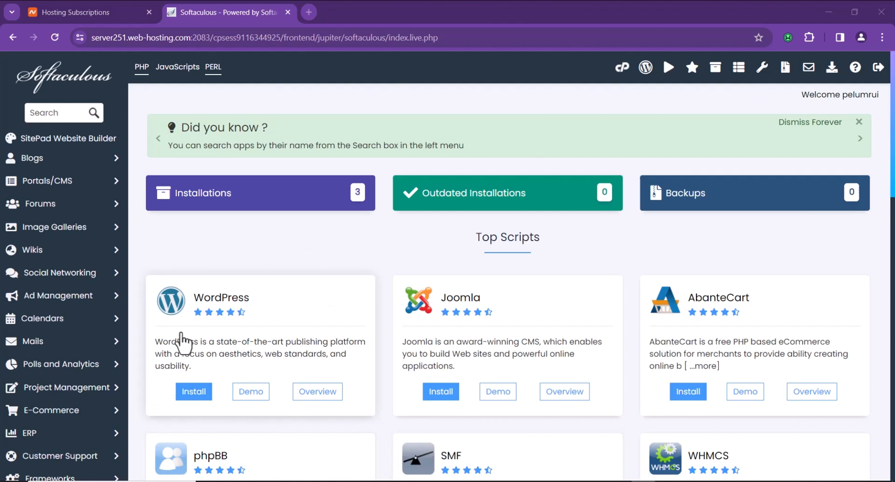
# Start a Softaculous WordPress install with free.edendigitalhub.com chosen as the domain
pyautogui.click(194, 393)
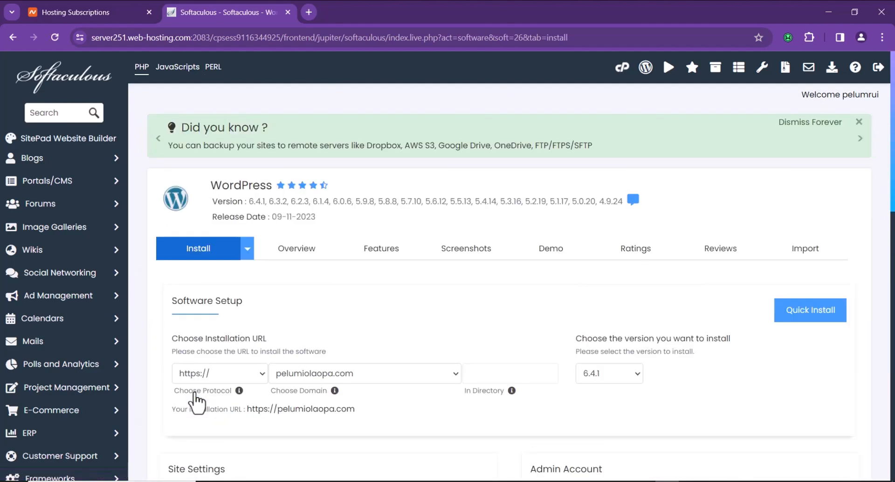
pyautogui.scroll(-8, 196, 401)
pyautogui.scroll(8, 294, 261)
pyautogui.scroll(-8, 399, 239)
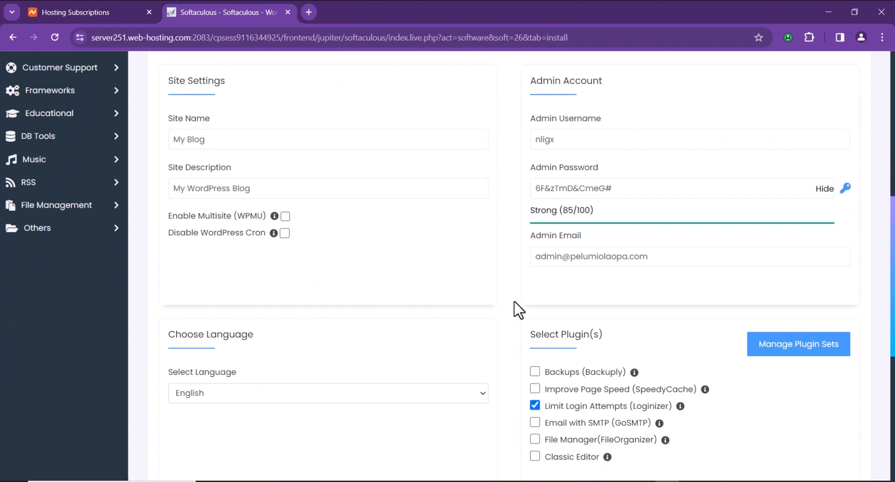
pyautogui.scroll(2, 424, 271)
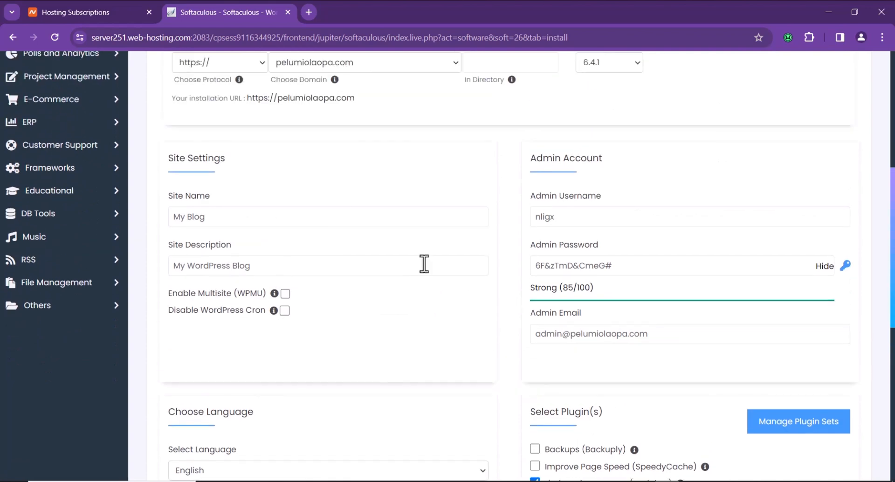
pyautogui.click(425, 64)
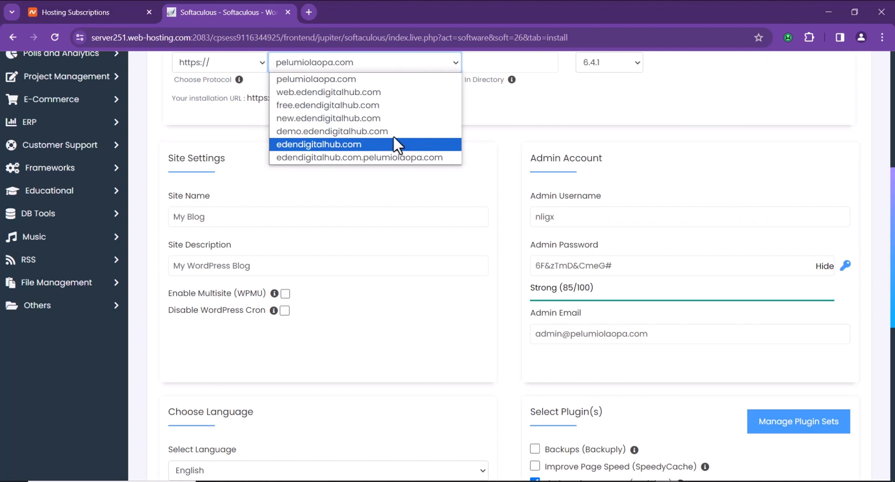
pyautogui.click(401, 111)
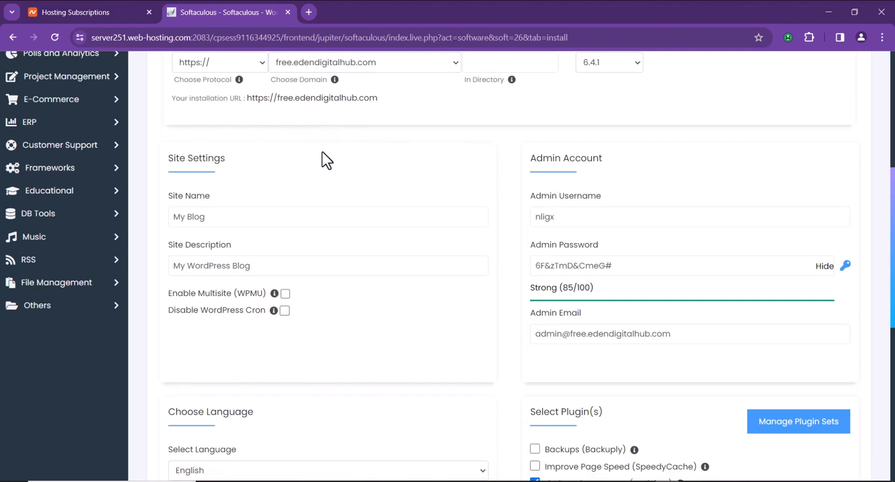
pyautogui.scroll(2, 344, 149)
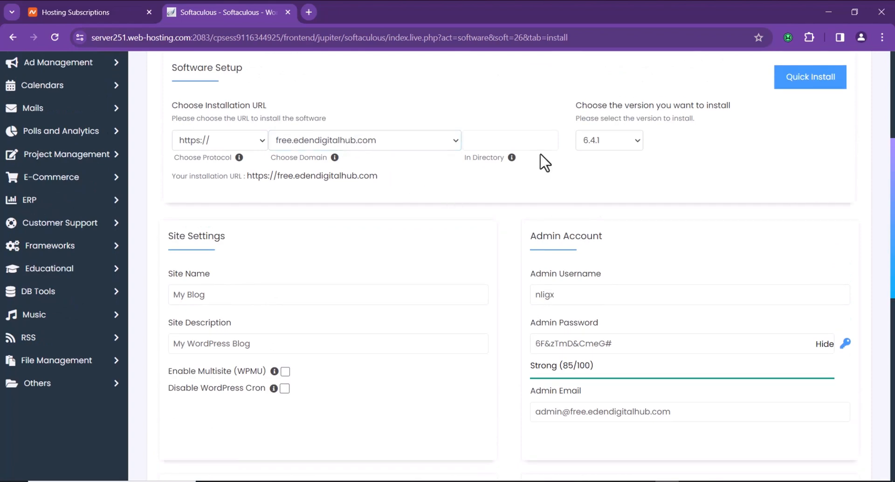
pyautogui.scroll(-4, 433, 195)
pyautogui.click(294, 139)
# Replace the site name with the owner's name and the description with 'Website Developer'
pyautogui.tripleClick(189, 142)
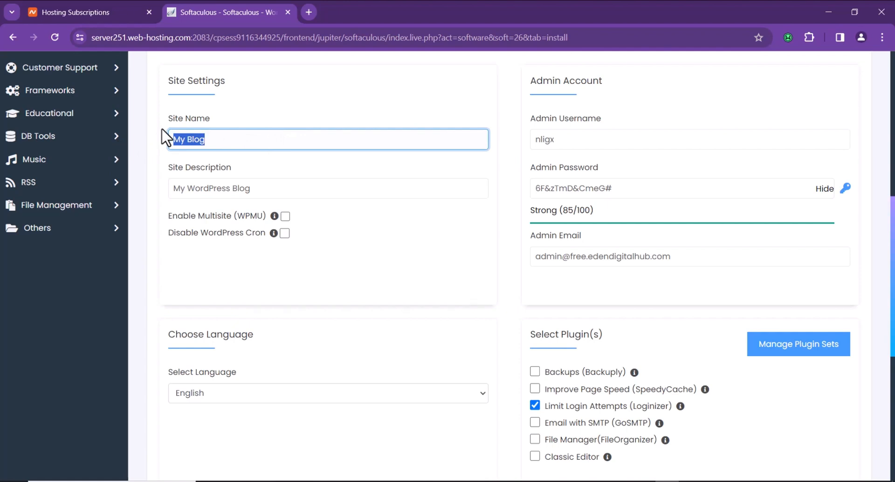
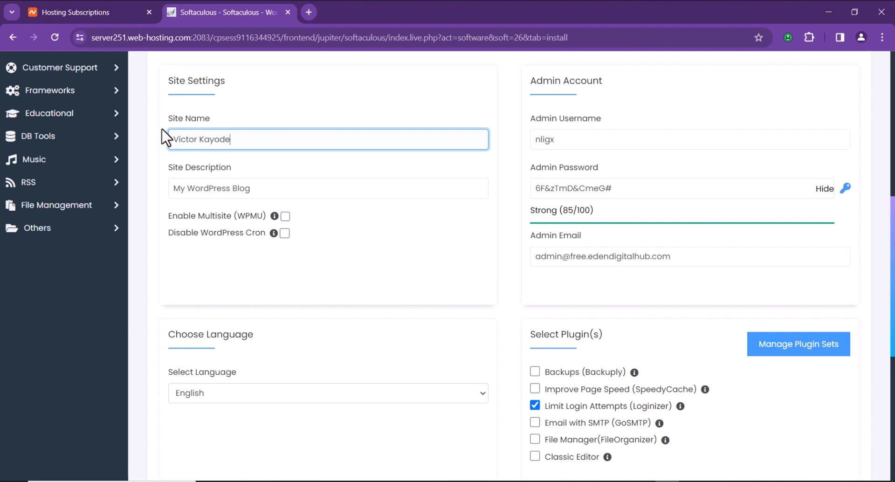
pyautogui.click(347, 189)
pyautogui.hotkey('ctrl', 'a')
pyautogui.write('Website')
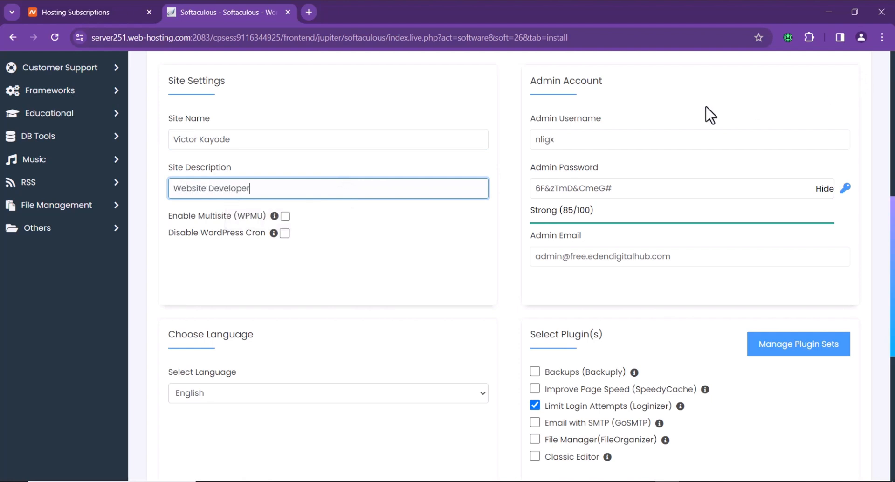
# Set the admin username to 'Admin' and enter a new masked admin password
pyautogui.doubleClick(658, 140)
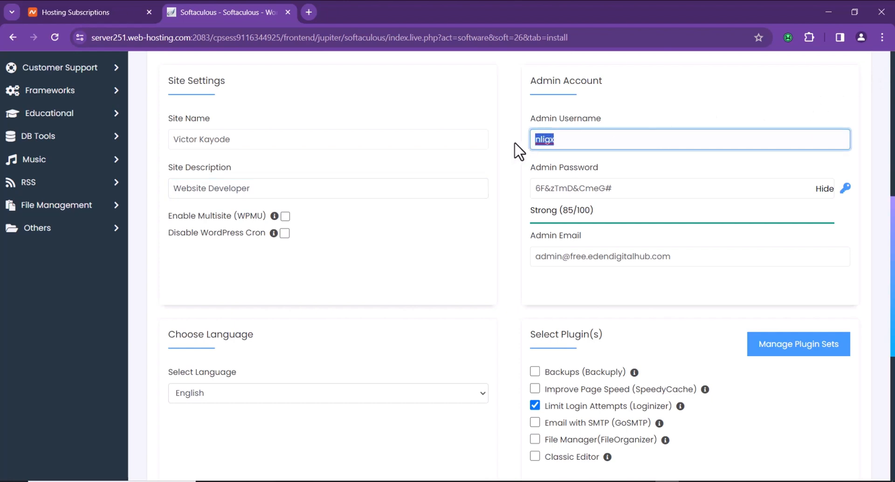
pyautogui.write('Admin')
pyautogui.moveTo(669, 189); pyautogui.dragTo(500, 191)
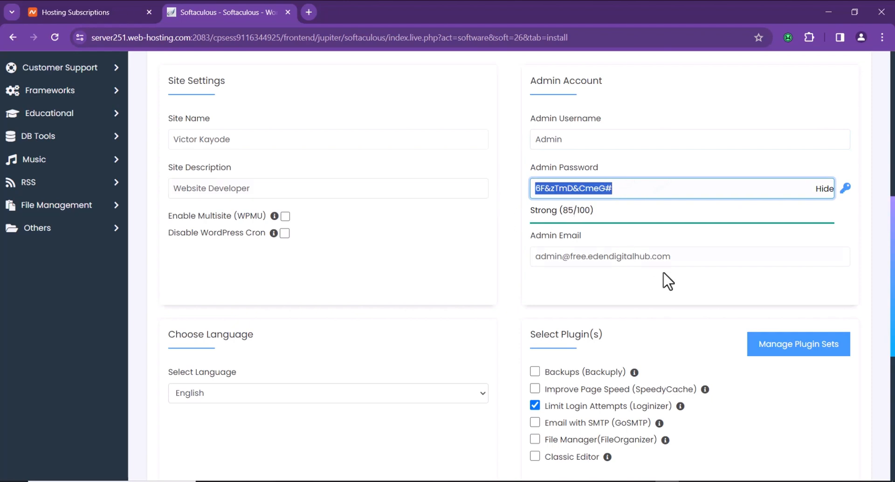
pyautogui.click(824, 189)
pyautogui.doubleClick(759, 193)
pyautogui.write('••••••••••')
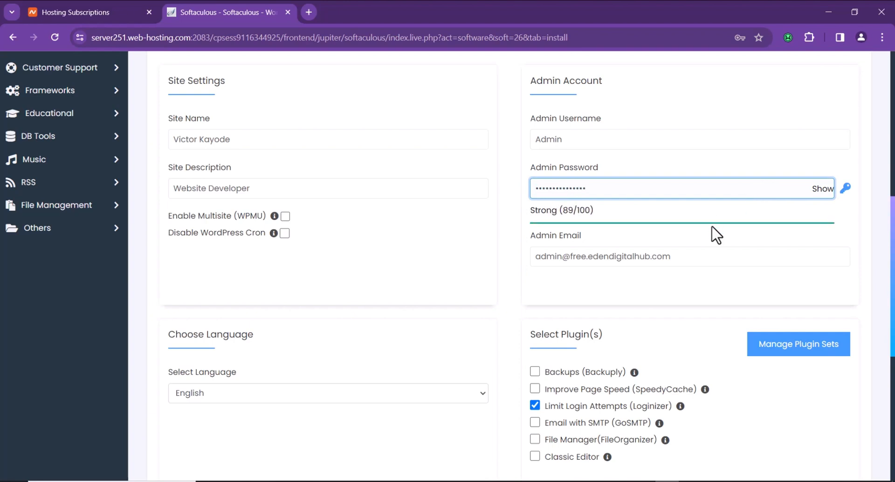
# Change the admin e-mail address to start with 'info@'
pyautogui.click(681, 257)
pyautogui.moveTo(719, 258); pyautogui.dragTo(465, 263)
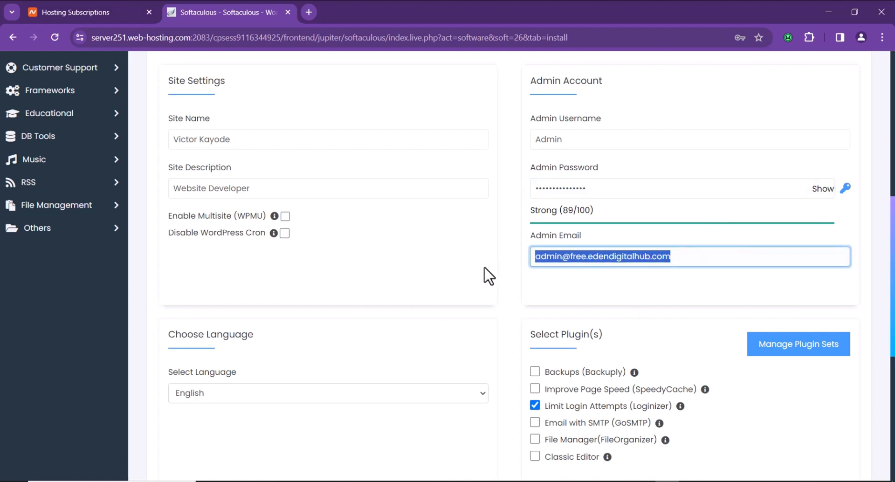
pyautogui.click(450, 285)
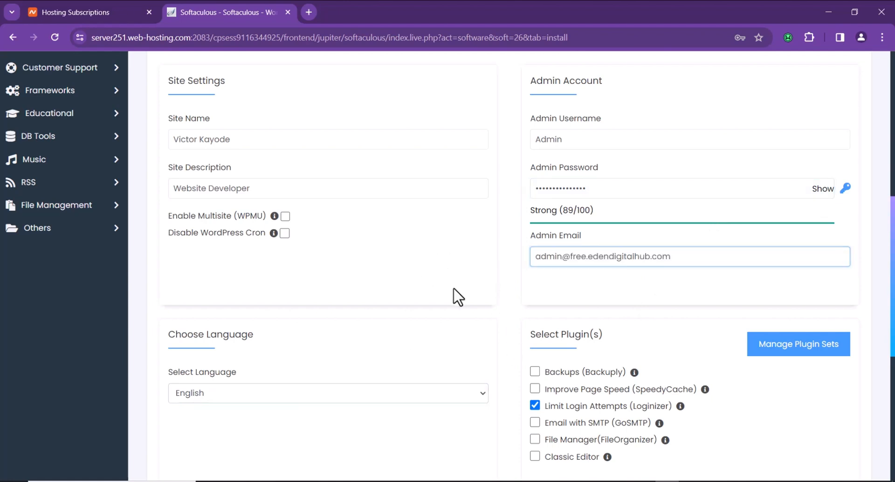
pyautogui.scroll(-1, 447, 285)
pyautogui.click(594, 182)
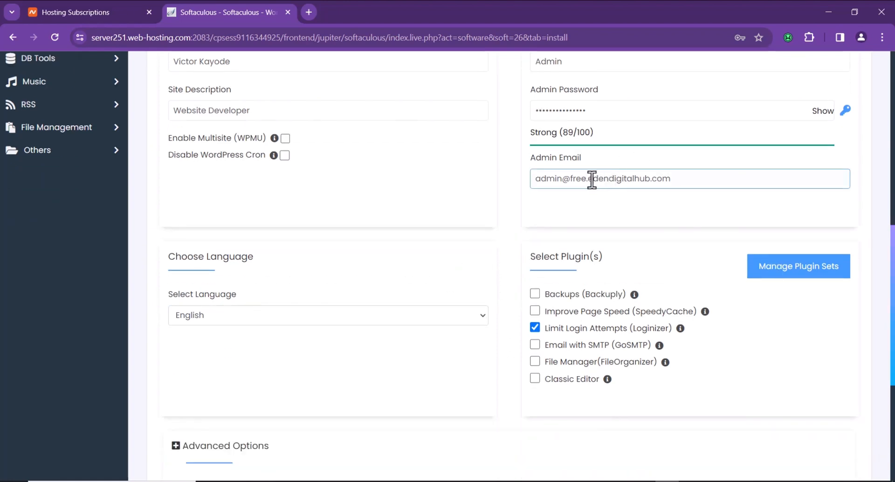
pyautogui.moveTo(592, 179); pyautogui.dragTo(467, 179)
pyautogui.write('info@')
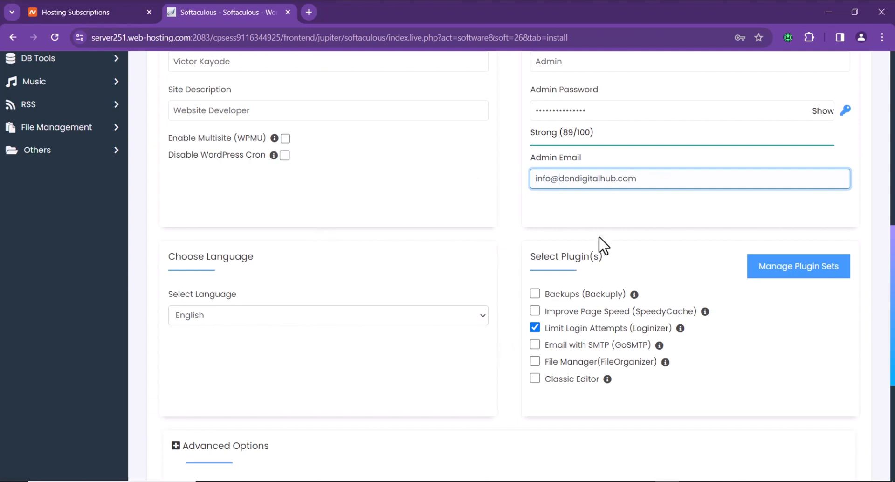
# Untick the Limit Login Attempts (Loginizer) plugin and scroll to the Install button
pyautogui.scroll(-3, 595, 249)
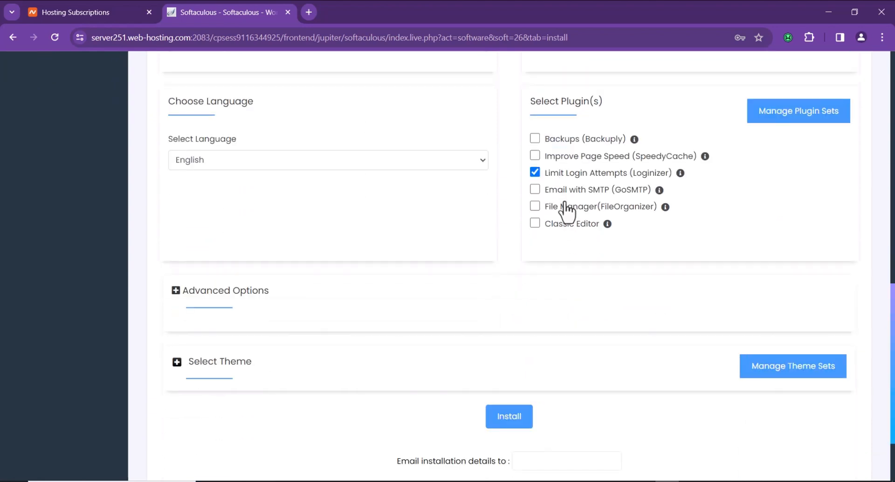
pyautogui.click(536, 172)
pyautogui.scroll(-2, 573, 206)
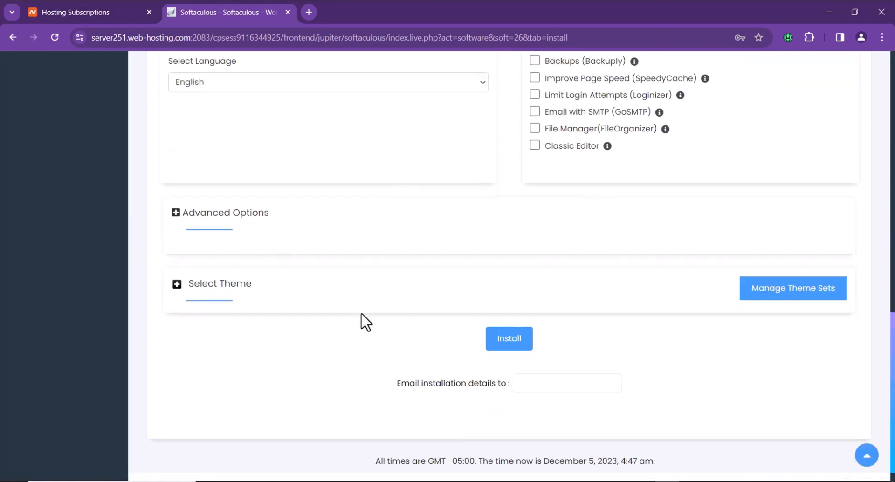
# Install WordPress 6.4.1 and open free.edendigitalhub.com/wp-admin from the success message
pyautogui.click(511, 341)
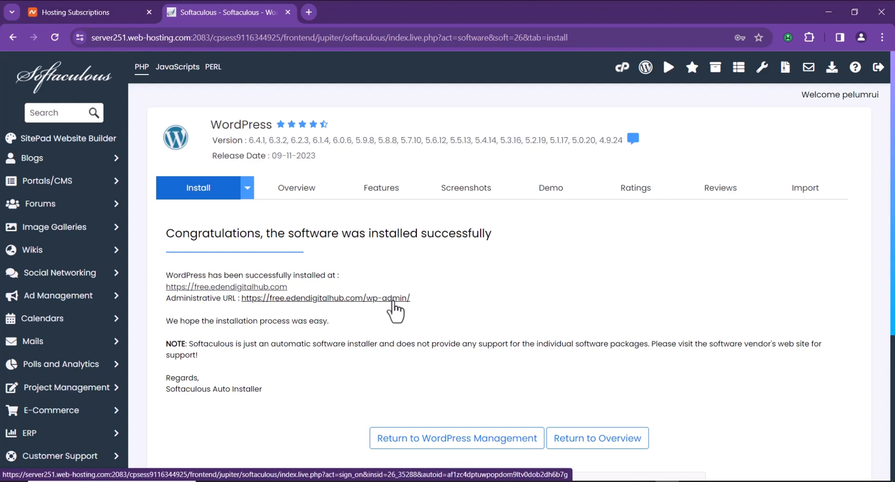
pyautogui.click(393, 301)
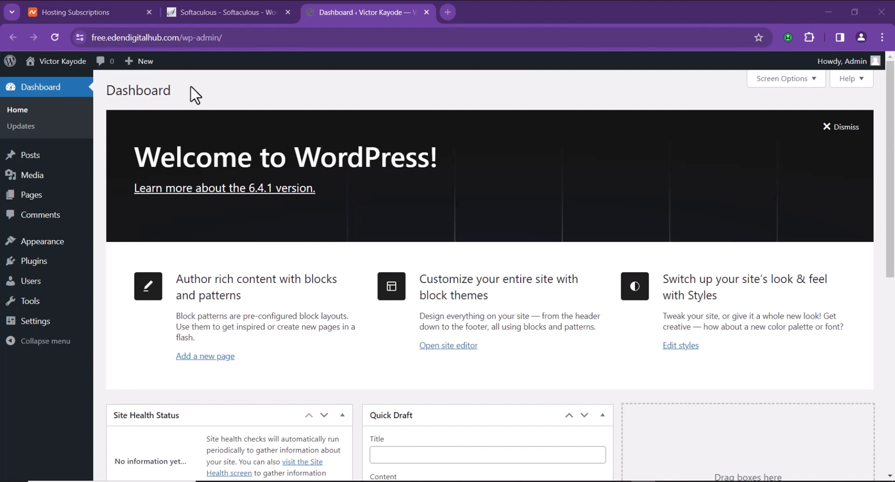
# Load the wp-admin URL in another Chrome window and log in with the saved credentials
pyautogui.click(255, 38)
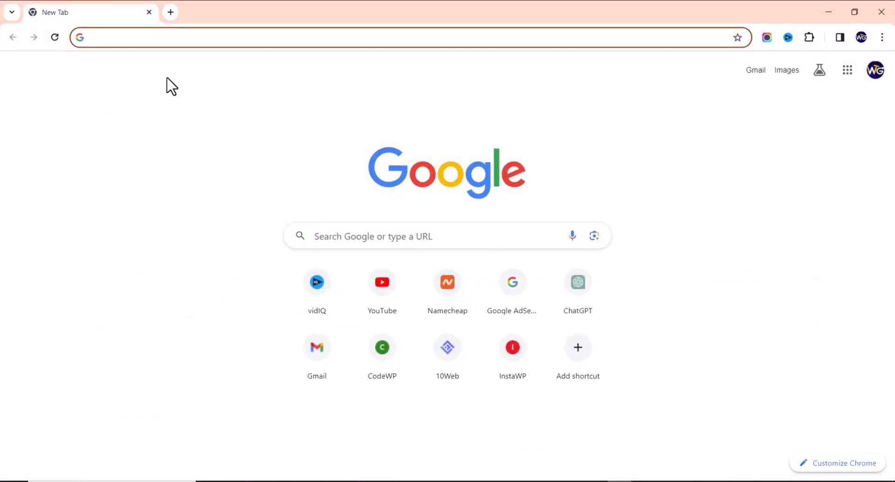
pyautogui.write('https://free.edendigitalhub.com/wp-admin/')
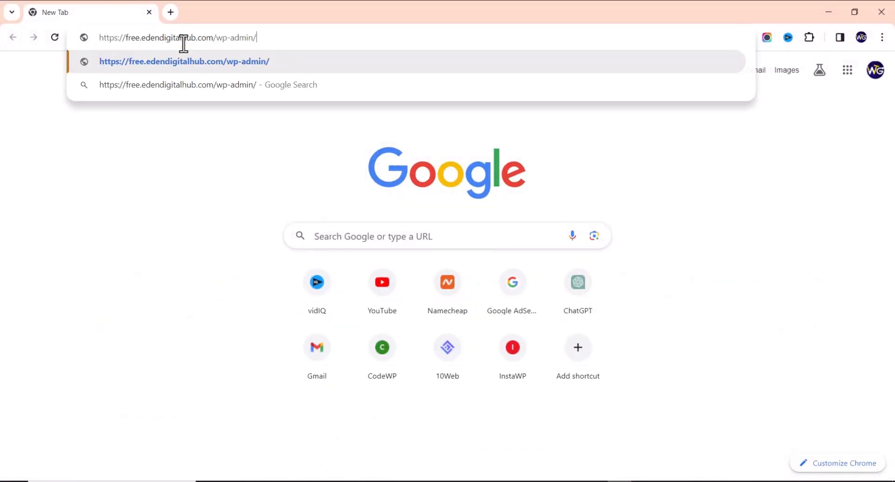
pyautogui.press('Return')
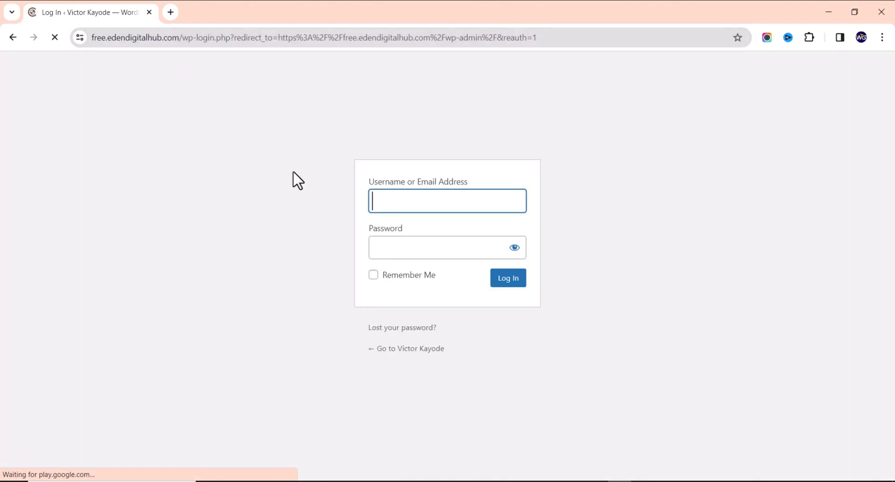
pyautogui.click(400, 199)
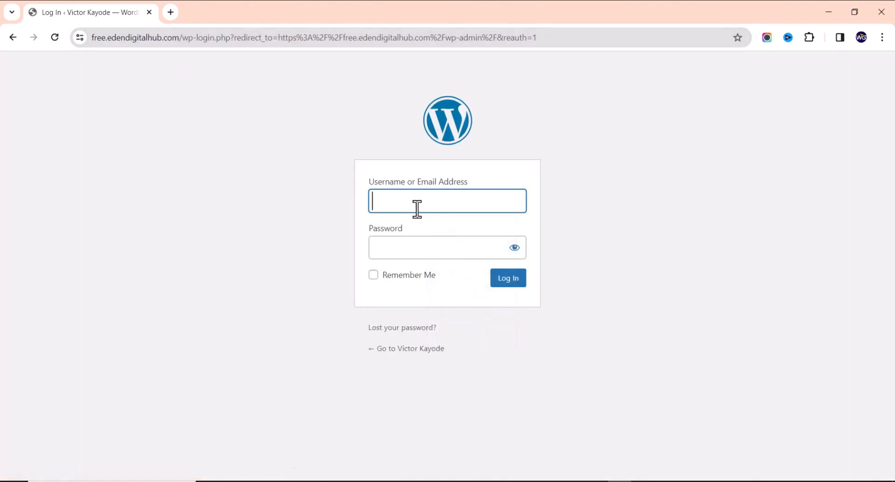
pyautogui.click(412, 209)
pyautogui.click(460, 239)
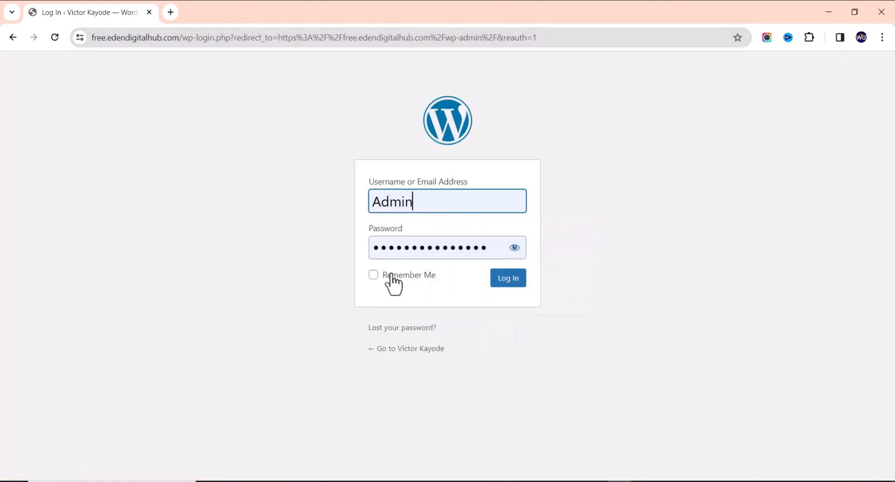
pyautogui.click(507, 280)
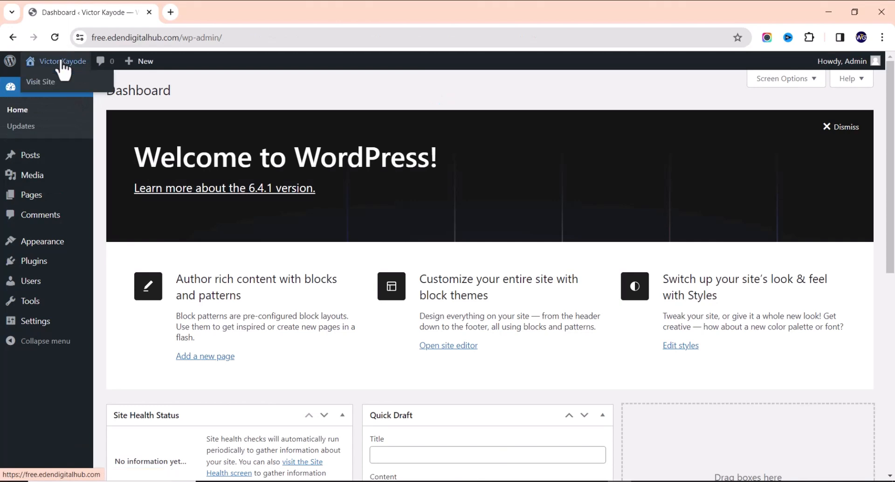
# Open the live site in a new tab to view the Hello world! homepage
pyautogui.rightClick(61, 62)
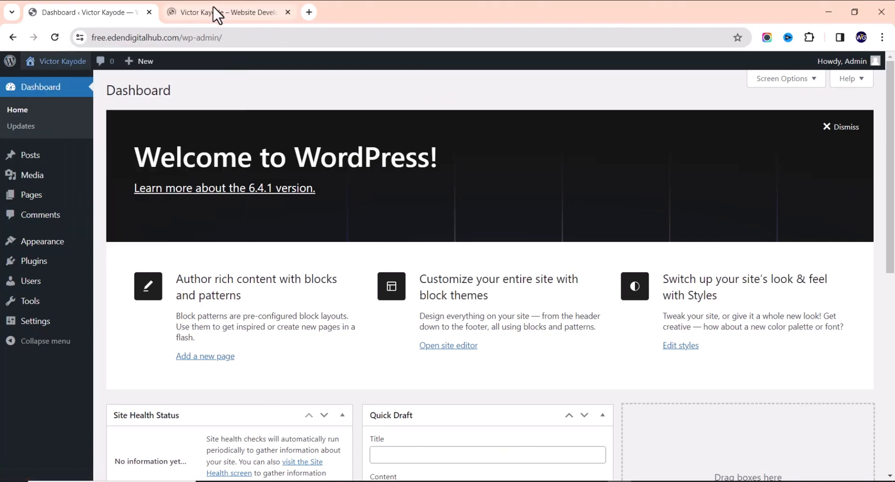
pyautogui.click(208, 12)
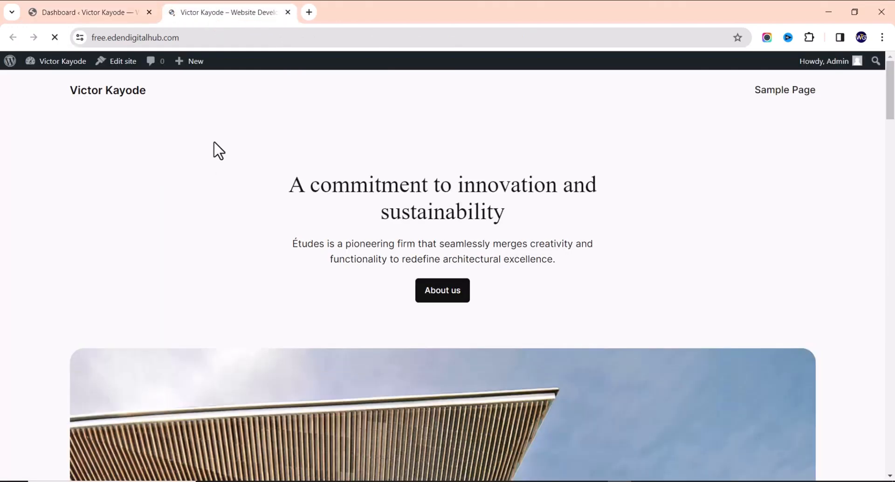
pyautogui.scroll(-20, 219, 159)
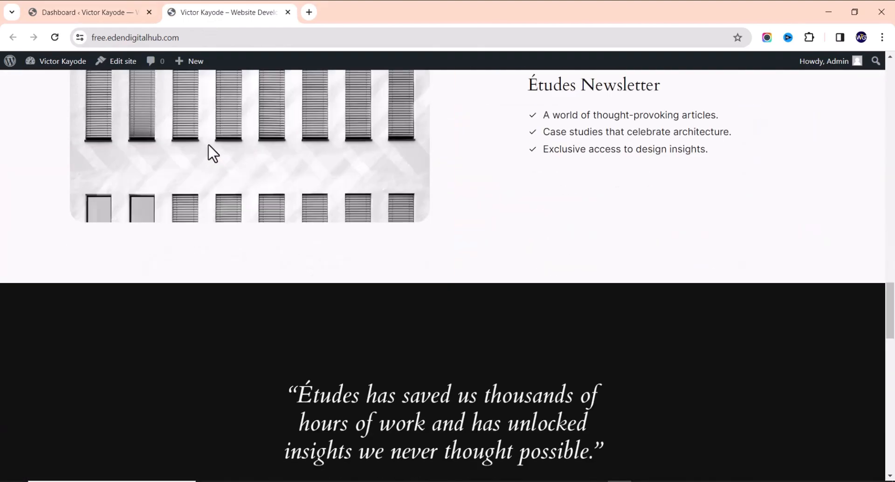
pyautogui.scroll(10, 217, 154)
pyautogui.scroll(10, 214, 134)
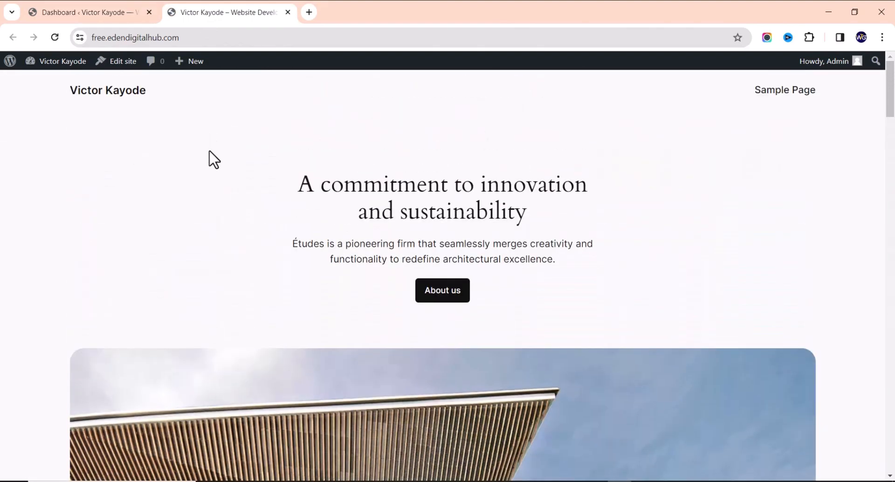
pyautogui.scroll(-20, 213, 174)
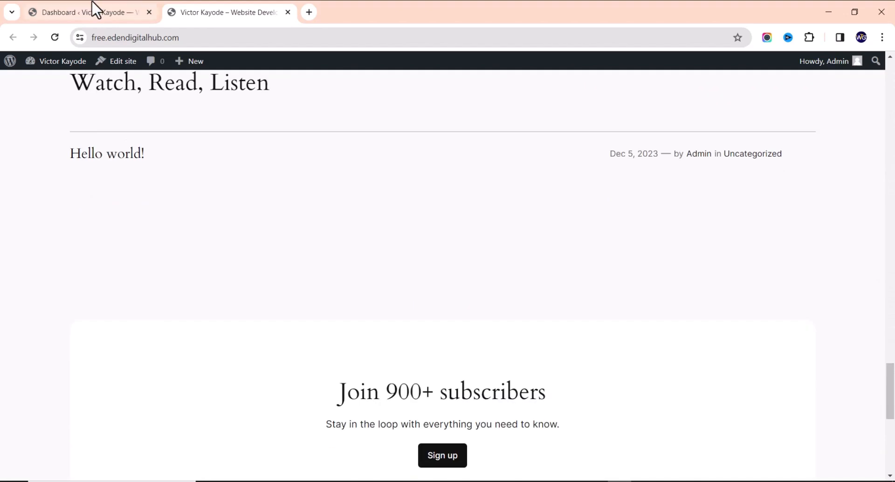
pyautogui.click(92, 6)
# Go to Appearance > Themes and open Add New Theme to browse popular themes
pyautogui.moveTo(57, 268)
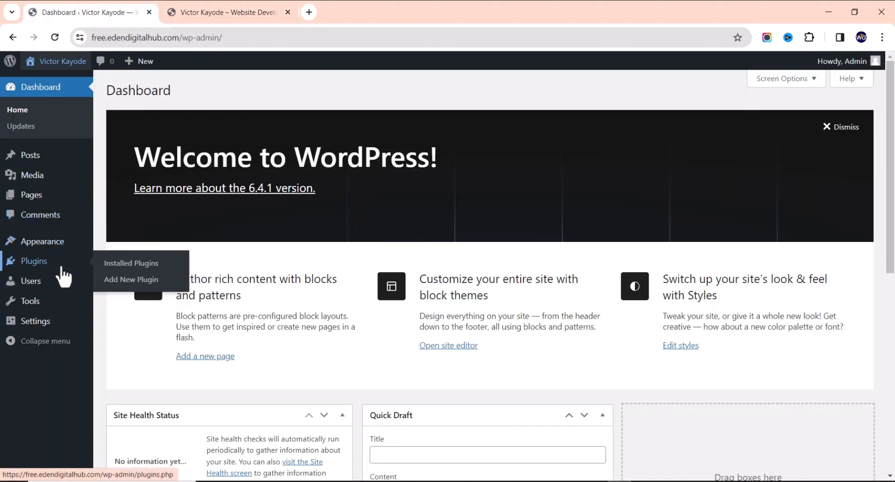
pyautogui.moveTo(63, 245)
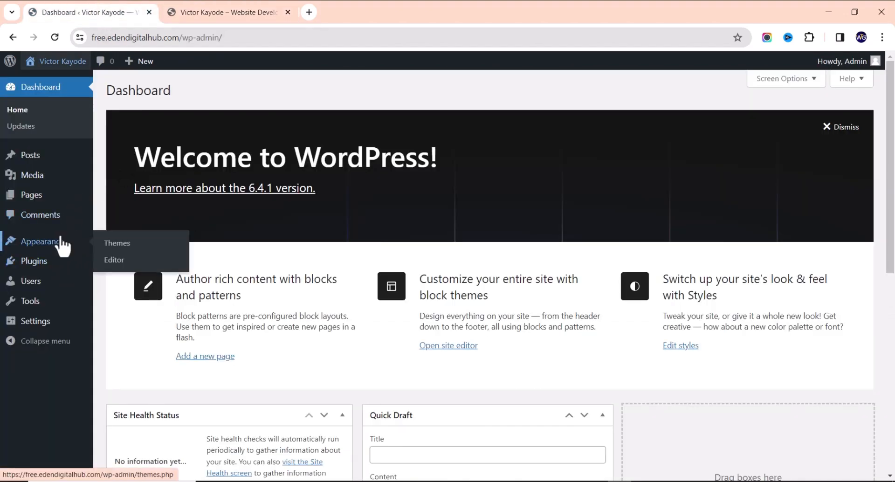
pyautogui.click(118, 246)
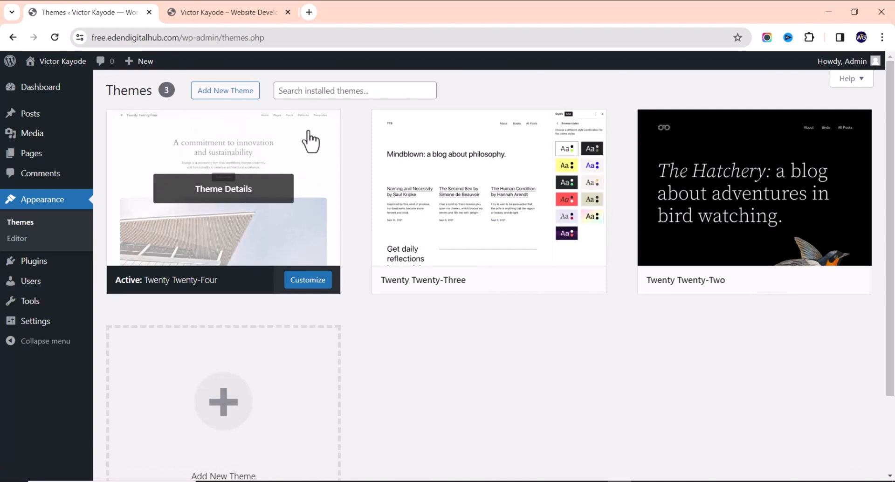
pyautogui.click(242, 102)
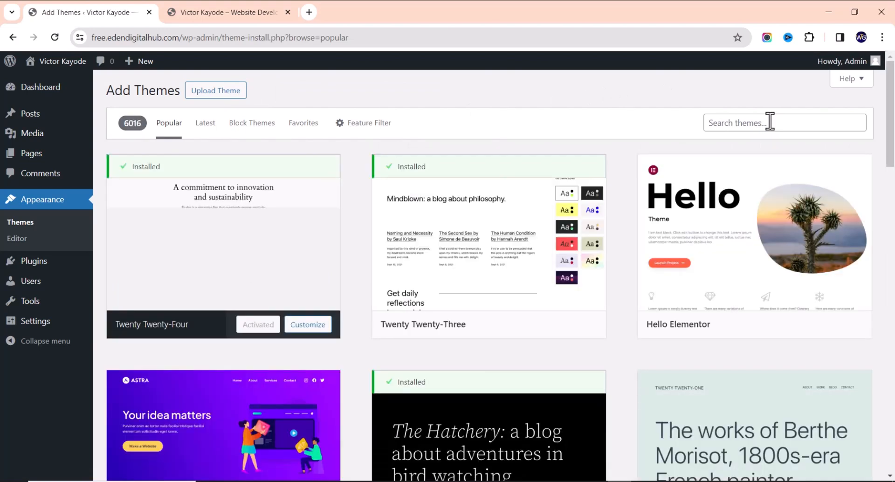
# Search themes for 'arrival', then install and activate Arrival Me
pyautogui.click(770, 122)
pyautogui.write('arrival me')
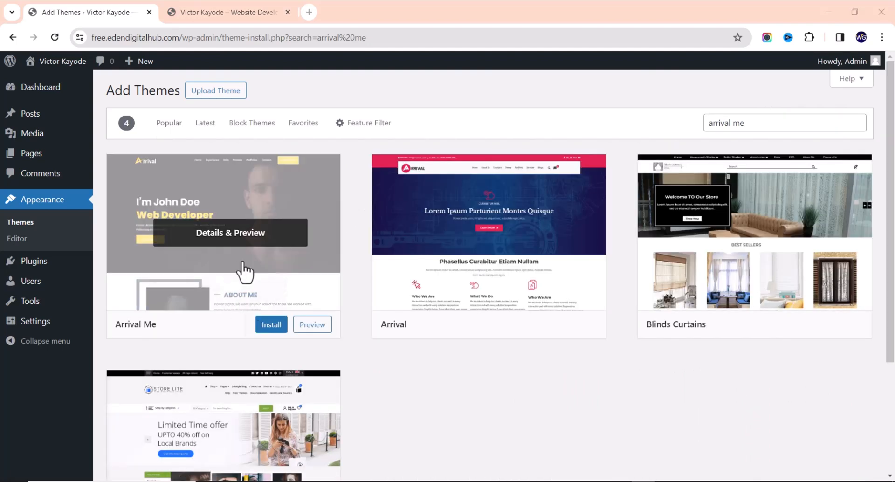
pyautogui.click(272, 329)
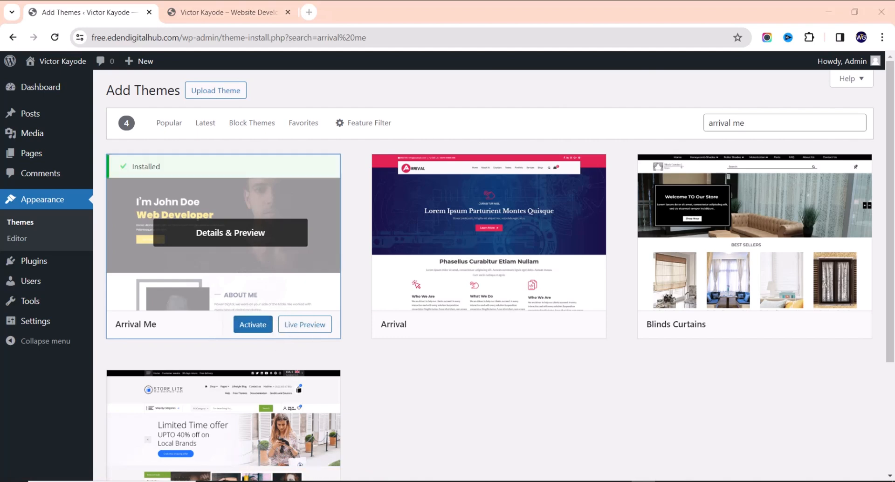
pyautogui.click(253, 327)
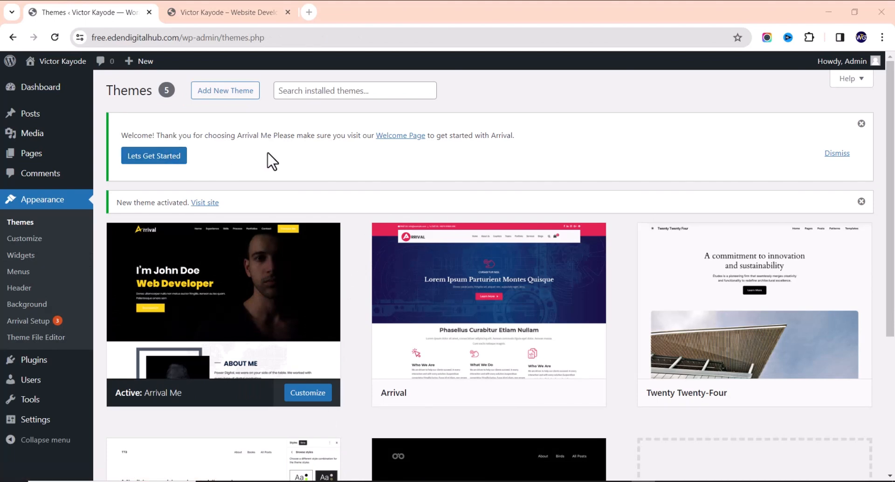
# Open Arrival Setup's Recommended Plugins and install Ultra Companion, Elementor and WPoperation Elementor Addons
pyautogui.click(173, 157)
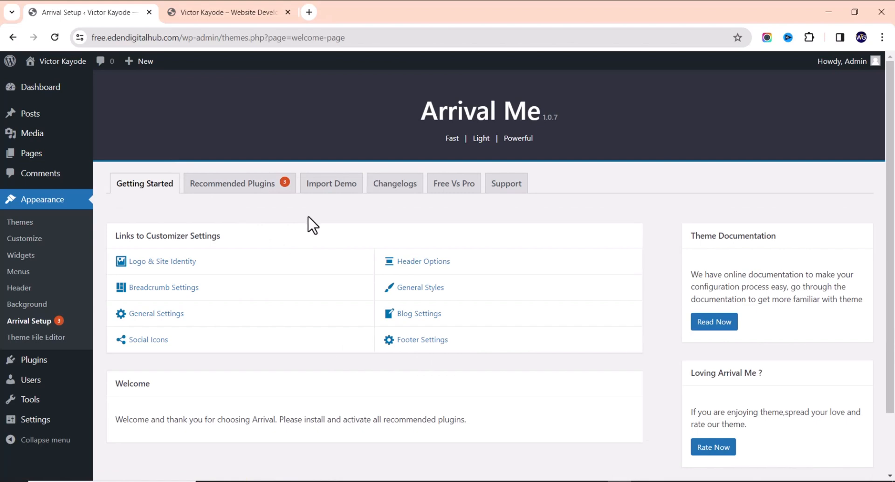
pyautogui.click(259, 190)
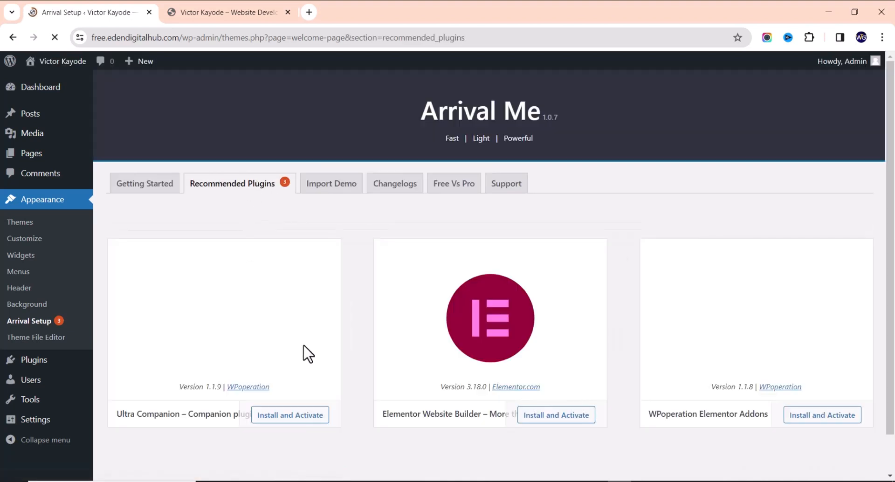
pyautogui.scroll(-1, 697, 368)
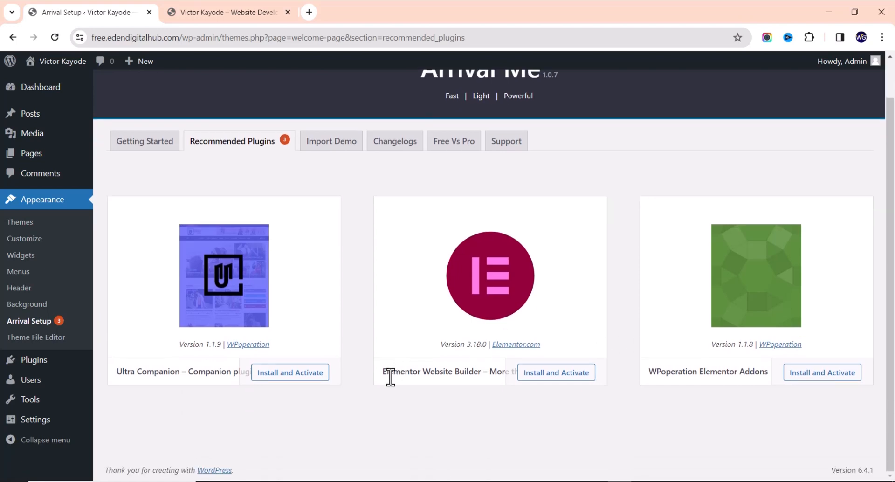
pyautogui.click(303, 373)
pyautogui.click(542, 383)
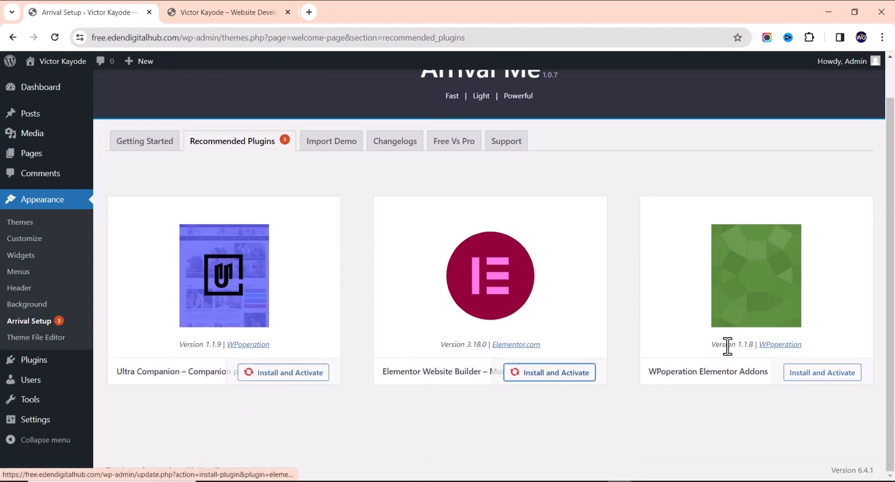
pyautogui.click(823, 382)
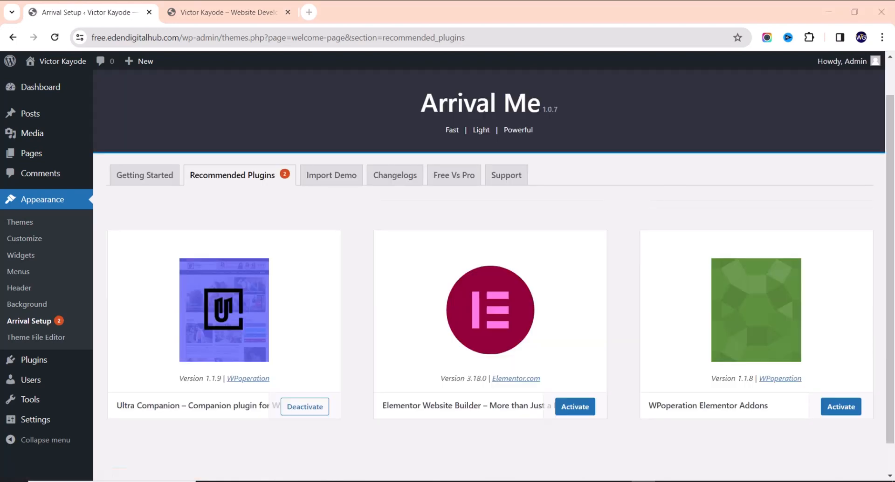
# Activate Elementor, WPoperation Elementor Addons and Ultra Companion
pyautogui.click(575, 407)
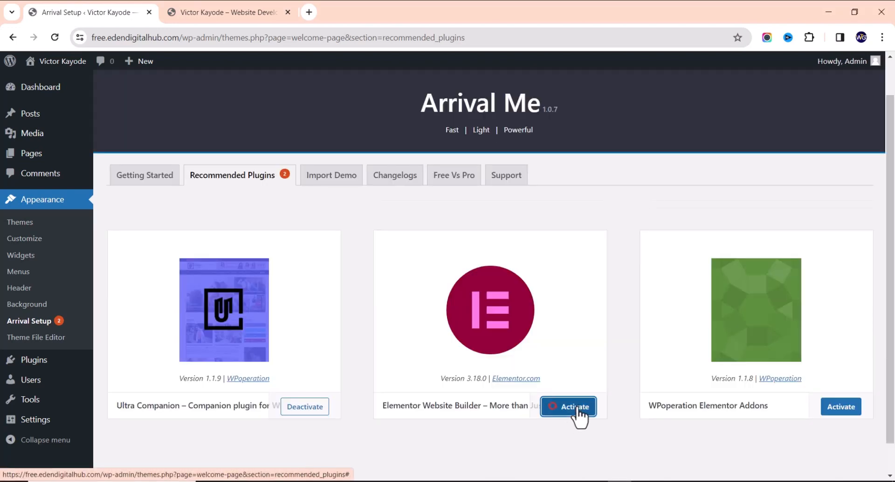
pyautogui.click(837, 408)
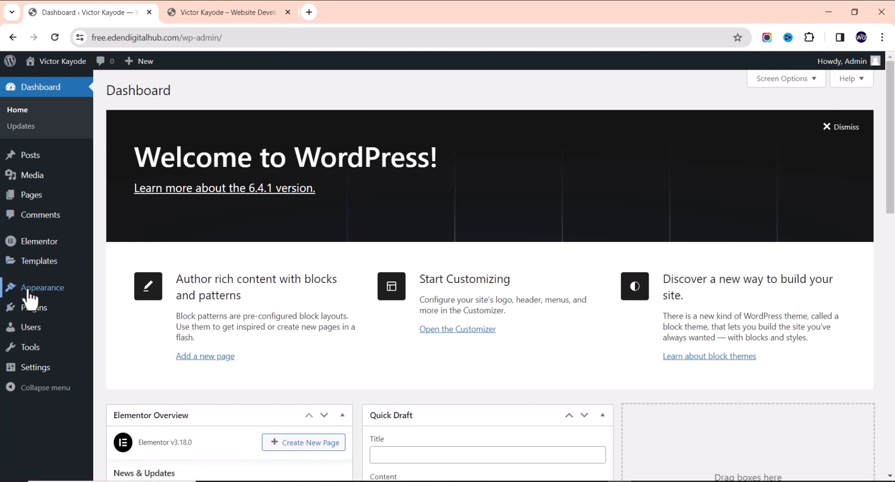
pyautogui.moveTo(27, 292)
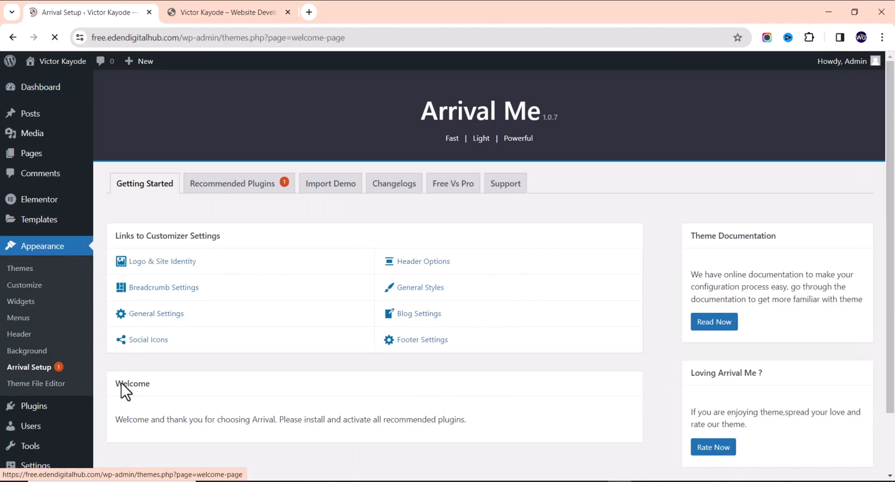
pyautogui.click(272, 192)
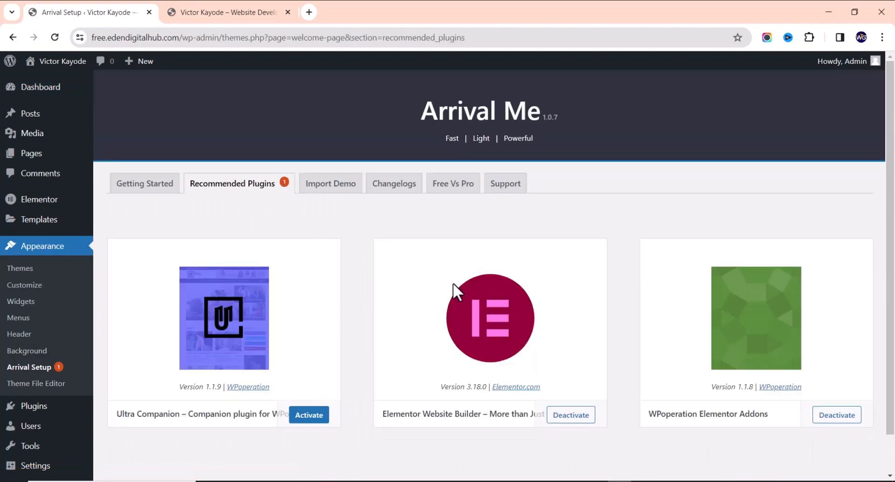
pyautogui.click(308, 416)
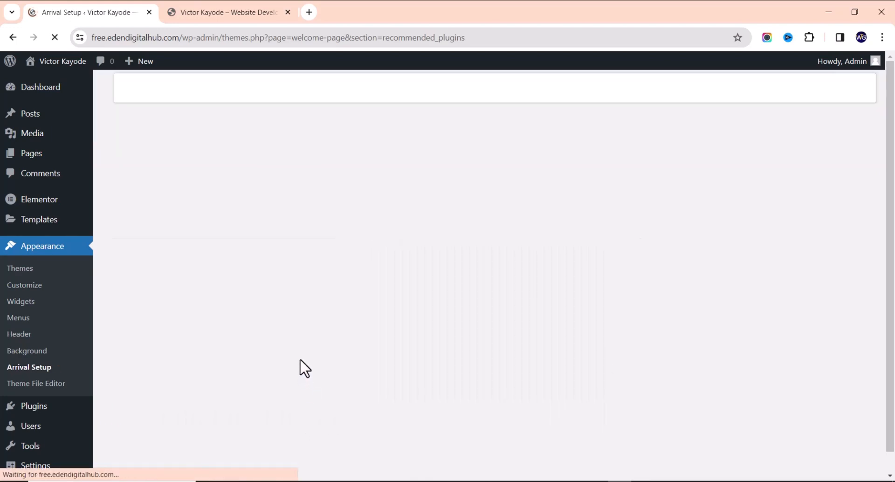
pyautogui.scroll(-2, 785, 361)
pyautogui.scroll(2, 315, 260)
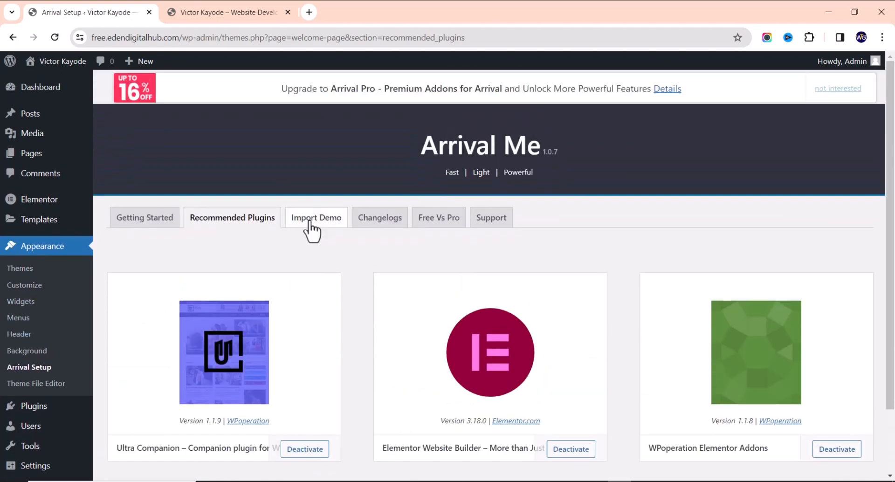
# Install and activate the Arrival demo importer and live-preview the Restaurant demo in a new tab
pyautogui.click(313, 225)
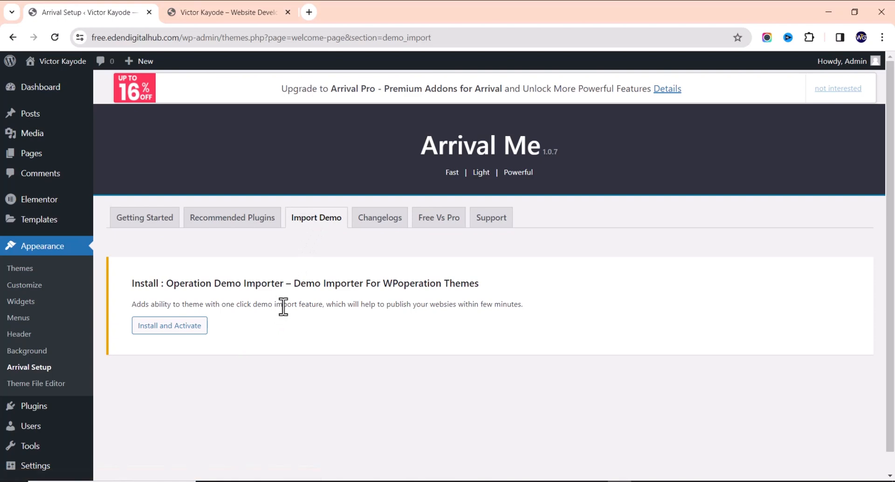
pyautogui.click(187, 329)
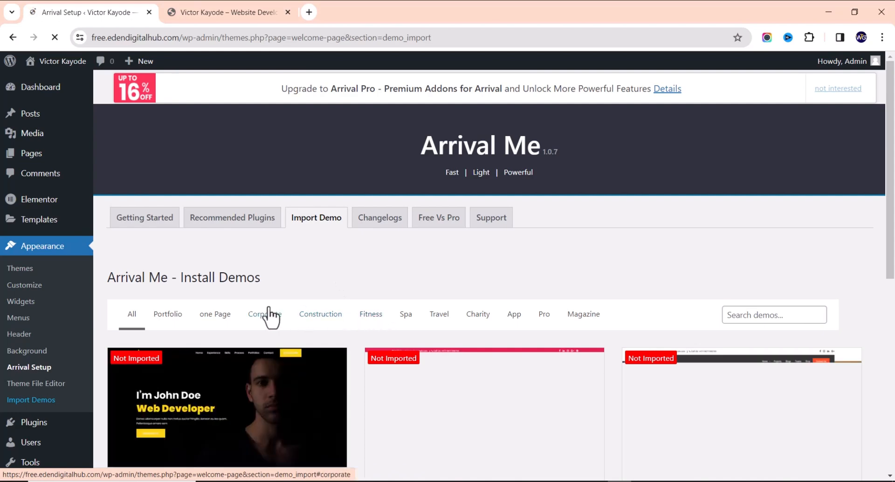
pyautogui.scroll(-2, 261, 345)
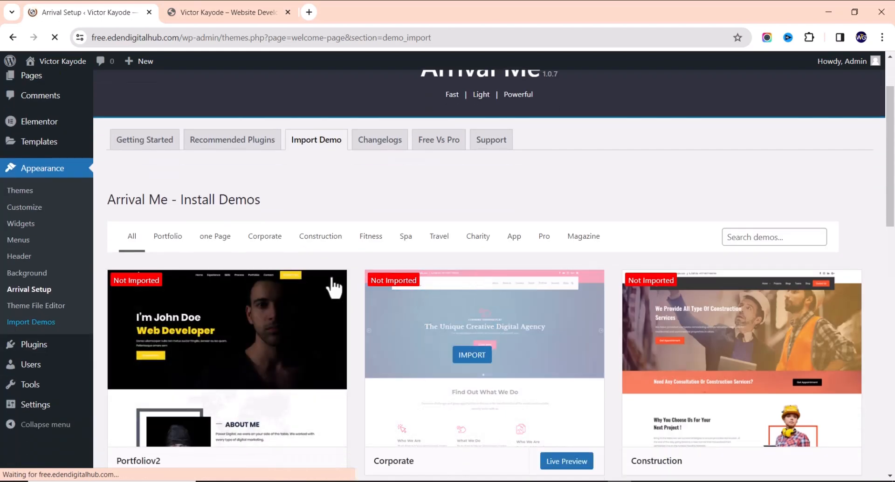
pyautogui.scroll(-4, 401, 270)
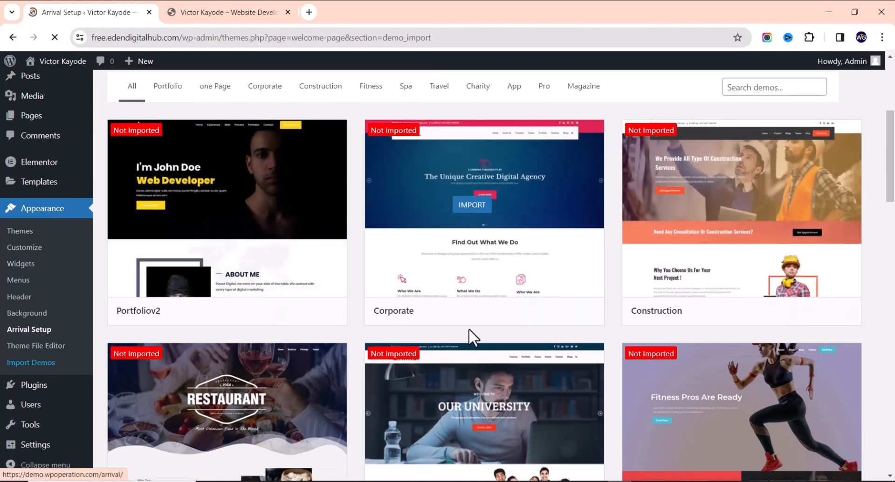
pyautogui.scroll(-3, 468, 328)
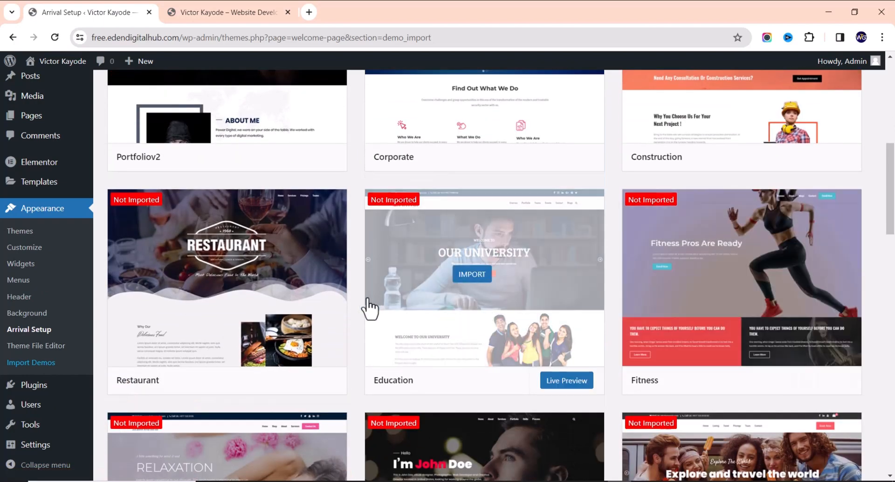
pyautogui.scroll(-2, 375, 307)
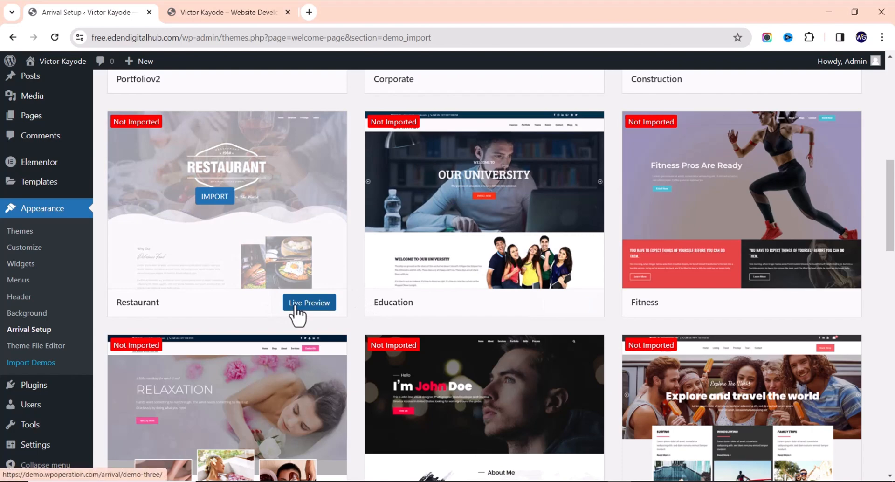
pyautogui.click(297, 308)
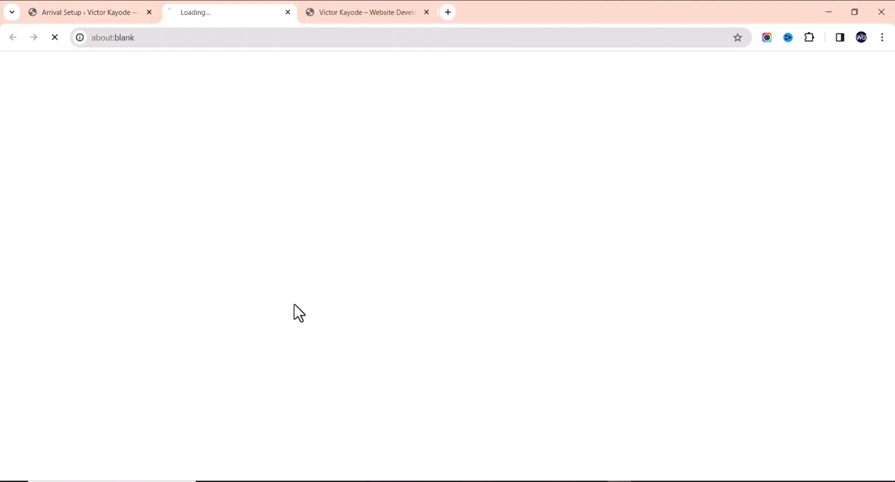
# Browse the Arrival demo gallery listing Restaurant, Education and Fitness demos
pyautogui.click(116, 13)
pyautogui.scroll(-3, 423, 245)
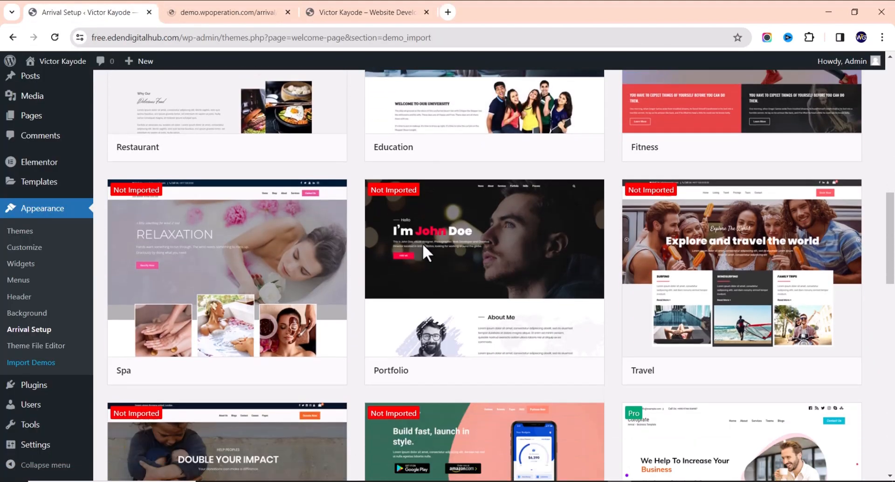
pyautogui.scroll(-5, 298, 369)
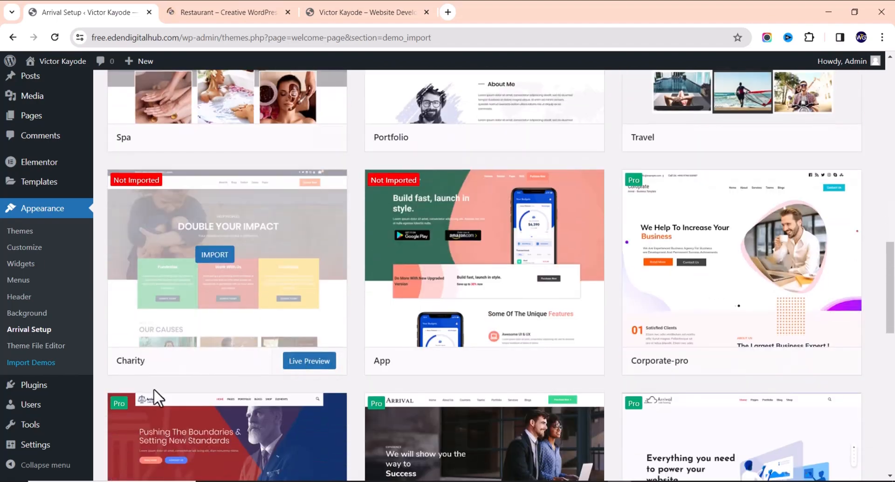
pyautogui.scroll(-10, 203, 382)
pyautogui.scroll(17, 256, 369)
pyautogui.scroll(10, 347, 341)
pyautogui.scroll(-20, 345, 339)
pyautogui.scroll(-4, 485, 394)
pyautogui.scroll(2, 617, 365)
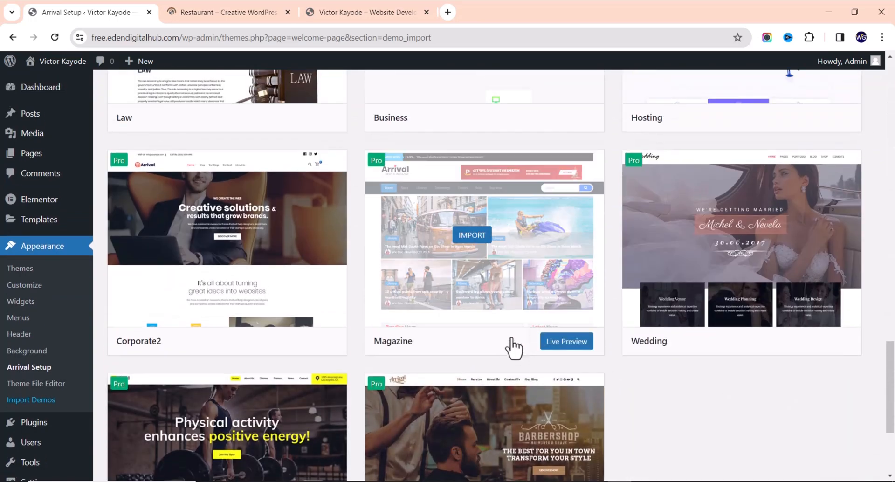
pyautogui.scroll(-2, 636, 340)
pyautogui.scroll(5, 631, 336)
pyautogui.scroll(12, 619, 333)
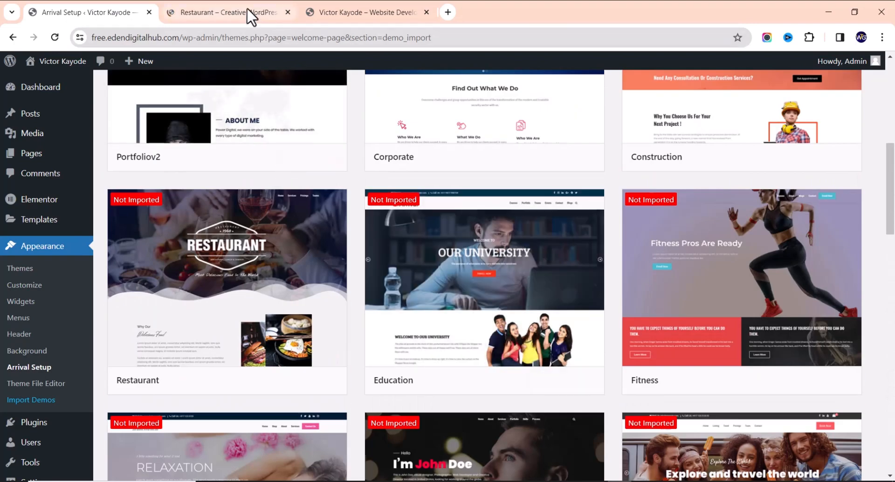
pyautogui.click(252, 18)
pyautogui.scroll(-3, 306, 264)
pyautogui.scroll(3, 326, 272)
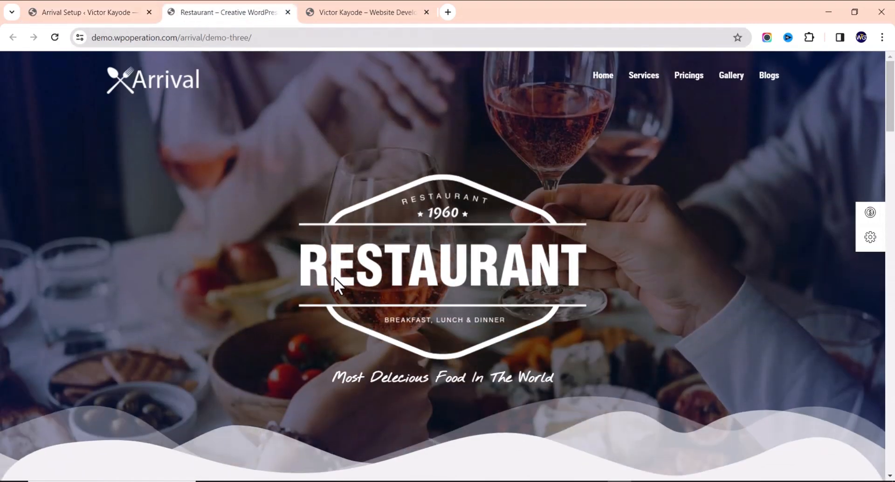
pyautogui.scroll(-12, 324, 280)
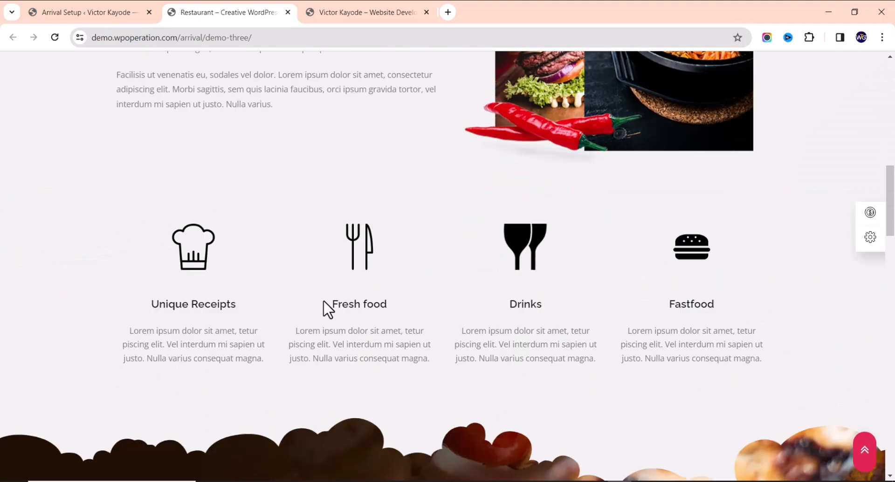
pyautogui.scroll(-10, 323, 302)
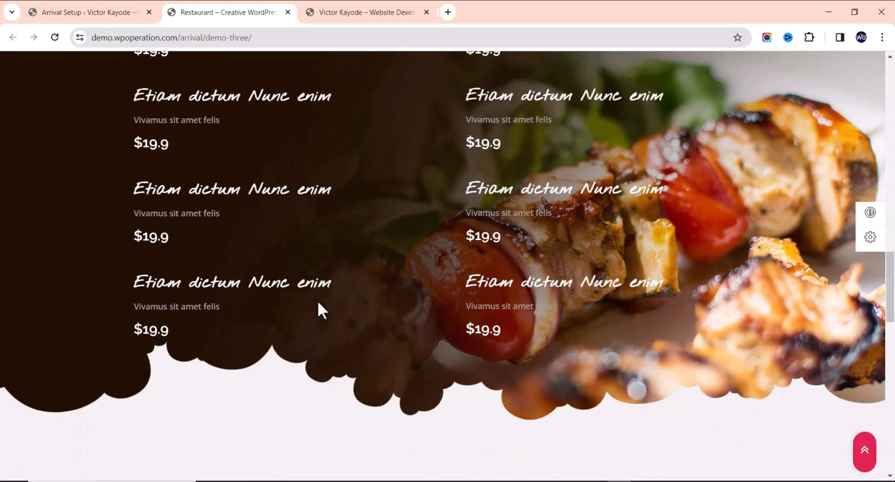
pyautogui.scroll(-10, 322, 309)
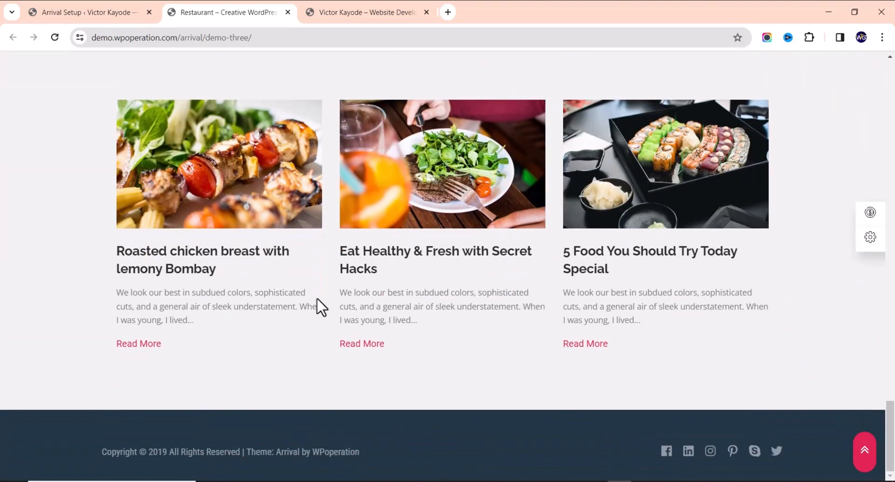
pyautogui.scroll(20, 326, 293)
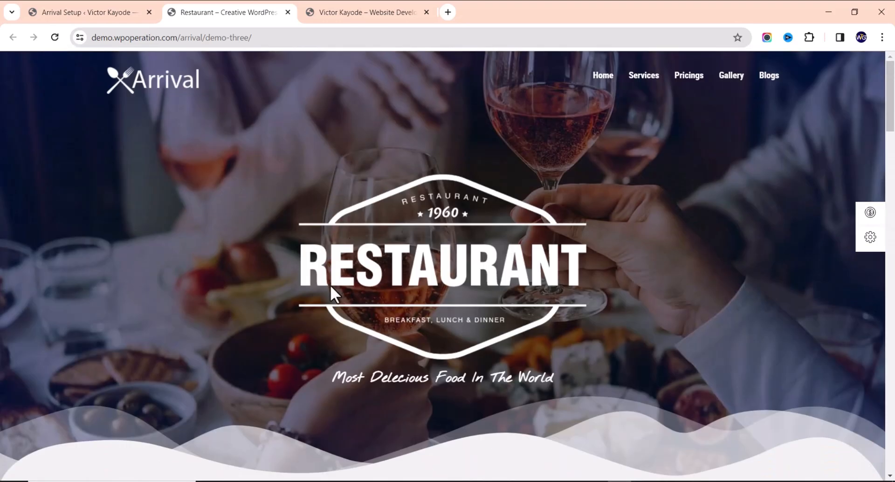
pyautogui.click(106, 11)
# Start the Portfoliov2 demo import and install its required Contact Form 7 plugin
pyautogui.scroll(8, 287, 300)
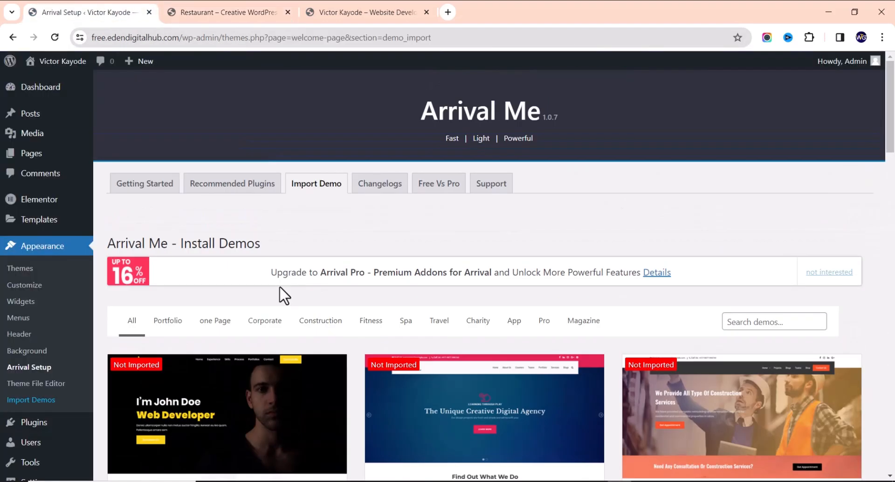
pyautogui.scroll(-2, 277, 299)
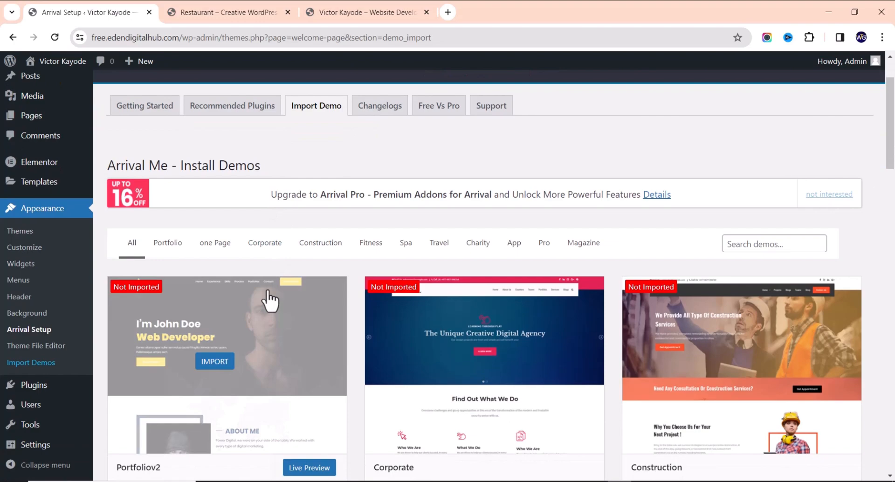
pyautogui.scroll(-2, 270, 280)
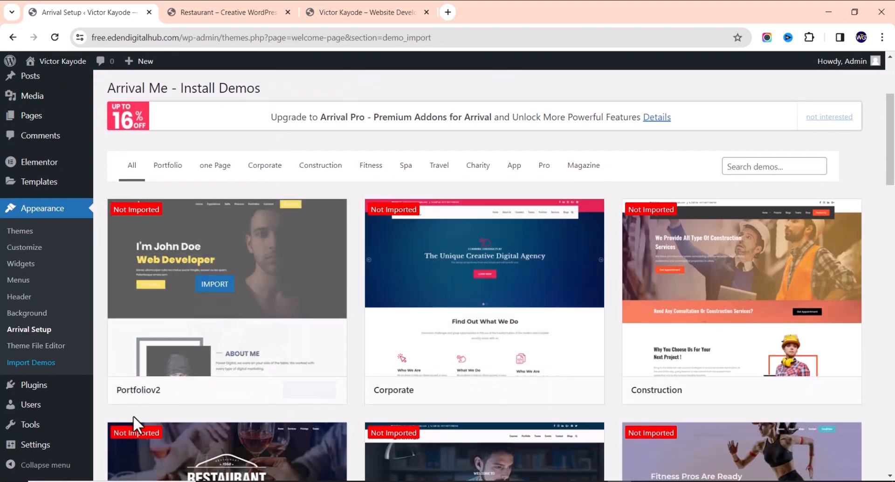
pyautogui.scroll(-6, 495, 310)
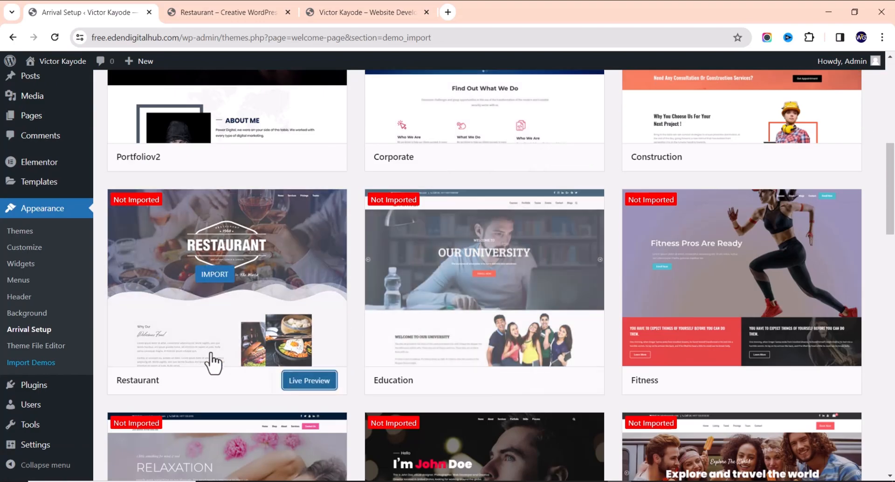
pyautogui.scroll(-6, 455, 363)
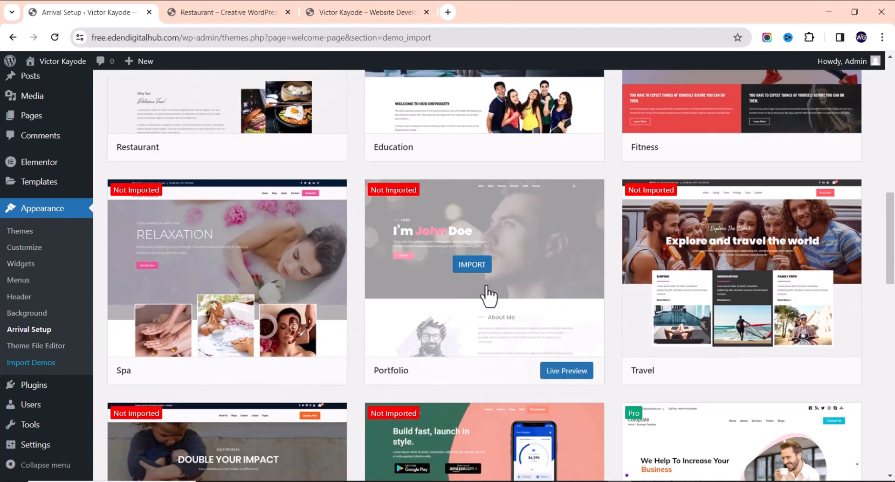
pyautogui.scroll(3, 419, 350)
pyautogui.scroll(10, 279, 354)
pyautogui.scroll(-6, 280, 327)
pyautogui.scroll(6, 261, 345)
pyautogui.scroll(-4, 280, 355)
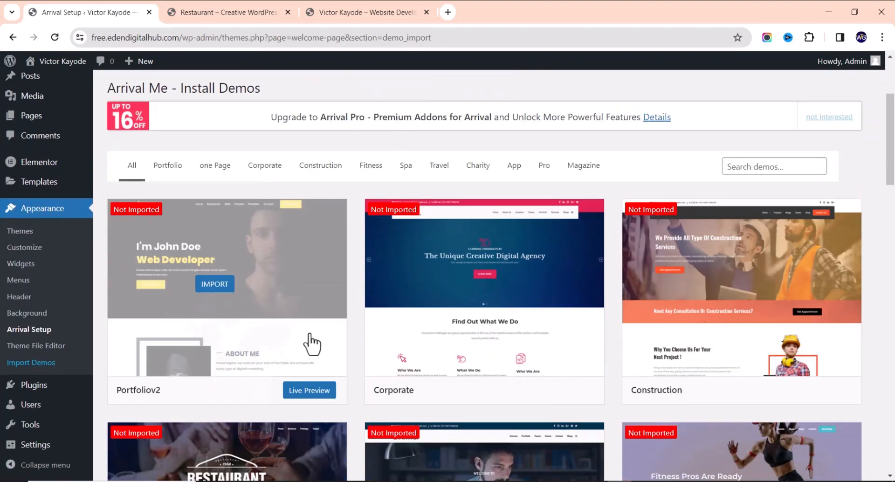
pyautogui.click(215, 285)
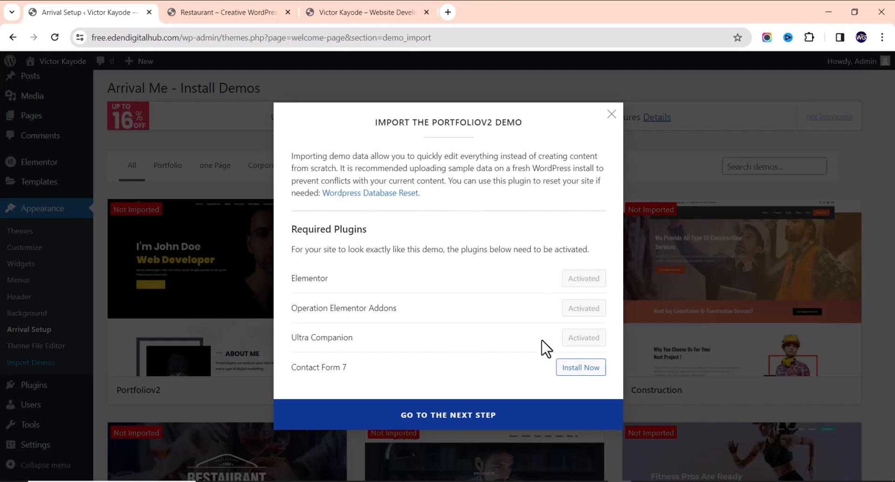
pyautogui.click(579, 368)
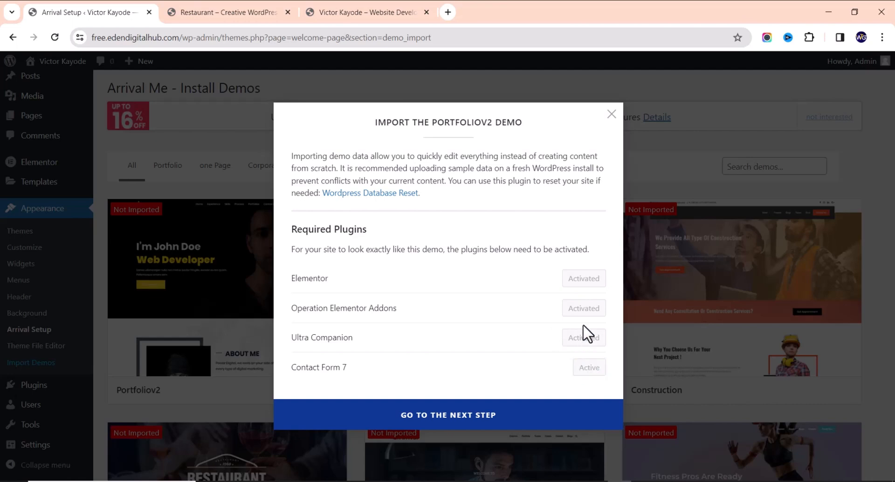
# Import the demo with XML content, customizer settings and widgets, then view the result
pyautogui.click(466, 417)
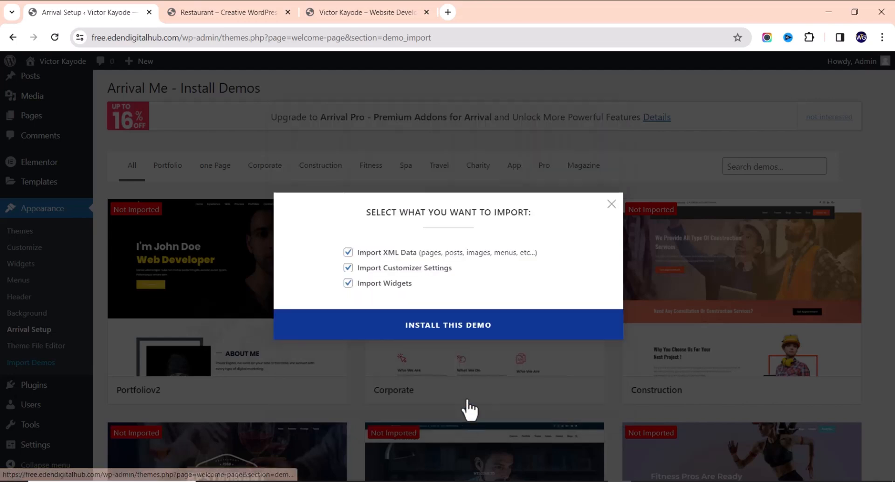
pyautogui.click(434, 336)
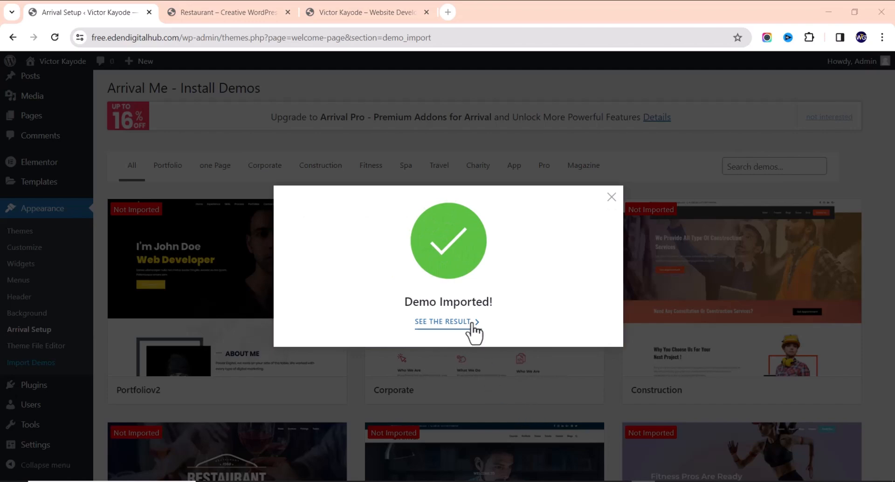
pyautogui.click(447, 322)
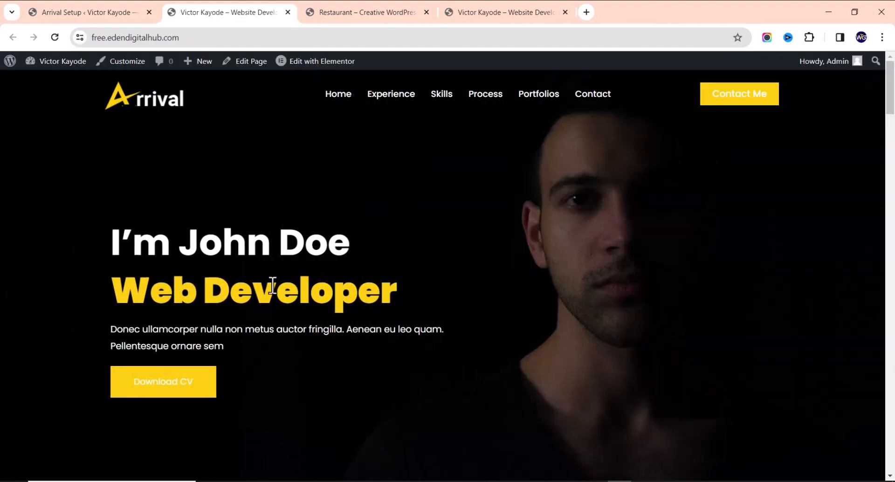
# Scroll through the imported portfolio homepage and close the browser tabs to its right
pyautogui.scroll(-15, 278, 240)
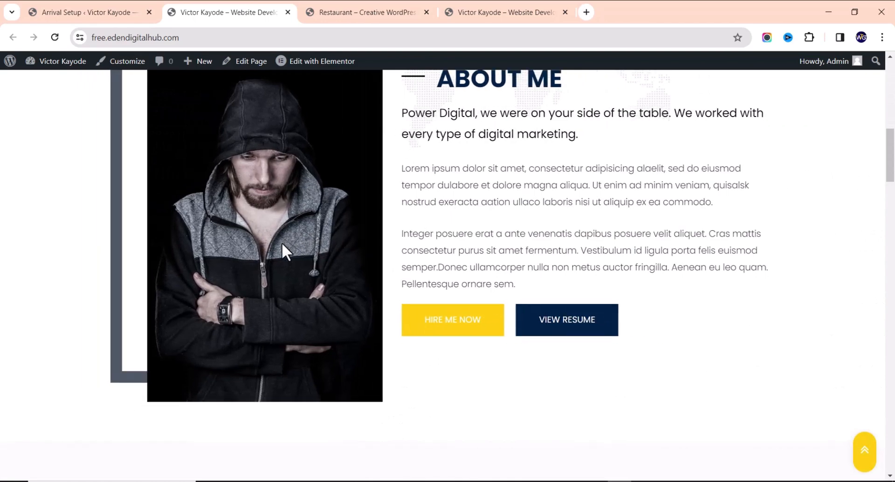
pyautogui.scroll(-15, 279, 251)
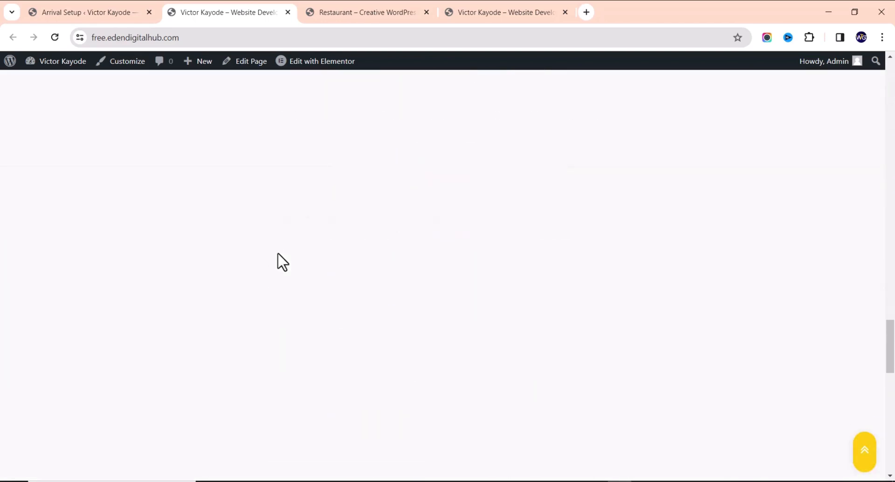
pyautogui.scroll(-10, 278, 247)
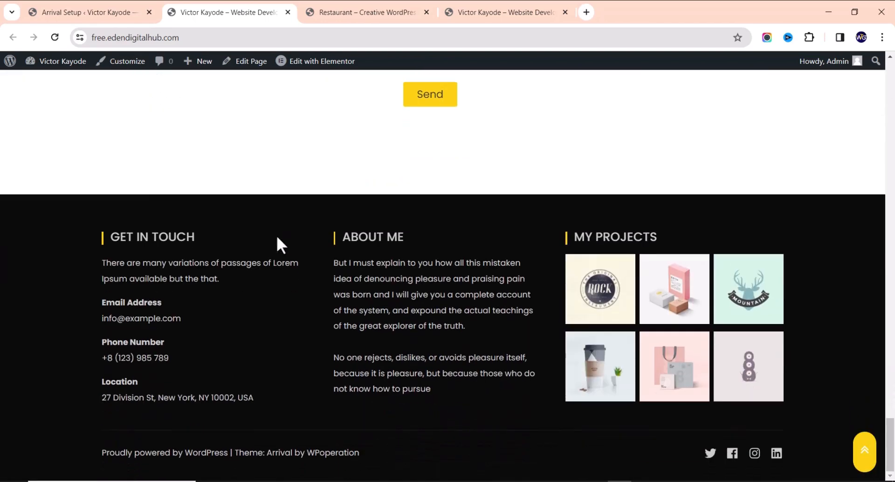
pyautogui.scroll(10, 278, 235)
pyautogui.scroll(20, 278, 245)
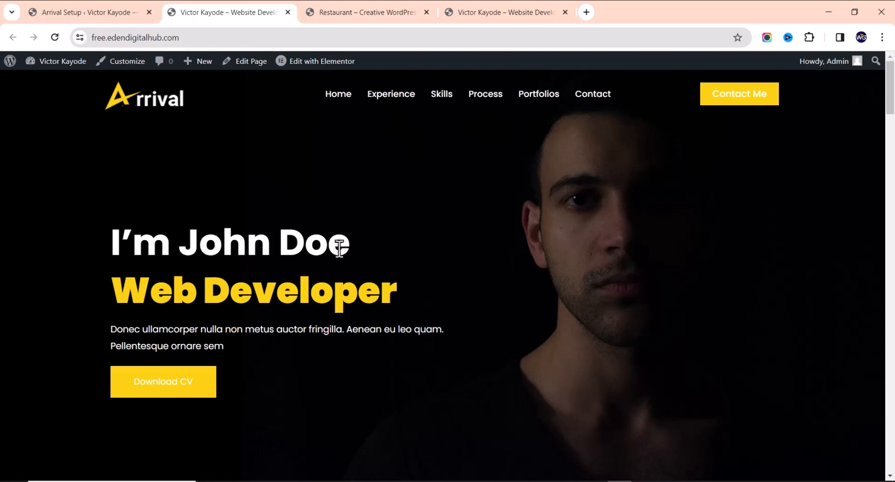
pyautogui.scroll(-20, 325, 273)
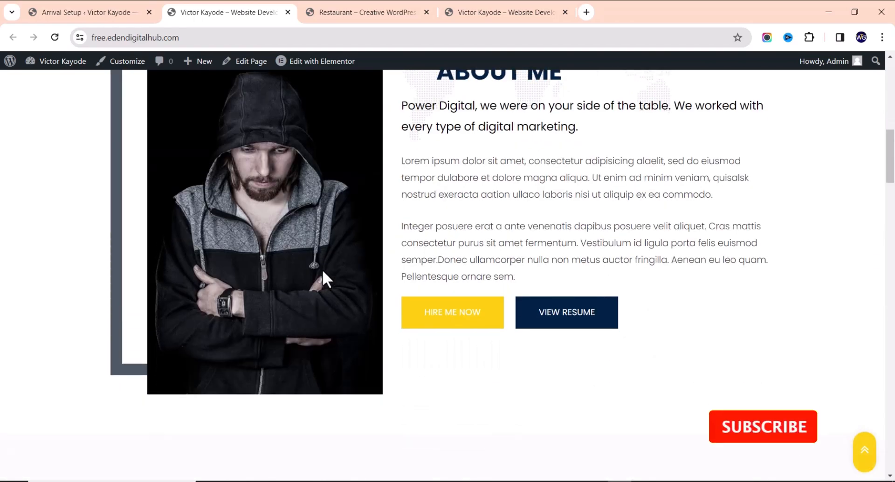
pyautogui.scroll(-6, 320, 275)
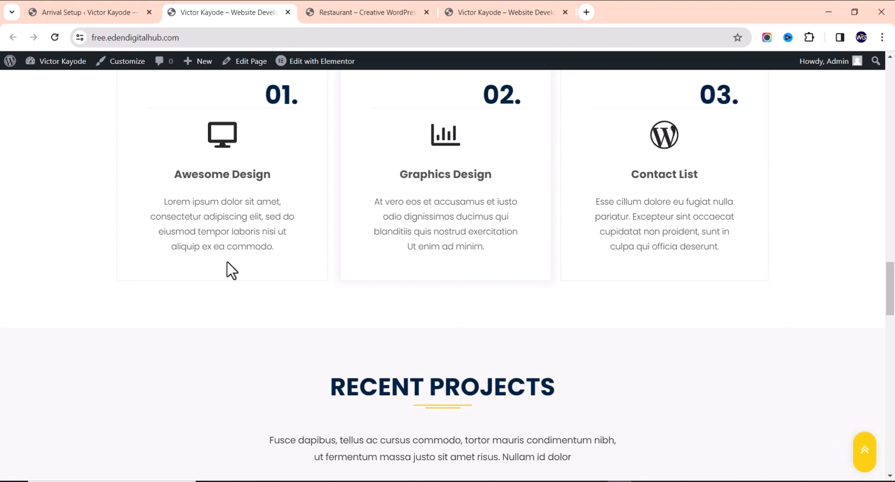
pyautogui.scroll(-15, 223, 293)
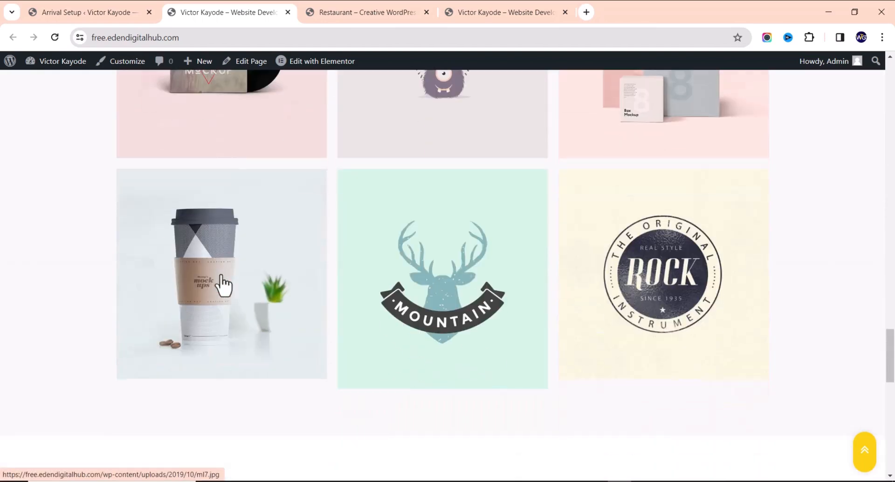
pyautogui.scroll(20, 216, 258)
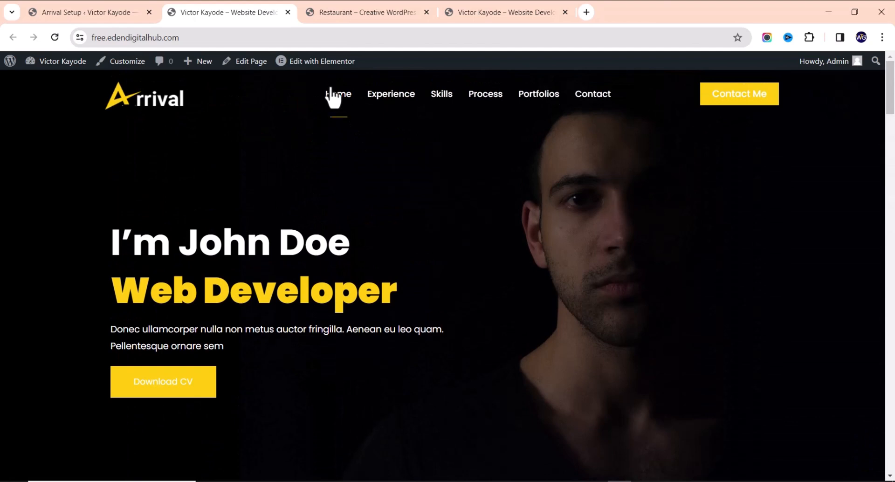
pyautogui.rightClick(273, 6)
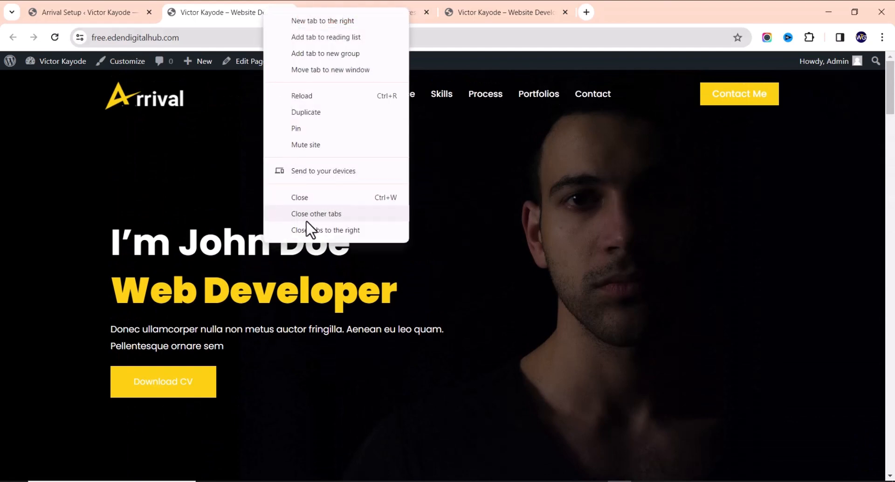
pyautogui.click(309, 233)
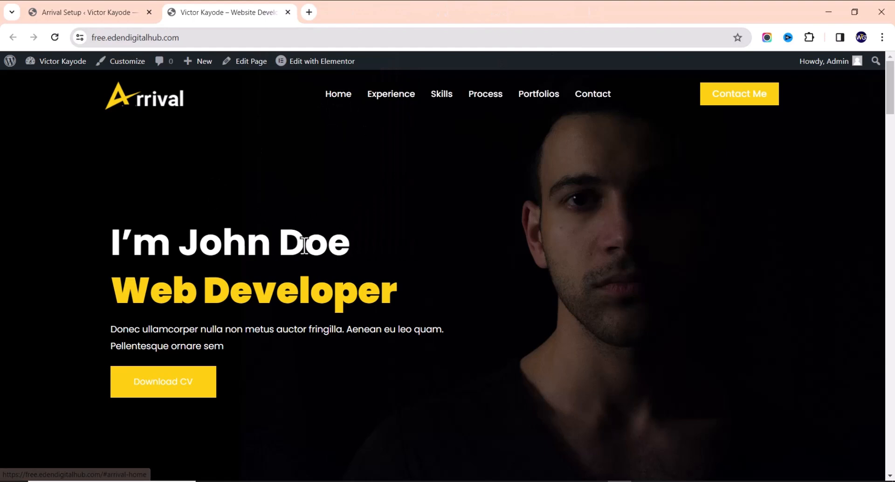
# Open the Home page's Edit with Elementor link in a new tab
pyautogui.moveTo(317, 69)
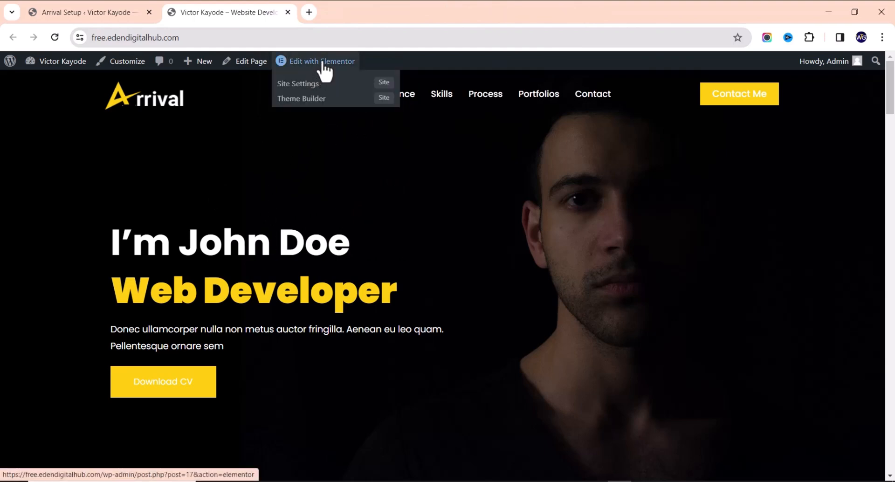
pyautogui.rightClick(323, 66)
pyautogui.click(357, 76)
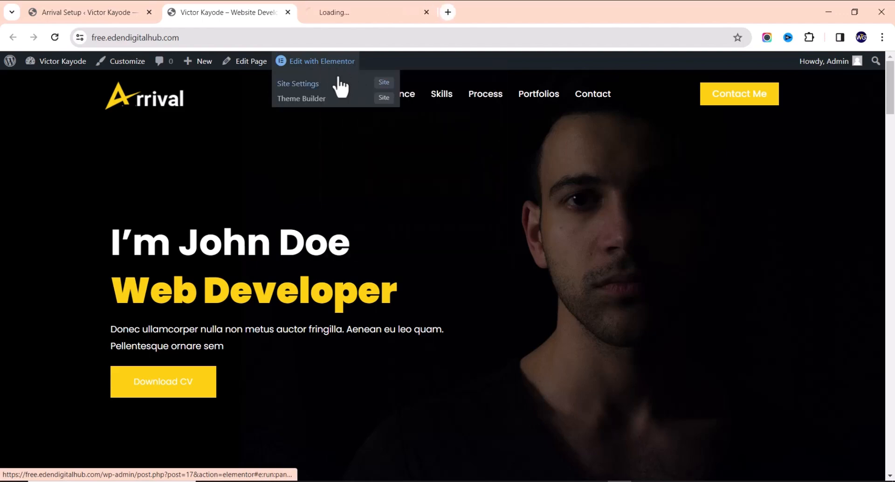
# Jump to the Experience and Our Skills sections, back to top, then switch to the Elementor editor
pyautogui.scroll(-8, 196, 210)
pyautogui.scroll(3, 208, 176)
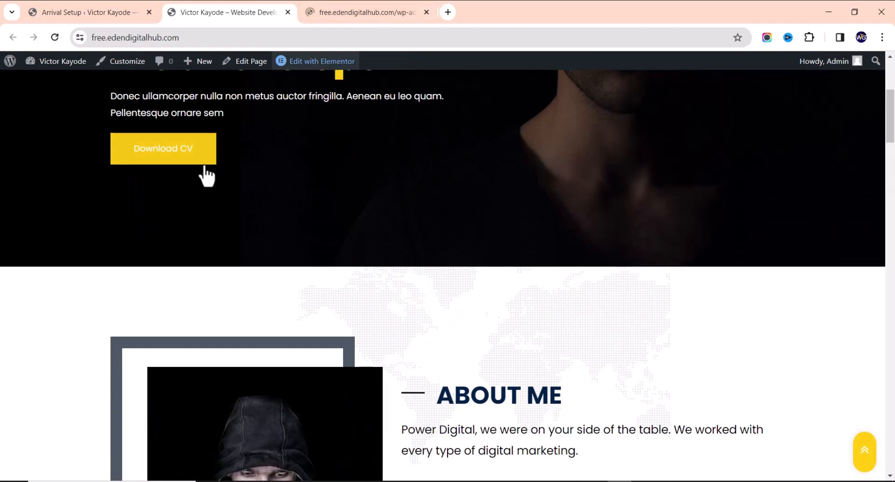
pyautogui.scroll(-7, 259, 215)
pyautogui.scroll(-6, 232, 224)
pyautogui.scroll(12, 219, 228)
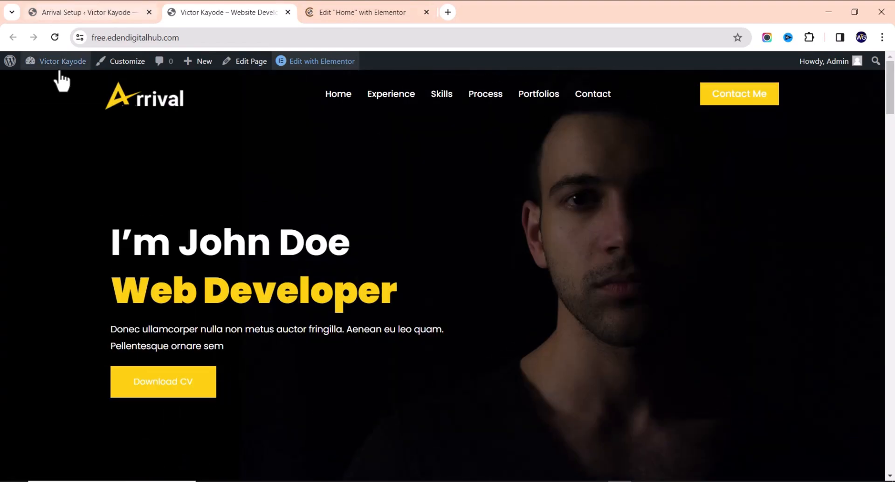
pyautogui.click(385, 98)
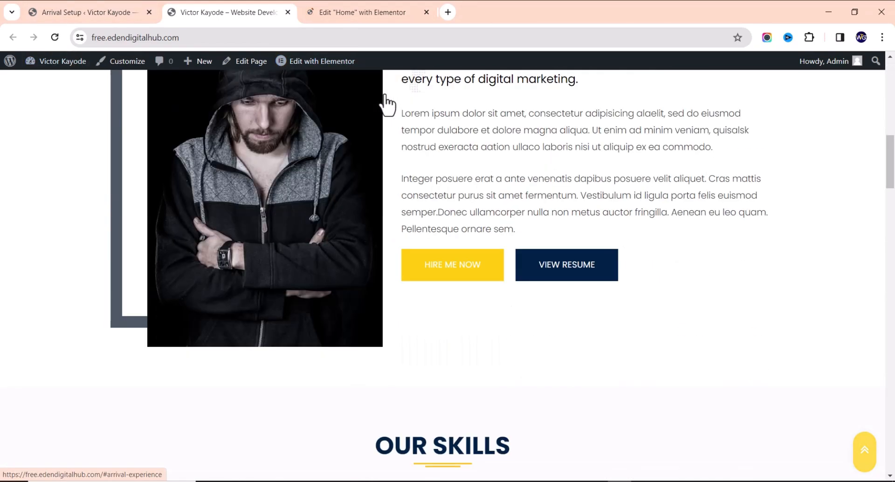
pyautogui.scroll(12, 397, 119)
pyautogui.scroll(3, 369, 121)
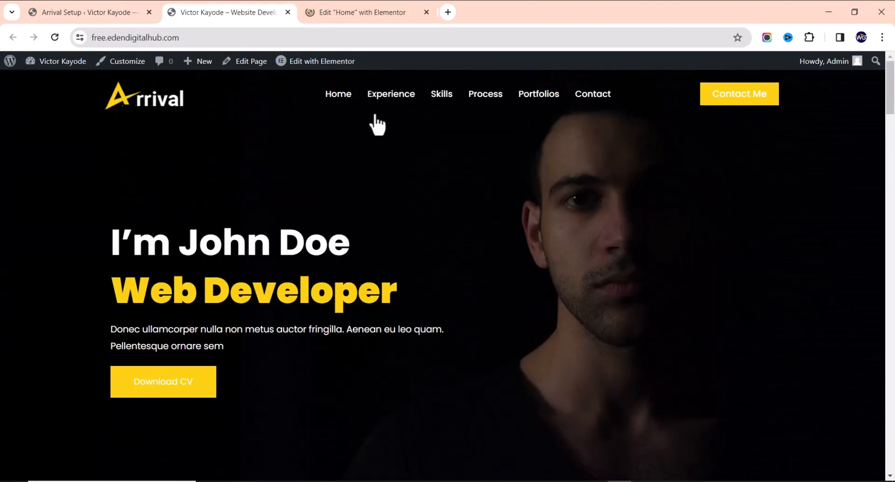
pyautogui.click(443, 100)
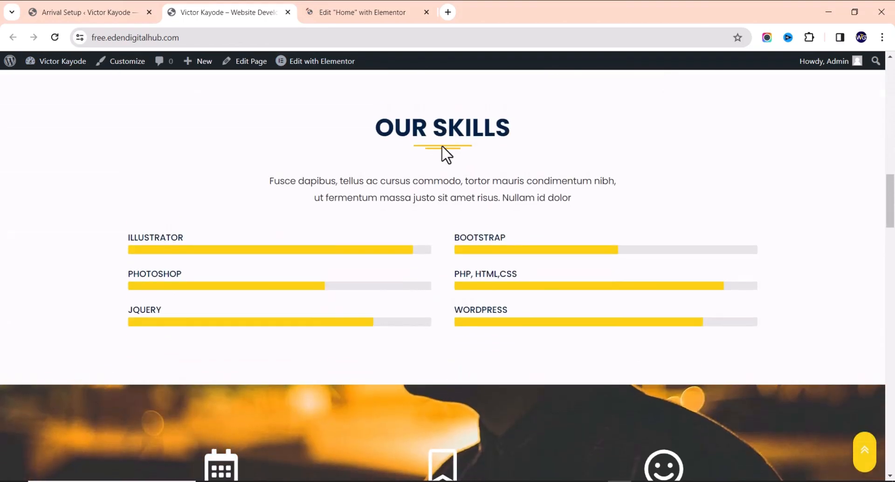
pyautogui.scroll(5, 640, 335)
pyautogui.click(865, 455)
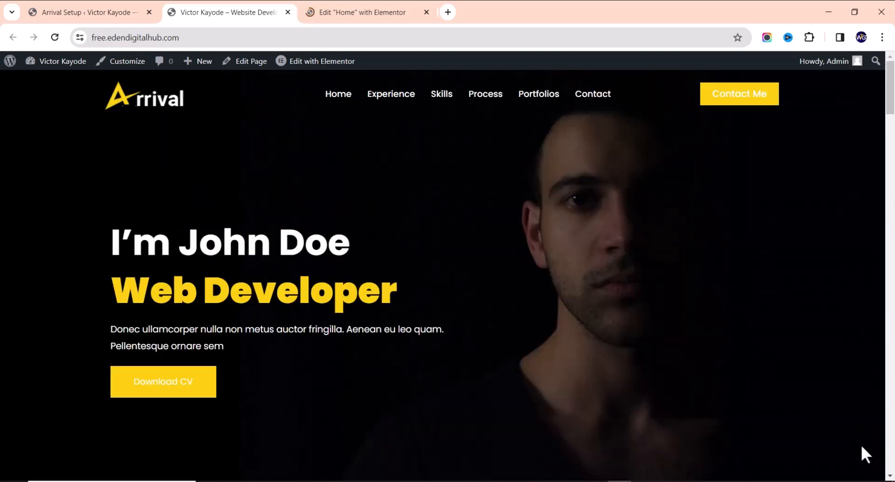
pyautogui.scroll(-6, 865, 397)
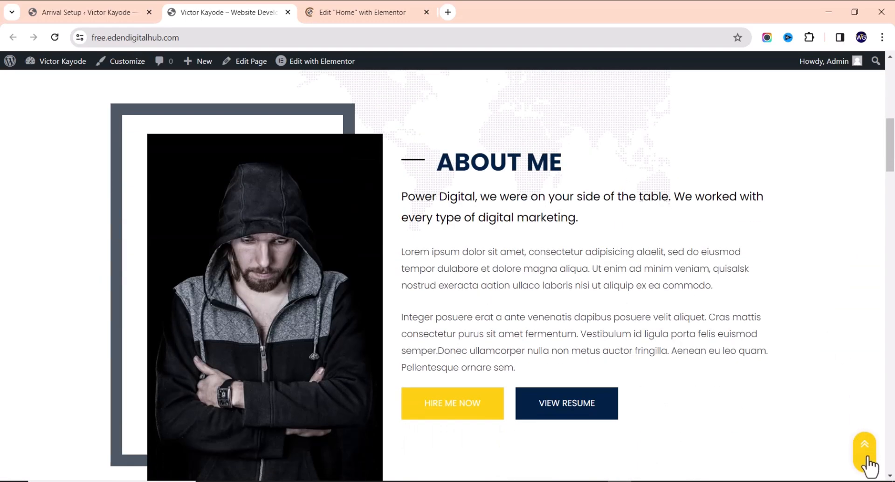
pyautogui.click(867, 459)
pyautogui.click(330, 8)
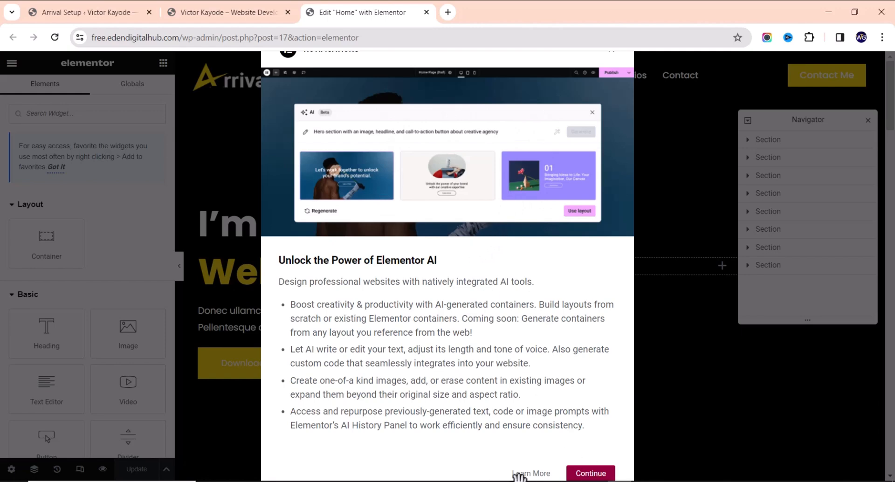
# Dismiss the Elementor AI announcement and select the hero section, expanding its first column in Navigator
pyautogui.click(591, 473)
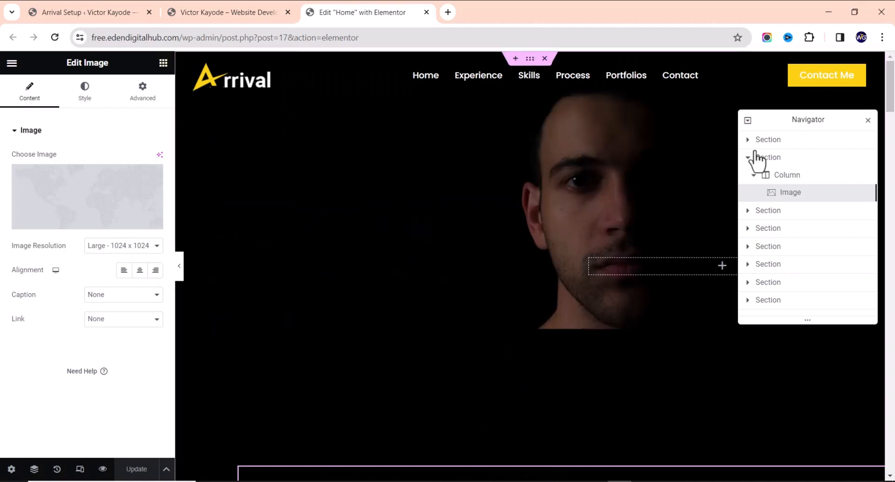
pyautogui.click(868, 121)
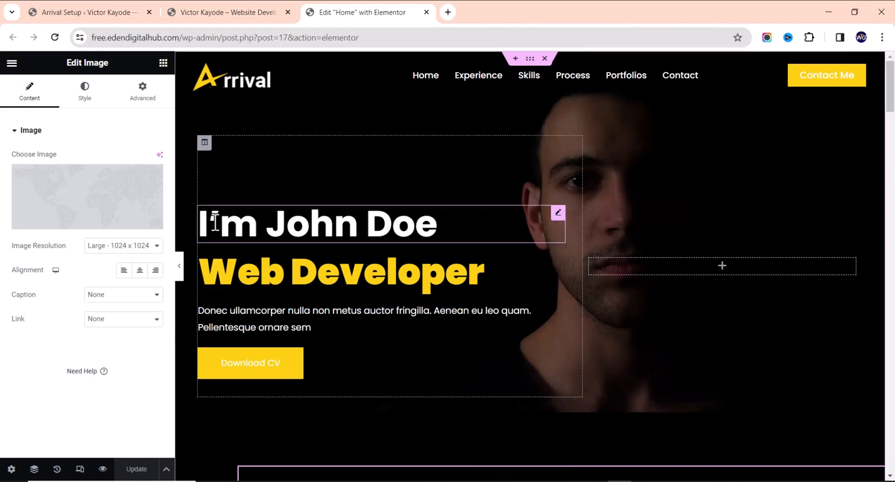
pyautogui.click(34, 469)
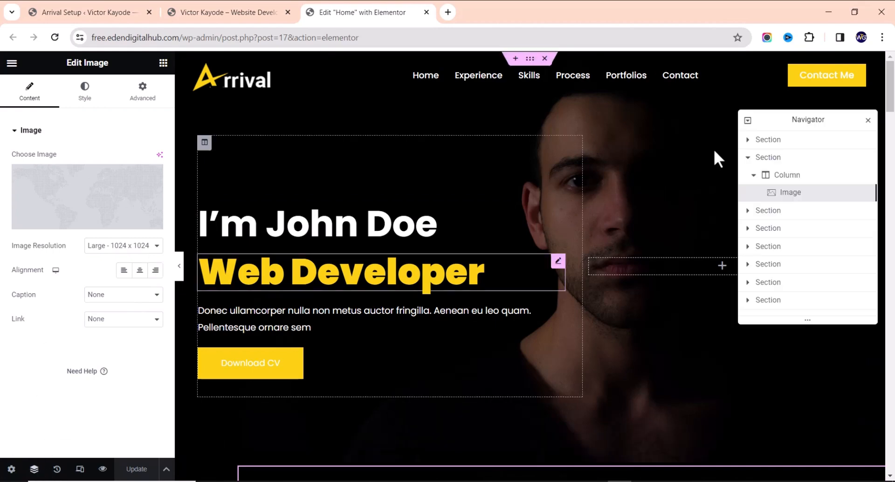
pyautogui.click(793, 140)
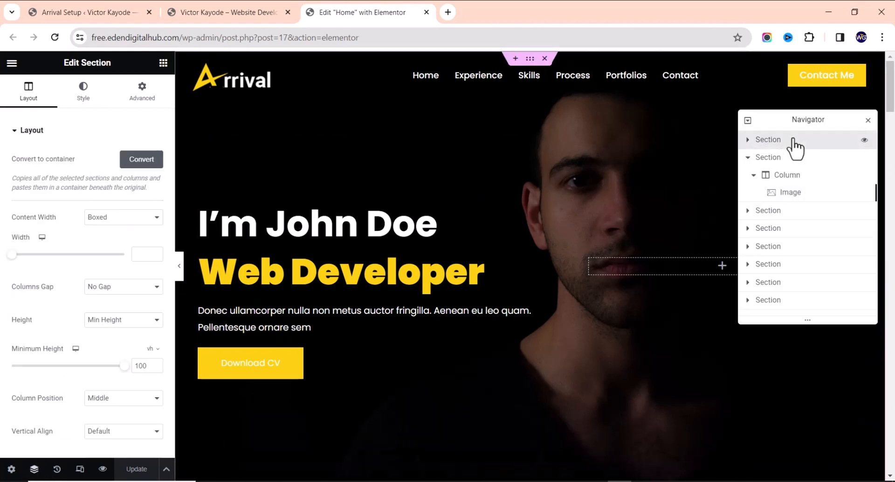
pyautogui.click(748, 139)
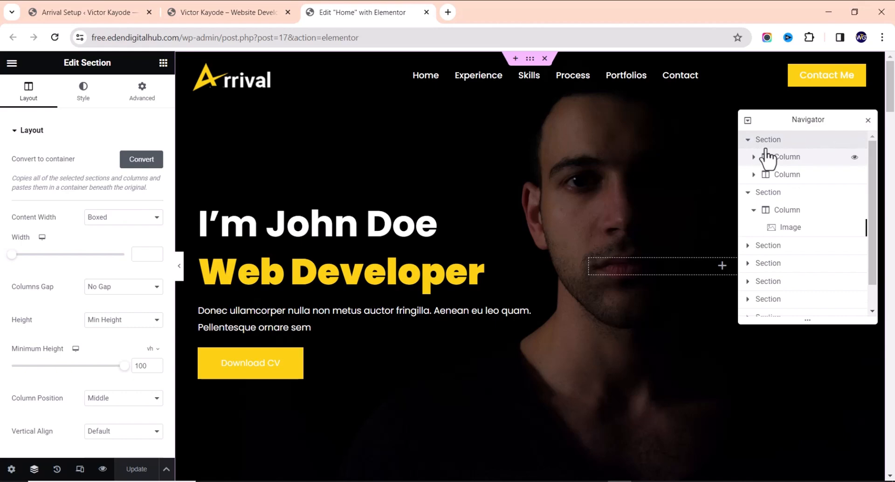
pyautogui.click(753, 157)
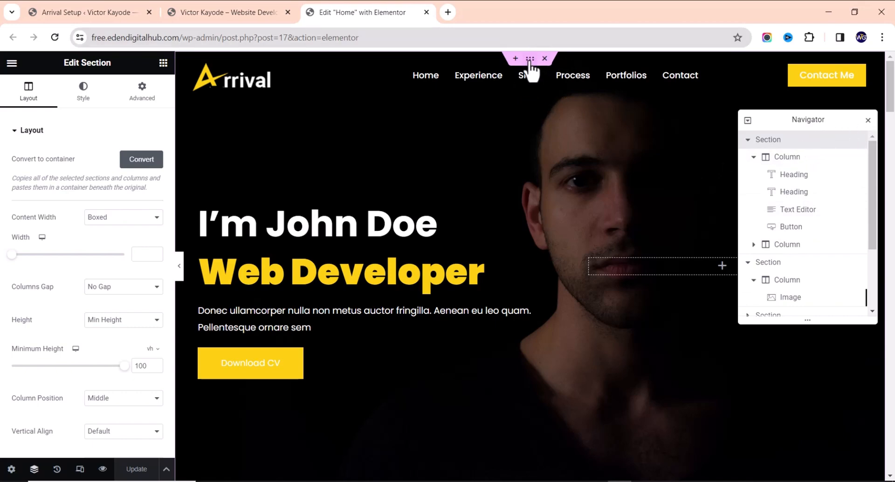
# Close the Navigator, leaving the hero's boxed, 100 vh layout settings in view
pyautogui.click(869, 120)
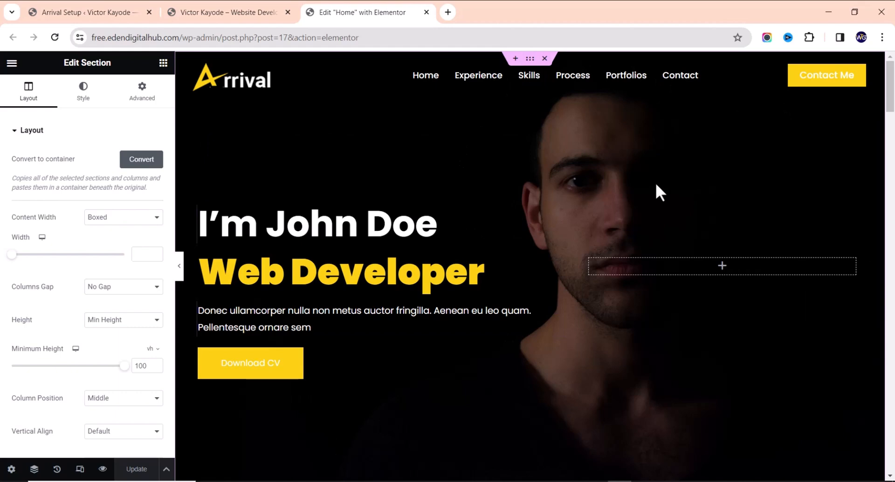
pyautogui.click(34, 469)
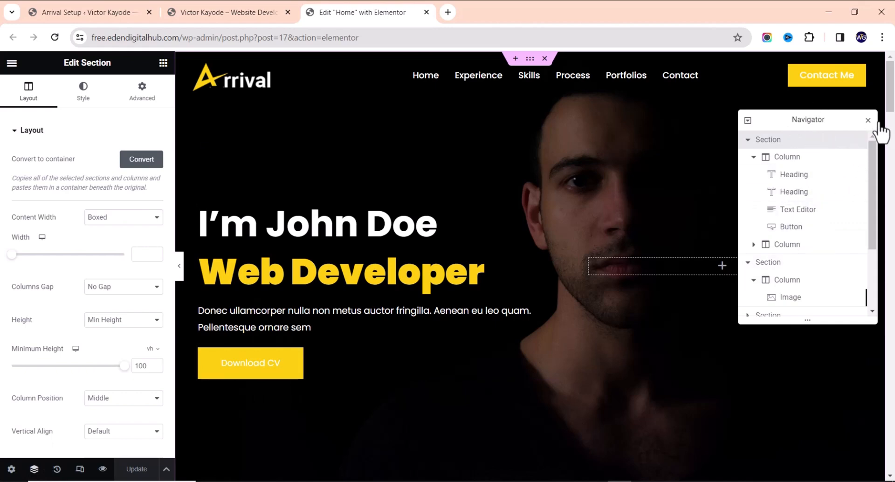
pyautogui.click(867, 121)
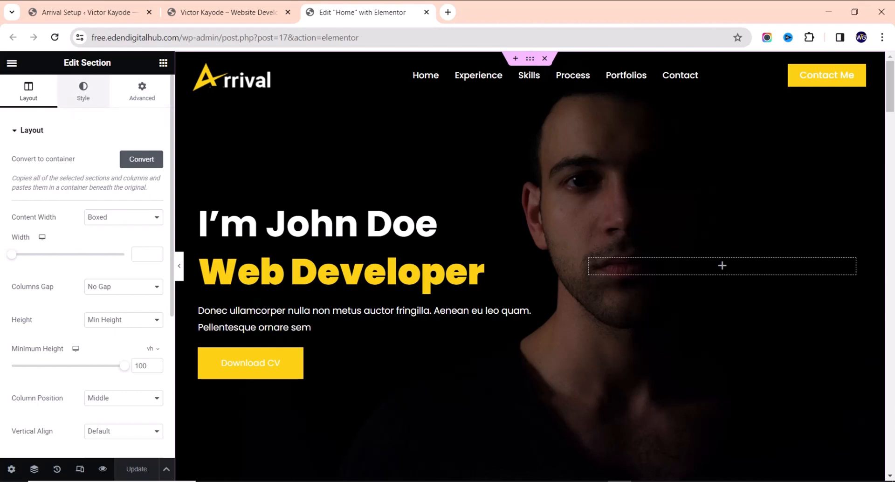
# Inspect the section's background style settings and the About Me section's settings
pyautogui.click(83, 91)
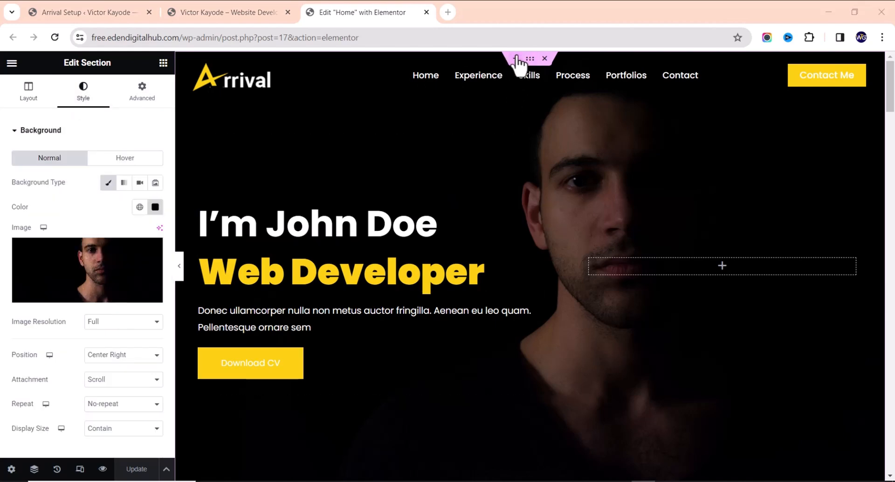
pyautogui.scroll(-5, 823, 116)
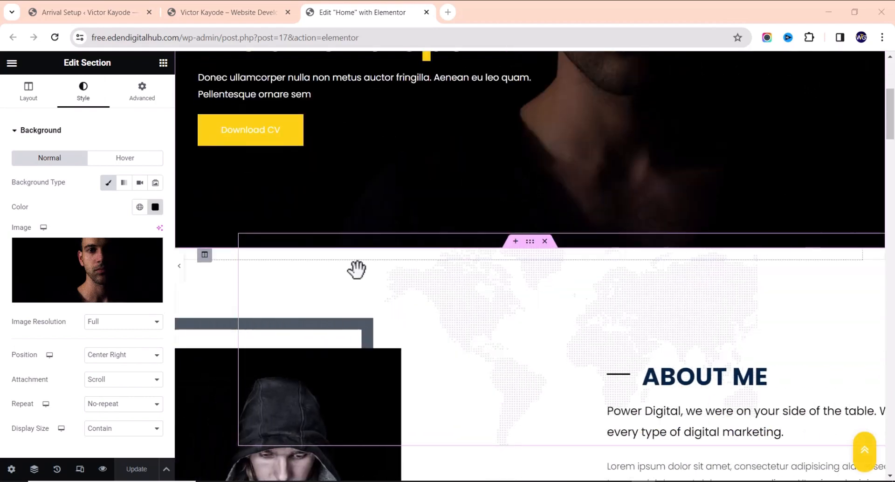
pyautogui.scroll(5, 306, 194)
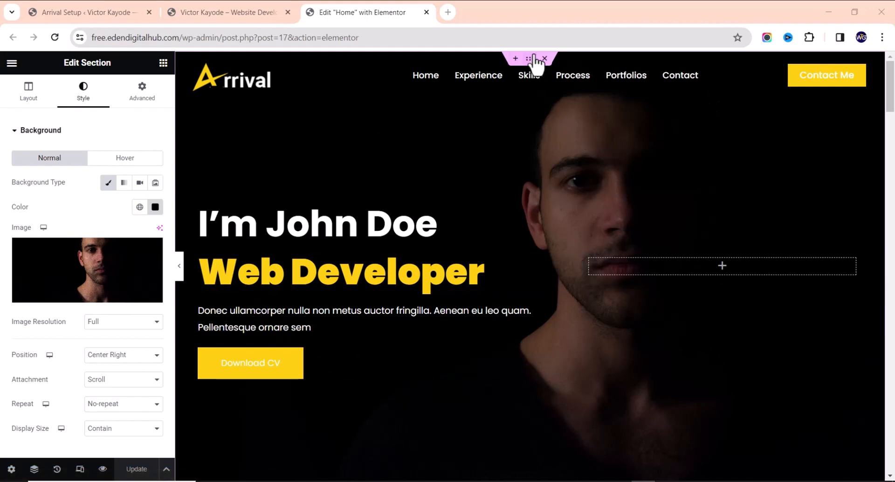
pyautogui.scroll(-3, 846, 135)
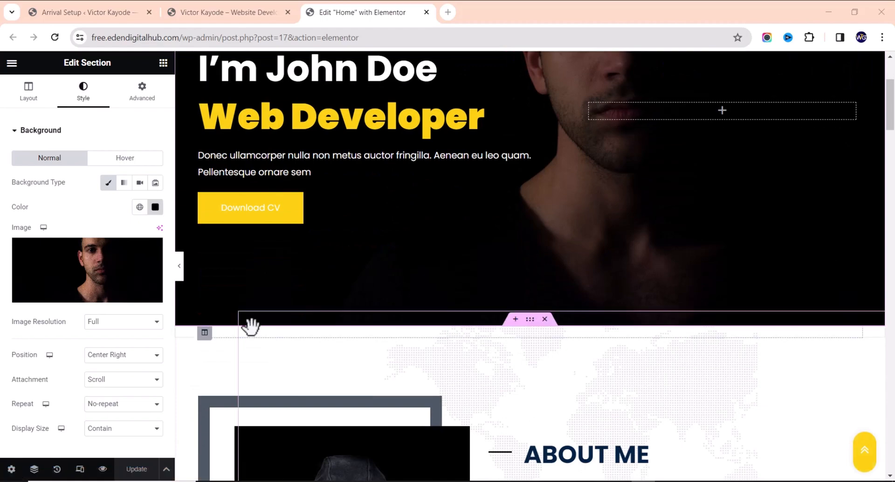
pyautogui.scroll(2, 198, 156)
pyautogui.scroll(-5, 280, 163)
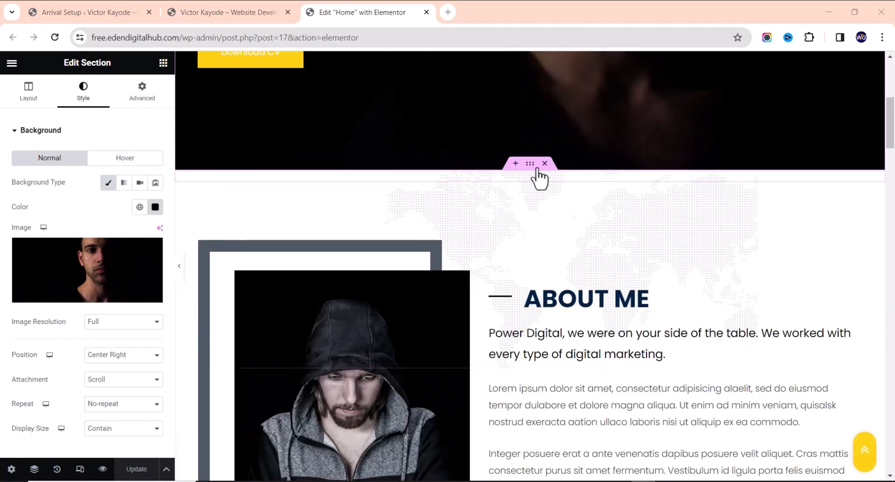
pyautogui.click(530, 167)
pyautogui.click(531, 164)
pyautogui.scroll(-6, 356, 314)
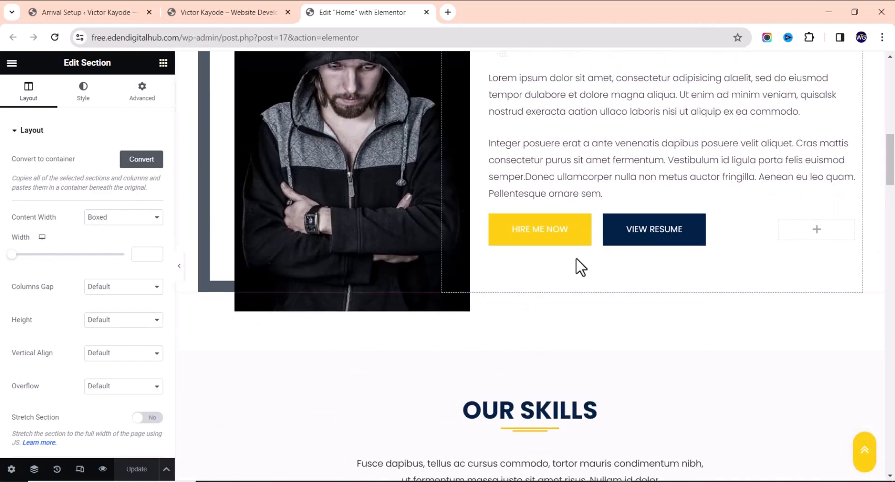
pyautogui.scroll(7, 466, 254)
pyautogui.scroll(5, 528, 254)
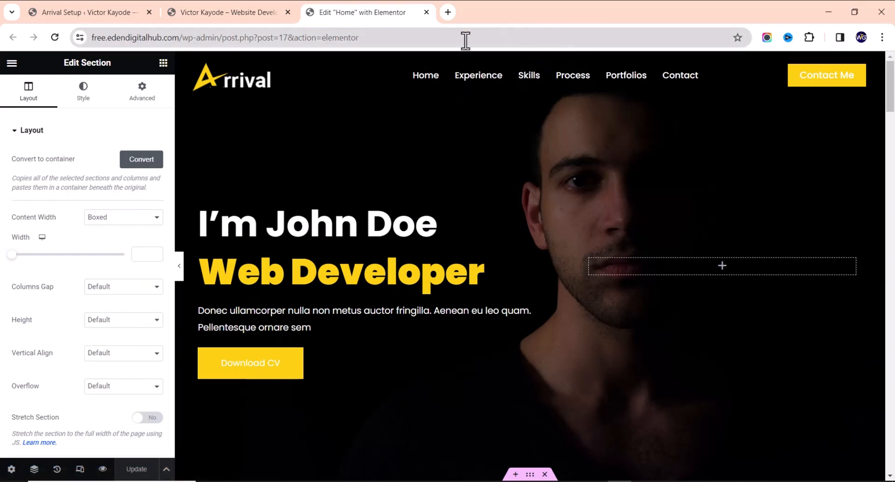
# Select the hero section via Navigator to show its Center Right, Contain portrait background
pyautogui.click(34, 469)
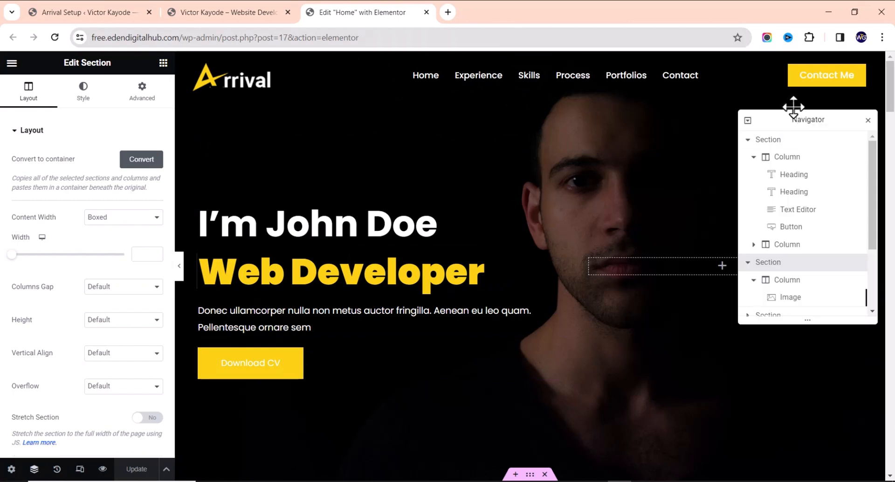
pyautogui.click(786, 139)
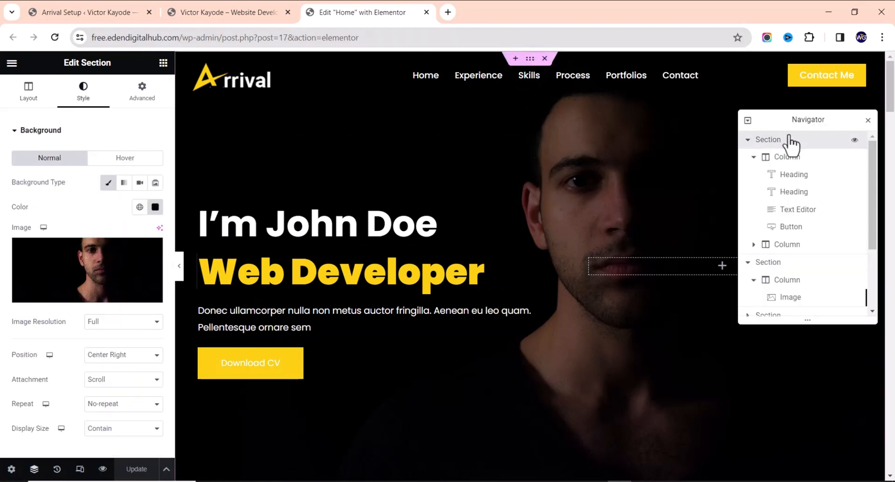
pyautogui.click(868, 120)
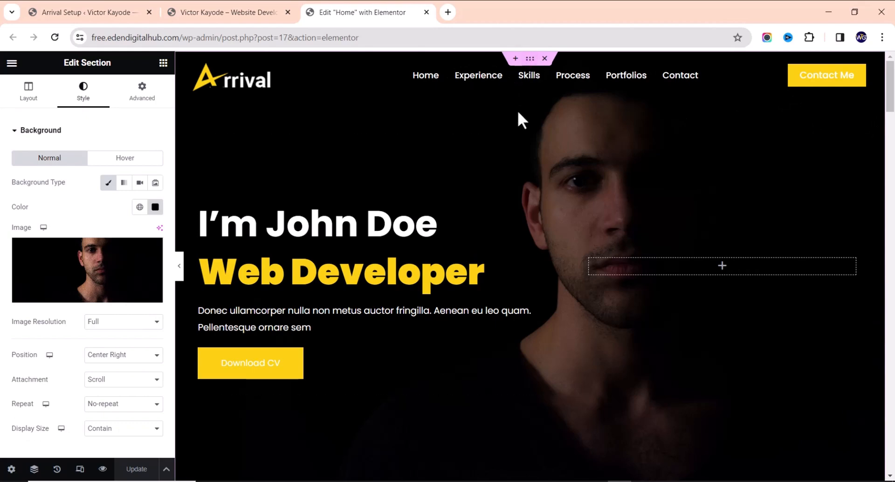
pyautogui.moveTo(92, 275)
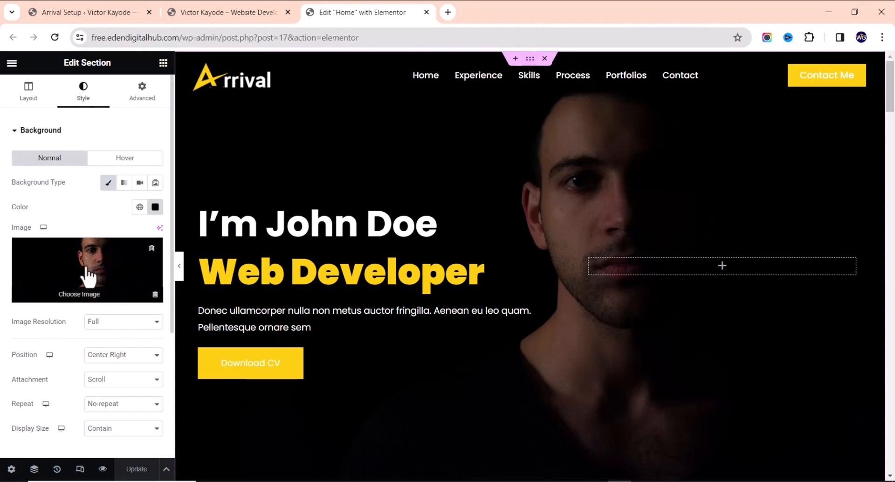
# Open Insert Media from the hero background preview, checking Upload files before returning to Media Library
pyautogui.click(133, 289)
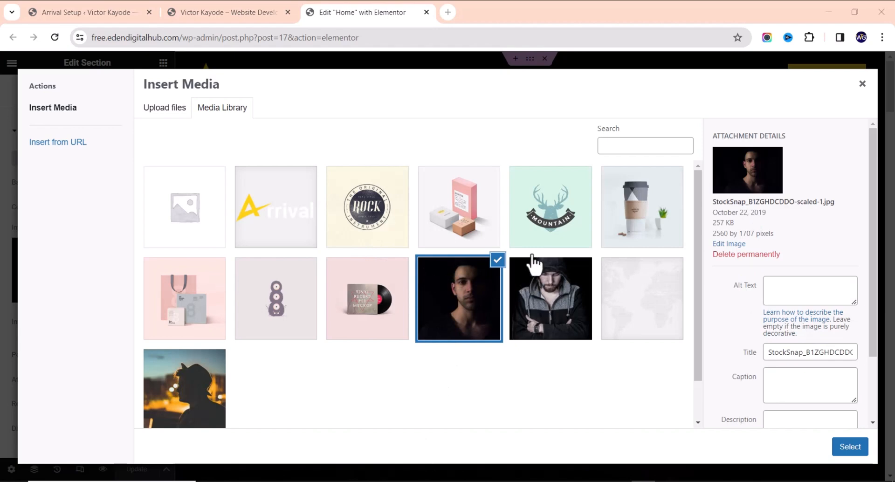
pyautogui.click(165, 108)
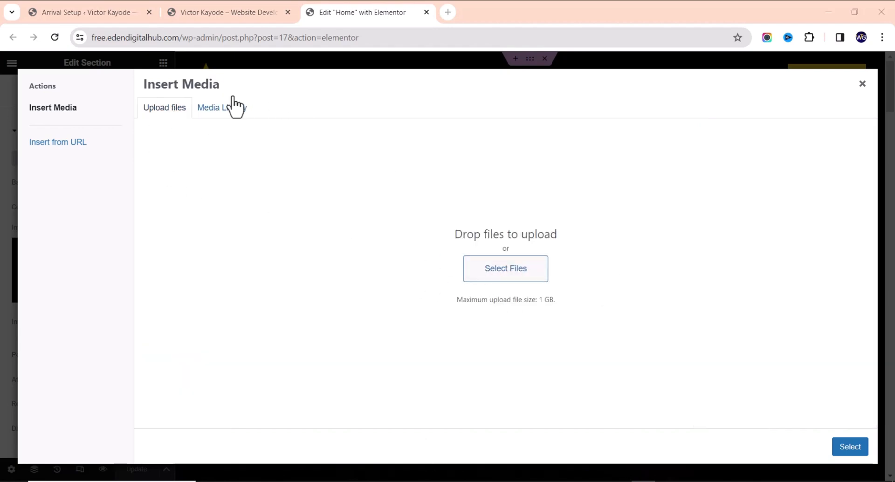
pyautogui.click(217, 111)
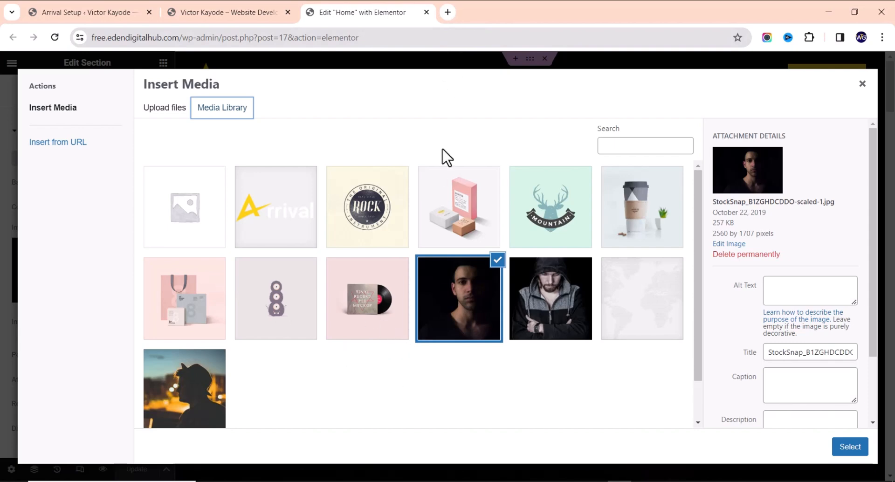
# Load pexels.com in a new Chrome tab, then close Elementor's Insert Media dialog
pyautogui.click(446, 8)
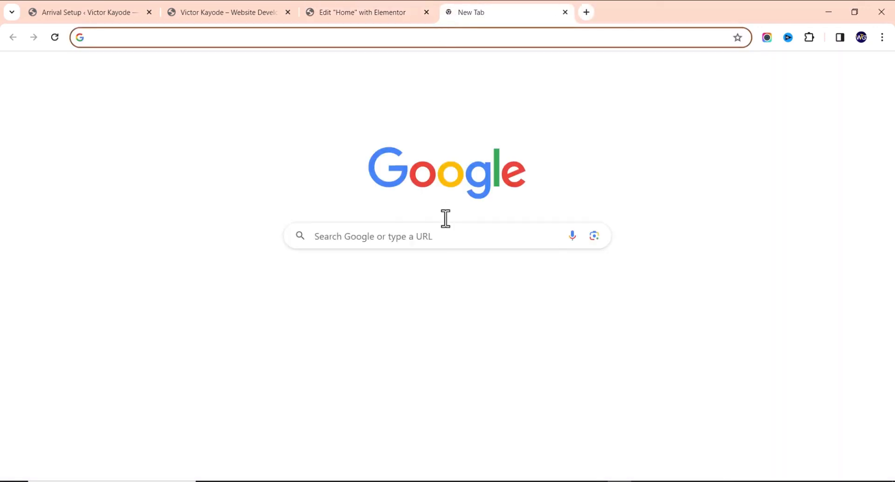
pyautogui.write('pexels.com')
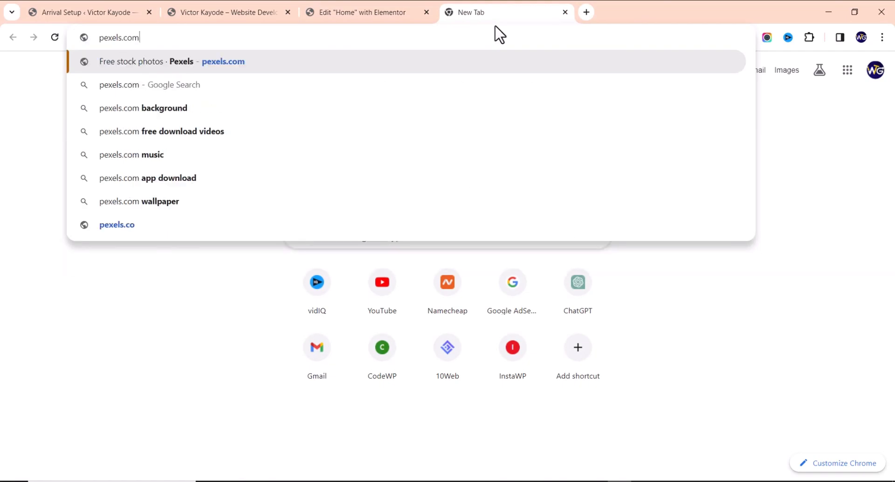
pyautogui.press('Return')
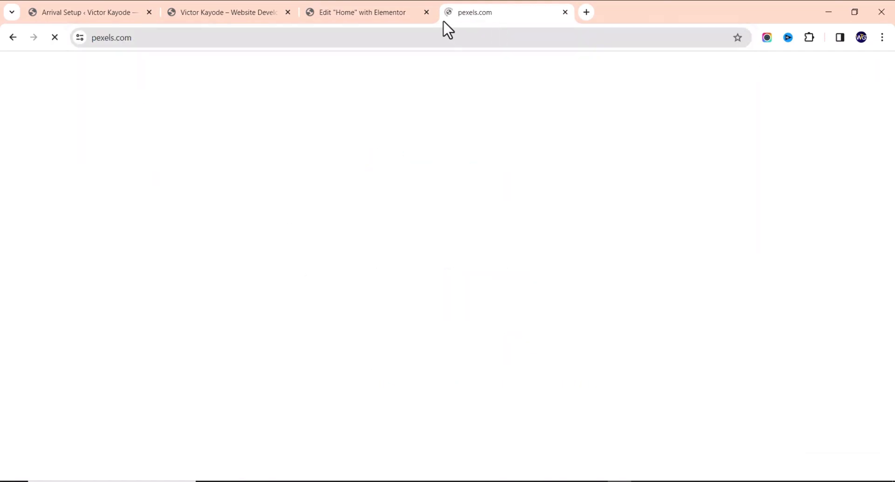
pyautogui.click(362, 14)
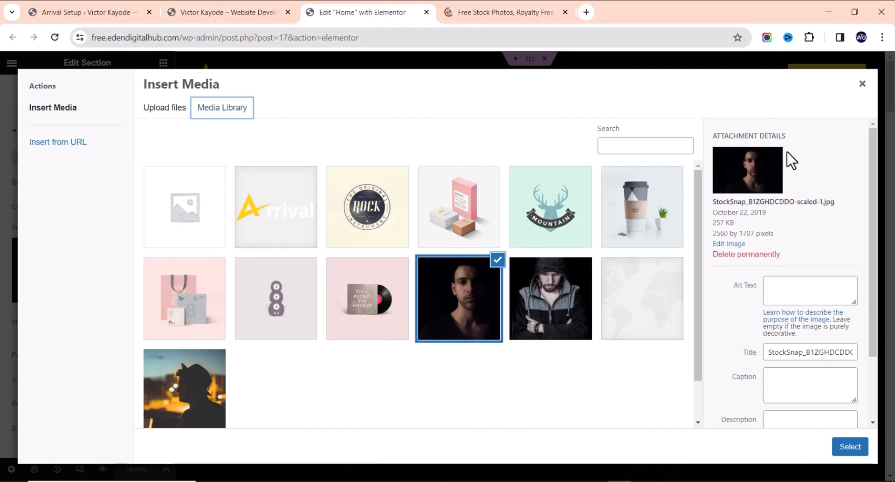
pyautogui.click(862, 84)
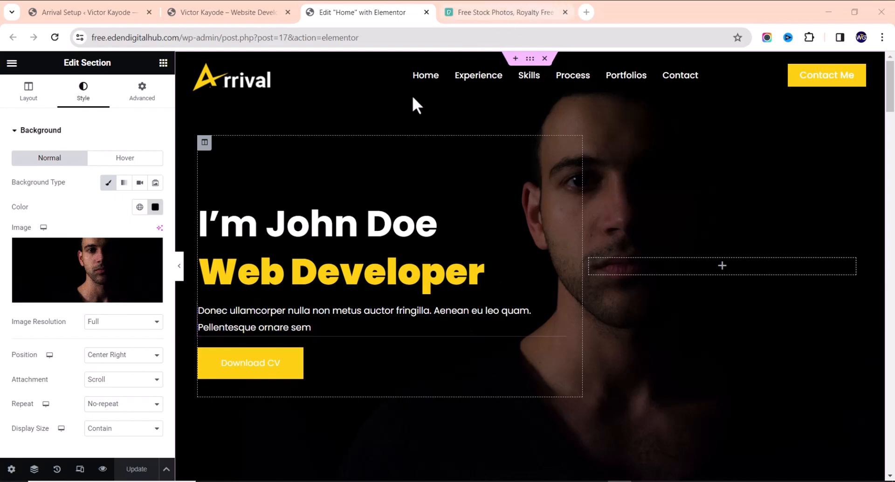
# Search Pexels for 'laptop' and browse the photo results
pyautogui.click(541, 8)
pyautogui.write('laprt')
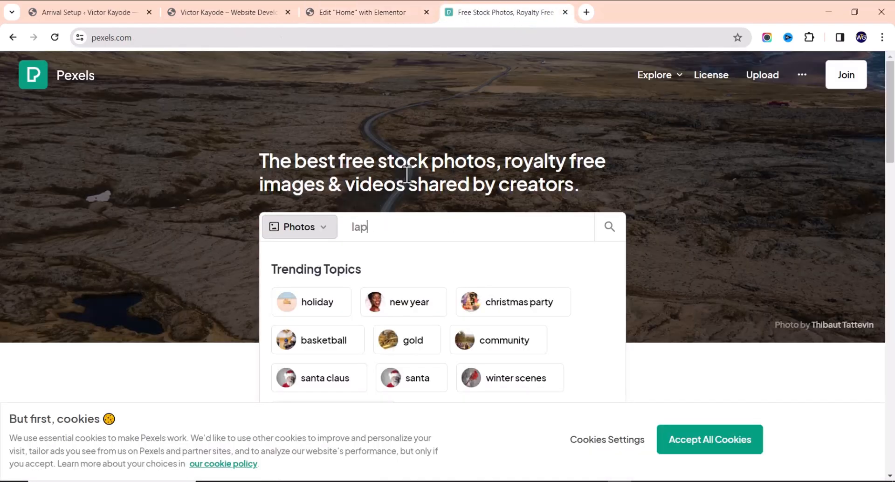
pyautogui.press('BackSpace')
pyautogui.press('BackSpace')
pyautogui.write('top')
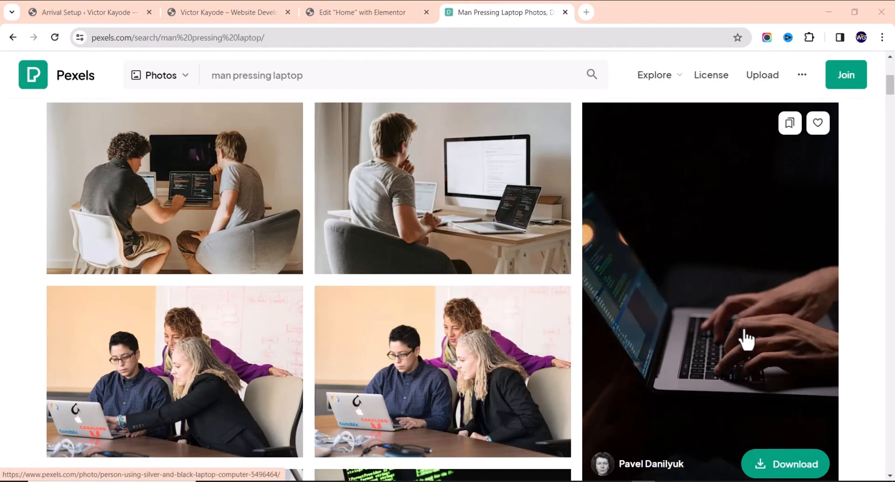
pyautogui.click(746, 338)
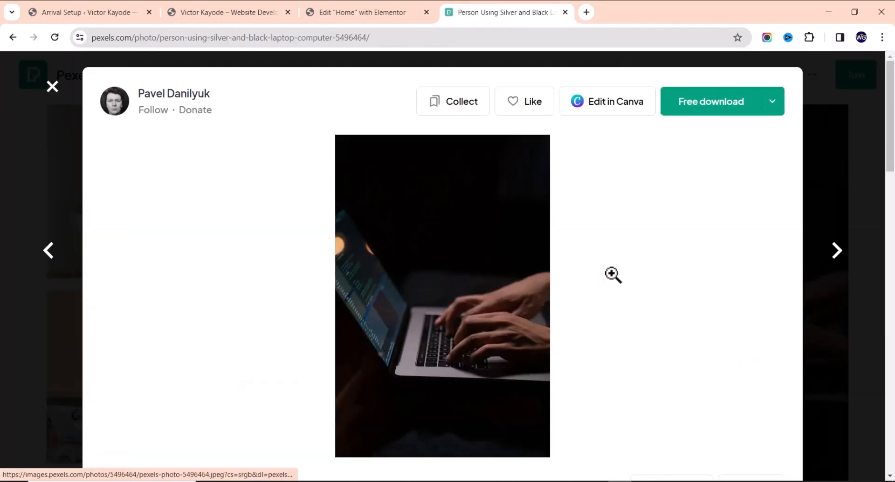
pyautogui.scroll(-5, 606, 275)
pyautogui.scroll(5, 405, 190)
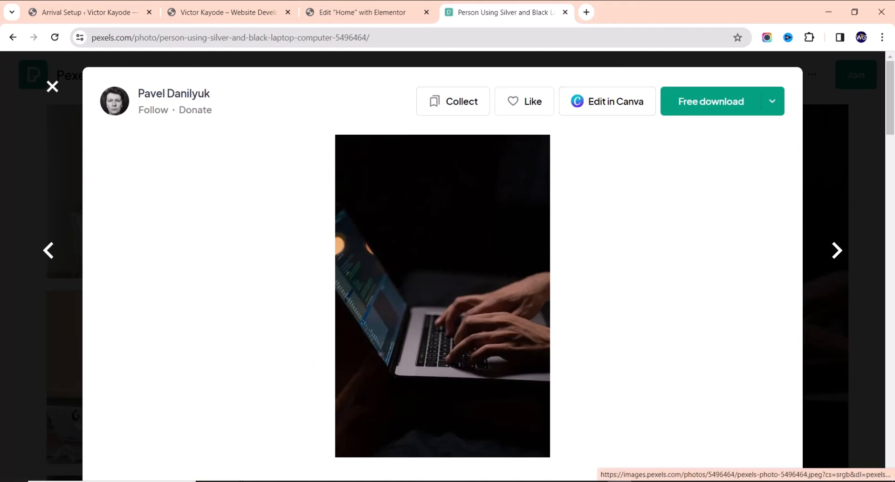
pyautogui.scroll(-8, 385, 346)
pyautogui.scroll(-3, 378, 331)
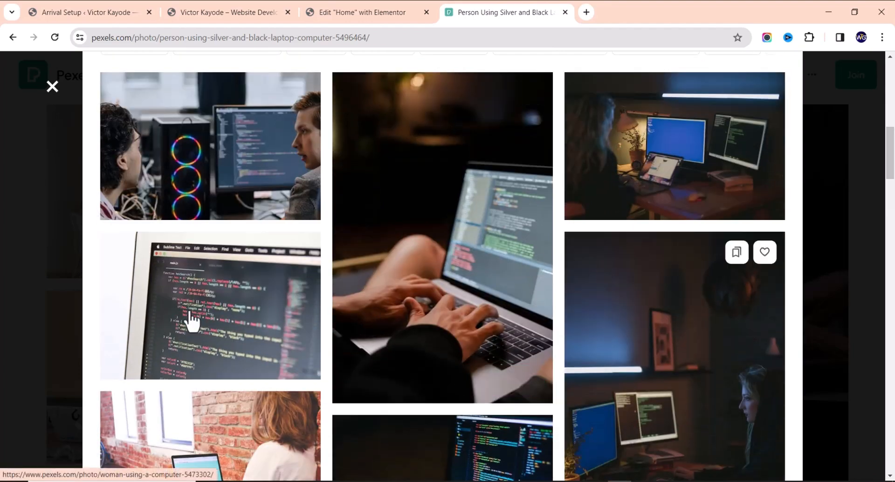
pyautogui.scroll(-5, 550, 263)
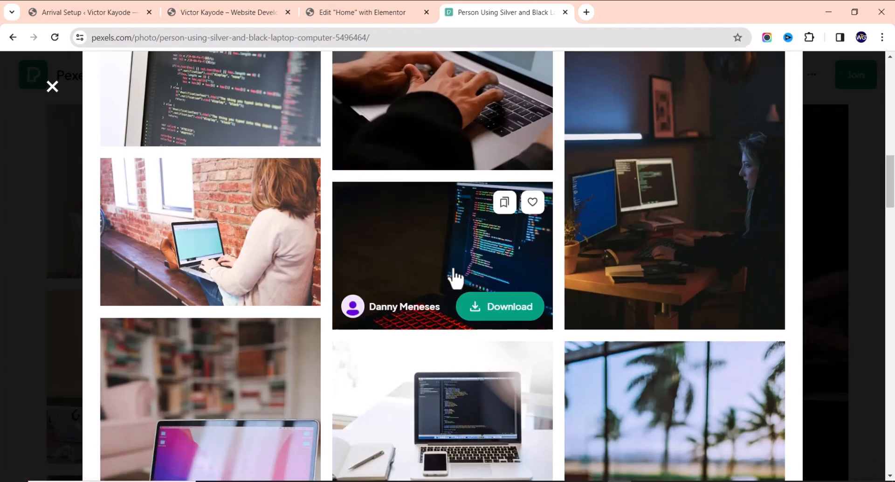
pyautogui.scroll(-6, 456, 275)
pyautogui.scroll(-7, 587, 291)
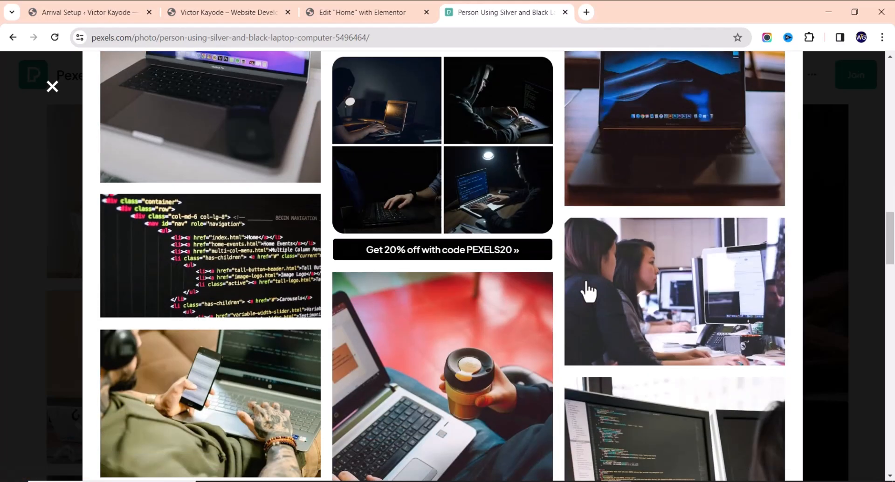
pyautogui.scroll(-10, 515, 292)
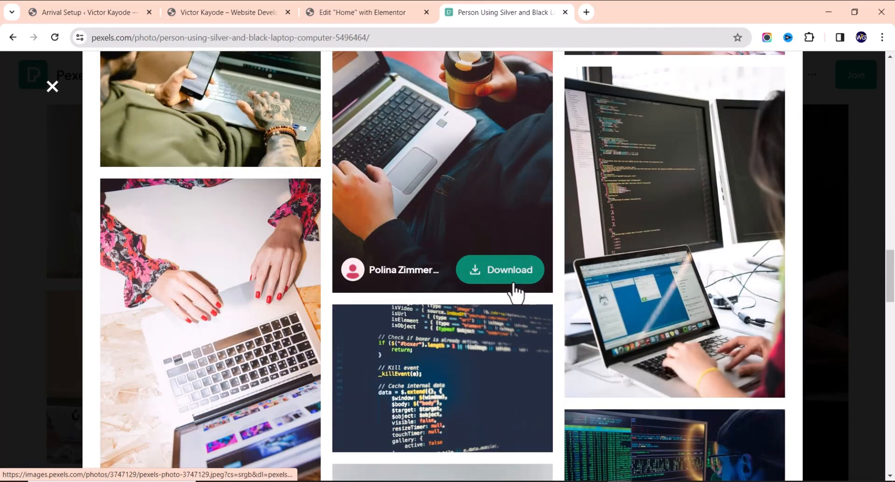
pyautogui.scroll(-3, 630, 289)
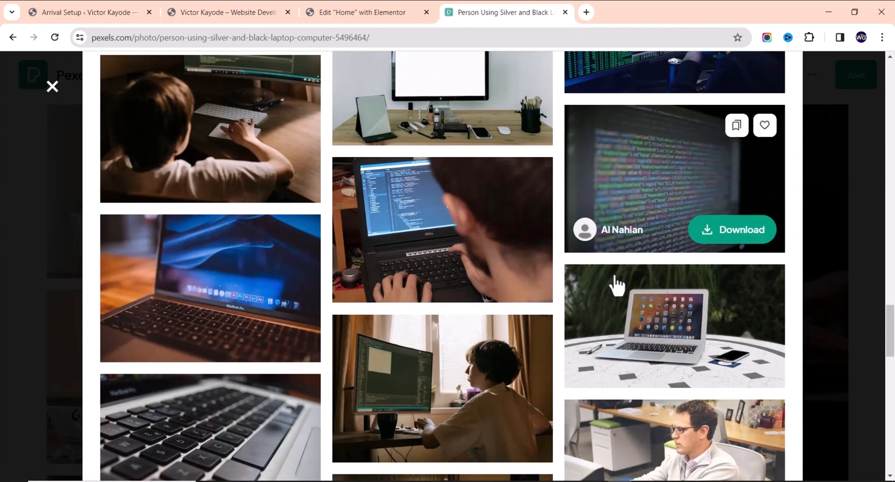
pyautogui.scroll(-2, 515, 273)
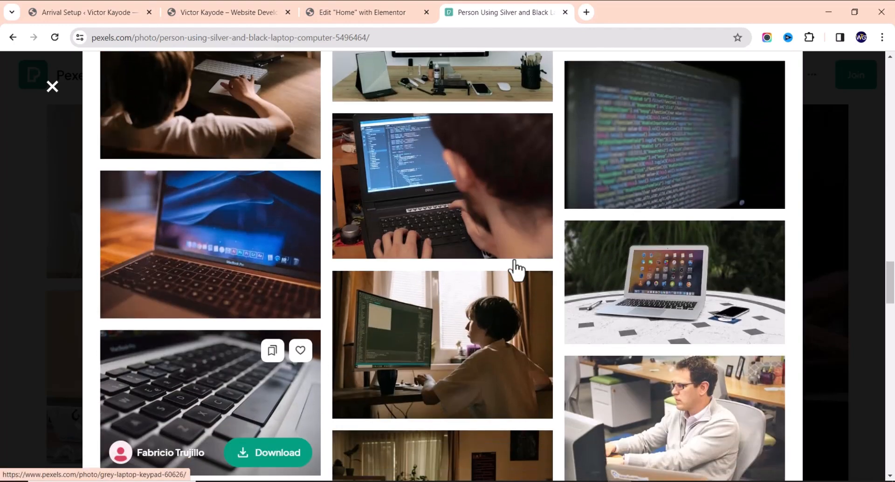
pyautogui.scroll(-4, 466, 247)
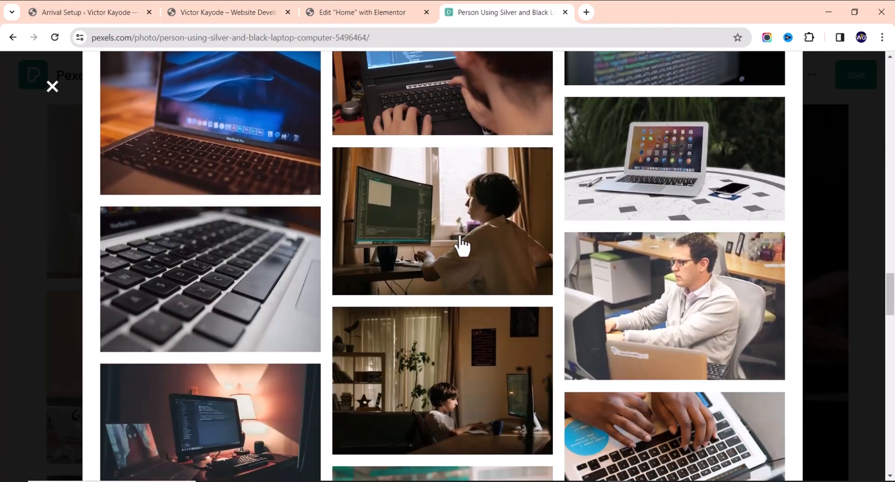
# Download the cottonbro studio desk photo in Medium size and return to Elementor
pyautogui.click(466, 196)
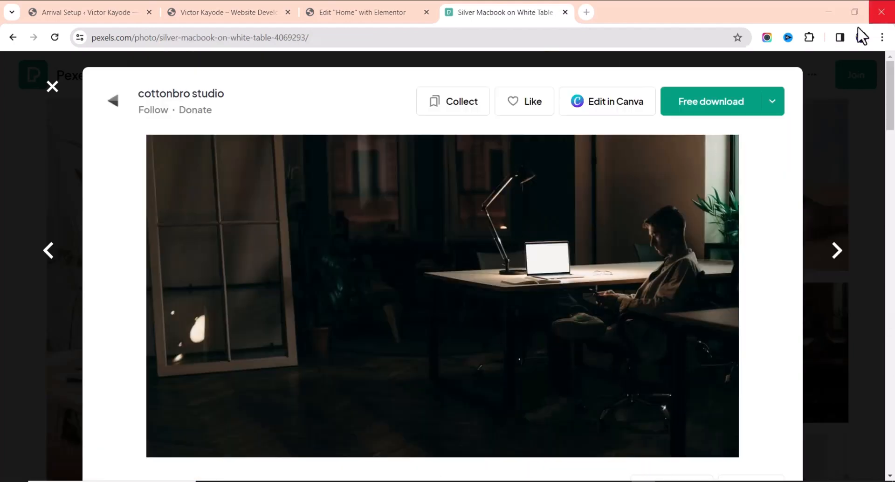
pyautogui.click(774, 103)
pyautogui.click(699, 238)
pyautogui.click(738, 371)
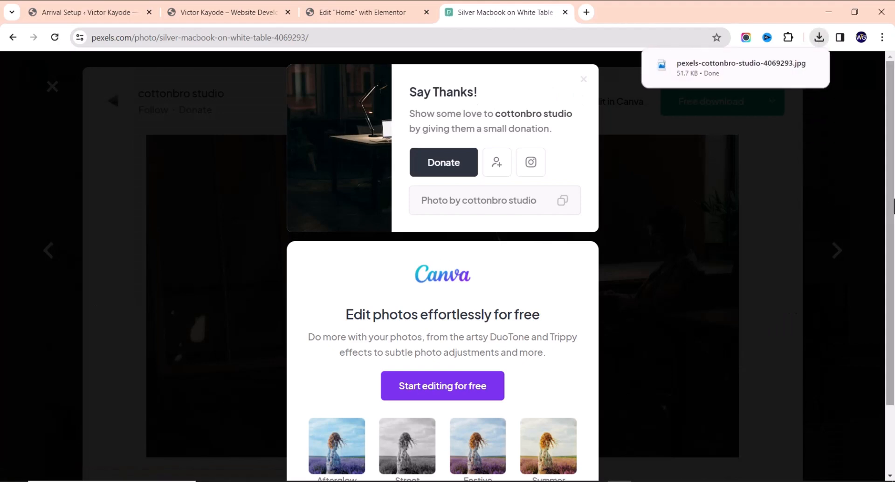
pyautogui.click(336, 13)
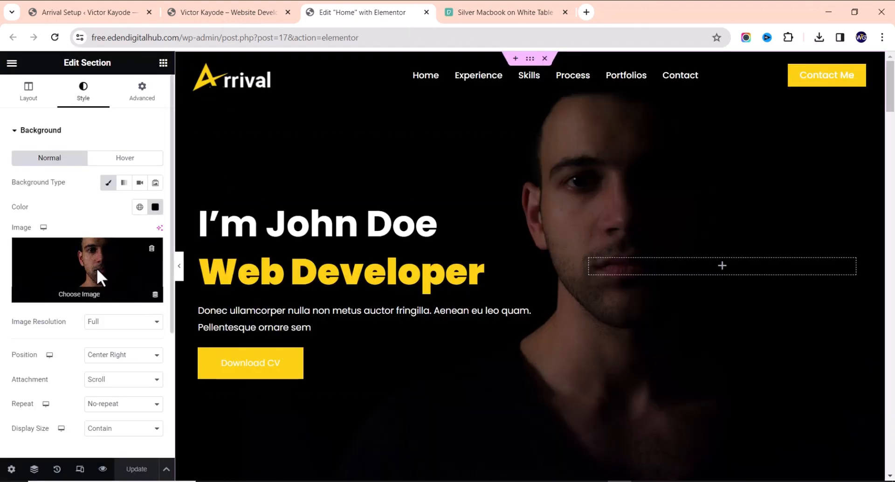
# Upload a file from Downloads for the background and delete the wrongly uploaded CSV
pyautogui.click(98, 271)
pyautogui.click(169, 111)
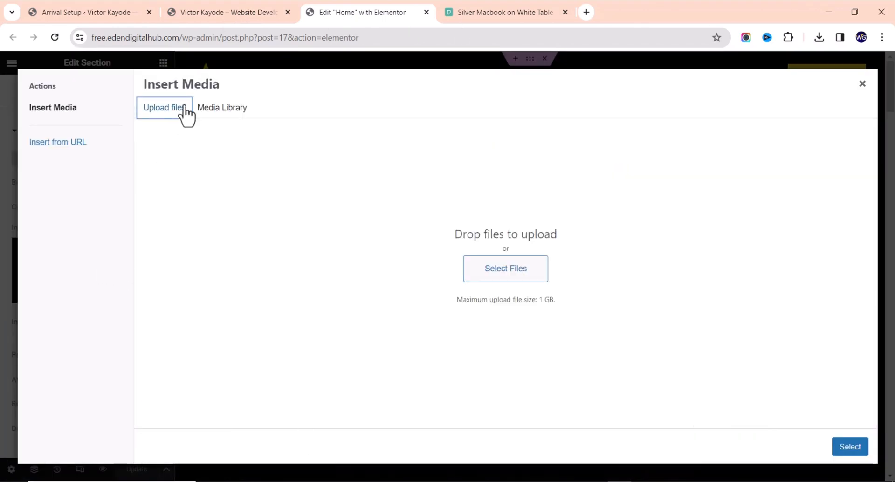
pyautogui.click(506, 275)
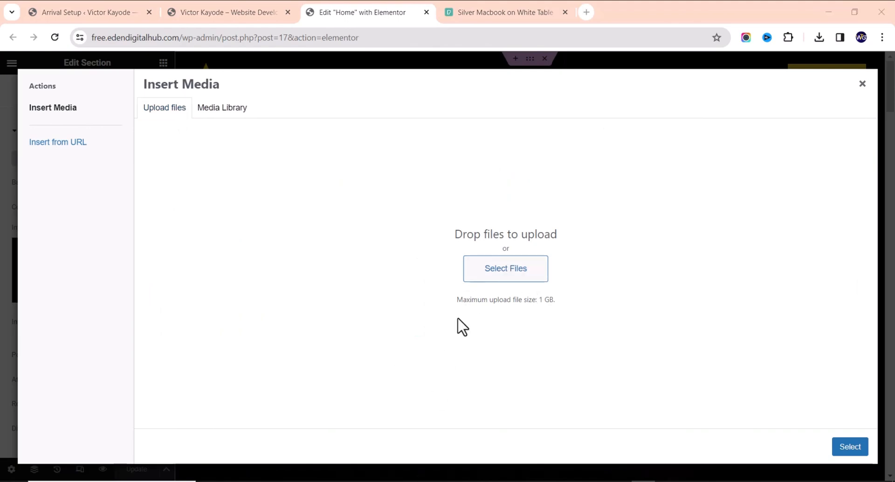
pyautogui.click(501, 275)
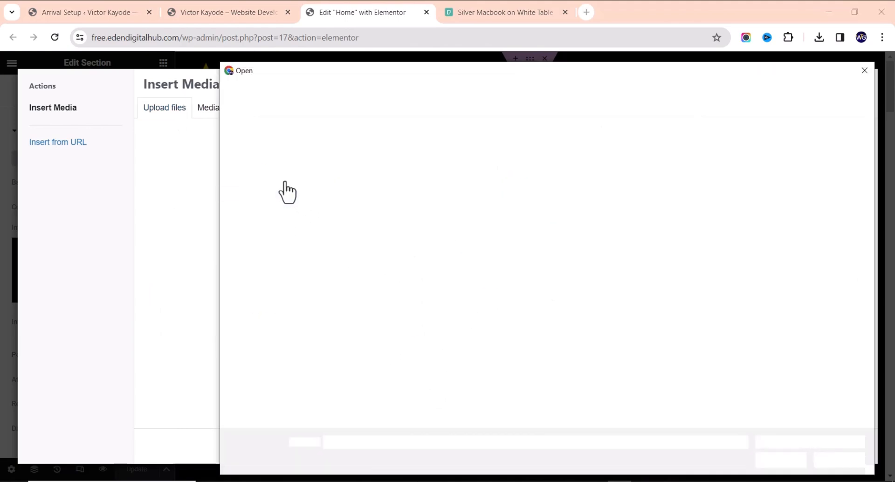
pyautogui.click(275, 338)
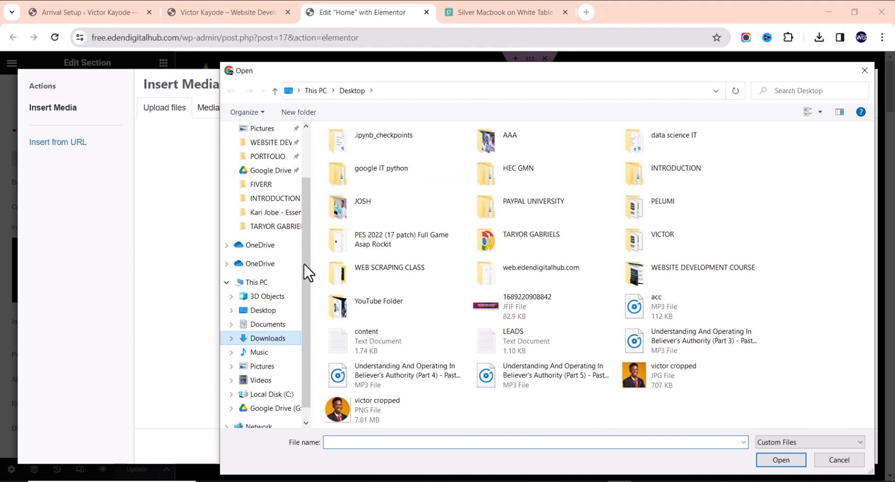
pyautogui.doubleClick(381, 159)
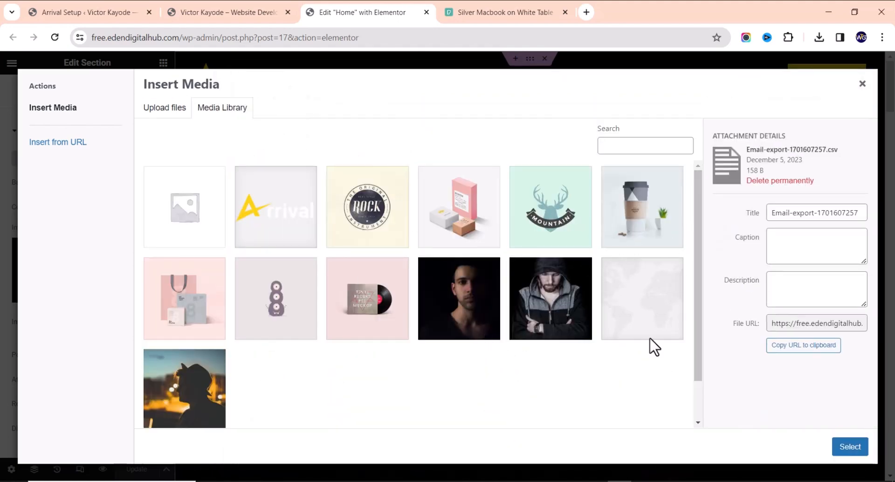
pyautogui.click(779, 182)
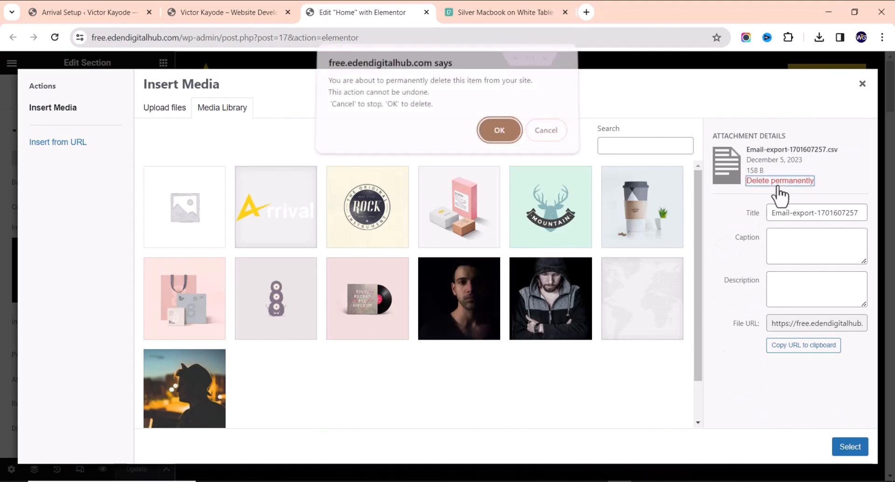
pyautogui.click(536, 132)
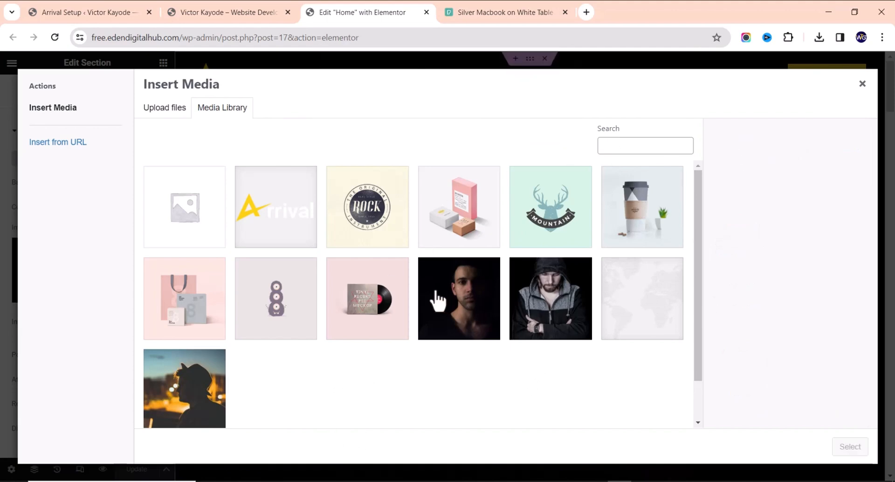
# Upload pexels-cottonbro-studio-4069293.jpg and set it as the hero section background
pyautogui.click(174, 112)
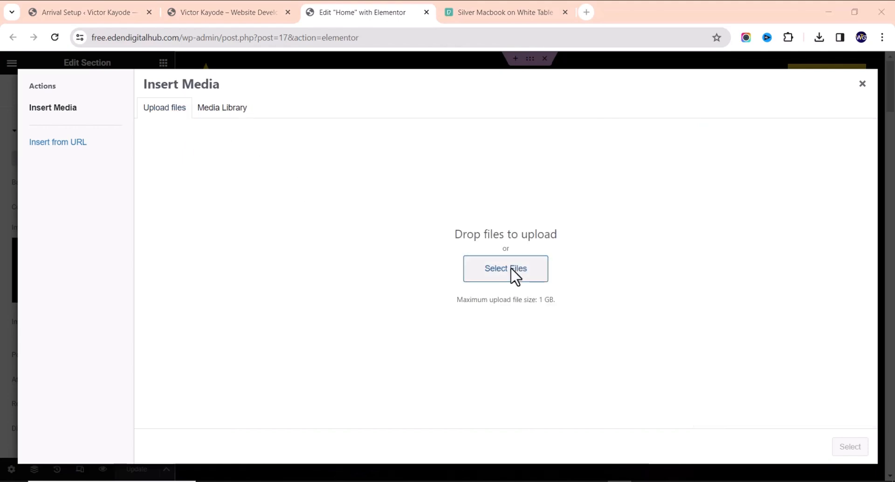
pyautogui.click(513, 273)
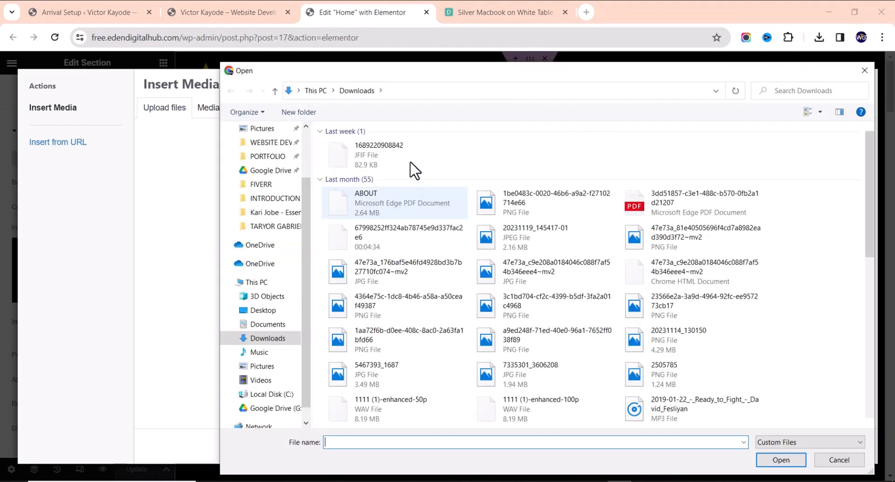
pyautogui.doubleClick(394, 164)
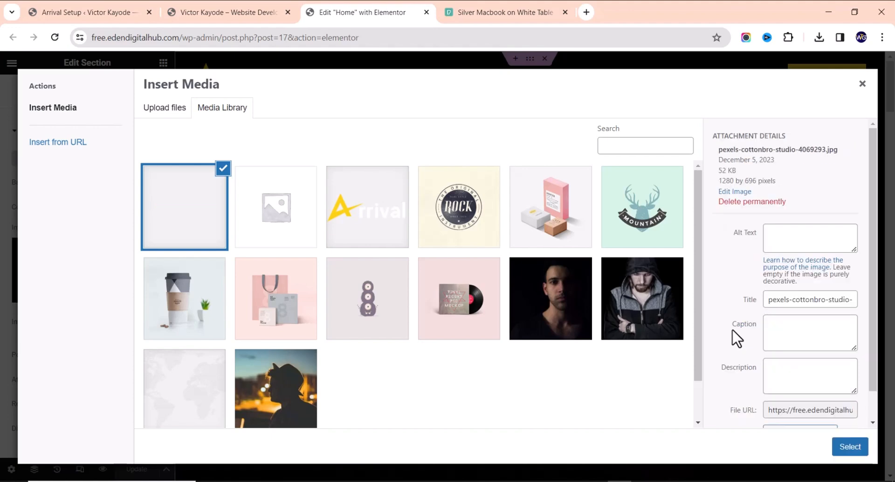
pyautogui.click(851, 448)
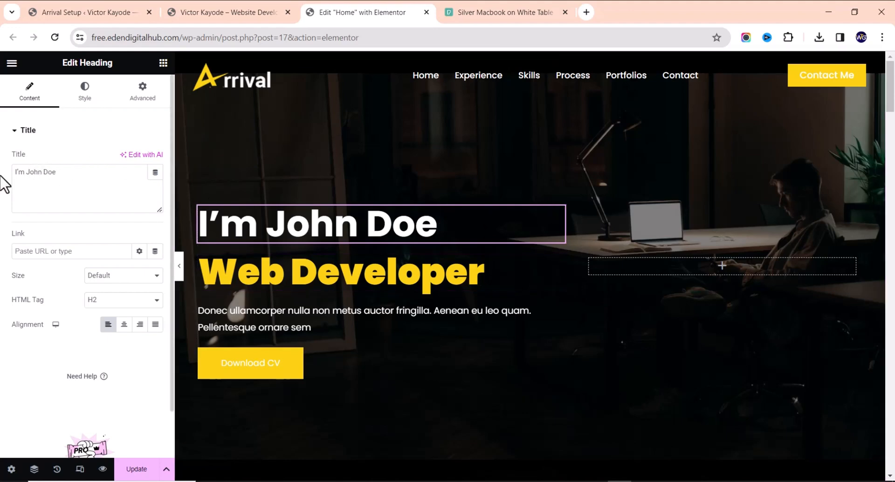
# Replace the placeholder name in the hero heading with the site owner's name
pyautogui.moveTo(26, 175); pyautogui.dragTo(167, 163)
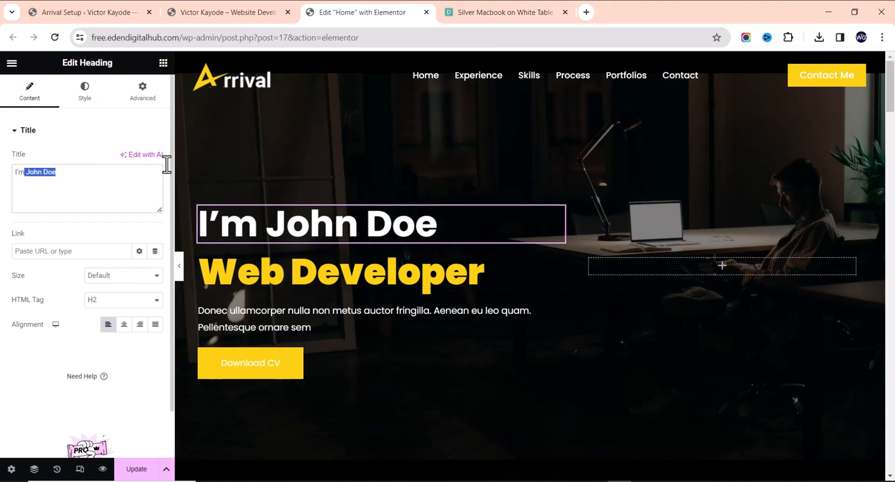
pyautogui.press('BackSpace')
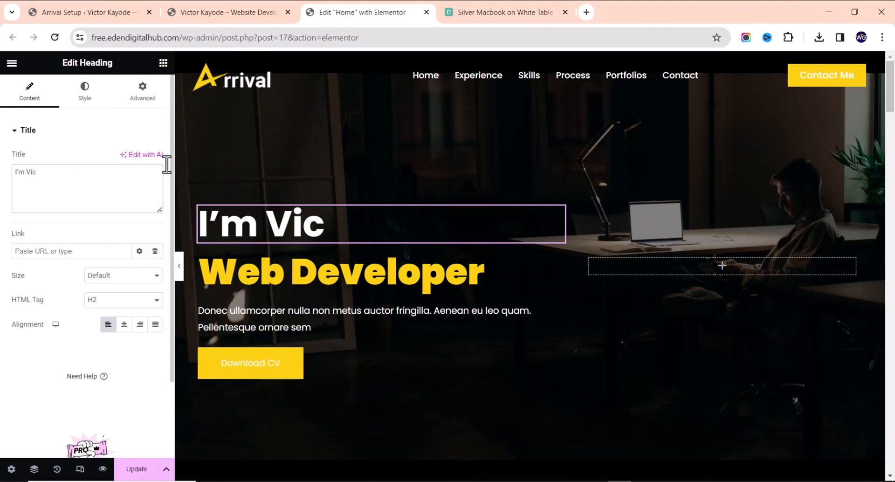
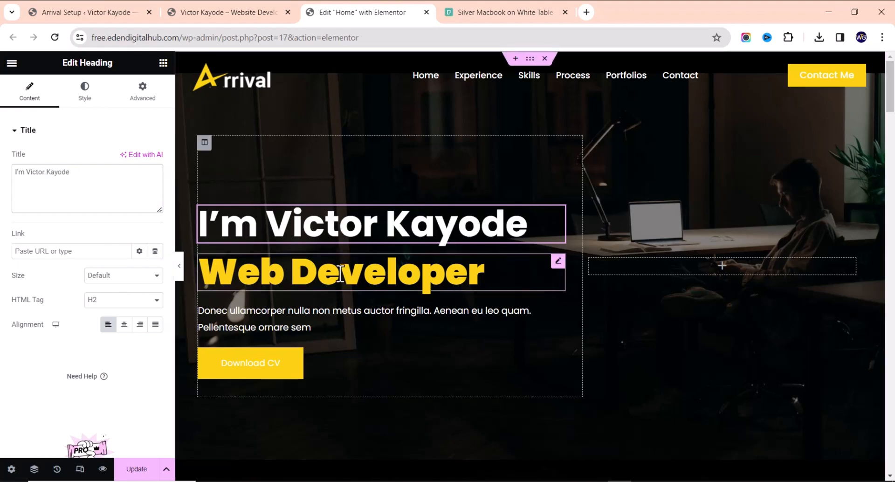
# Select the hero paragraph text, then bring up the Download CV button's settings
pyautogui.click(338, 317)
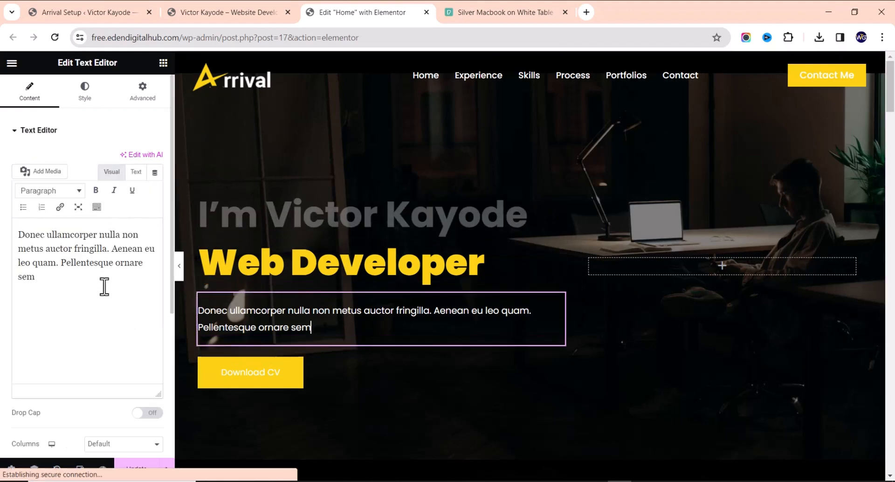
pyautogui.click(82, 284)
pyautogui.hotkey('ctrl', 'a')
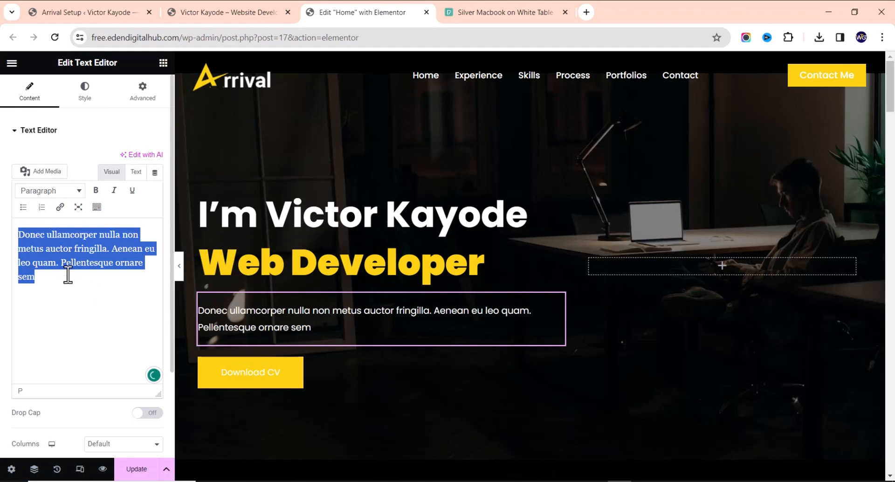
pyautogui.click(64, 289)
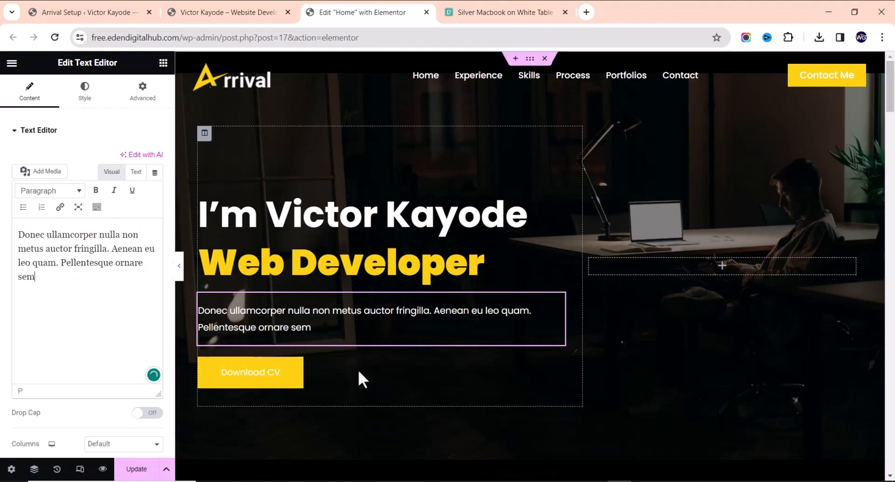
pyautogui.click(390, 365)
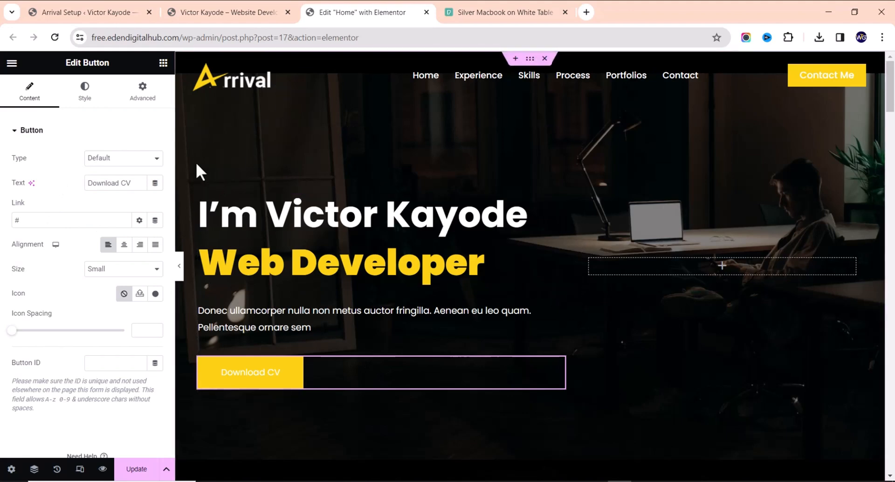
# Open the WordPress dashboard in a new tab and go to the Media Library
pyautogui.click(230, 13)
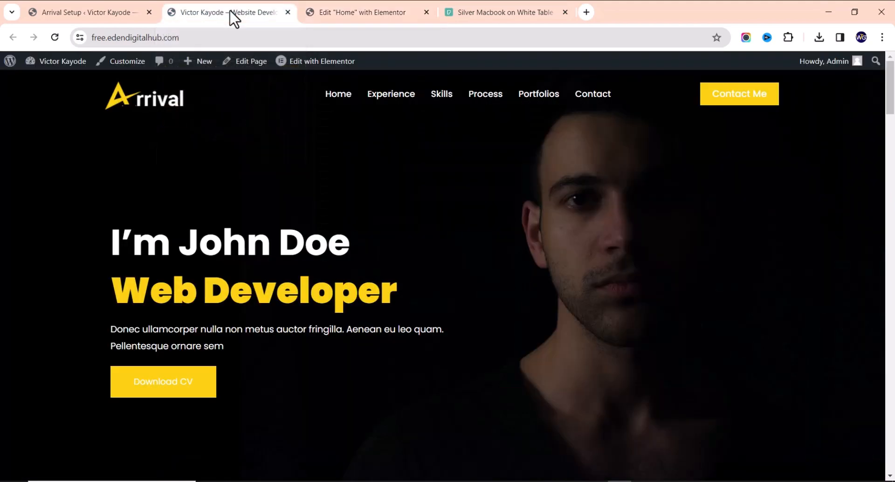
pyautogui.moveTo(60, 62)
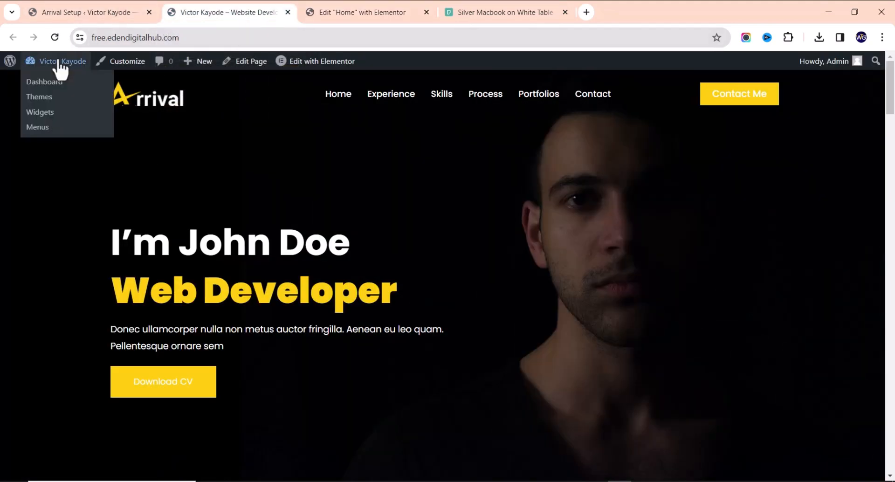
pyautogui.middleClick(53, 66)
pyautogui.click(351, 10)
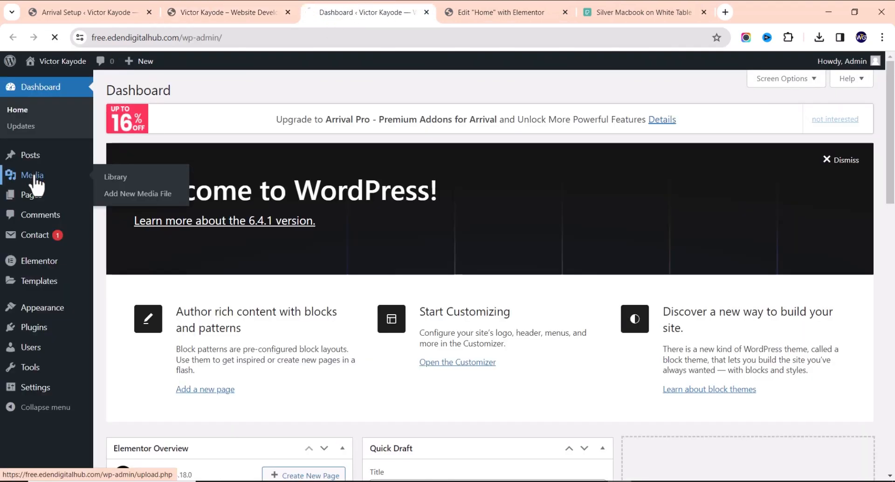
pyautogui.click(34, 176)
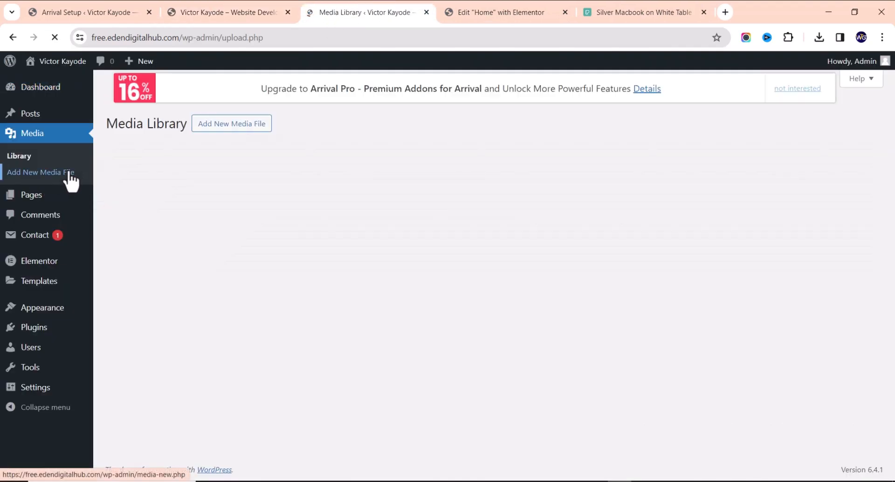
# Copy the cottonbro studio desk photo's file URL and return to the Elementor editor
pyautogui.click(248, 95)
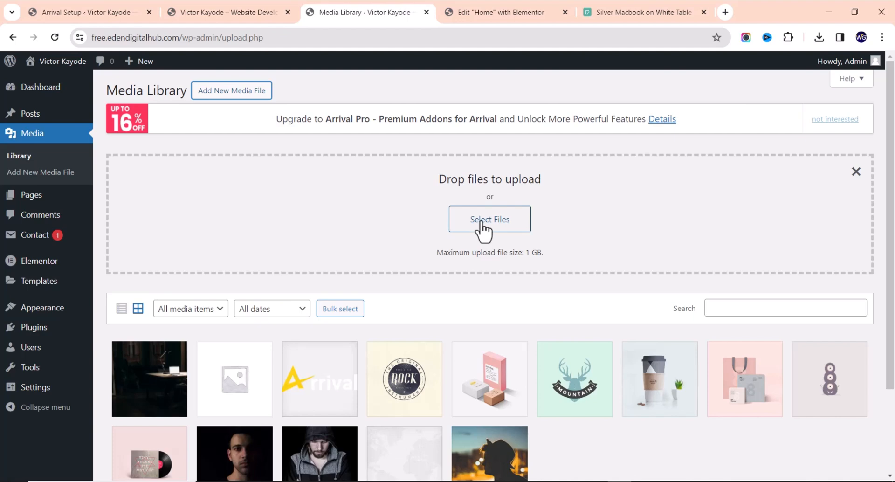
pyautogui.scroll(-2, 482, 229)
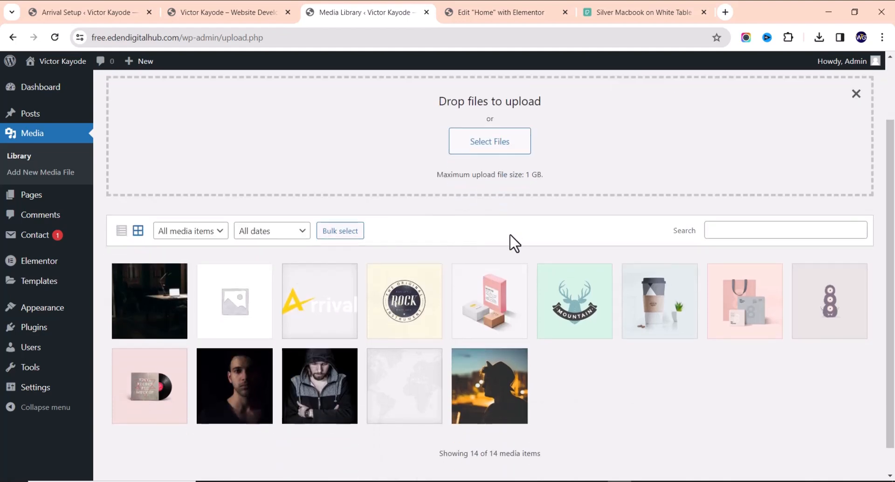
pyautogui.click(148, 305)
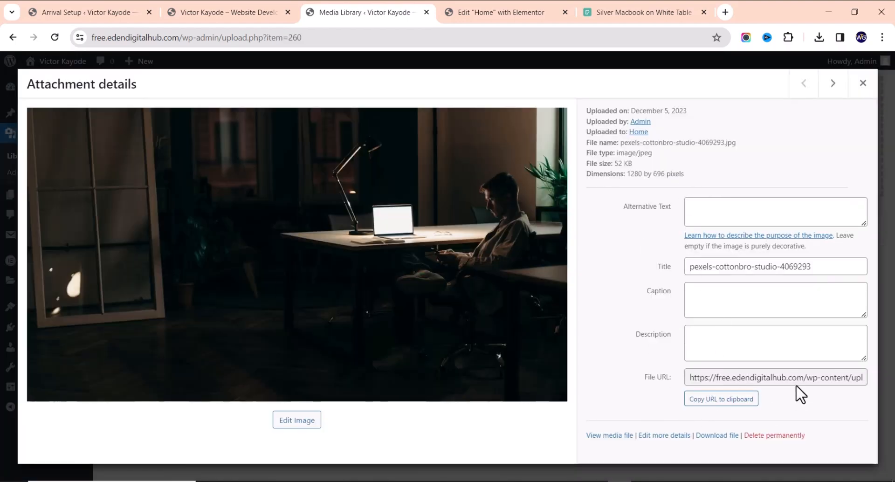
pyautogui.click(723, 400)
pyautogui.click(485, 14)
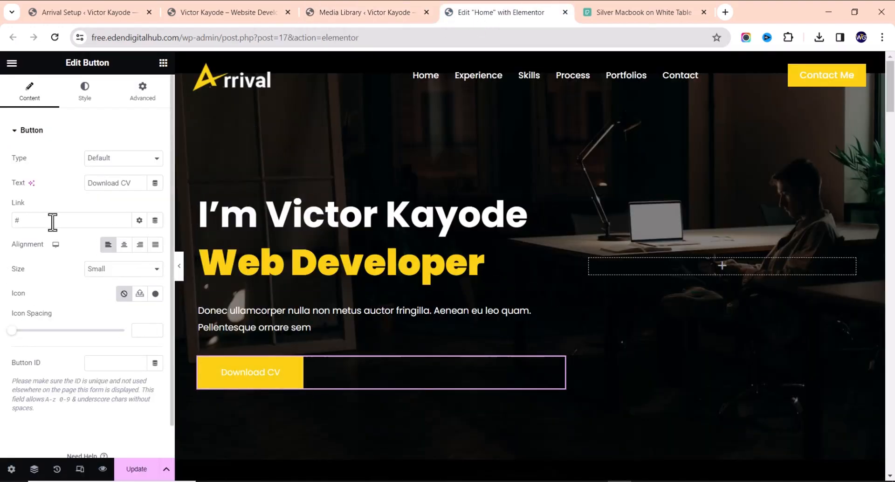
# Paste the desk photo's file URL into the Download CV button's Link field
pyautogui.hotkey('ctrl', 'v')
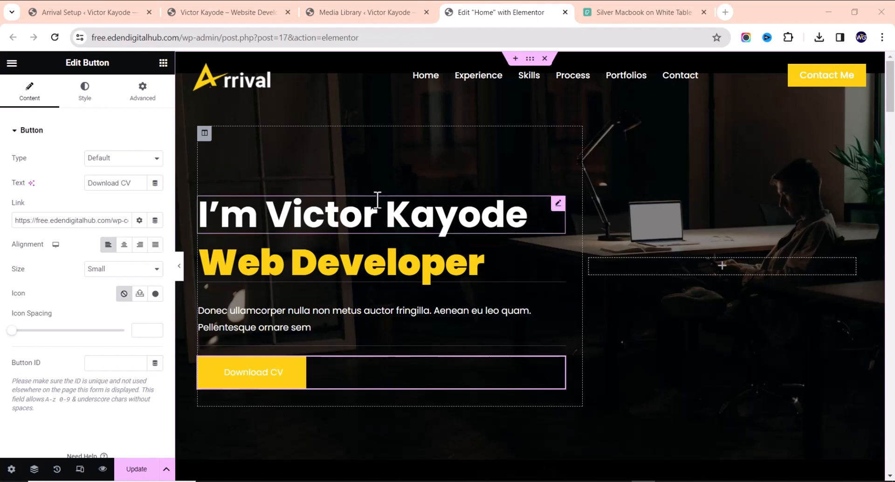
pyautogui.scroll(-8, 415, 203)
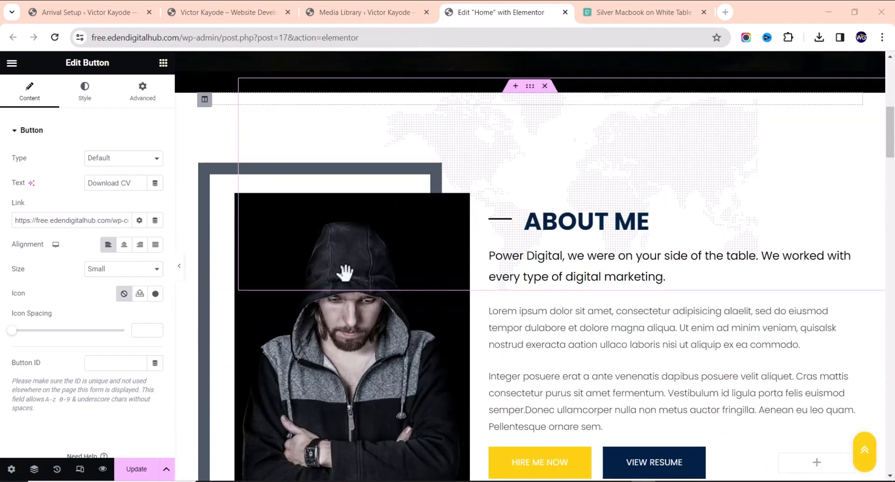
# Replace the About Me picture with the hooded man photo from the Media Library
pyautogui.click(359, 334)
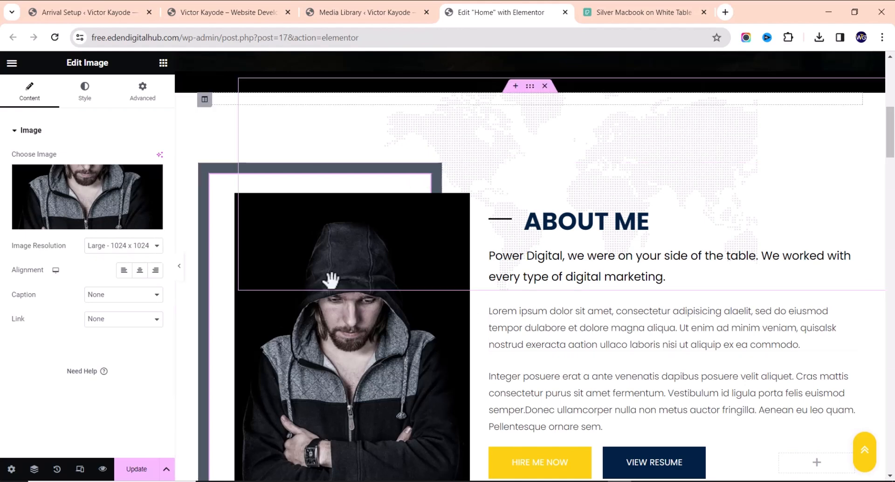
pyautogui.click(93, 203)
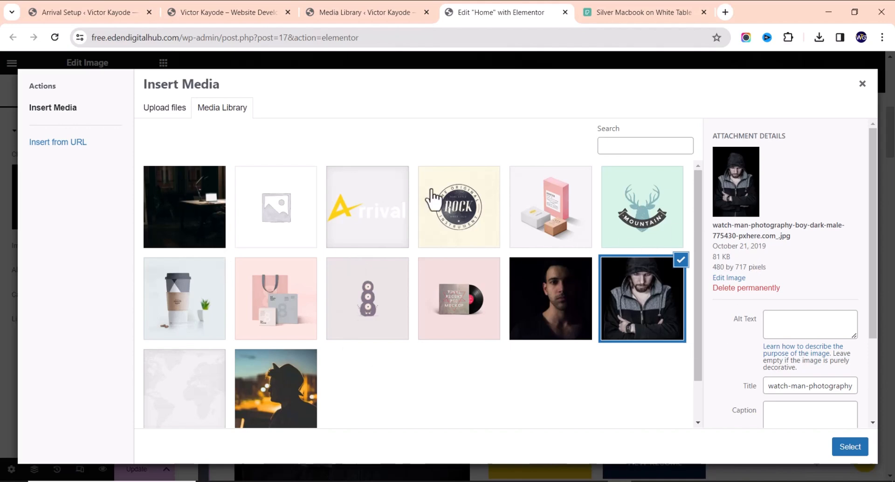
pyautogui.click(849, 447)
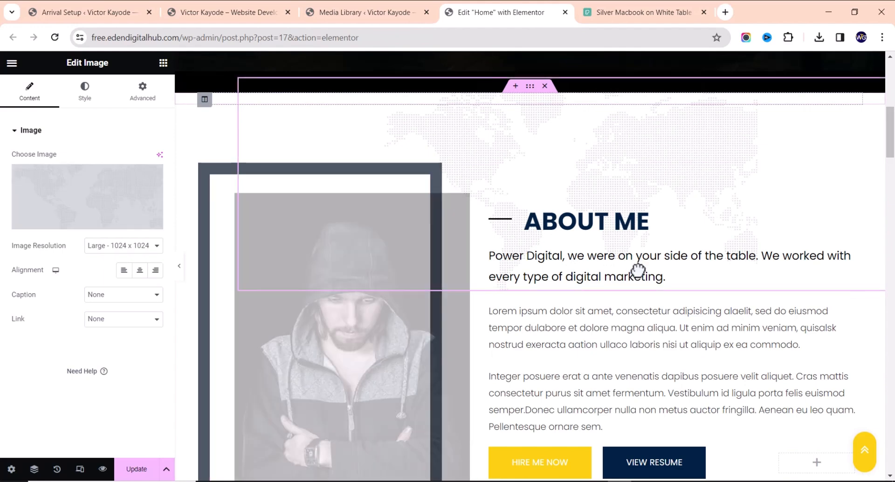
pyautogui.click(626, 321)
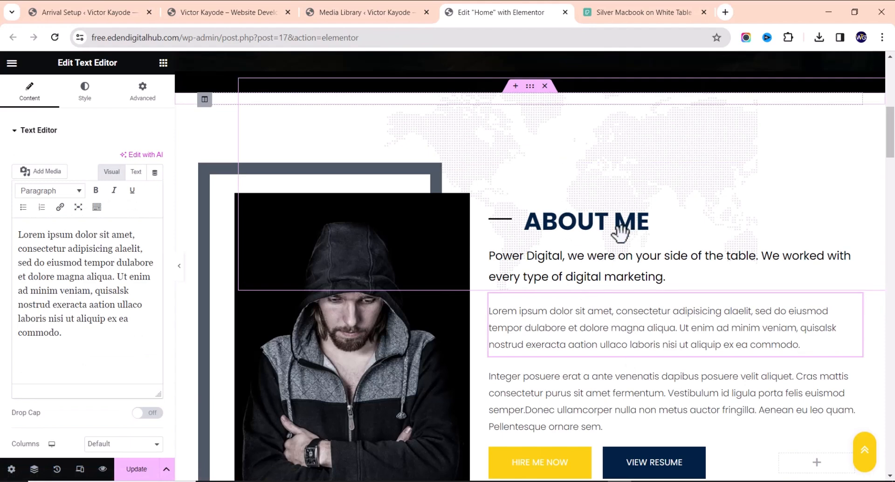
# Use the Navigator to step through the About Me widgets: heading and paragraphs
pyautogui.click(568, 166)
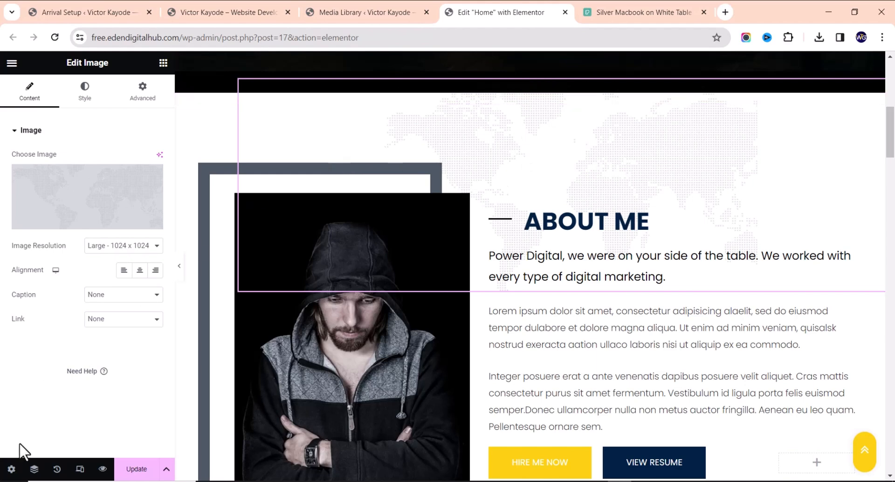
pyautogui.click(34, 469)
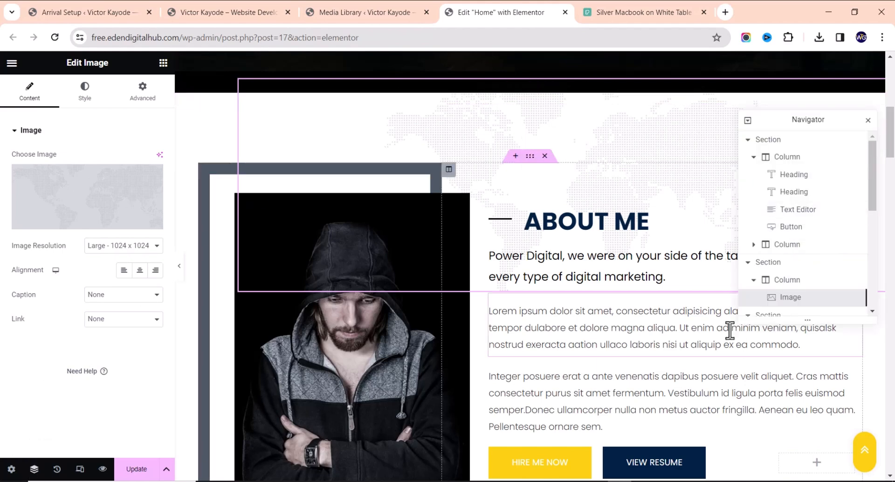
pyautogui.click(601, 332)
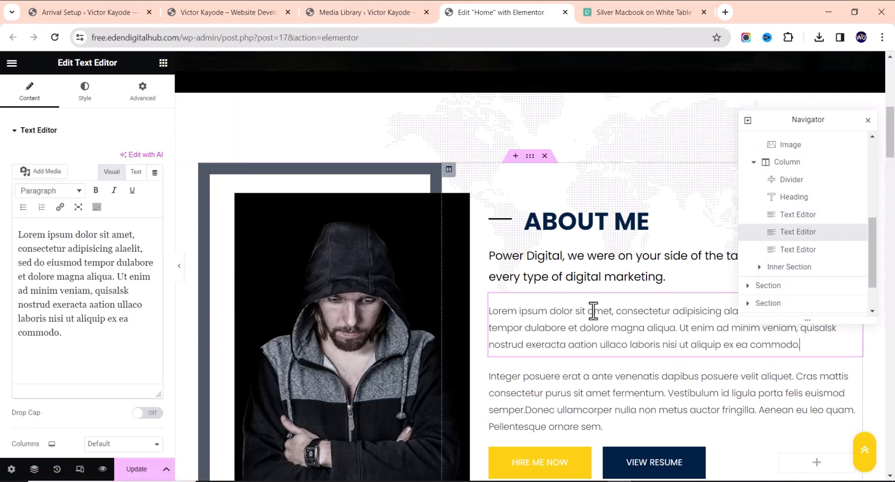
pyautogui.click(805, 215)
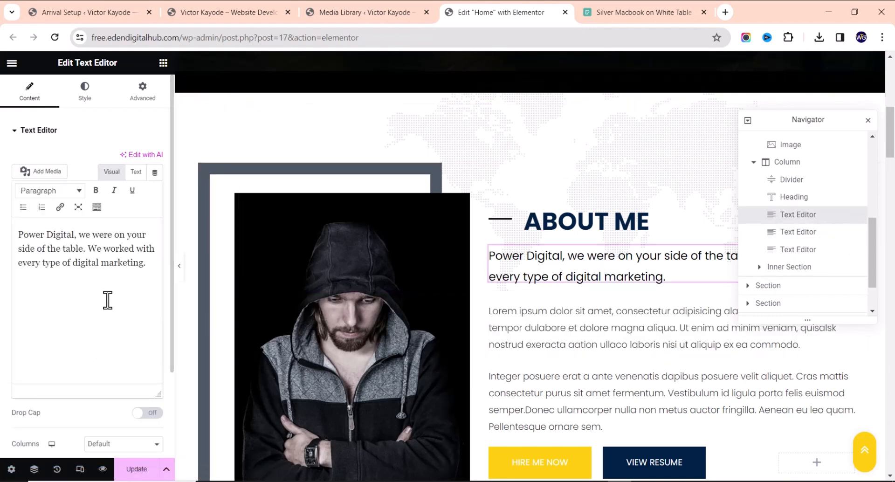
pyautogui.click(801, 198)
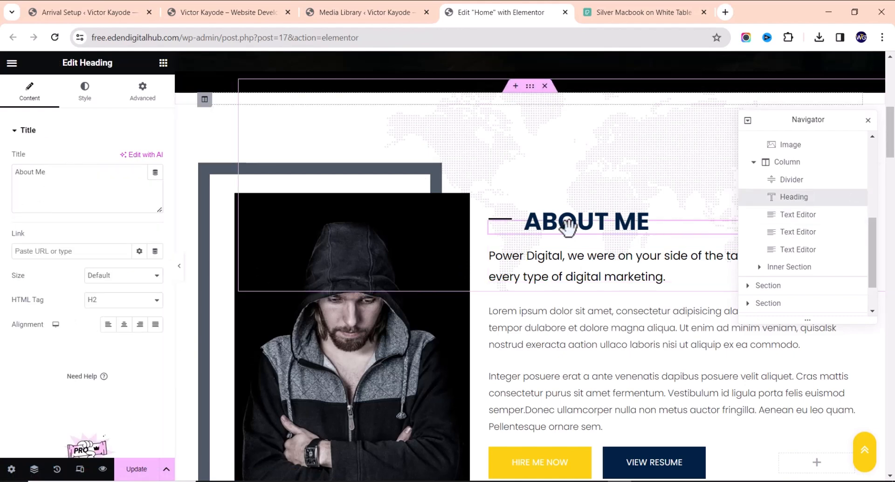
pyautogui.click(627, 320)
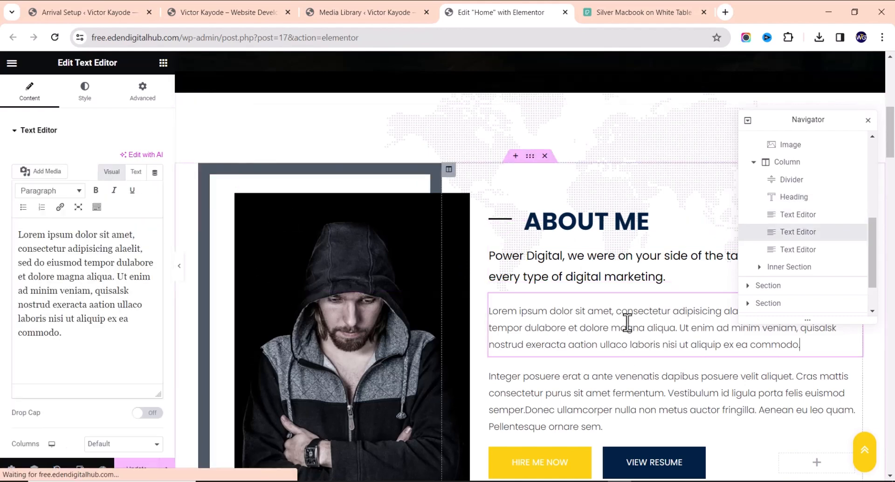
pyautogui.click(620, 391)
pyautogui.scroll(-2, 617, 382)
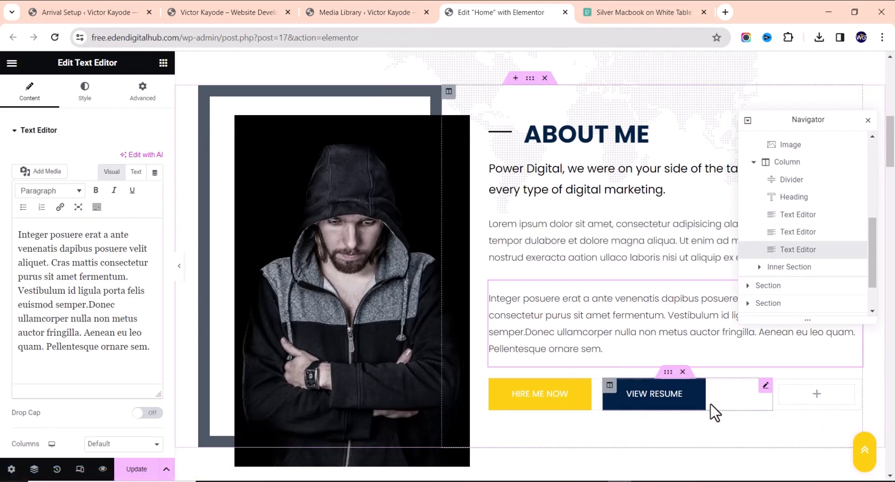
# Open the HIRE ME NOW button's settings, its link still #, and locate GET IN TOUCH
pyautogui.click(766, 386)
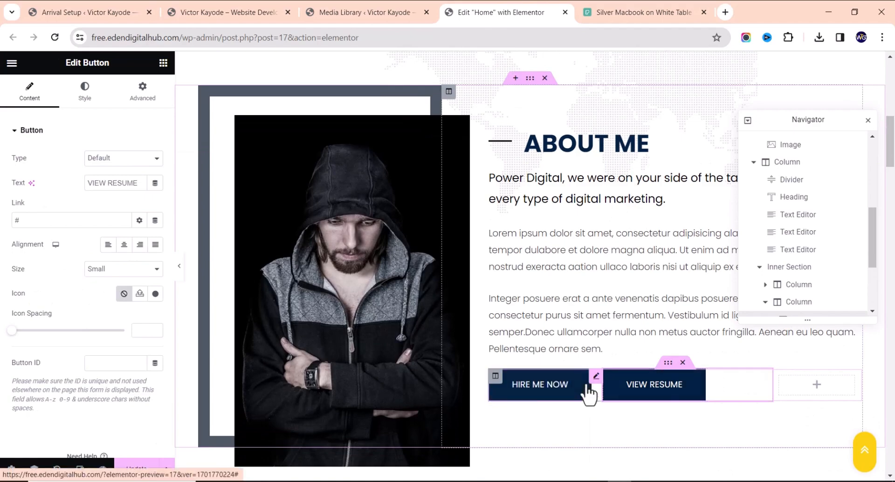
pyautogui.scroll(10, 502, 281)
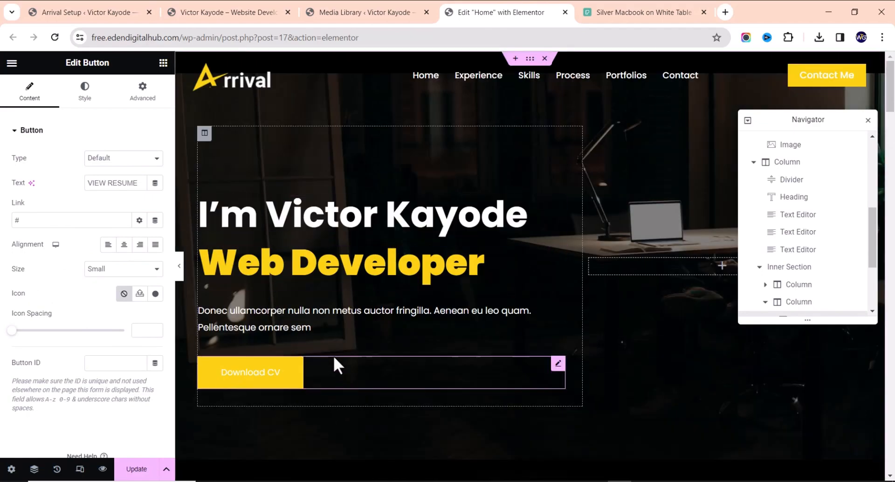
pyautogui.scroll(-8, 653, 329)
pyautogui.scroll(-2, 791, 299)
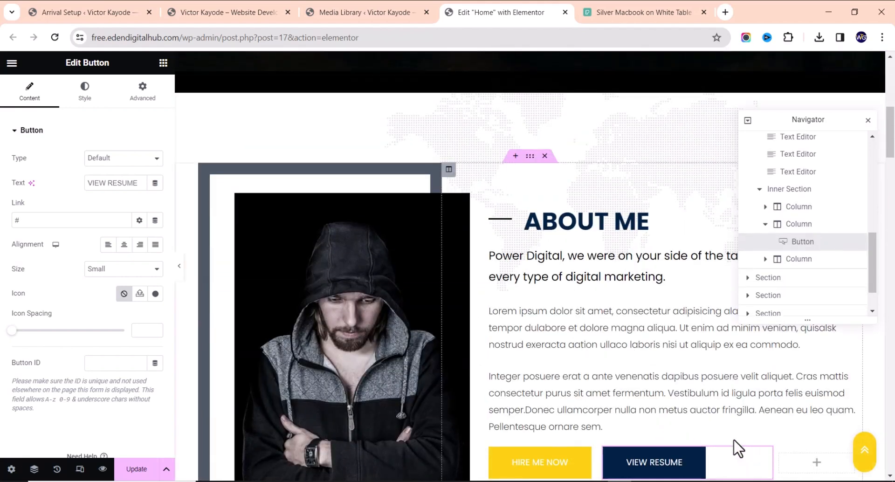
pyautogui.scroll(-2, 743, 450)
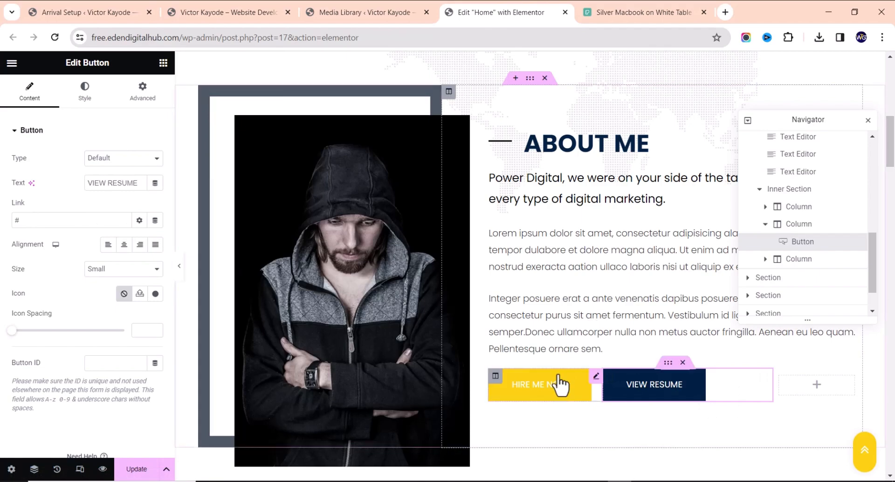
pyautogui.click(592, 380)
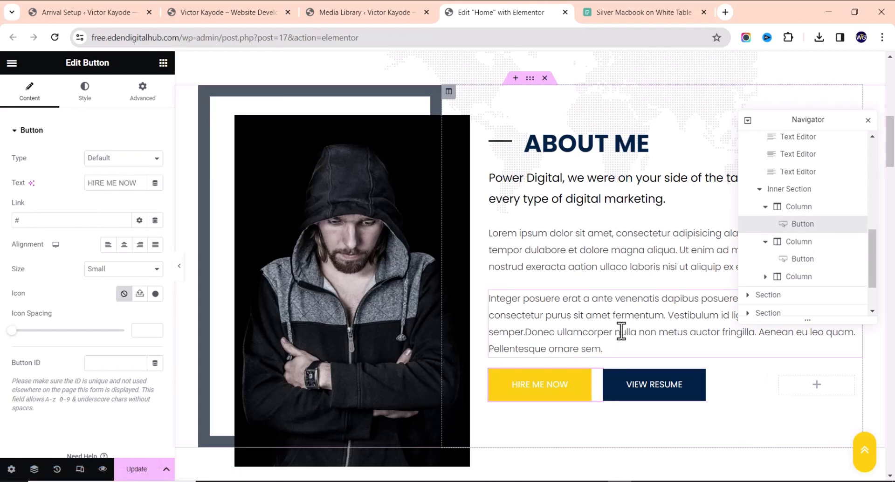
pyautogui.scroll(-15, 620, 326)
pyautogui.scroll(-10, 610, 339)
pyautogui.scroll(3, 607, 330)
pyautogui.scroll(3, 566, 258)
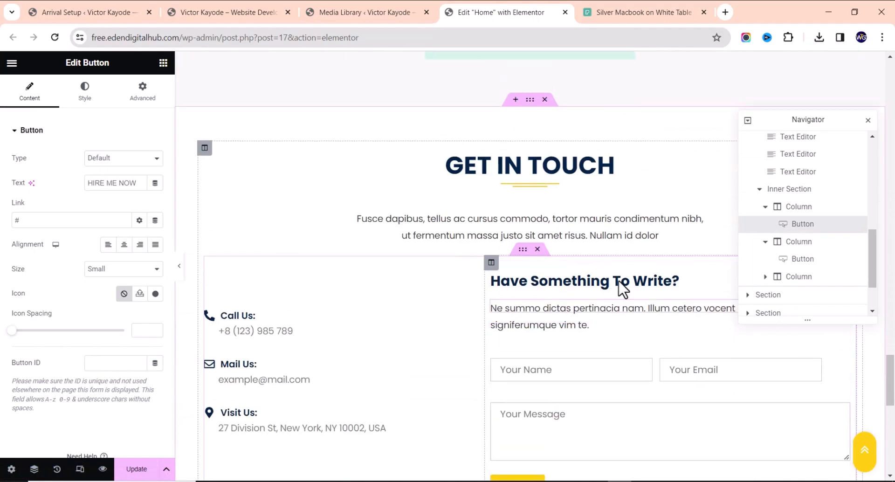
pyautogui.scroll(15, 592, 310)
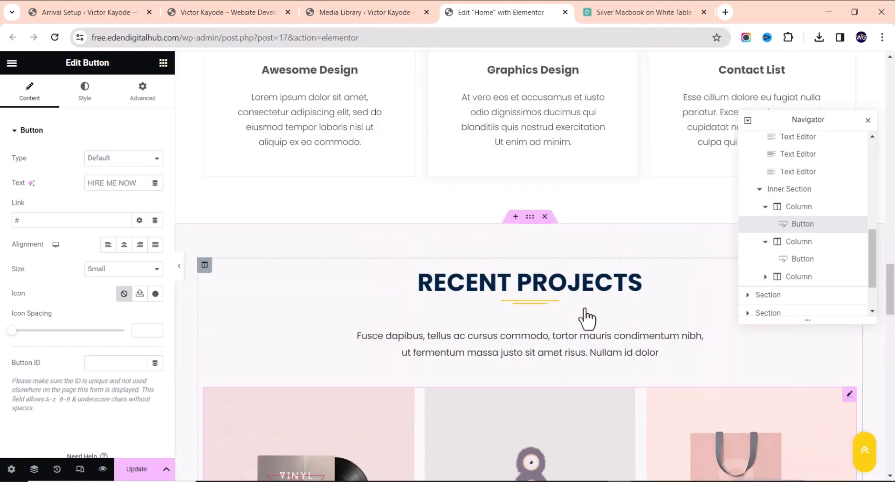
pyautogui.scroll(-12, 586, 310)
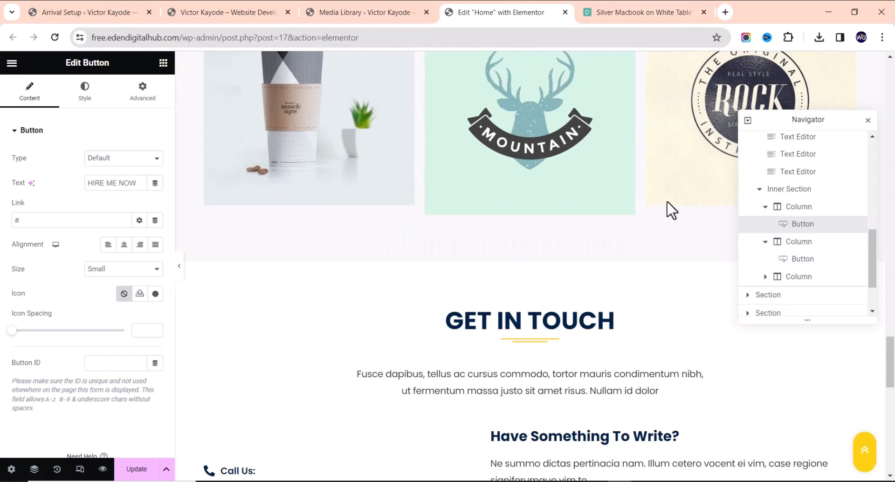
pyautogui.click(868, 120)
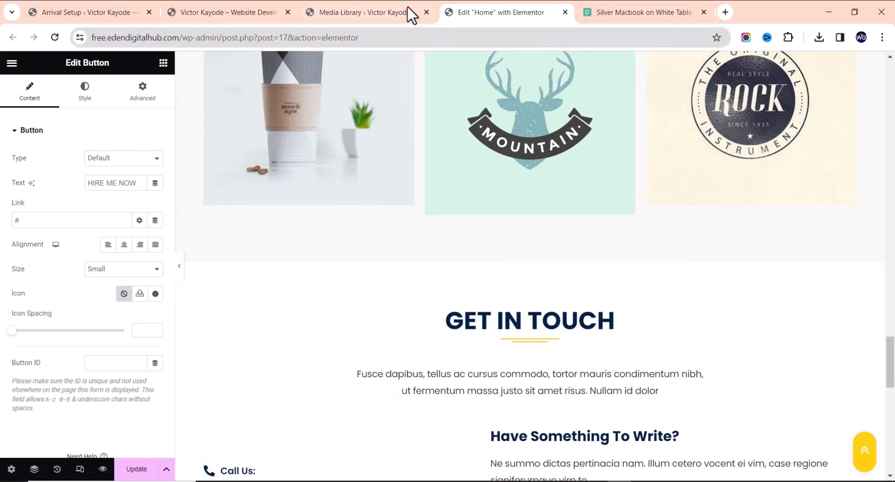
# On the live site, test HIRE ME NOW twice and scroll down to GET IN TOUCH
pyautogui.click(205, 14)
pyautogui.scroll(-10, 252, 247)
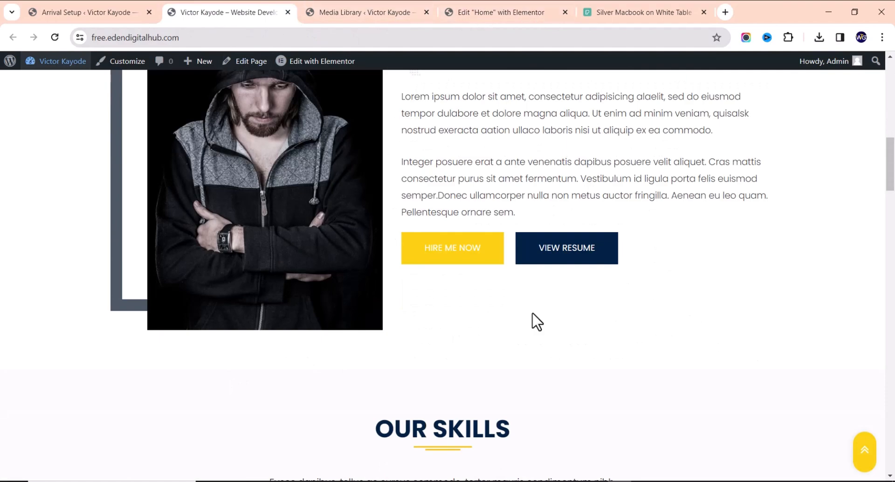
pyautogui.click(432, 257)
pyautogui.scroll(-5, 432, 259)
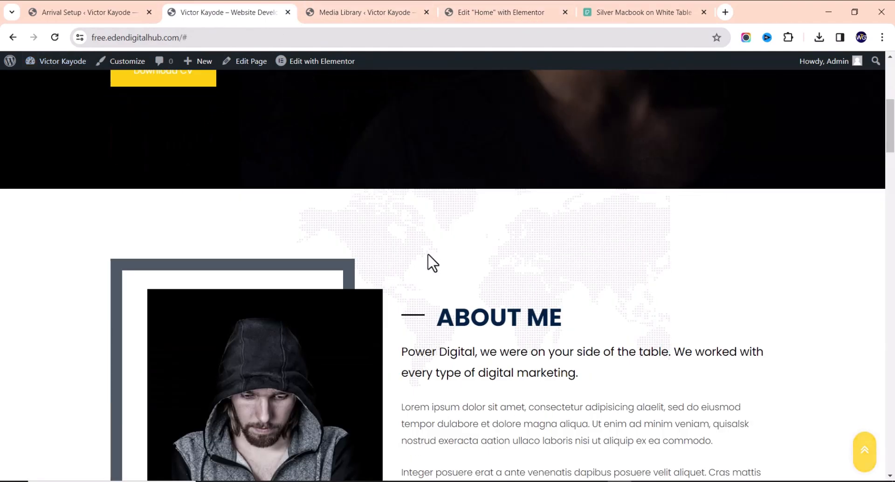
pyautogui.scroll(-5, 428, 255)
pyautogui.click(445, 334)
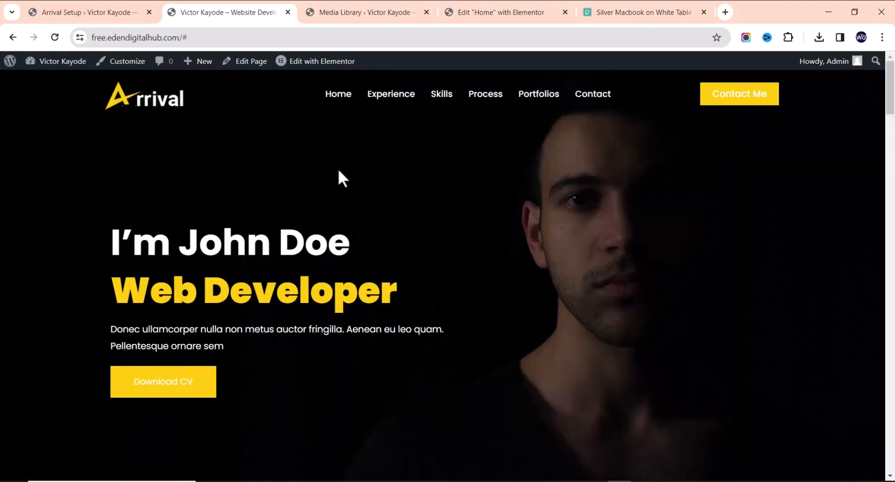
pyautogui.scroll(-10, 465, 171)
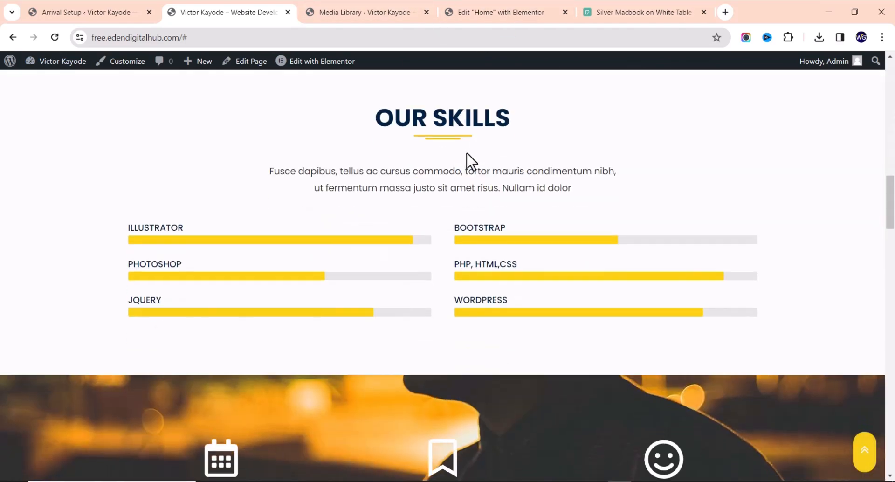
pyautogui.scroll(-15, 452, 186)
pyautogui.scroll(20, 444, 196)
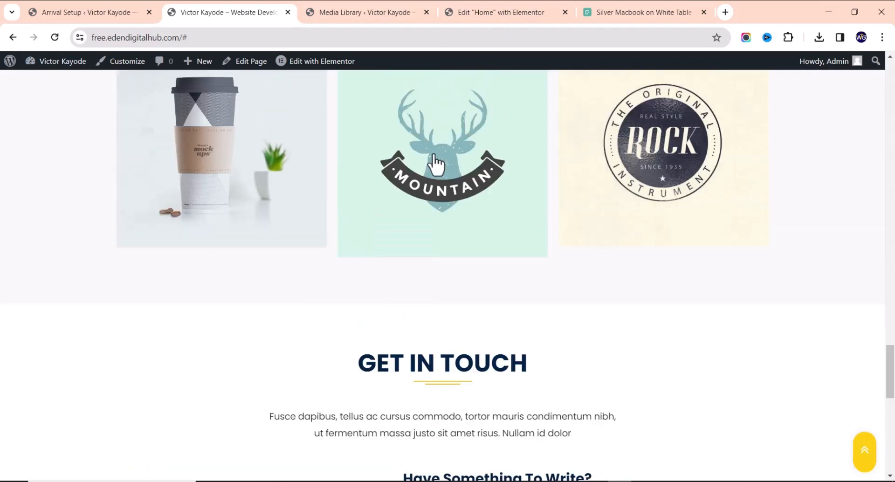
pyautogui.scroll(10, 426, 170)
# Give the contact form section the CSS class 'contact' in its Advanced settings
pyautogui.click(491, 14)
pyautogui.scroll(-10, 467, 270)
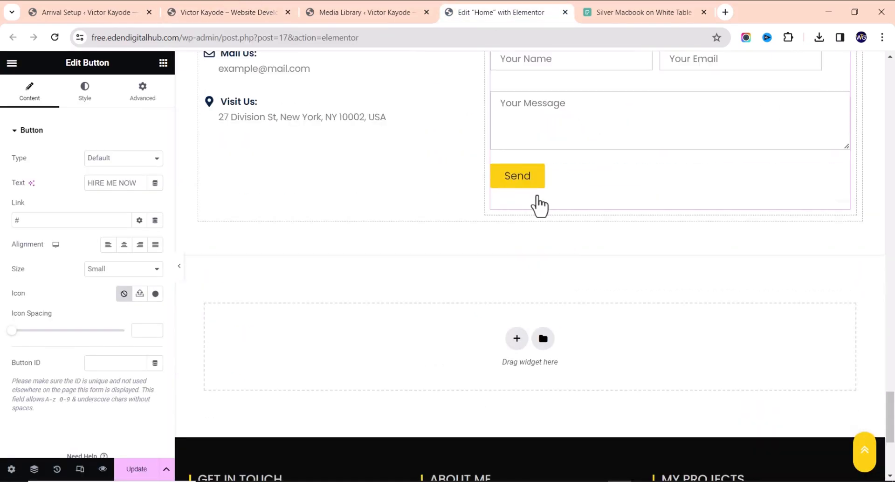
pyautogui.scroll(3, 507, 196)
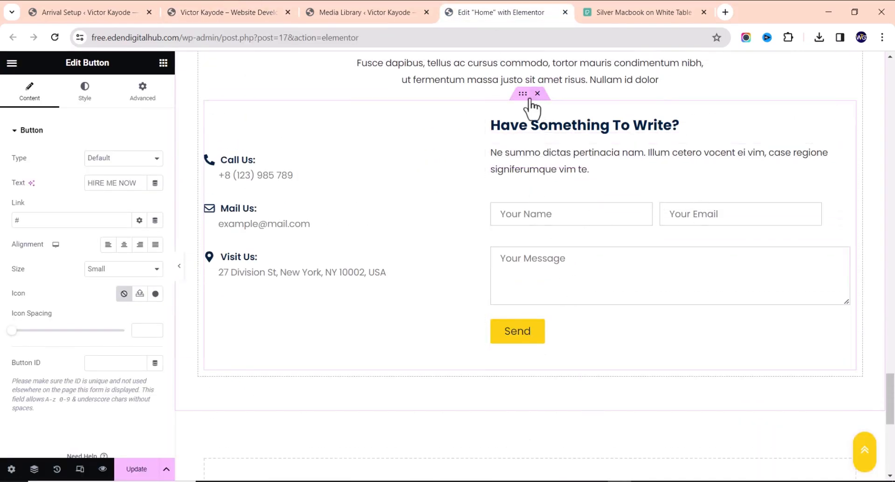
pyautogui.scroll(2, 527, 163)
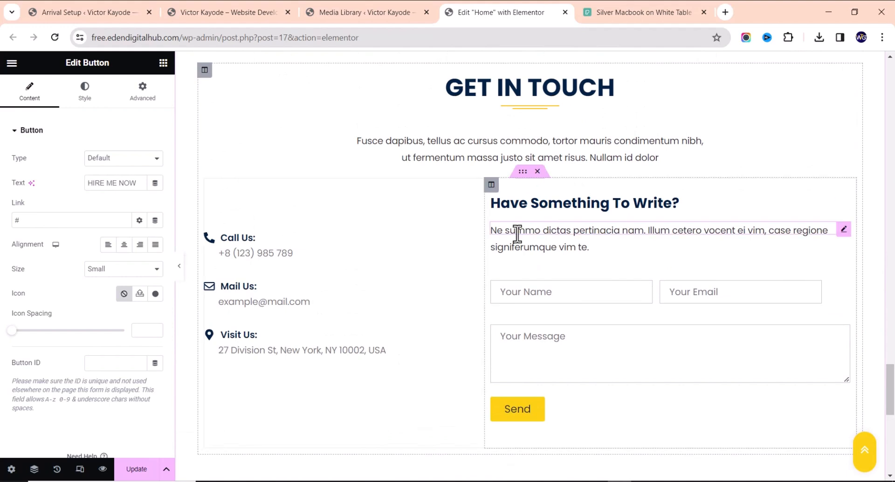
pyautogui.click(522, 172)
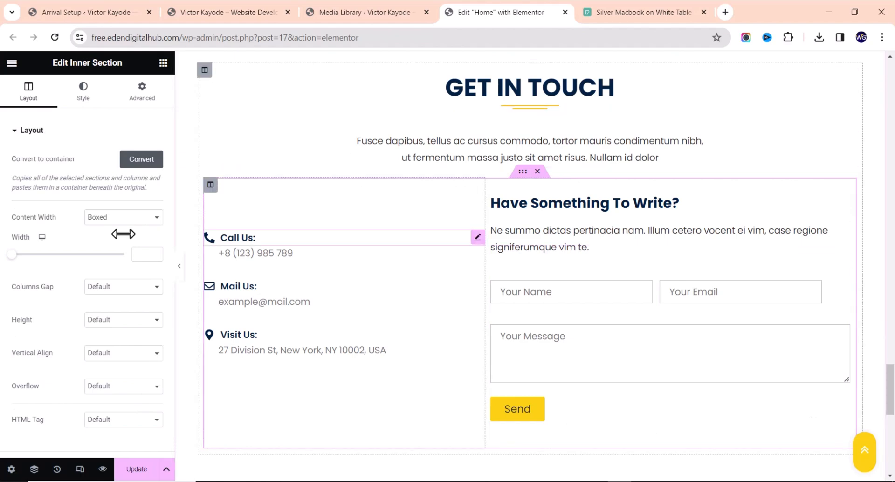
pyautogui.click(140, 101)
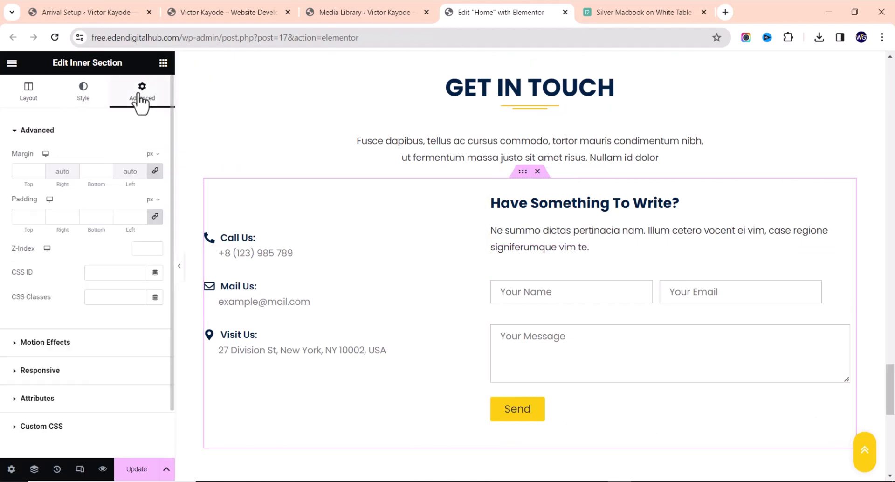
pyautogui.click(116, 297)
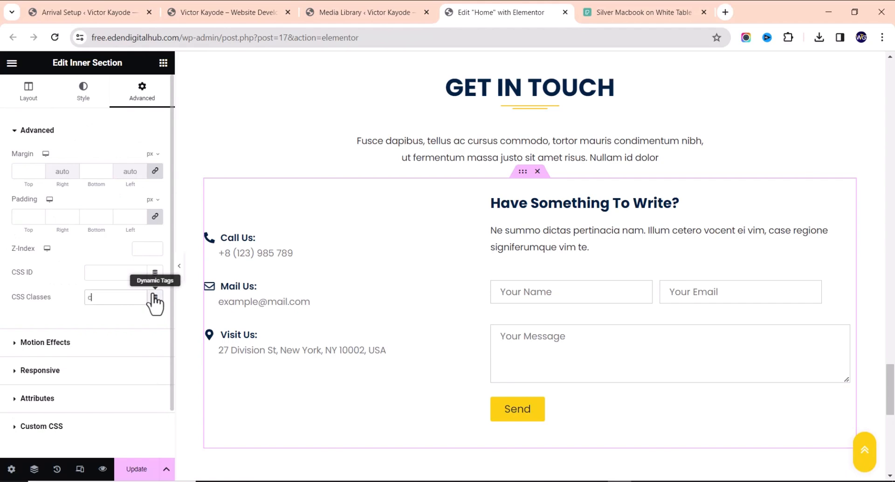
pyautogui.write('contact')
# Save the page with Hire Me Now linking to #contact and view the live site
pyautogui.scroll(15, 566, 233)
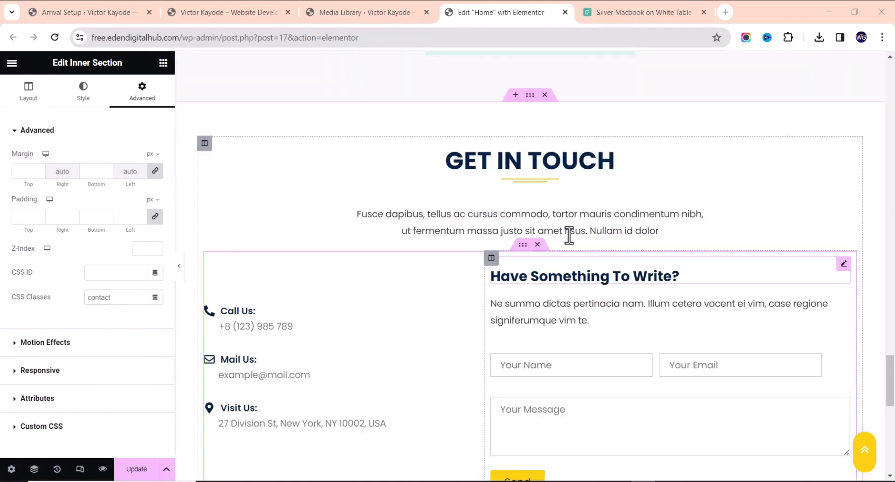
pyautogui.scroll(10, 580, 234)
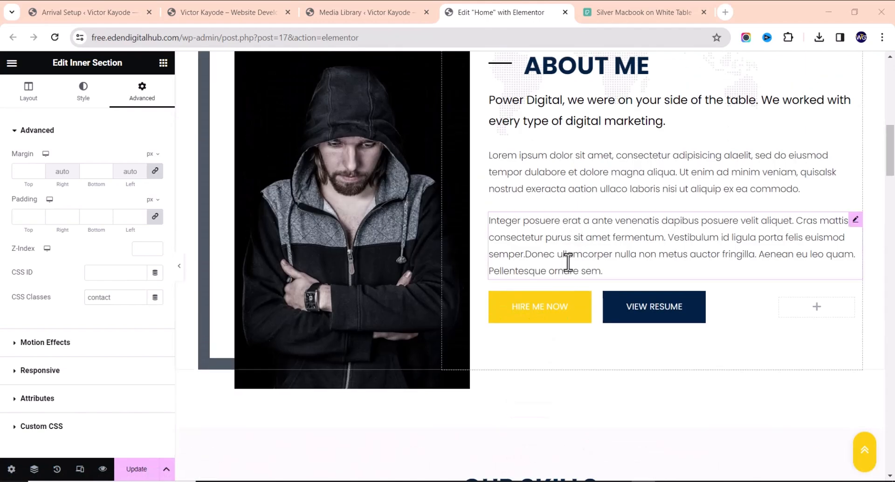
pyautogui.click(596, 300)
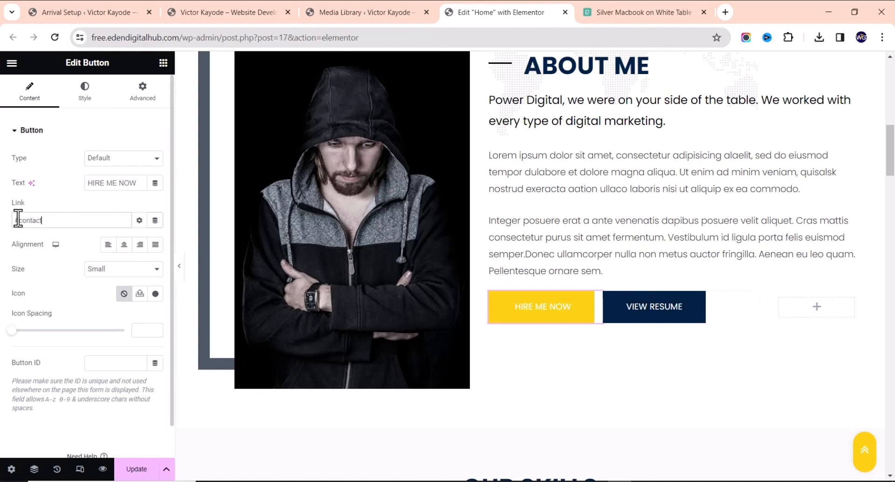
pyautogui.click(136, 471)
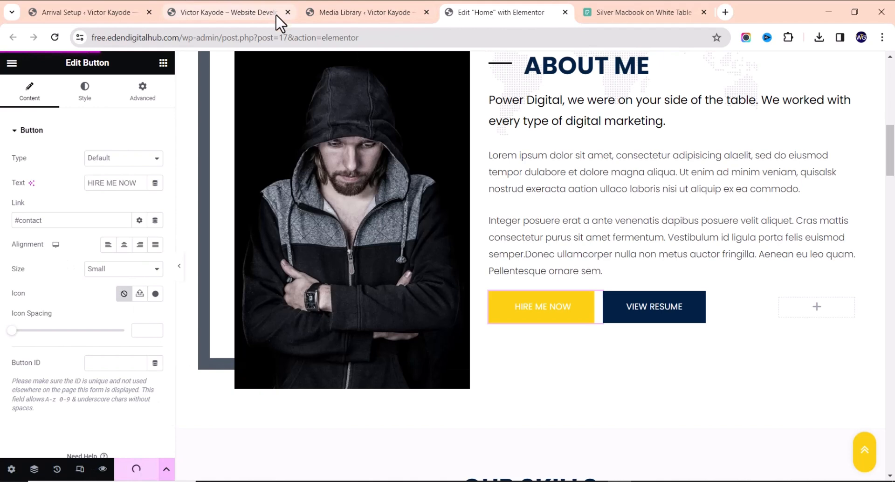
pyautogui.click(257, 13)
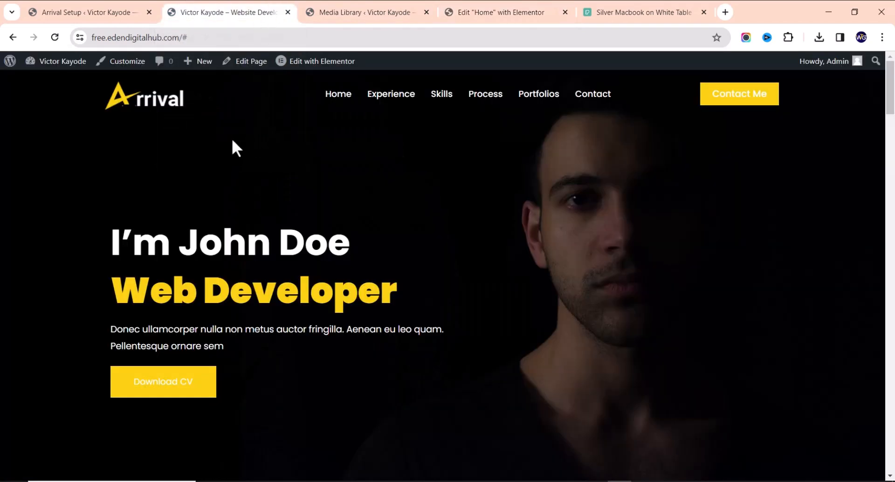
# Reload the live site and test Hire Me Now, which fails to reach the contact form
pyautogui.click(54, 37)
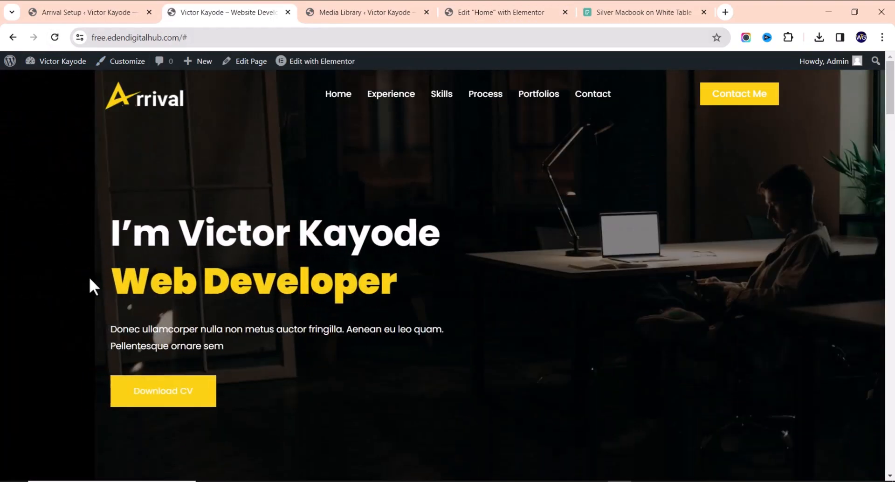
pyautogui.scroll(-5, 215, 282)
pyautogui.scroll(5, 225, 280)
pyautogui.scroll(-5, 224, 280)
pyautogui.scroll(5, 320, 293)
pyautogui.scroll(-10, 314, 291)
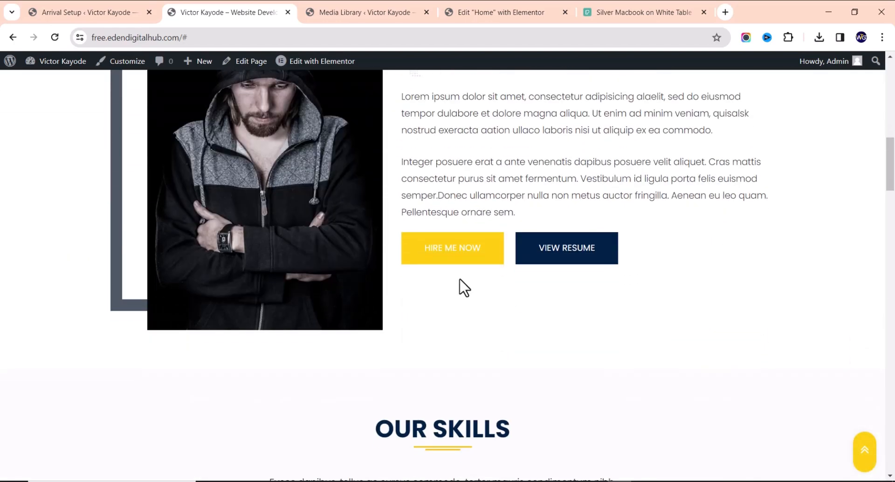
pyautogui.click(471, 252)
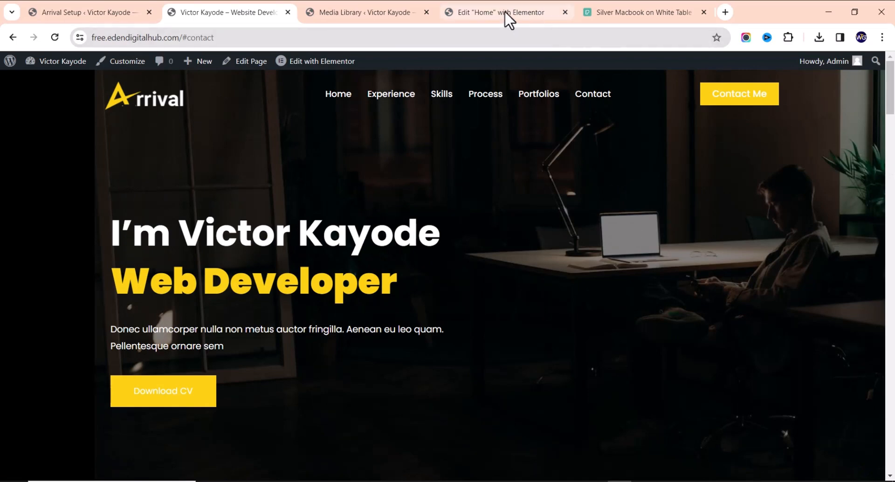
pyautogui.click(504, 11)
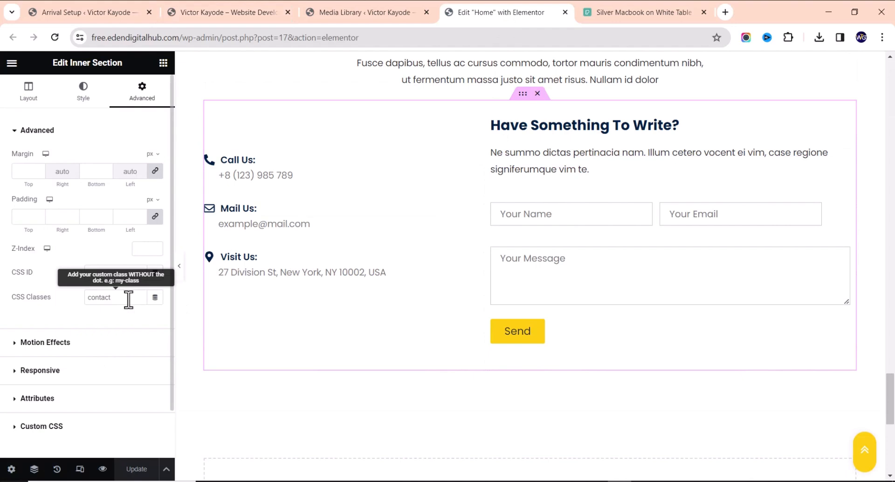
# Move 'contact' from the section's CSS Classes into its CSS ID and save the page
pyautogui.moveTo(129, 299); pyautogui.dragTo(65, 304)
pyautogui.hotkey('ctrl', 'c')
pyautogui.press('BackSpace')
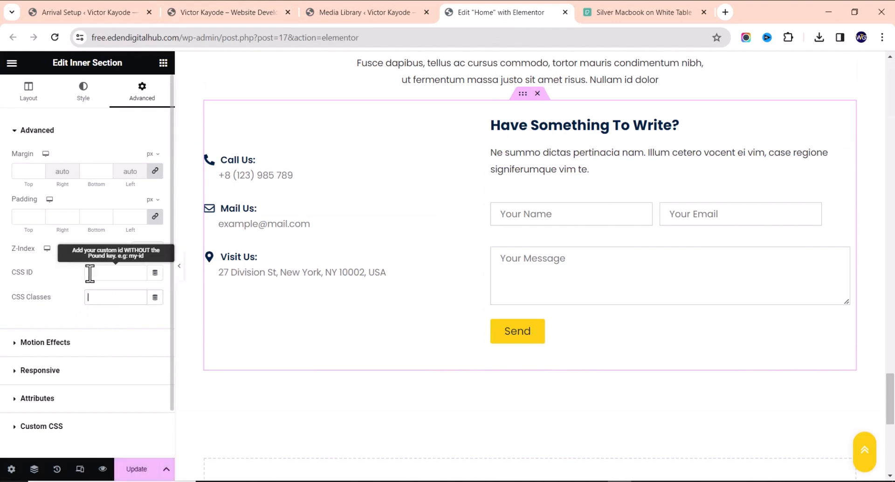
pyautogui.click(105, 274)
pyautogui.hotkey('ctrl', 'v')
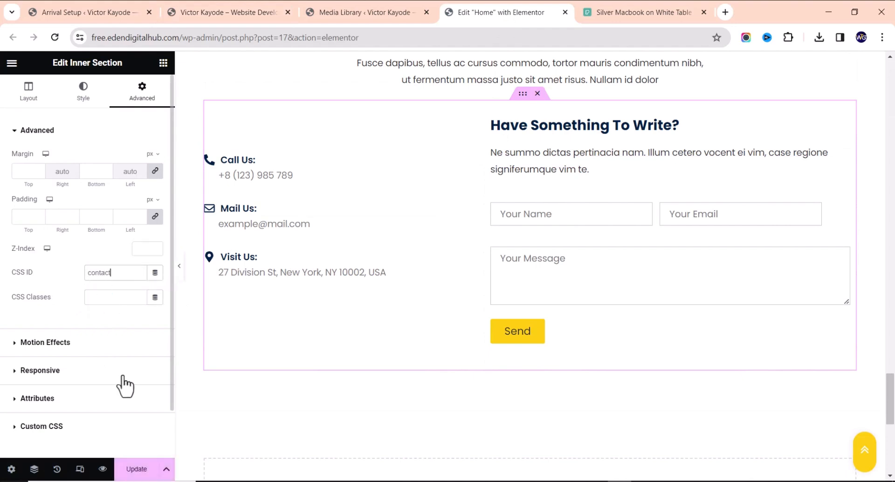
pyautogui.click(125, 470)
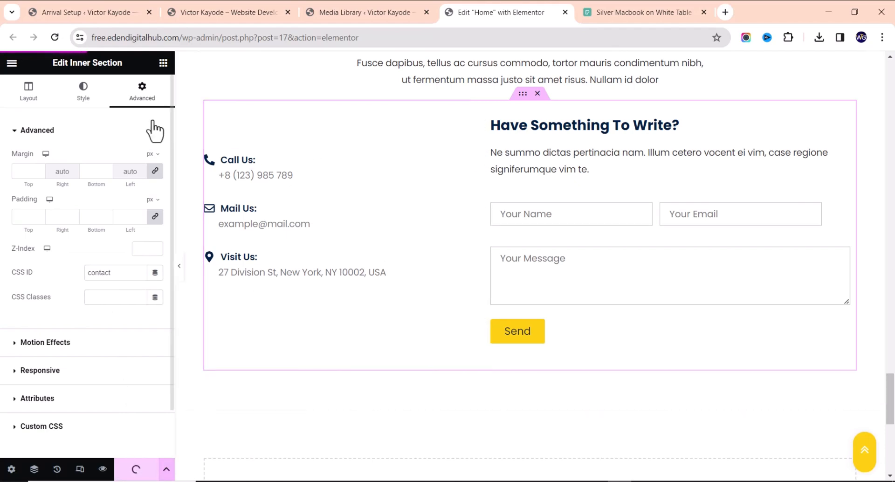
# Verify on the live site that Hire Me Now now jumps to the contact form
pyautogui.click(242, 12)
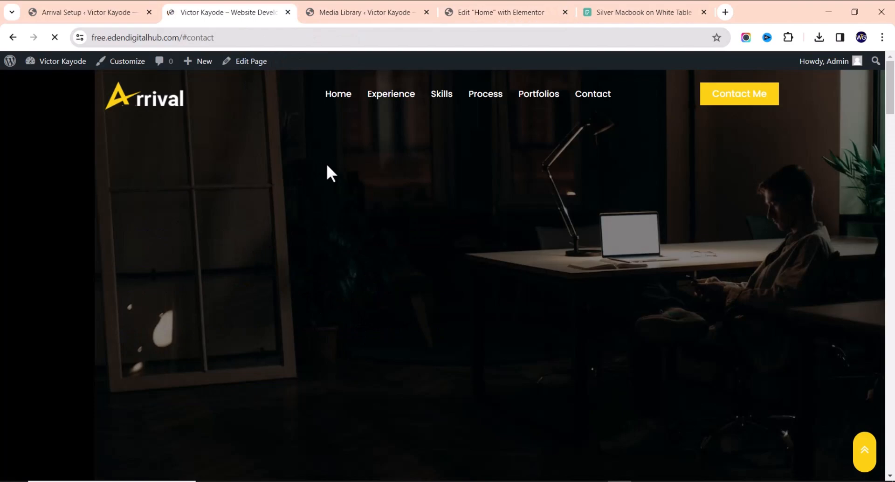
pyautogui.scroll(-10, 468, 205)
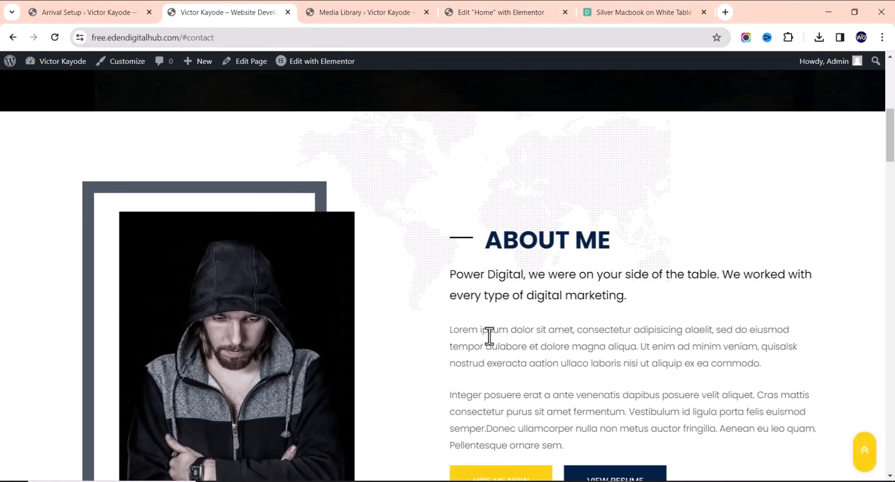
pyautogui.click(461, 330)
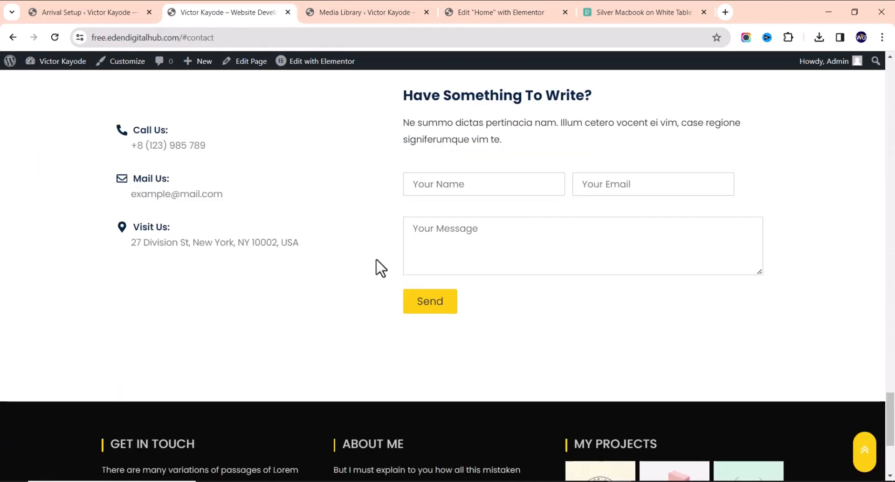
pyautogui.click(481, 185)
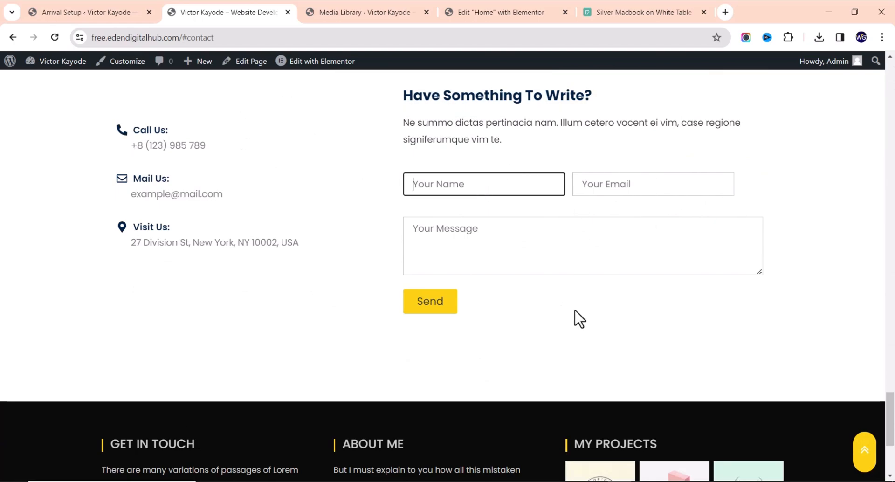
pyautogui.scroll(20, 543, 293)
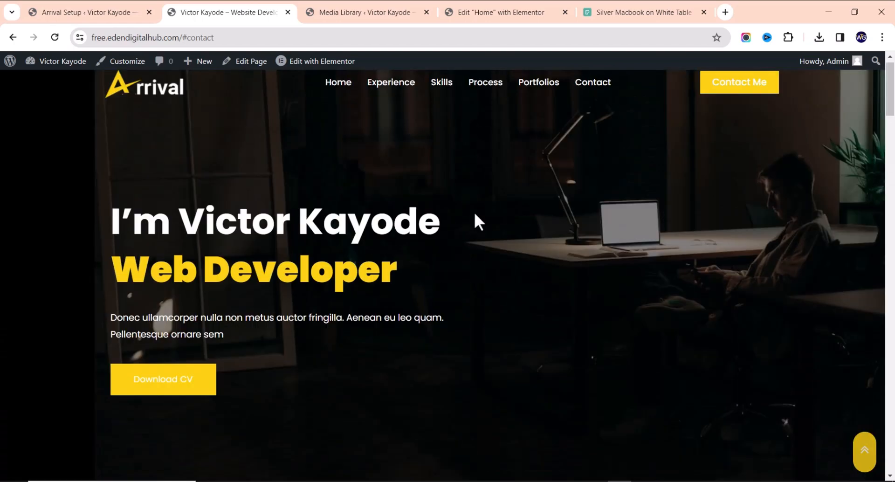
pyautogui.click(506, 8)
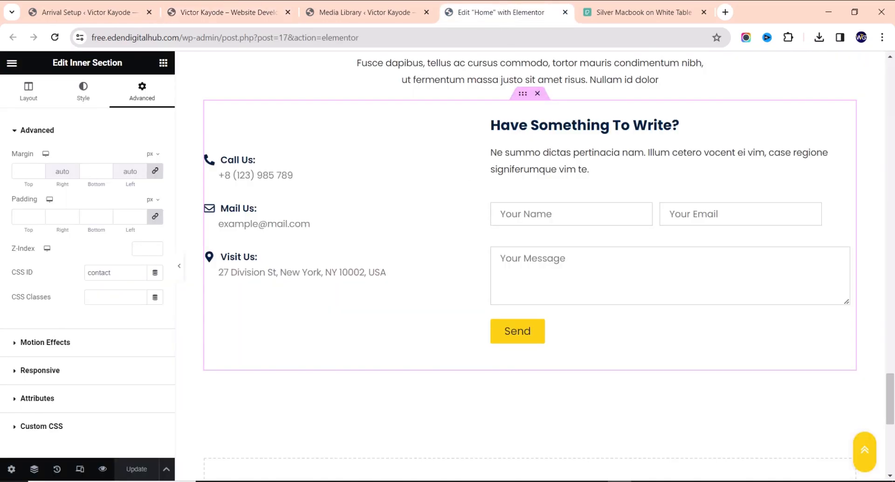
# Scroll to Our Skills and open the ILLUSTRATOR progress bar's settings, set at 94%
pyautogui.scroll(15, 471, 421)
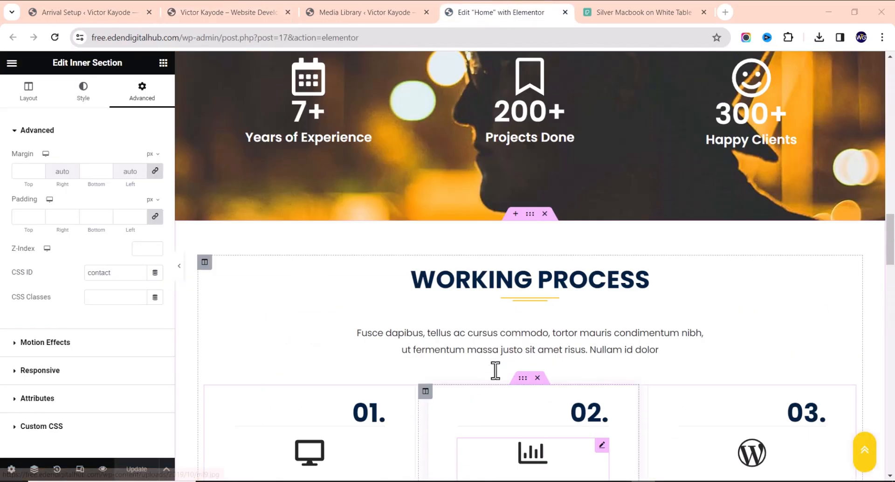
pyautogui.scroll(10, 501, 353)
pyautogui.scroll(-6, 500, 356)
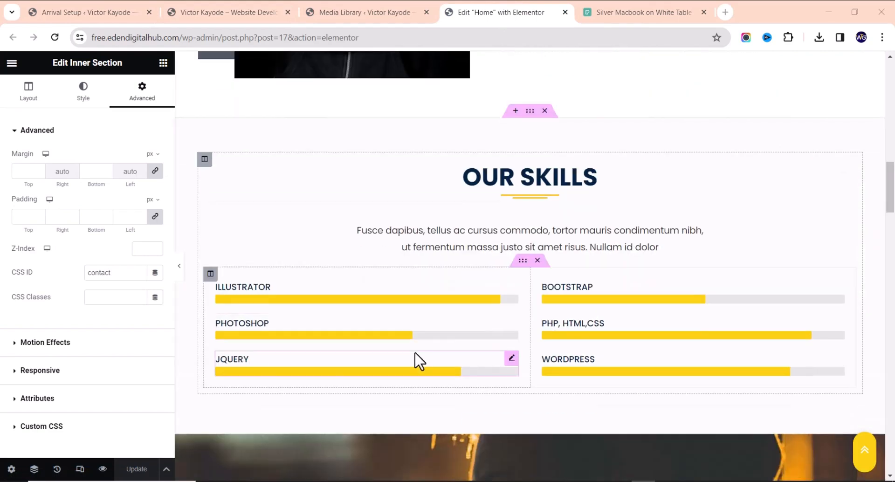
pyautogui.click(512, 286)
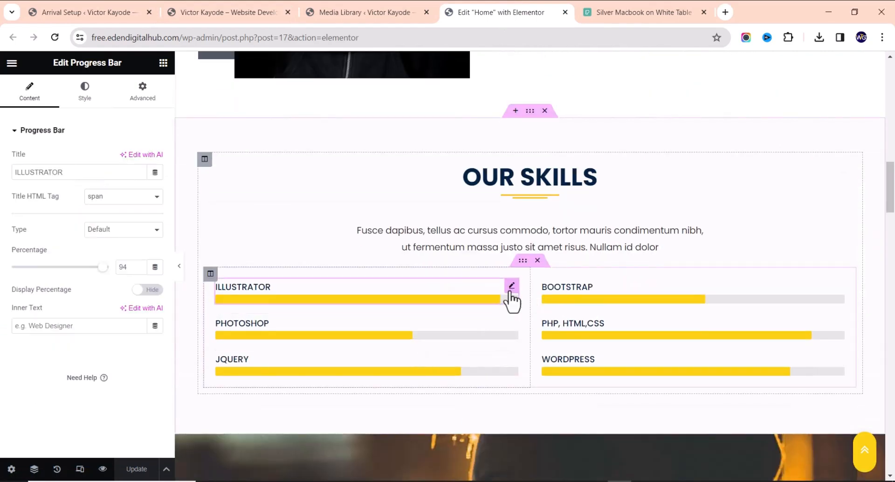
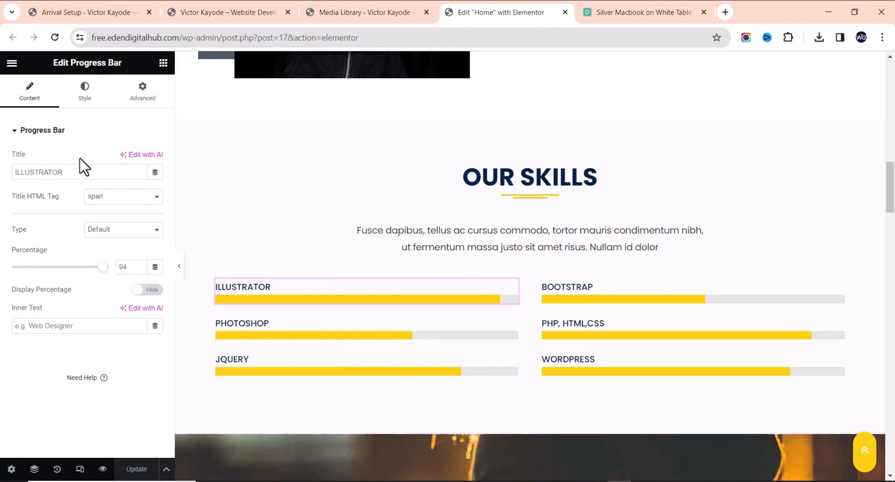
# Retitle the first skill bar from ILLUSTRATOR to NODE.JS and set its level to 92%
pyautogui.moveTo(81, 172); pyautogui.dragTo(2, 191)
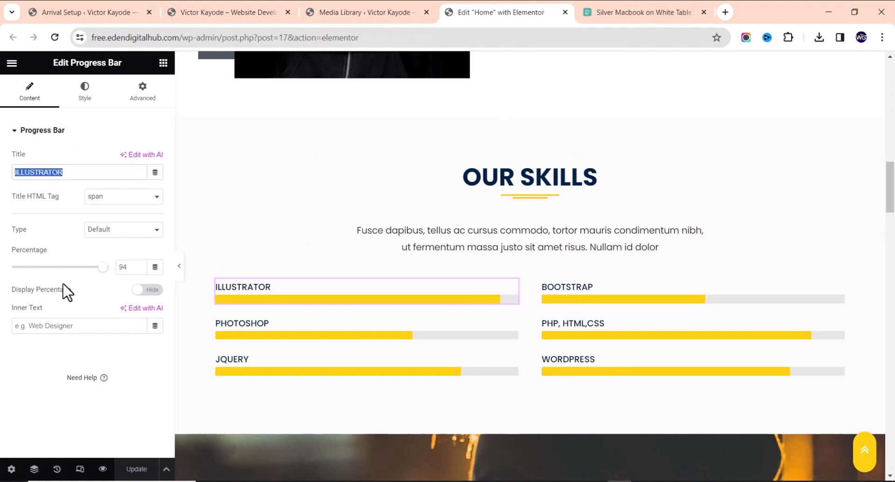
pyautogui.write('NODE.JS')
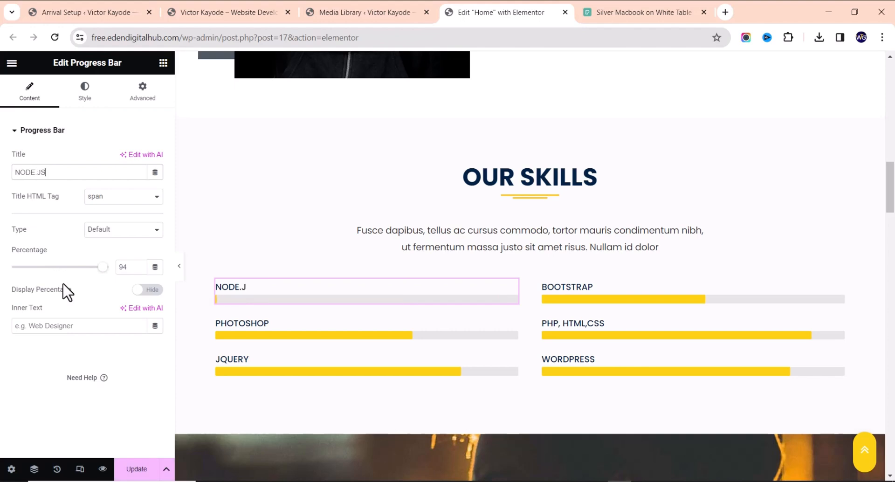
pyautogui.moveTo(101, 272)
pyautogui.mouseDown()
pyautogui.moveTo(42, 269)
pyautogui.moveTo(99, 267)
pyautogui.mouseUp()
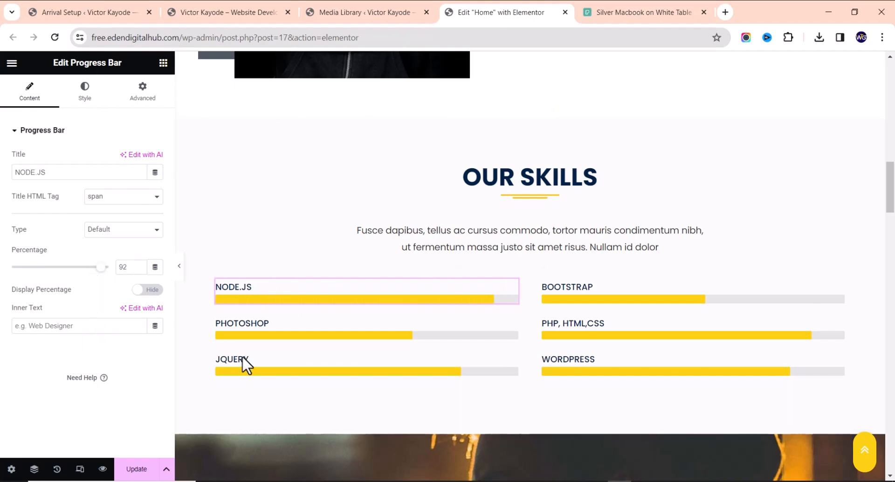
pyautogui.scroll(-2, 422, 197)
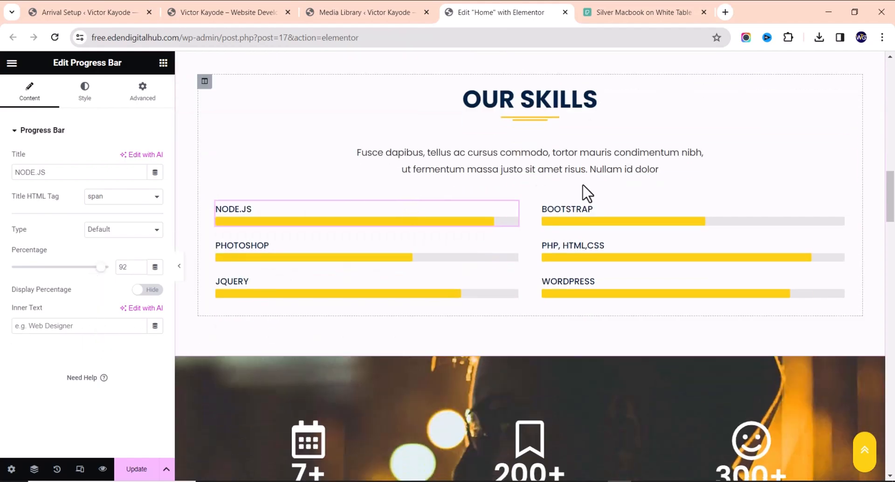
pyautogui.click(555, 167)
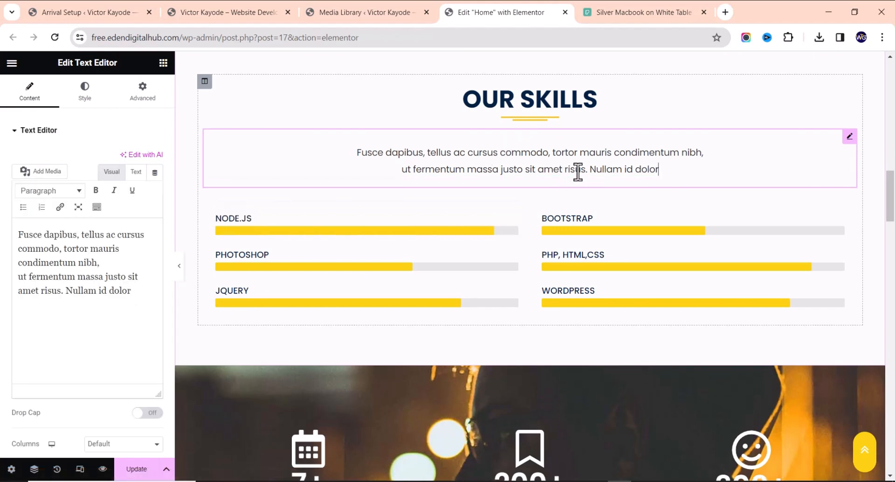
pyautogui.rightClick(522, 154)
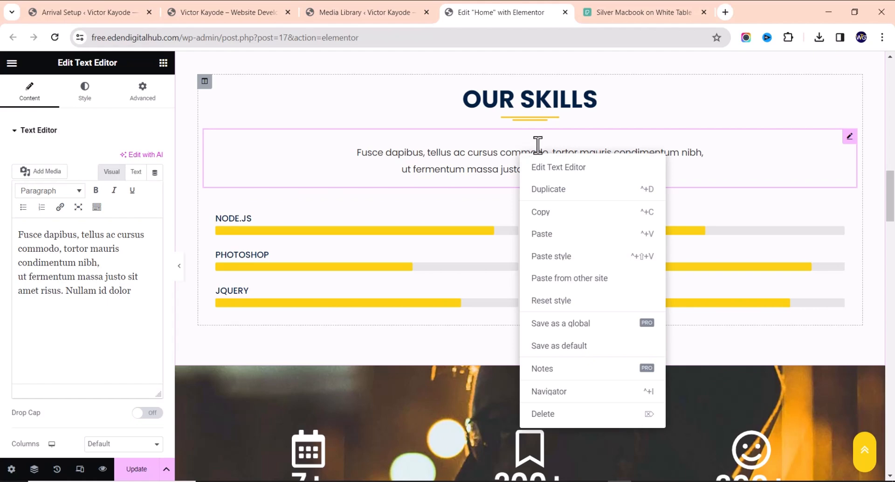
pyautogui.press('Delete')
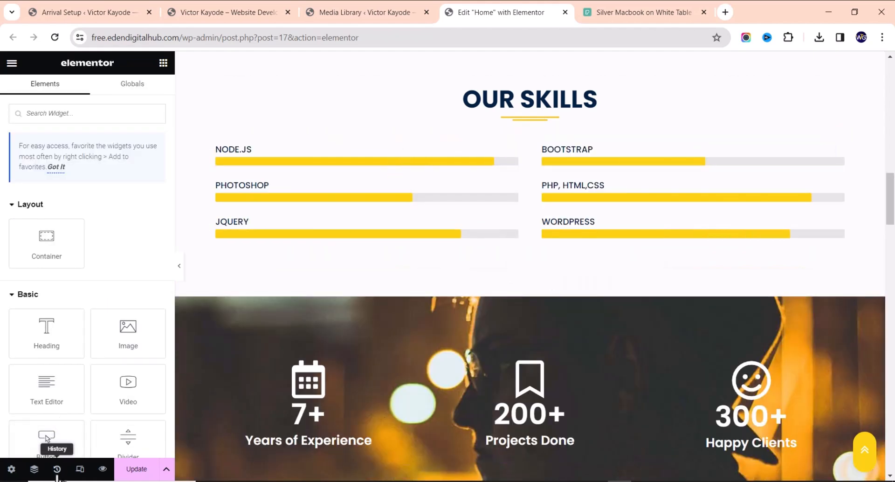
pyautogui.click(57, 470)
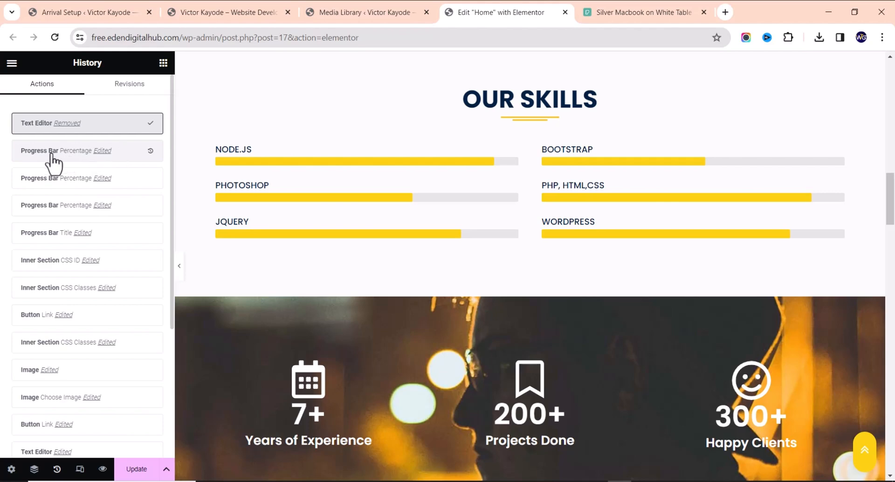
pyautogui.click(76, 153)
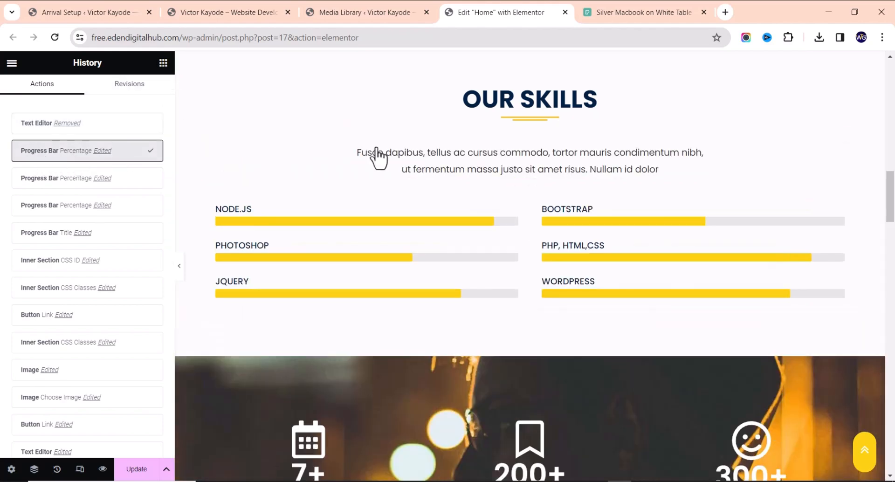
pyautogui.click(164, 63)
pyautogui.click(525, 168)
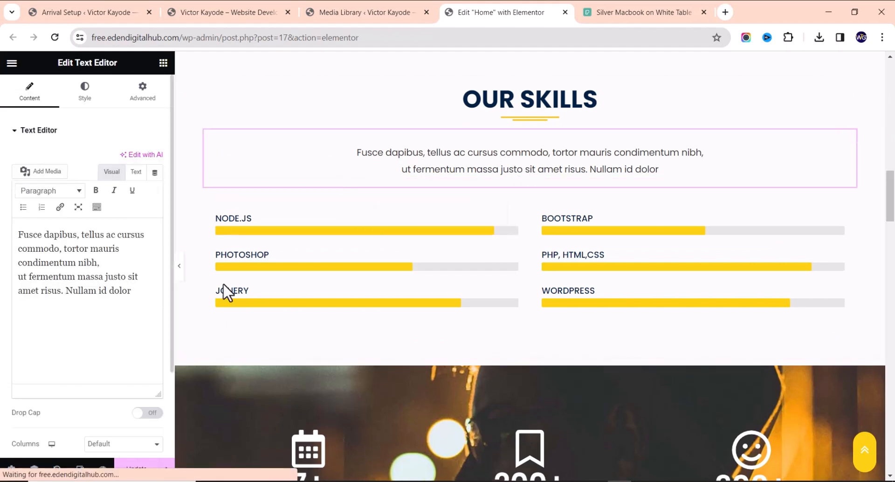
pyautogui.scroll(-5, 775, 193)
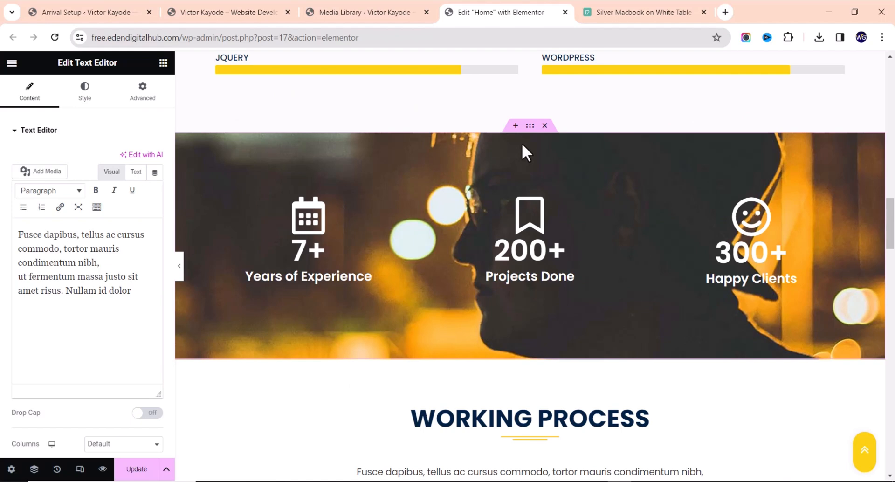
# Edit the stats counters, changing Projects Done to 50 and clearing the Happy Clients number
pyautogui.click(349, 256)
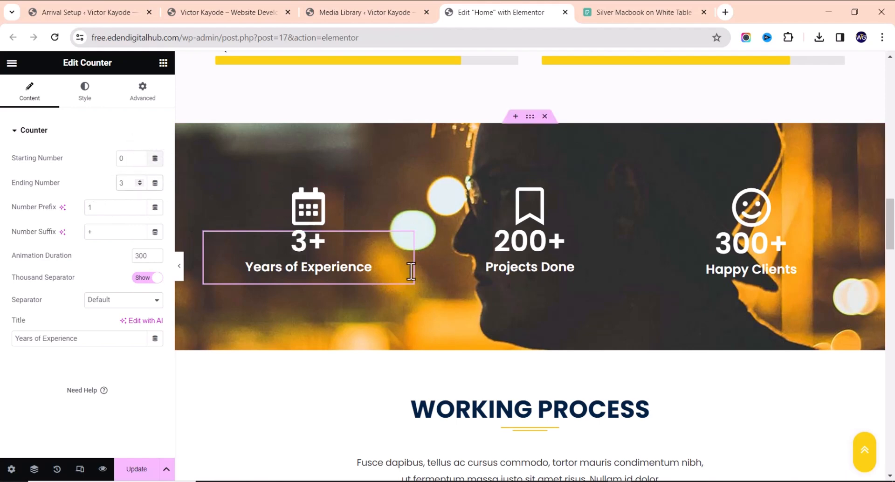
pyautogui.click(569, 262)
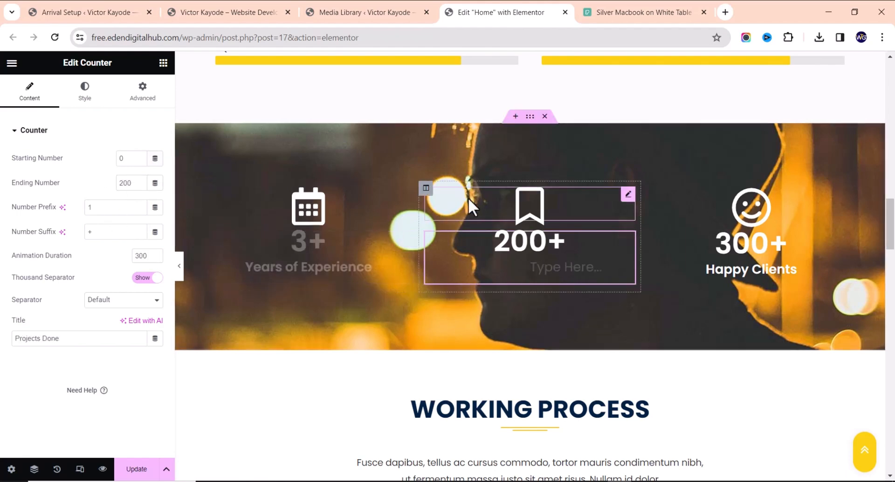
pyautogui.moveTo(132, 183); pyautogui.dragTo(109, 194)
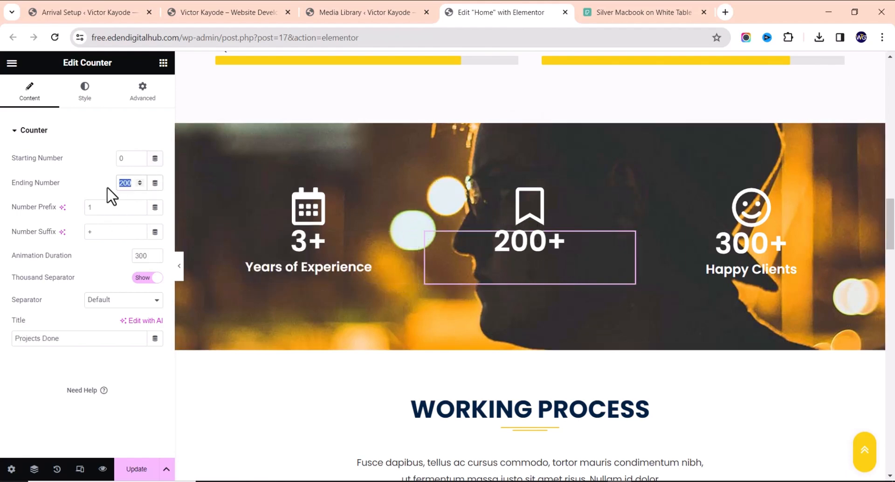
pyautogui.write('50')
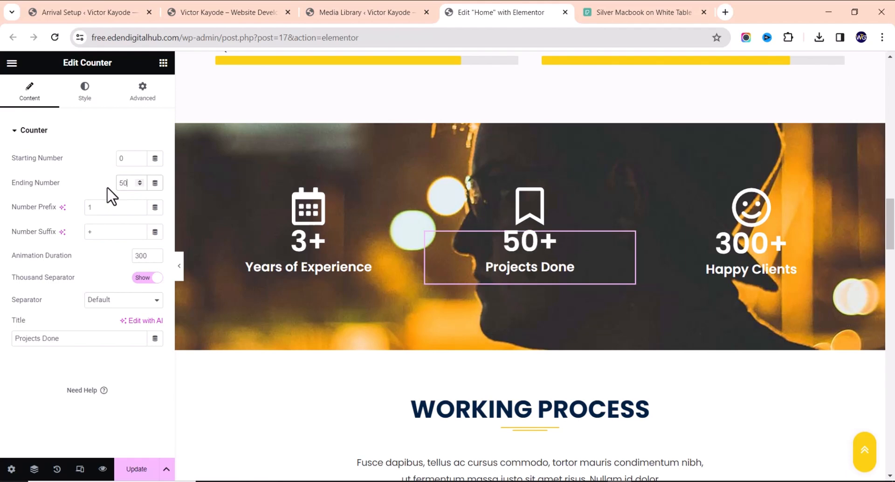
pyautogui.click(787, 254)
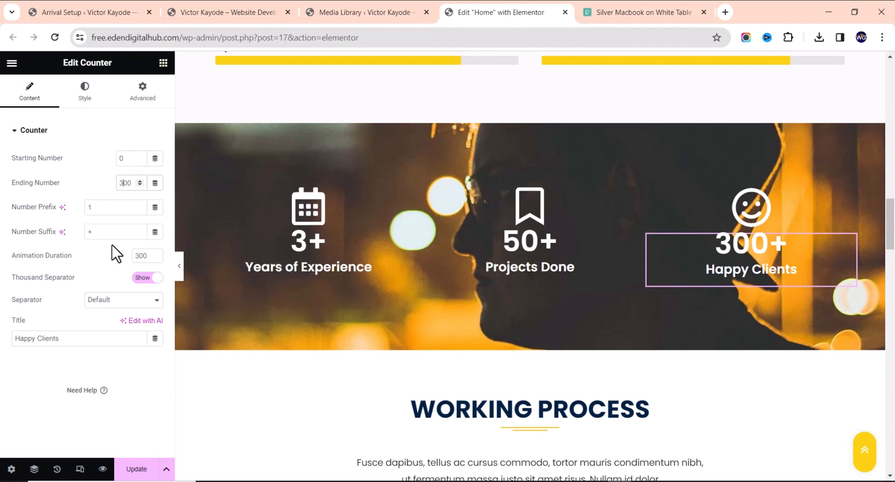
pyautogui.press('BackSpace')
pyautogui.press('BackSpace')
# Set the Happy Clients counter to 20 and scroll down to the Working Process section
pyautogui.write('20')
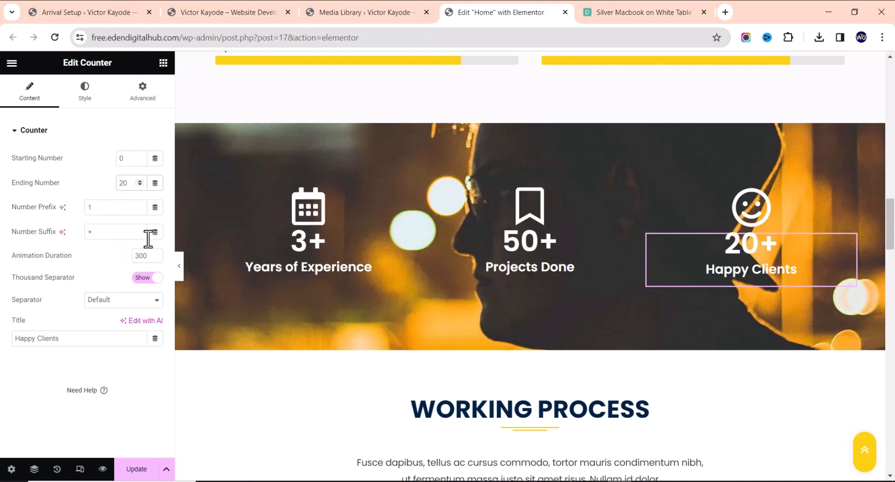
pyautogui.scroll(-5, 304, 218)
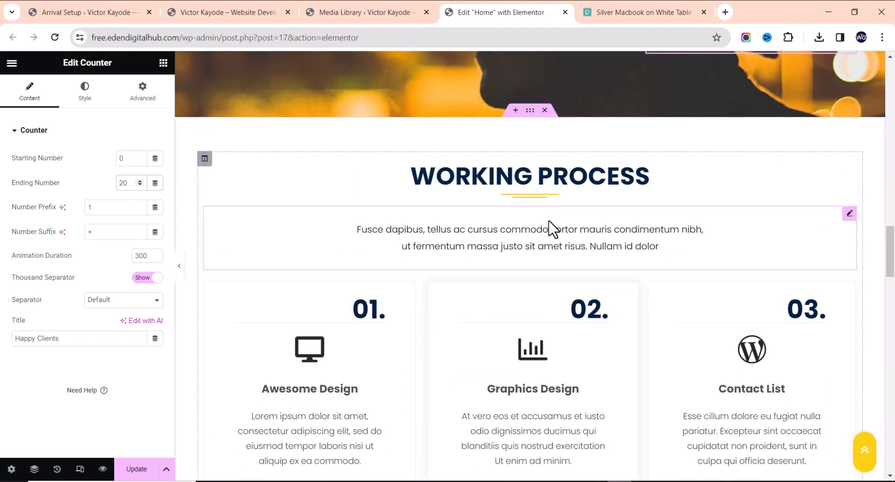
pyautogui.scroll(-3, 600, 179)
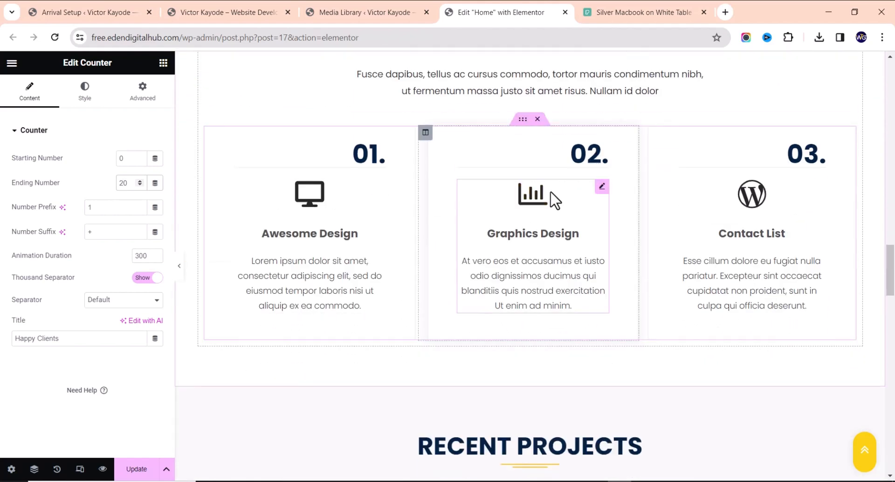
pyautogui.scroll(3, 558, 217)
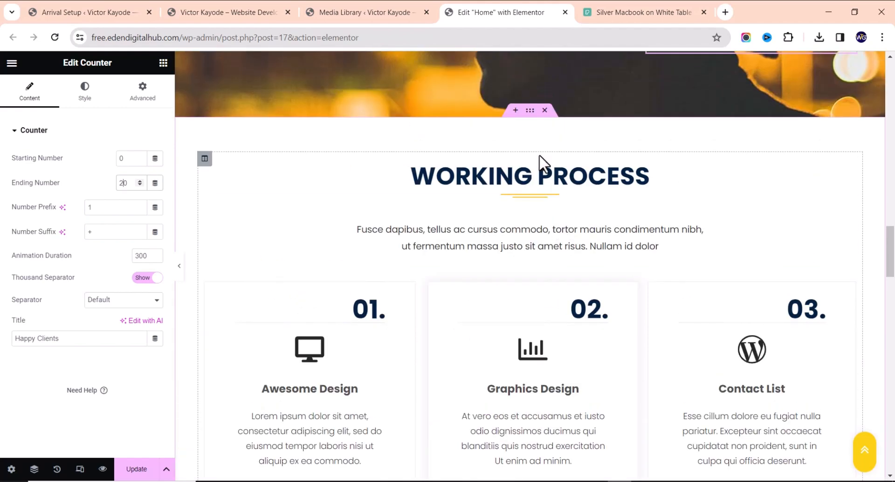
pyautogui.scroll(-5, 560, 220)
pyautogui.scroll(8, 450, 261)
pyautogui.scroll(-3, 450, 254)
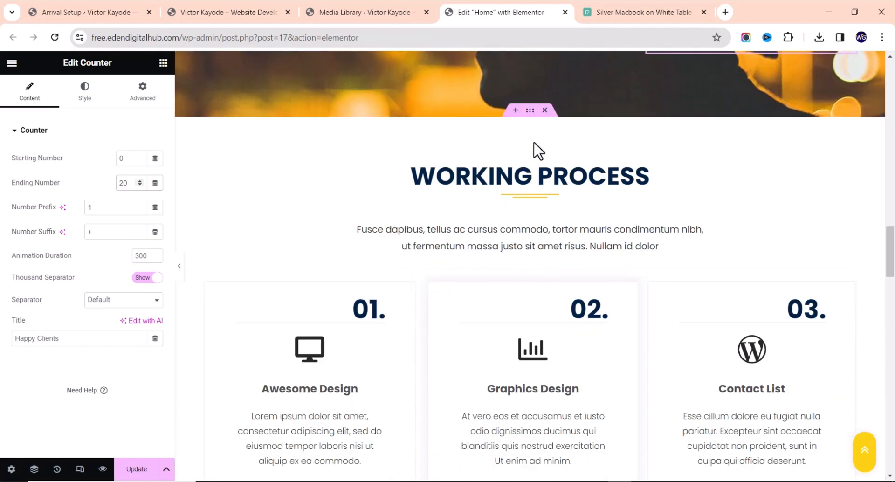
# Delete the Working Process section so Recent Projects follows the stats banner
pyautogui.click(530, 111)
pyautogui.scroll(-3, 254, 330)
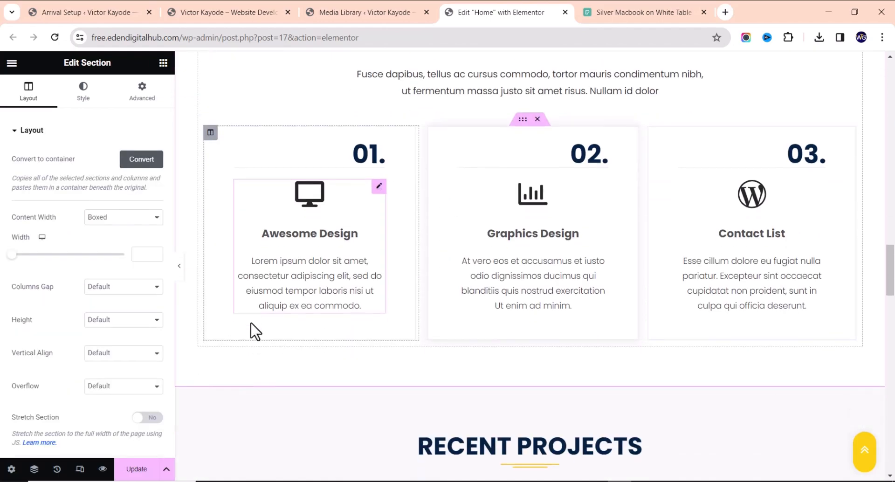
pyautogui.scroll(3, 544, 196)
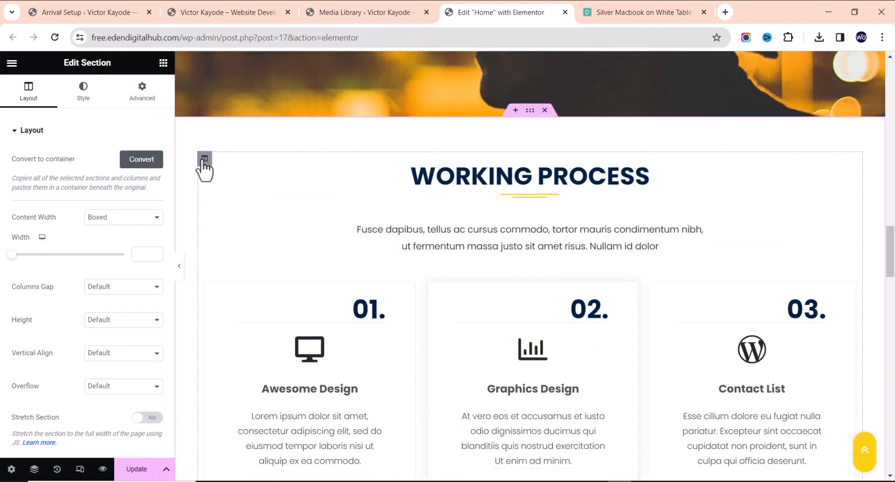
pyautogui.scroll(-2, 203, 157)
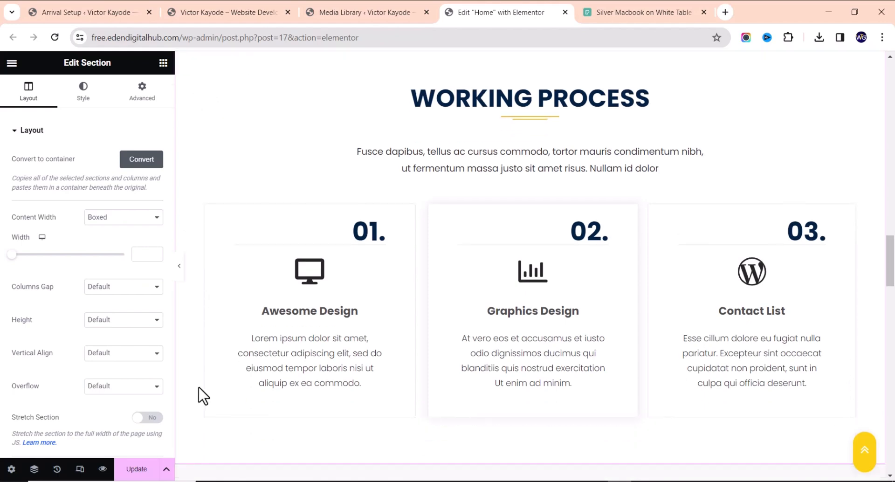
pyautogui.scroll(5, 458, 205)
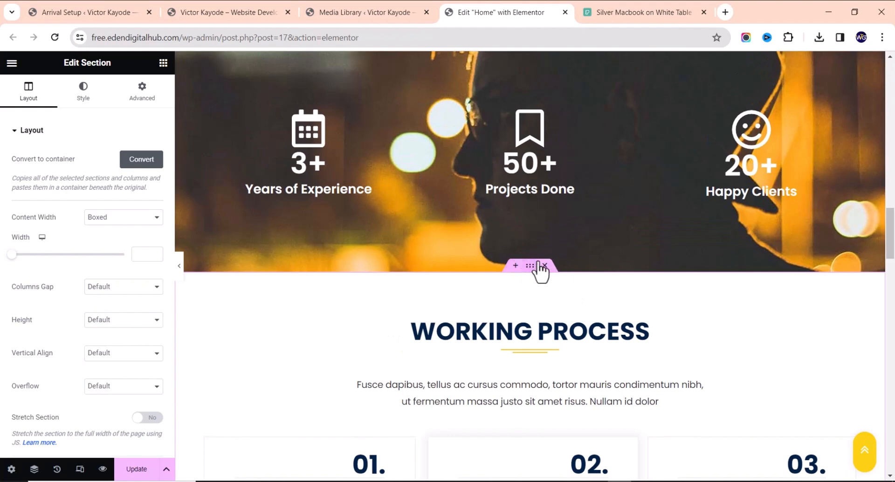
pyautogui.scroll(-2, 623, 327)
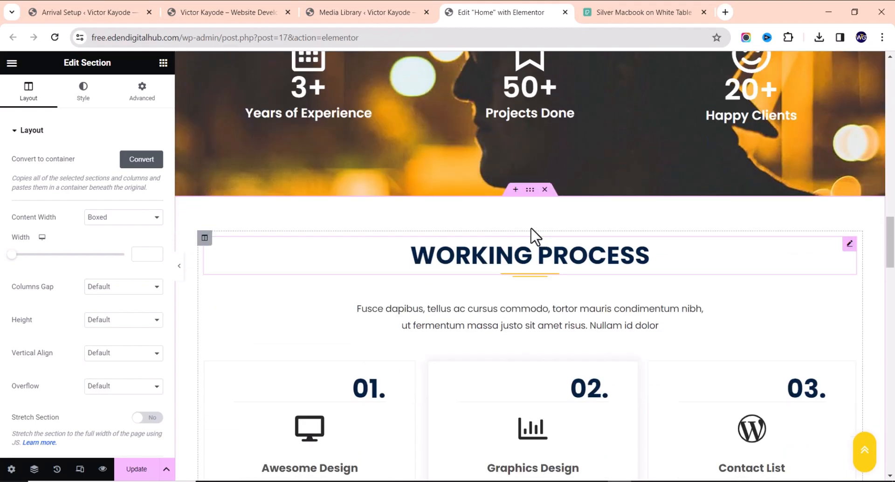
pyautogui.click(545, 188)
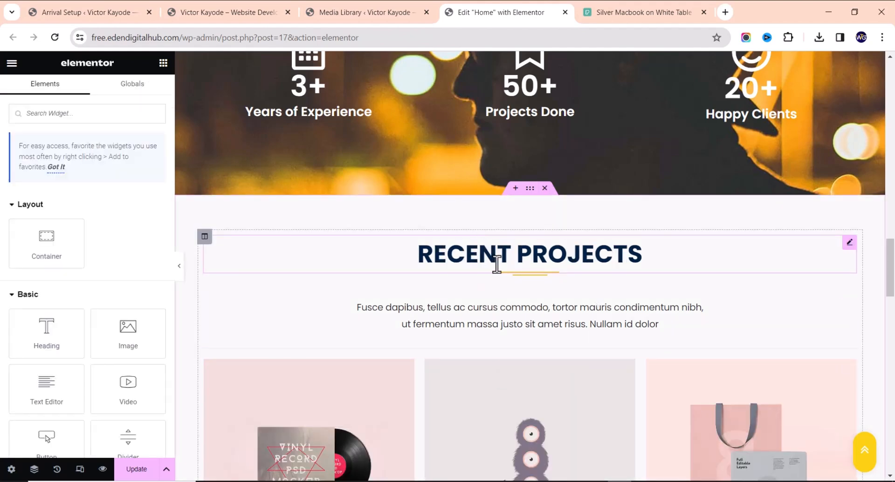
# Insert an empty section above Recent Projects and open the Elementor template library's Blocks
pyautogui.click(515, 188)
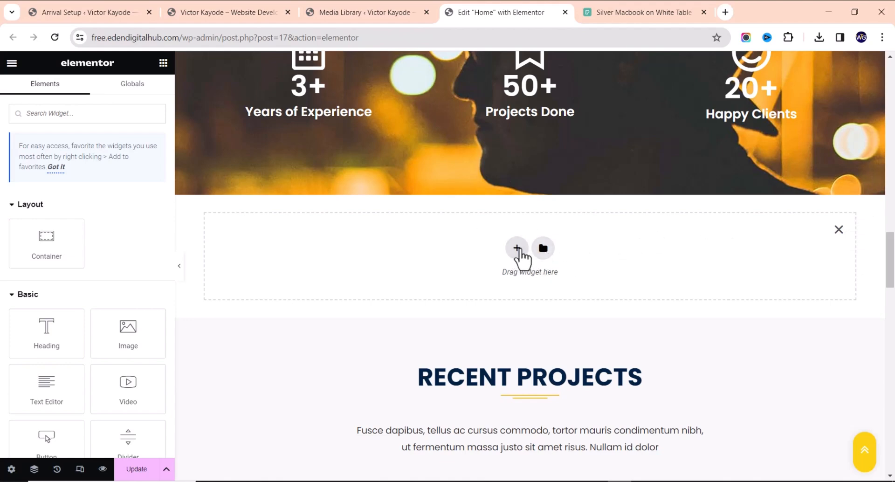
pyautogui.click(518, 248)
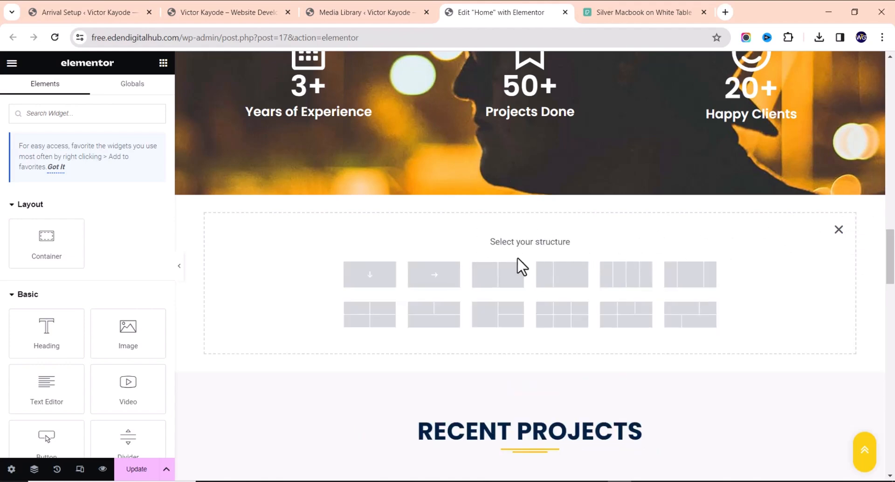
pyautogui.click(838, 230)
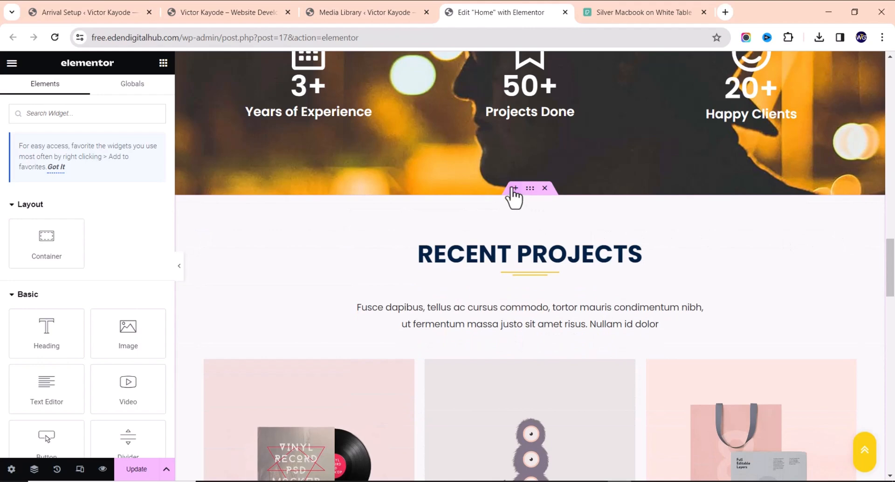
pyautogui.click(514, 189)
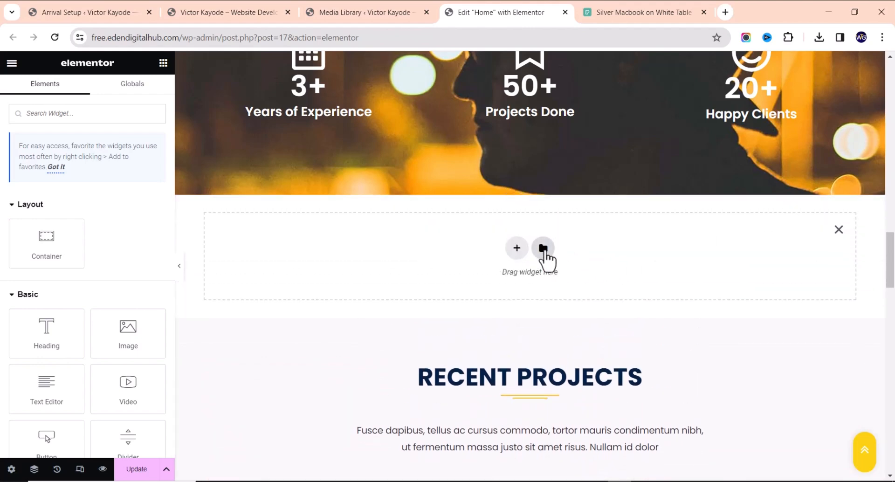
pyautogui.click(543, 248)
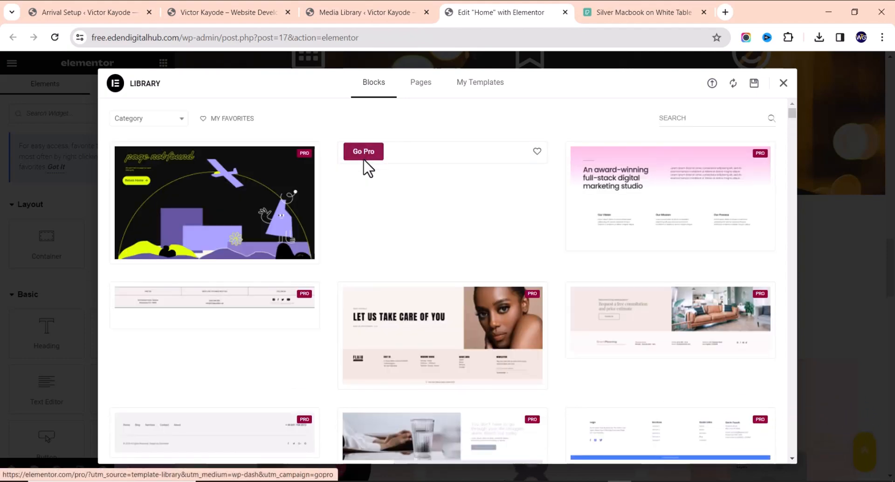
# Search the template library for 'testimonial' and browse the Pro testimonial block designs
pyautogui.click(707, 112)
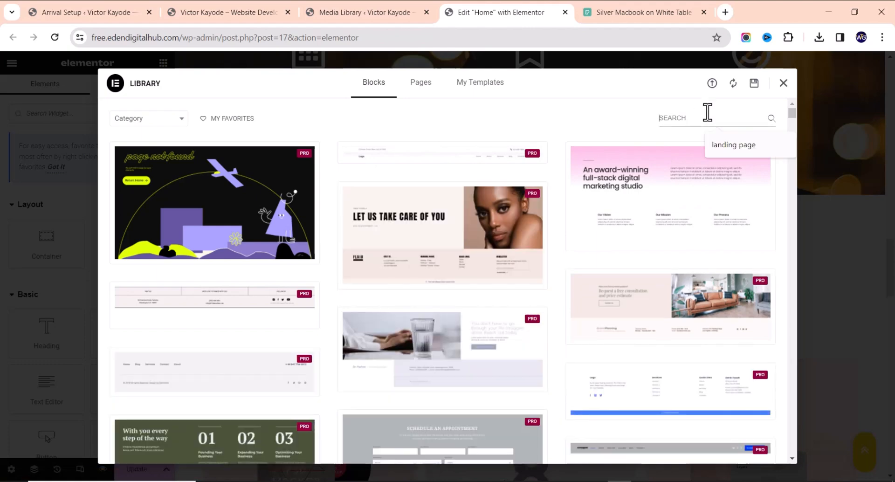
pyautogui.write('test')
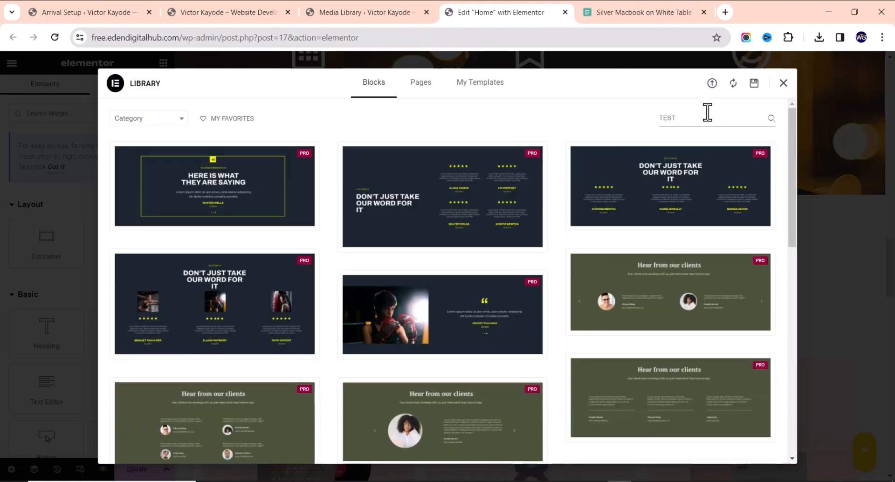
pyautogui.write('imonial')
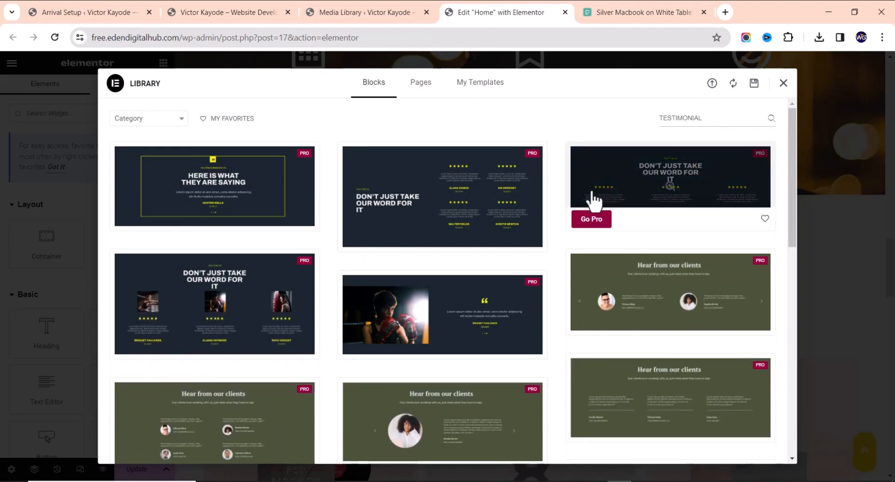
pyautogui.scroll(-5, 376, 222)
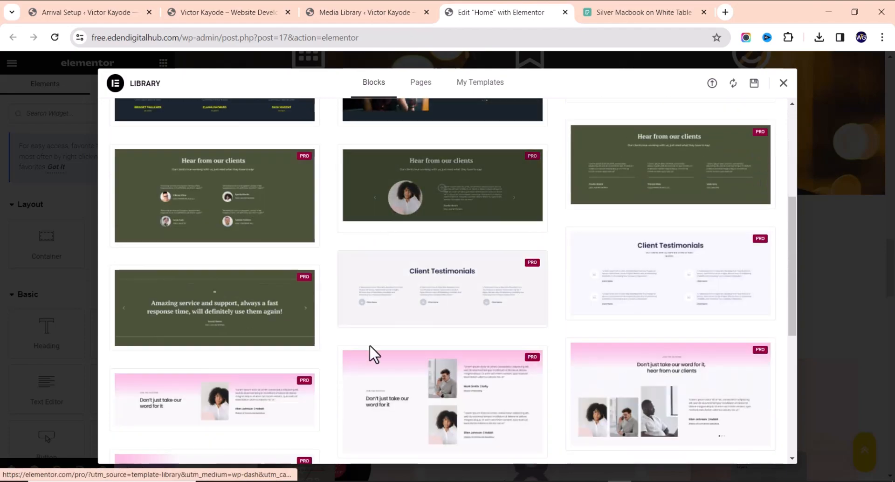
pyautogui.scroll(-7, 445, 311)
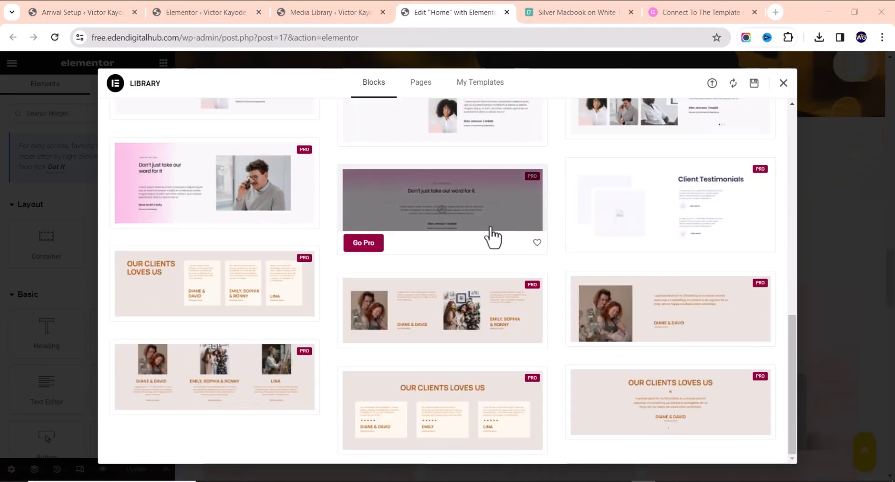
pyautogui.scroll(6, 493, 234)
pyautogui.scroll(1, 536, 244)
pyautogui.scroll(5, 535, 243)
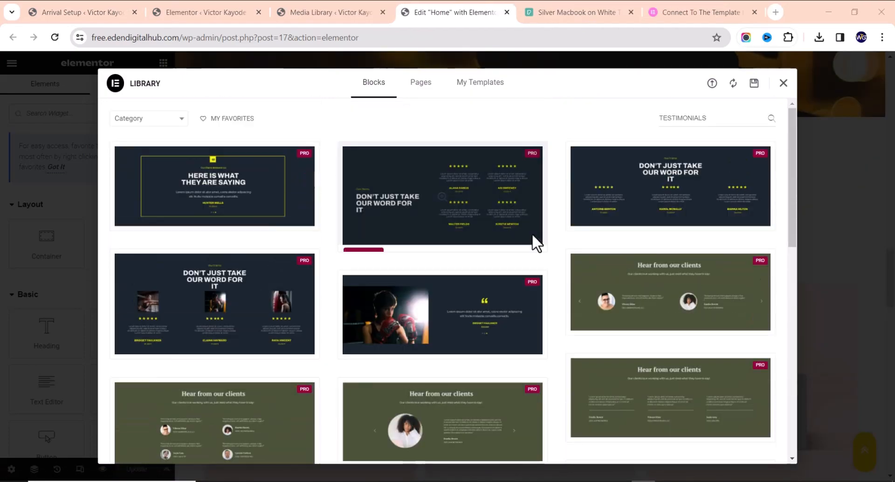
pyautogui.scroll(-1, 228, 189)
pyautogui.scroll(-9, 228, 189)
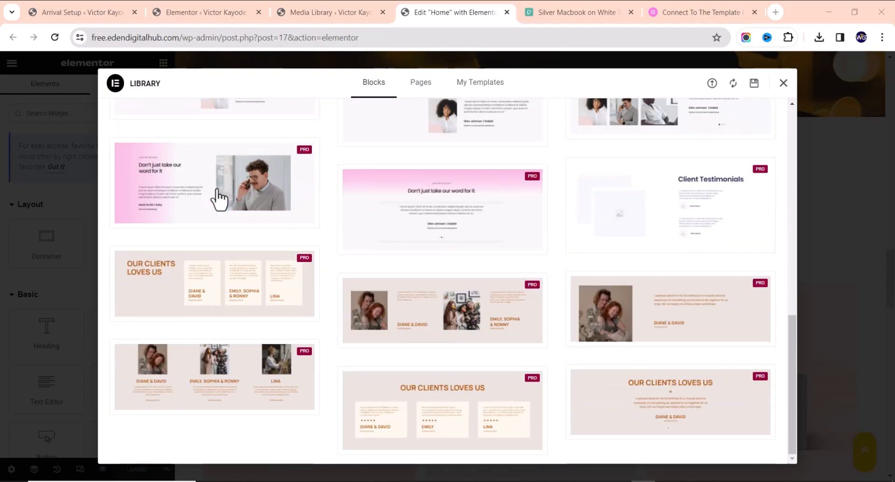
pyautogui.scroll(5, 572, 305)
pyautogui.scroll(5, 570, 301)
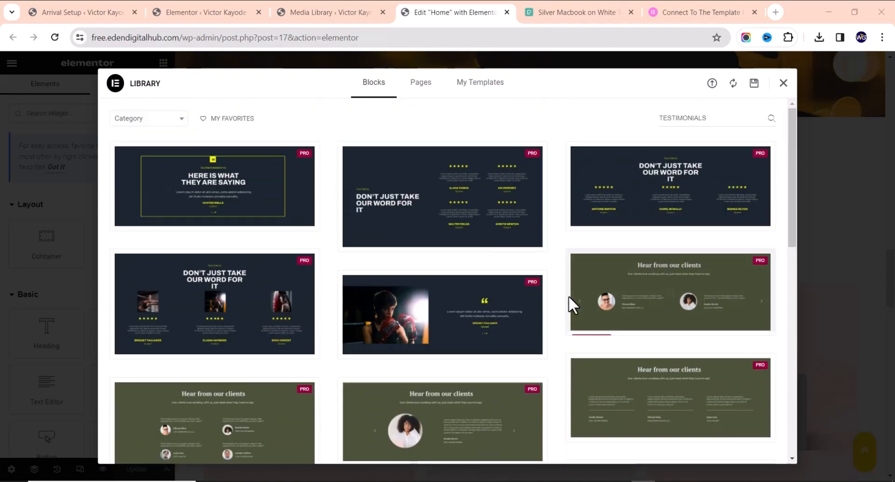
pyautogui.scroll(-10, 564, 315)
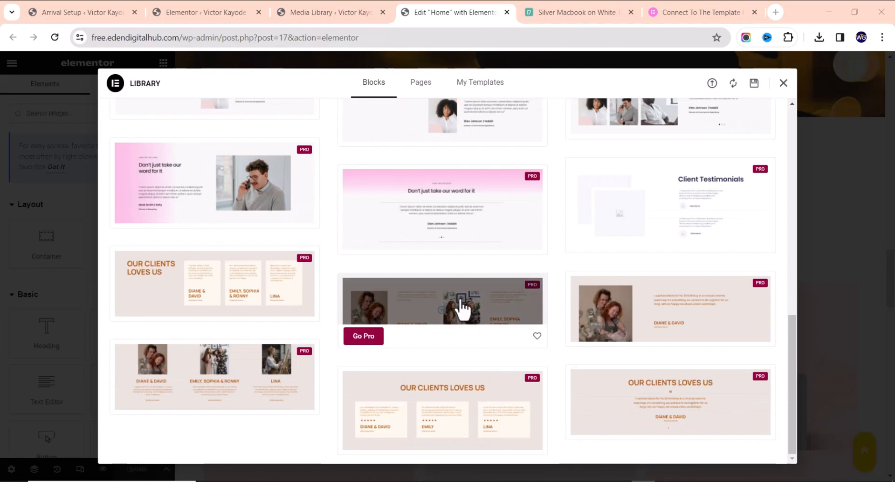
pyautogui.scroll(10, 462, 303)
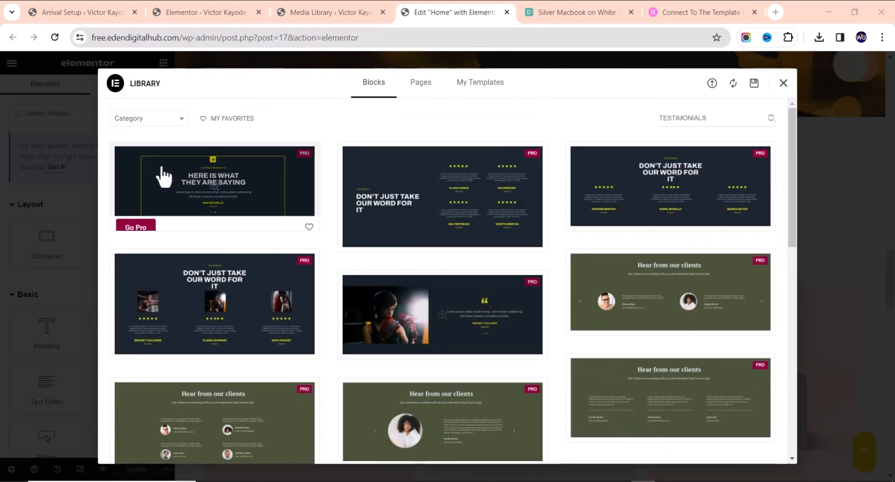
# Close the library and add a single-column boxed container above Recent Projects
pyautogui.click(783, 84)
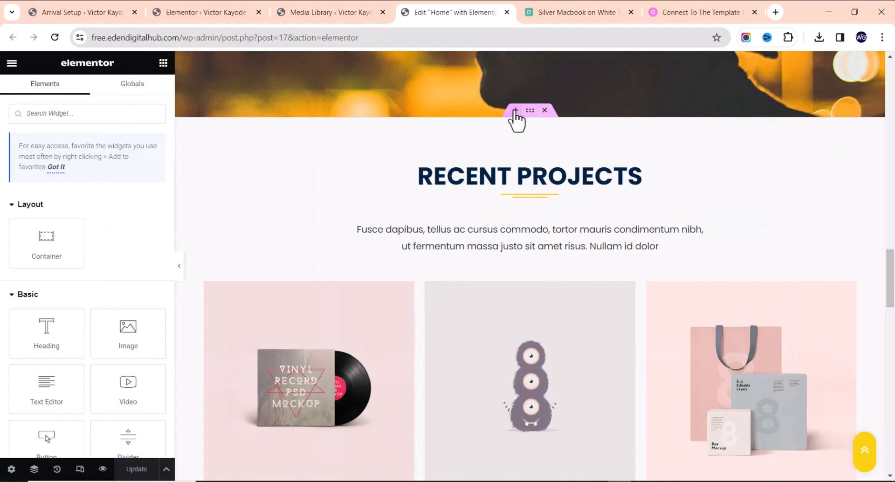
pyautogui.click(516, 111)
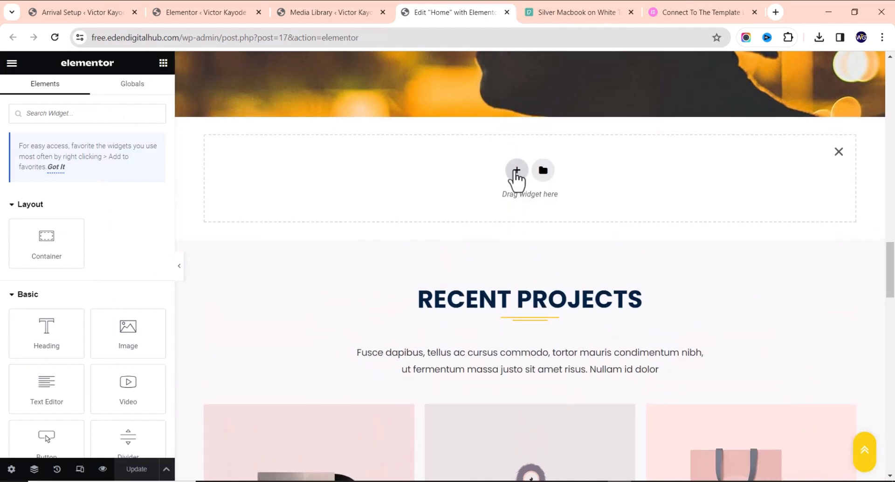
pyautogui.click(516, 171)
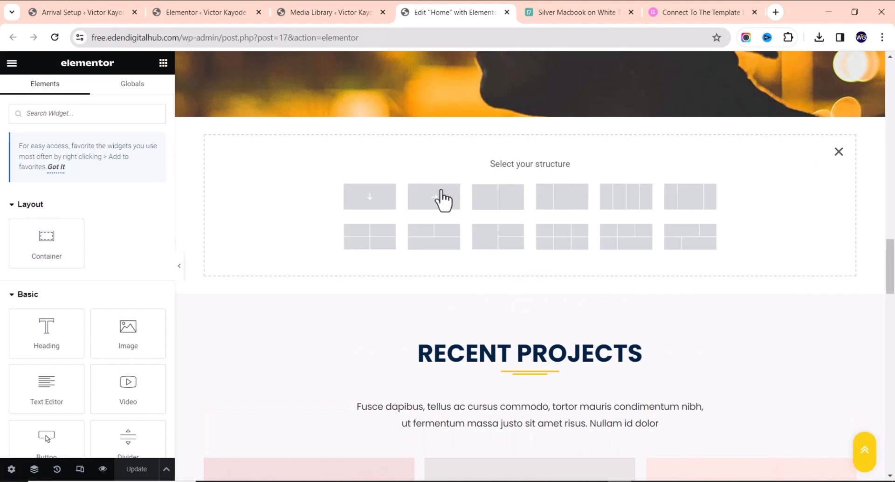
pyautogui.click(371, 198)
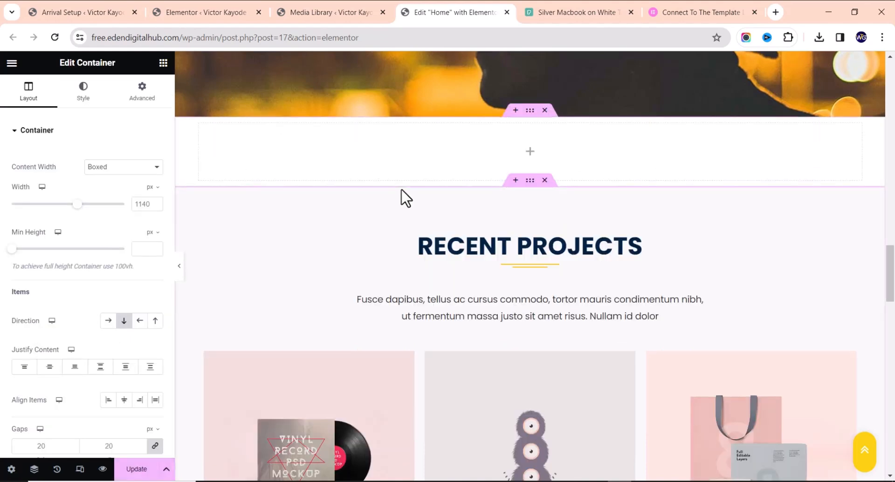
# Search the widgets for TEST and drop a Testimonial widget into the empty container
pyautogui.click(163, 63)
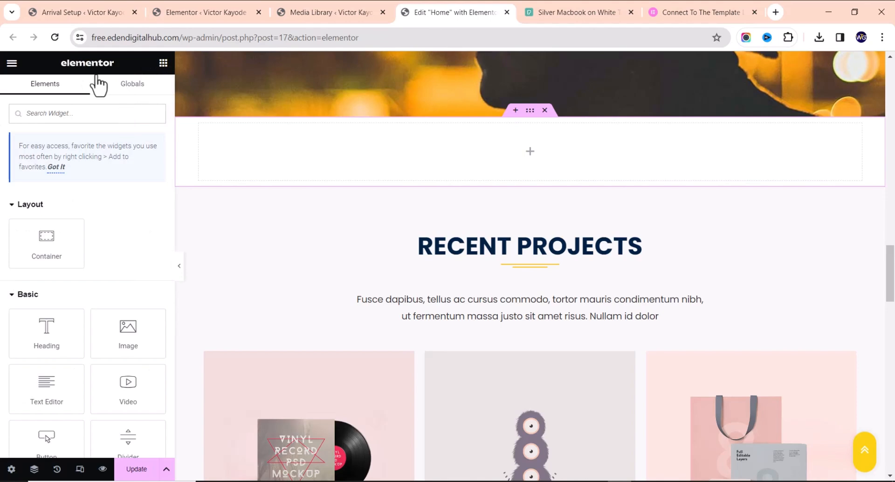
pyautogui.write('TEST')
pyautogui.moveTo(55, 210); pyautogui.dragTo(548, 152)
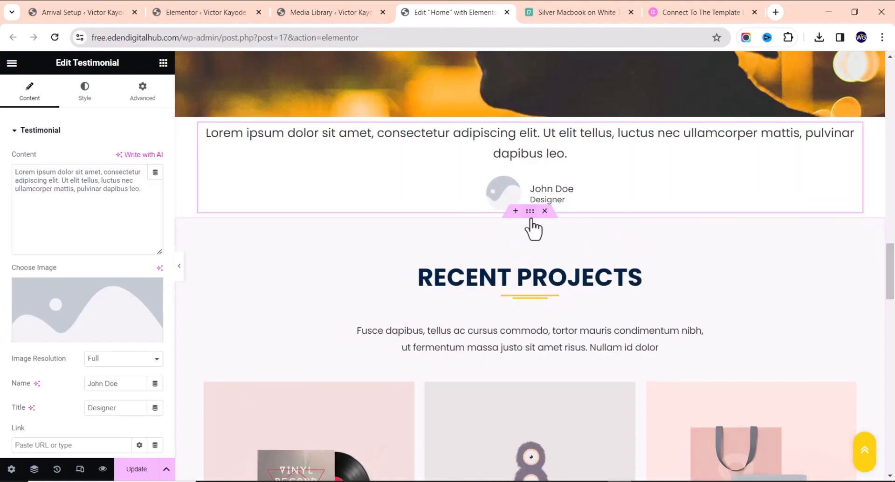
pyautogui.scroll(-8, 506, 282)
pyautogui.scroll(15, 516, 235)
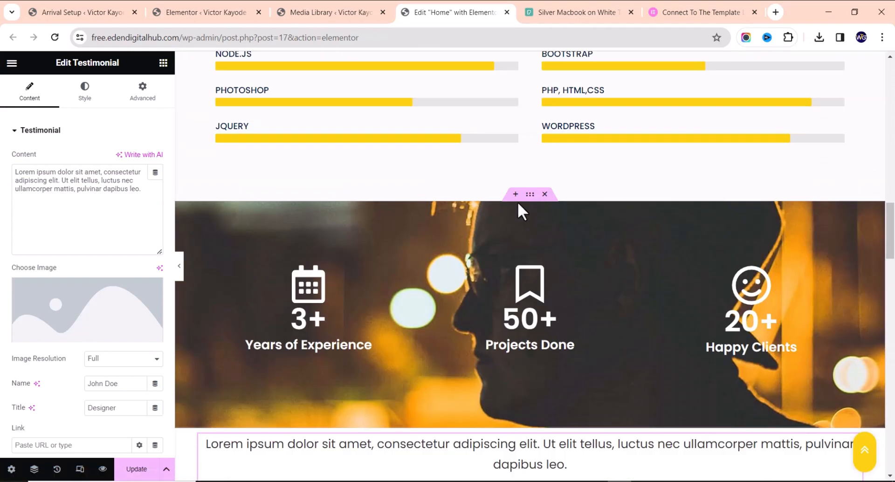
pyautogui.scroll(-4, 513, 240)
pyautogui.scroll(-2, 511, 237)
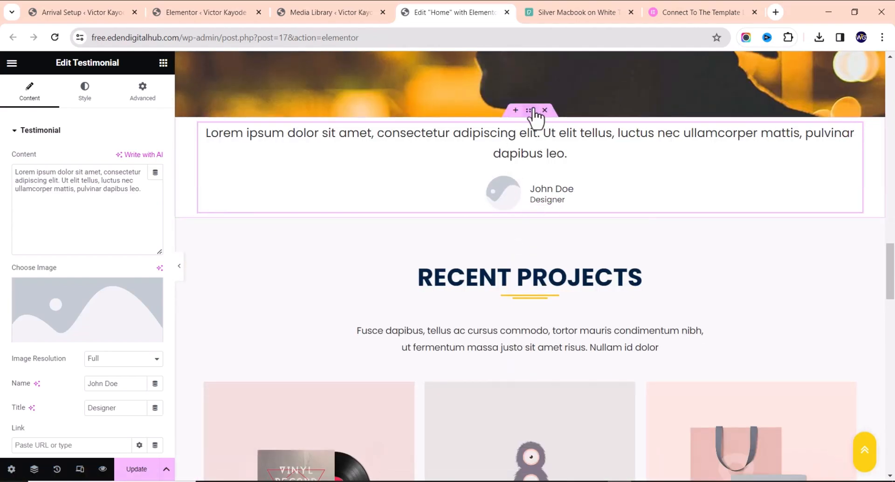
# Unlink the testimonial container's padding and set top and bottom to 60 px
pyautogui.click(530, 212)
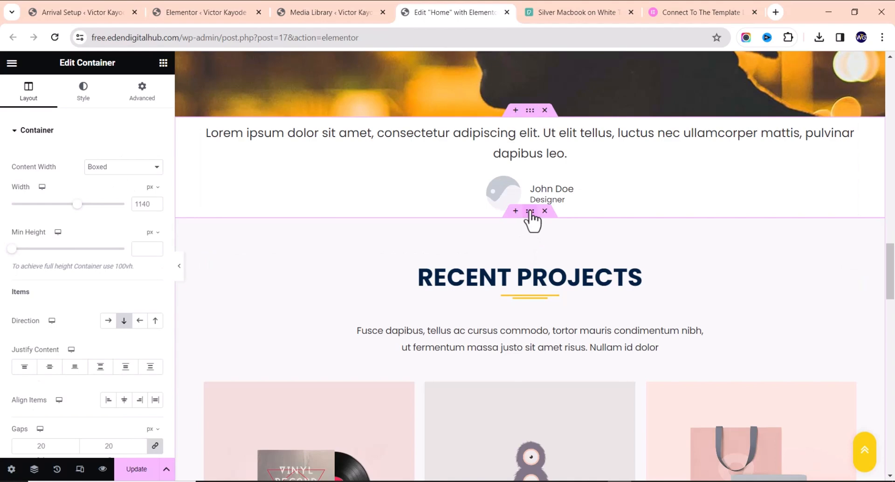
pyautogui.click(530, 212)
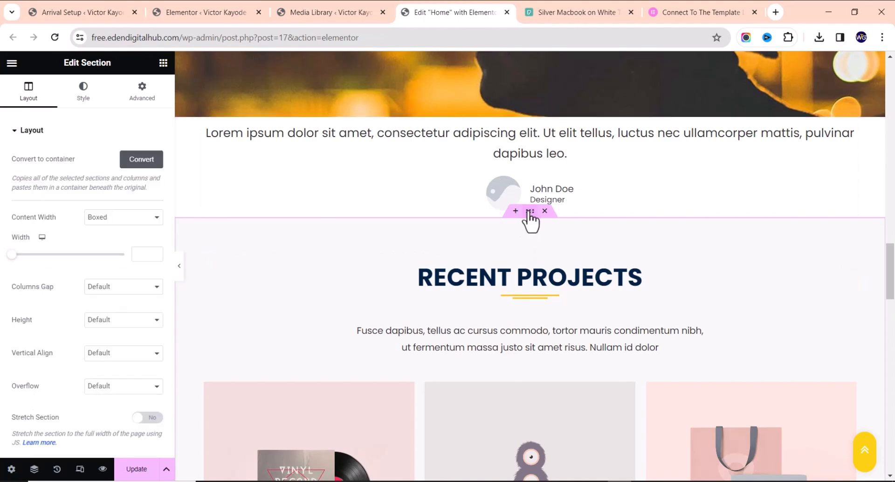
pyautogui.click(139, 101)
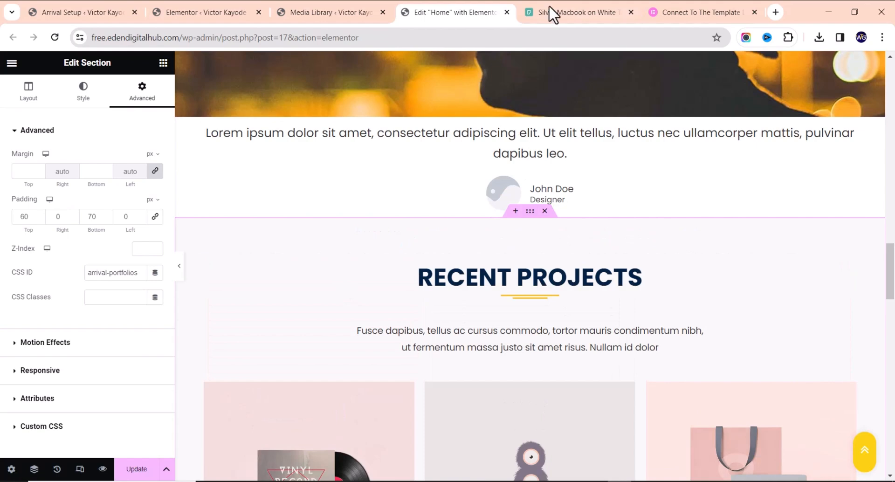
pyautogui.click(531, 111)
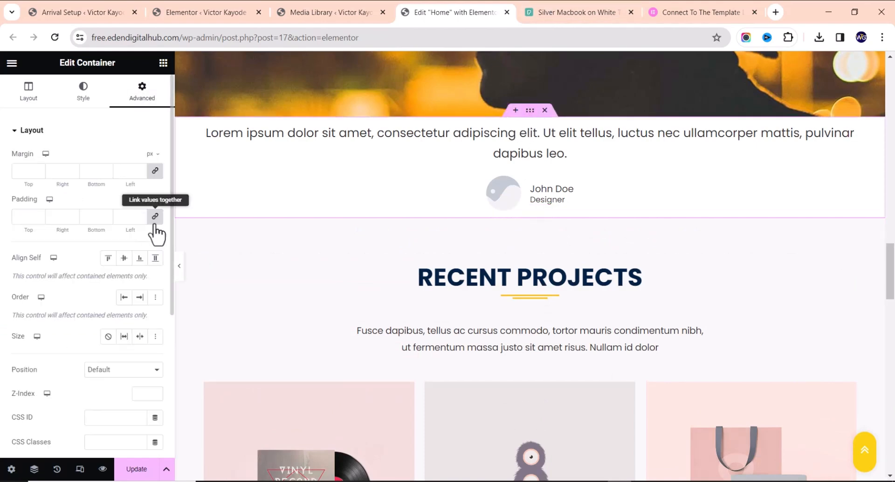
pyautogui.click(155, 216)
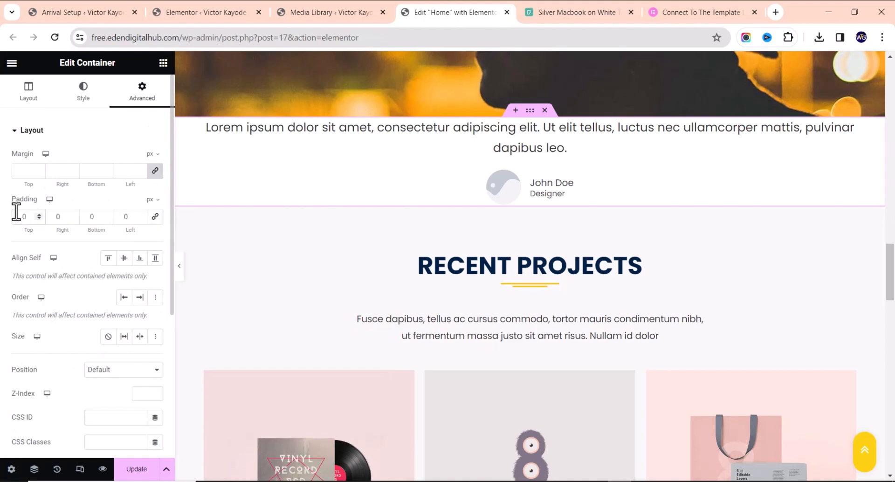
pyautogui.write('6')
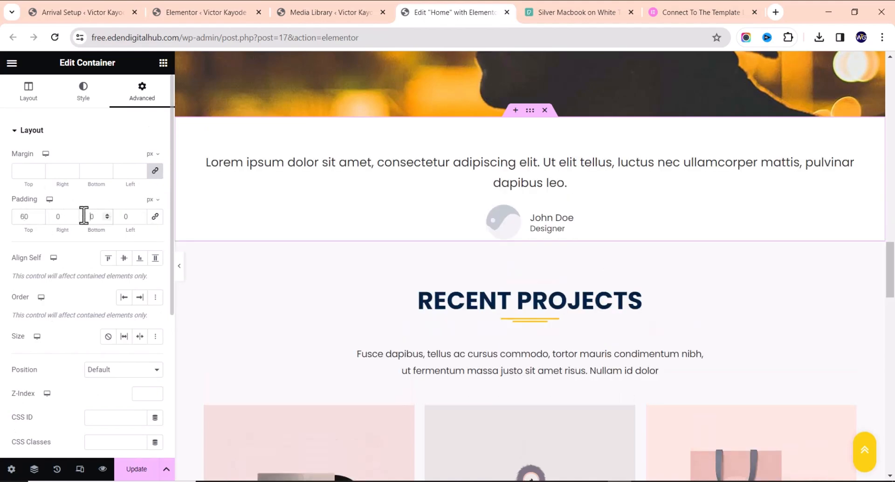
pyautogui.write('6')
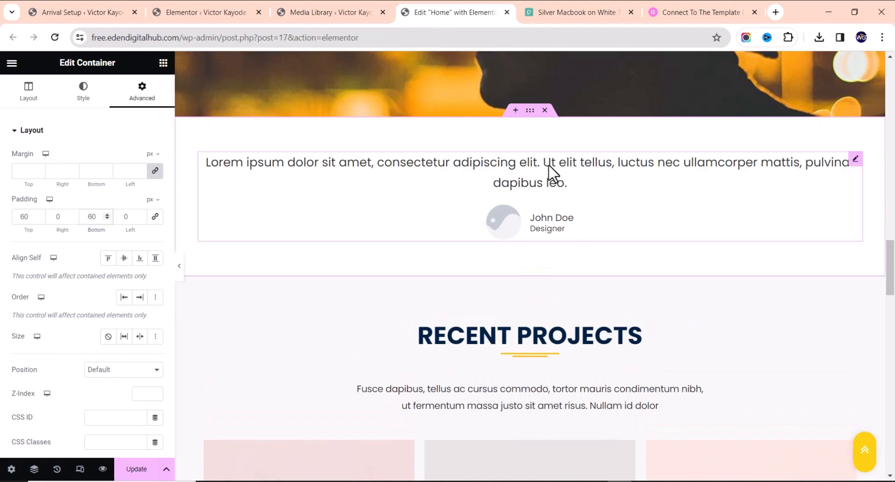
pyautogui.click(503, 190)
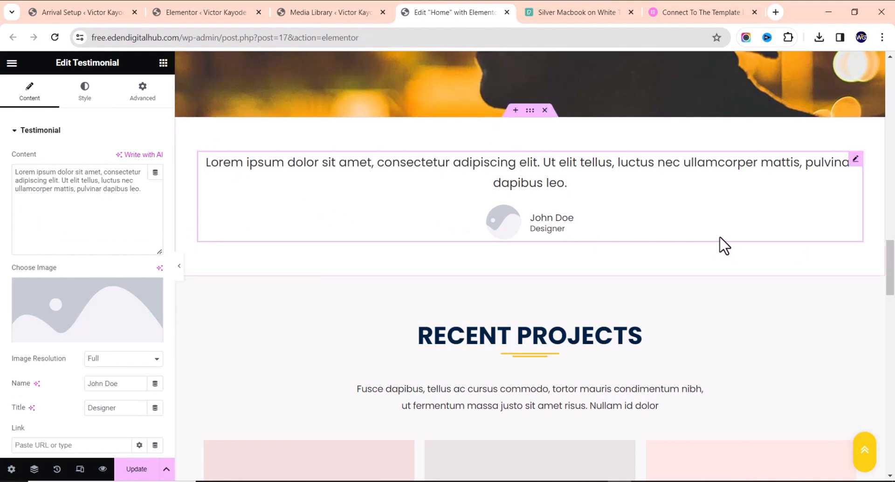
# Delete the testimonial container and insert a two-column container above Recent Projects
pyautogui.click(545, 111)
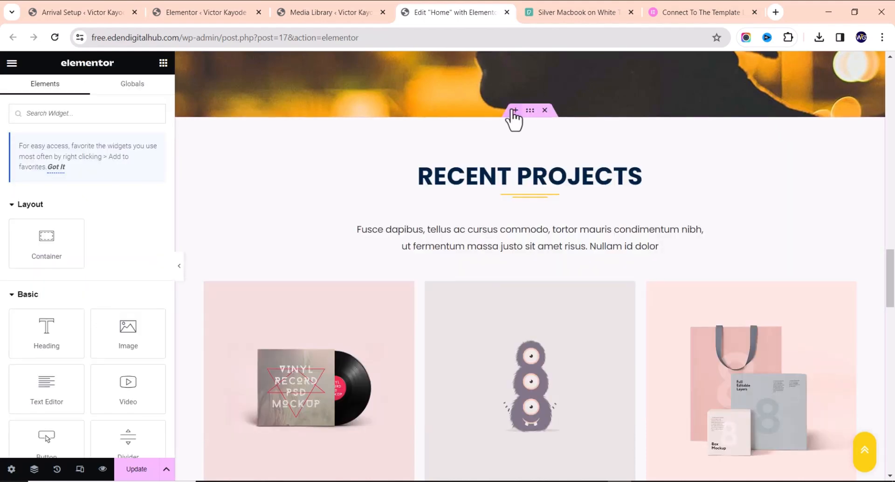
pyautogui.click(514, 111)
pyautogui.click(517, 171)
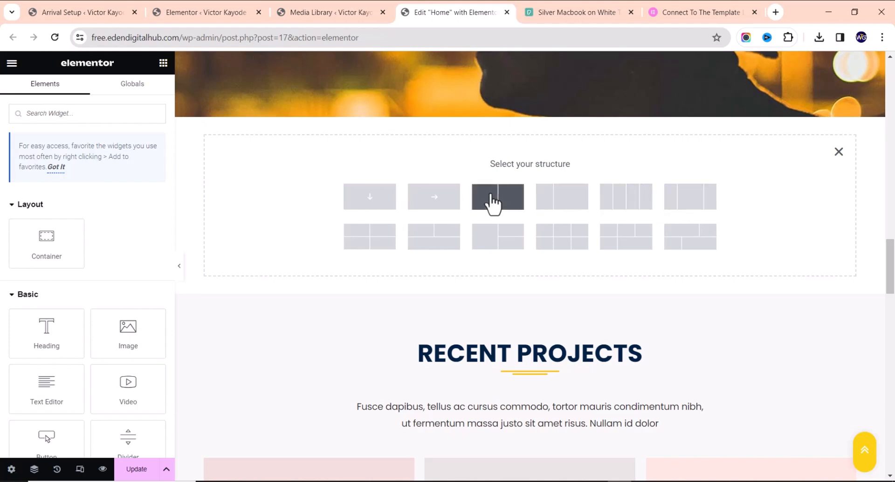
pyautogui.click(511, 201)
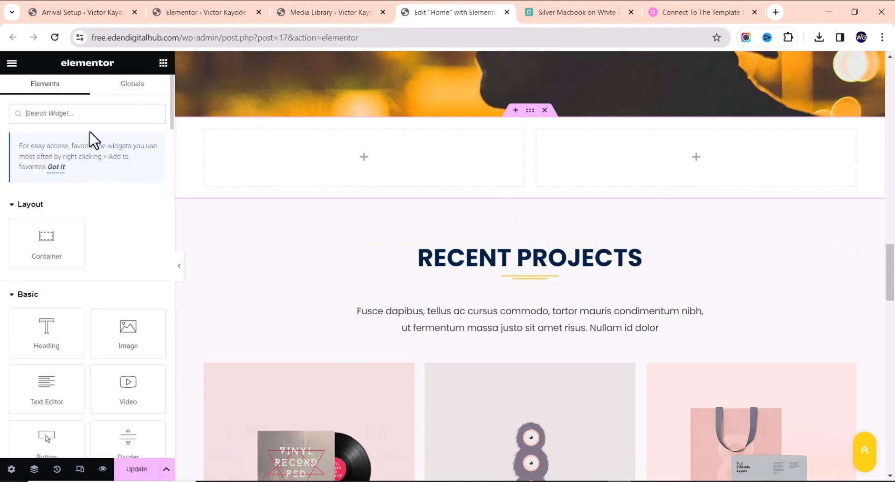
# Drop a Testimonial widget into the left column and select its sample quote and name text
pyautogui.write('TEST')
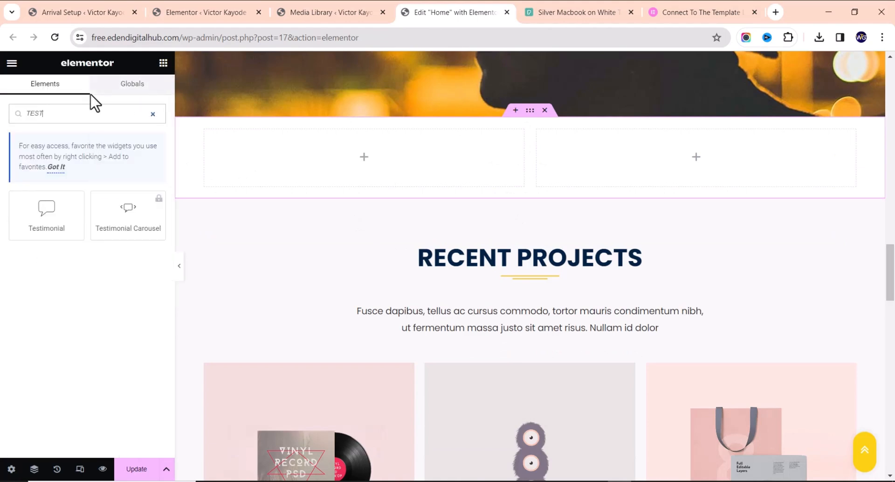
pyautogui.moveTo(72, 203); pyautogui.dragTo(354, 160)
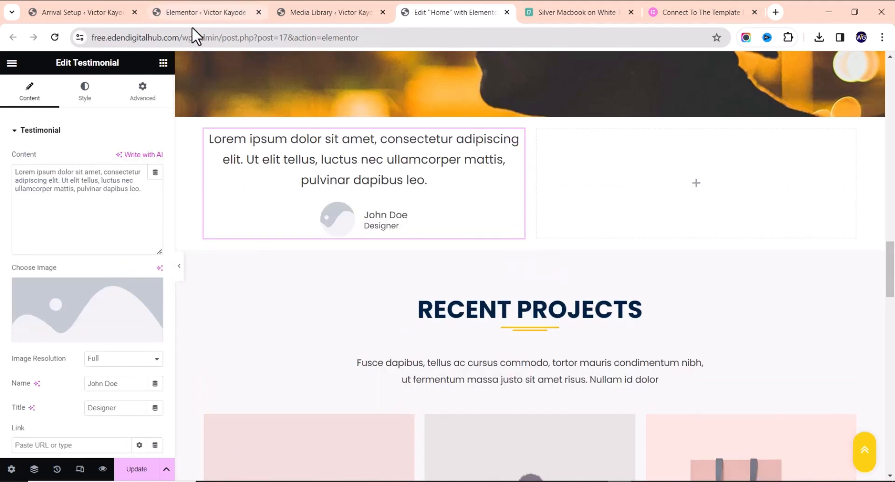
pyautogui.moveTo(144, 193); pyautogui.dragTo(5, 177)
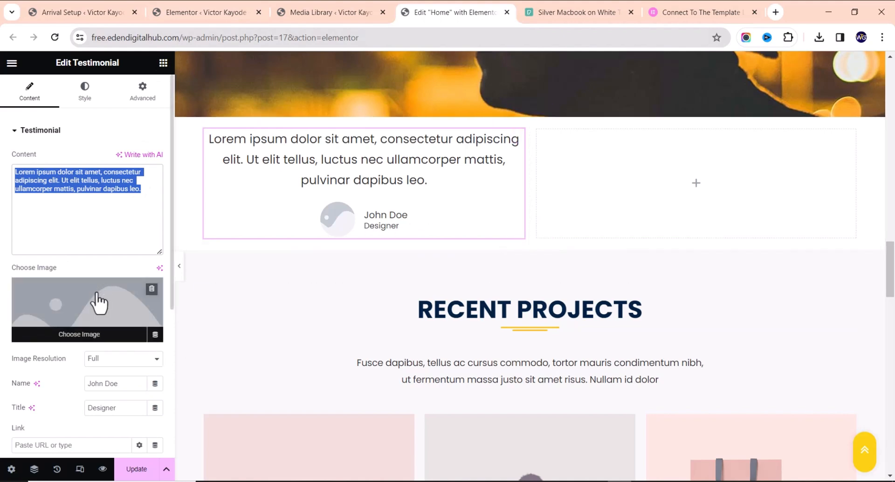
pyautogui.moveTo(117, 383); pyautogui.dragTo(85, 385)
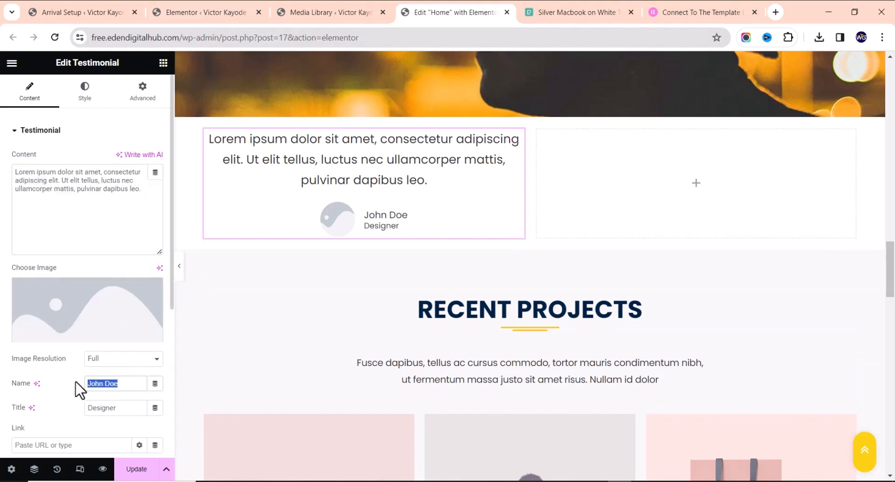
pyautogui.moveTo(126, 406); pyautogui.dragTo(40, 394)
pyautogui.scroll(-5, 54, 364)
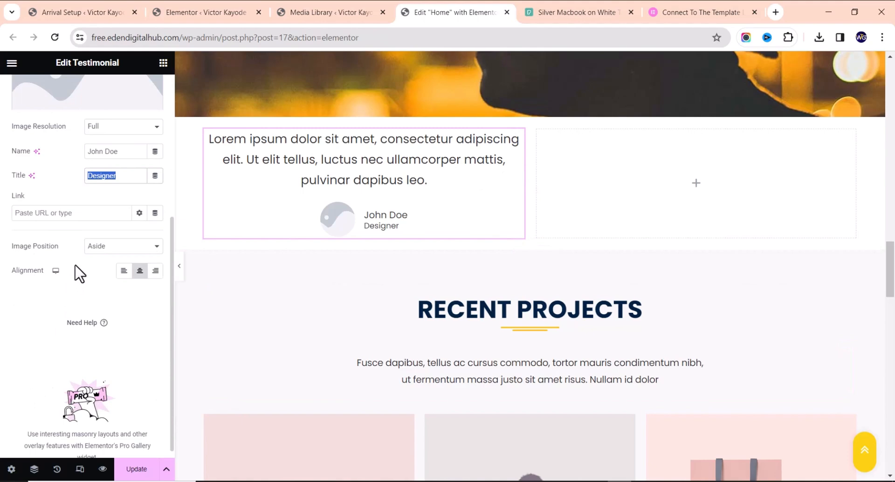
pyautogui.scroll(6, 310, 254)
pyautogui.scroll(-3, 524, 251)
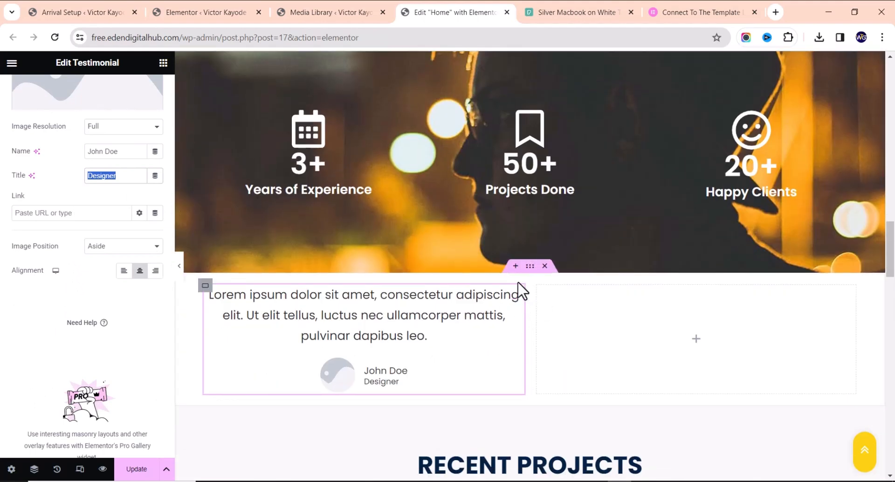
# Give the testimonials container 60px top and bottom padding, with the sides unlinked
pyautogui.click(530, 267)
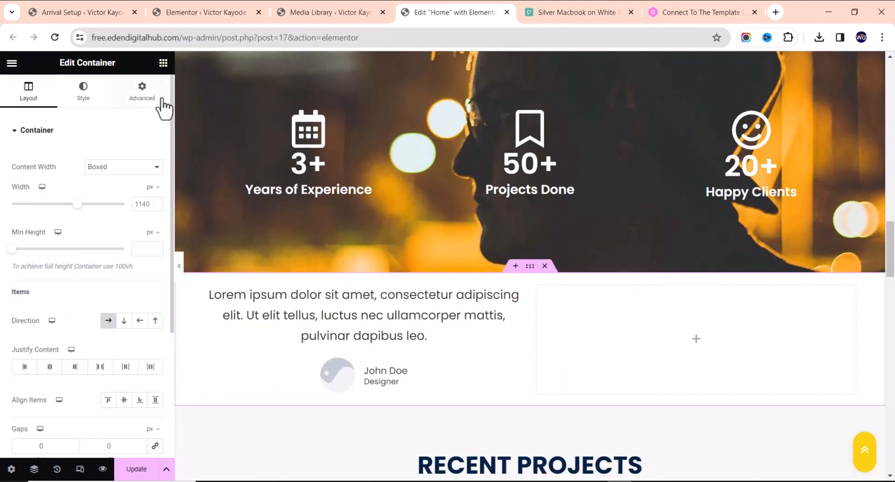
pyautogui.click(142, 92)
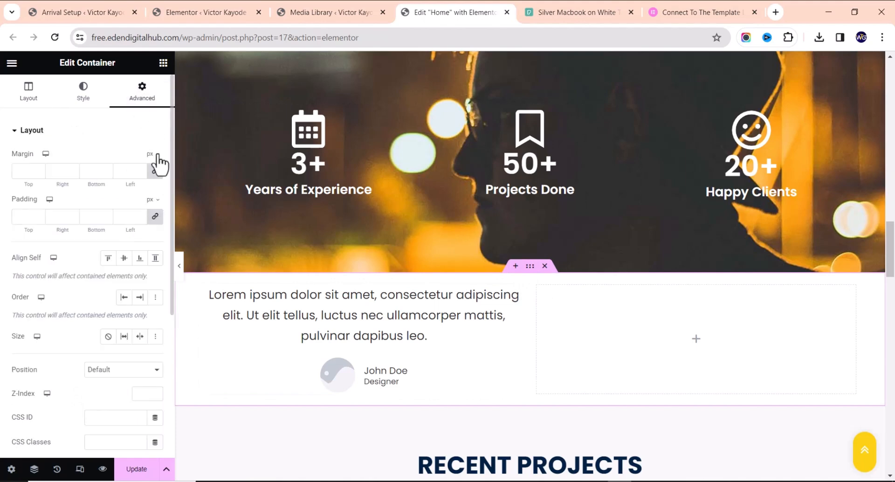
pyautogui.click(155, 216)
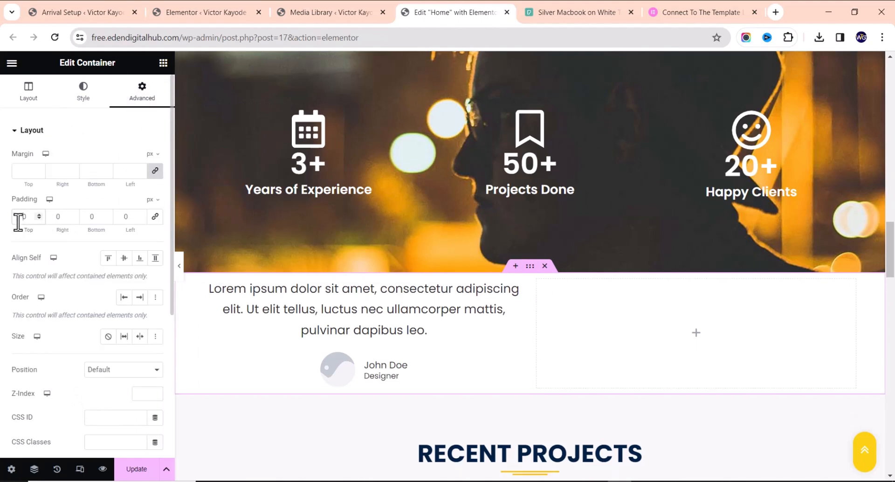
pyautogui.write('6')
pyautogui.write('6')
pyautogui.scroll(-3, 480, 420)
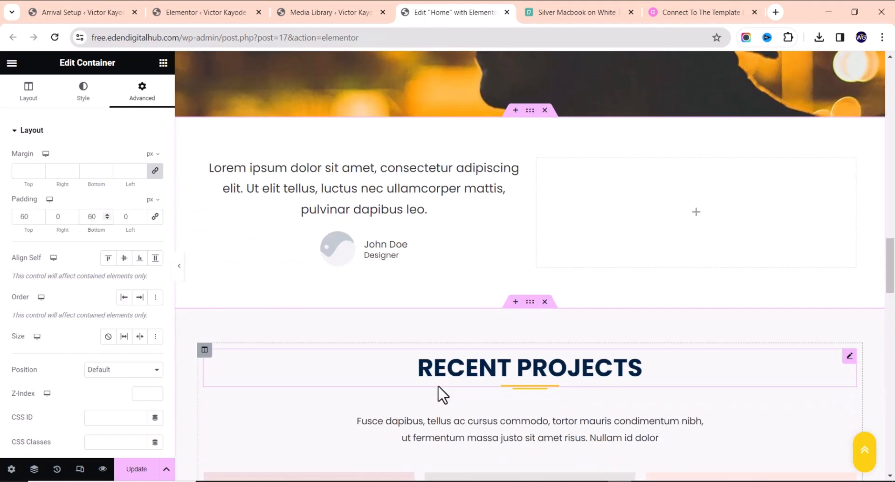
pyautogui.scroll(3, 443, 395)
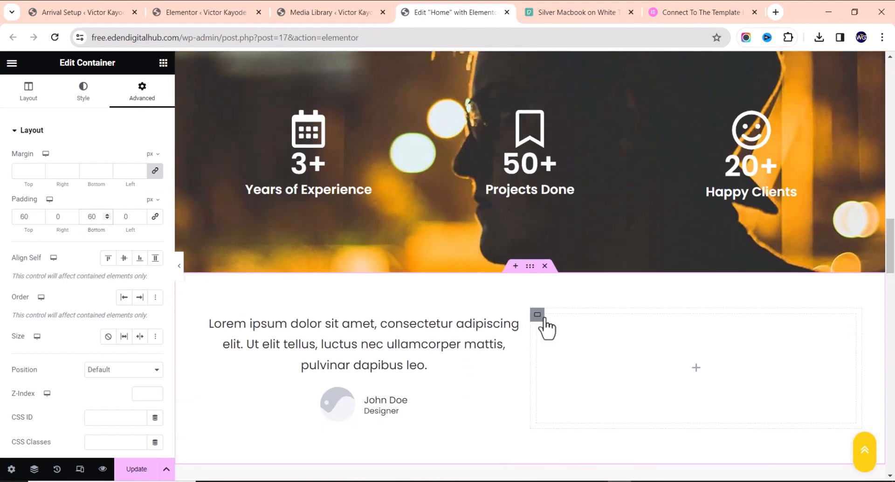
pyautogui.scroll(3, 569, 350)
pyautogui.scroll(-3, 350, 306)
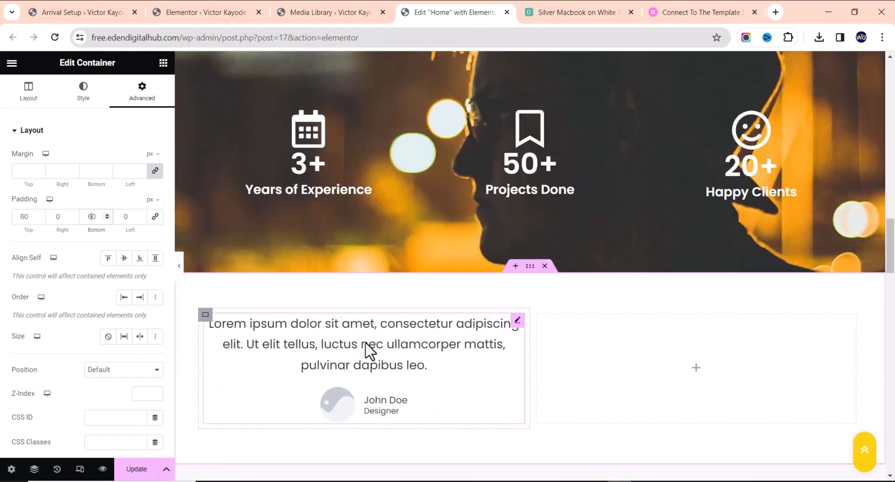
pyautogui.scroll(-2, 355, 326)
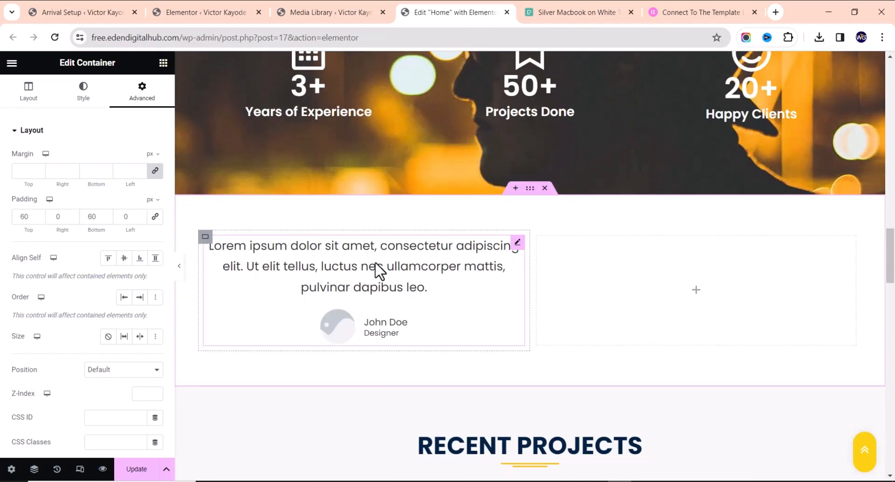
# Duplicate the testimonial and drag the copy into the right column
pyautogui.rightClick(377, 269)
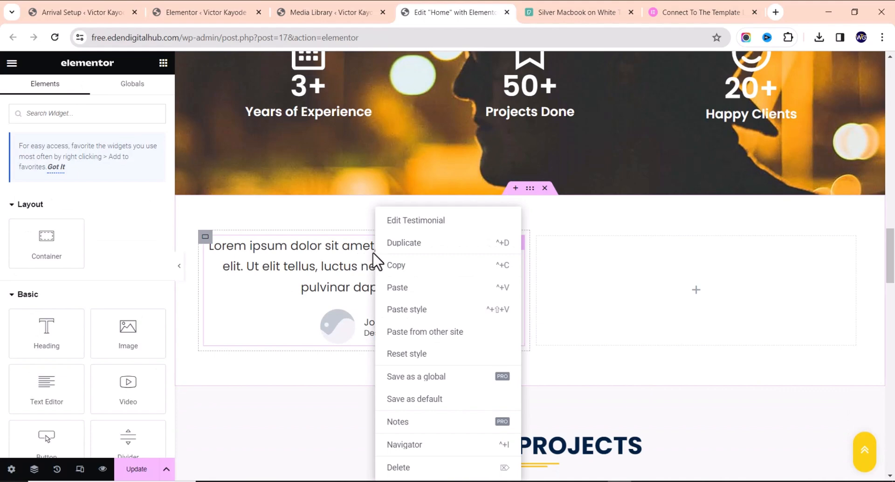
pyautogui.click(401, 244)
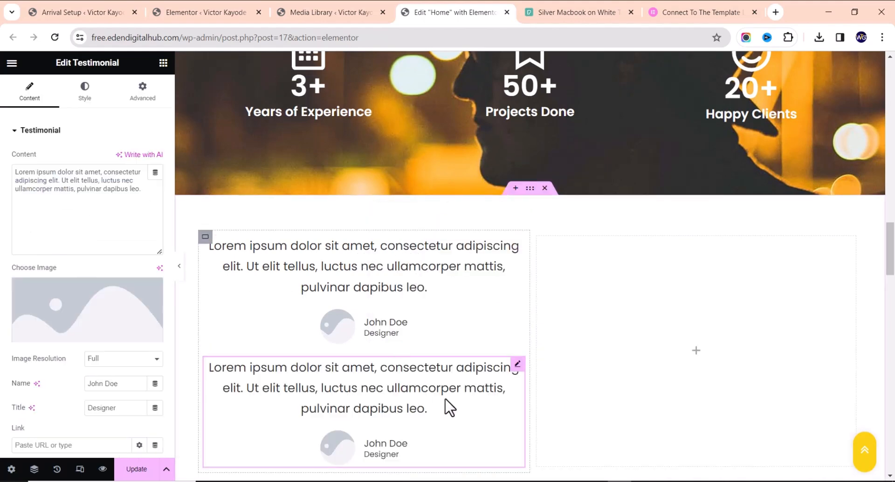
pyautogui.moveTo(517, 364); pyautogui.dragTo(645, 323)
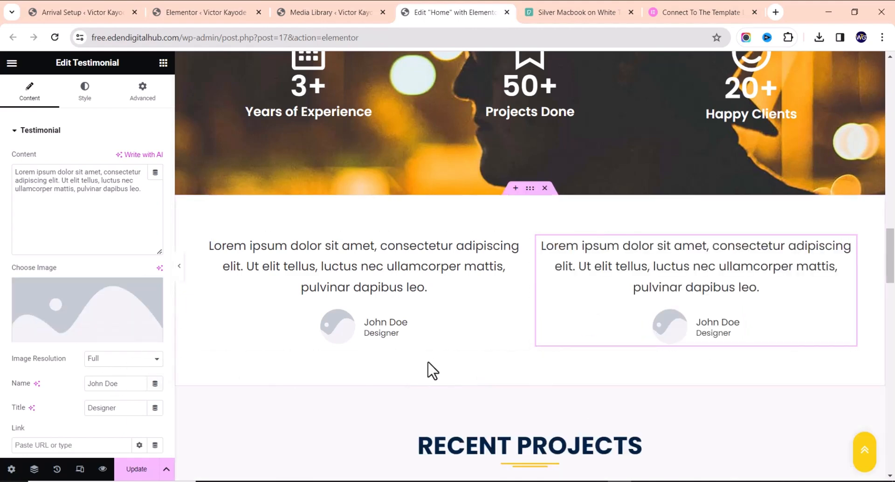
pyautogui.scroll(1, 434, 354)
pyautogui.scroll(10, 435, 340)
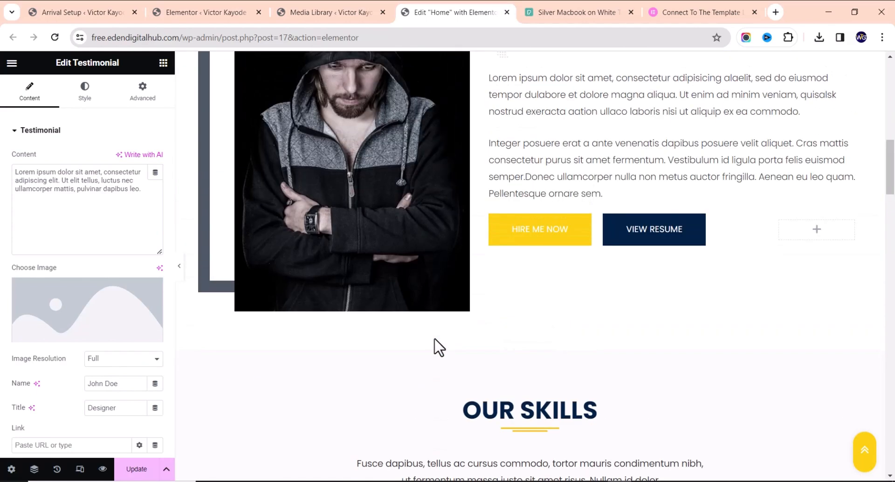
pyautogui.scroll(-3, 436, 354)
pyautogui.scroll(-8, 438, 359)
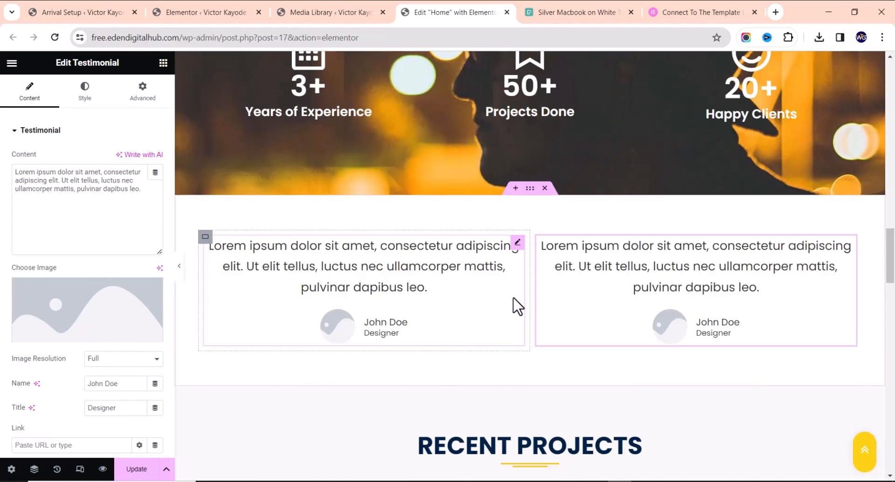
pyautogui.scroll(15, 483, 338)
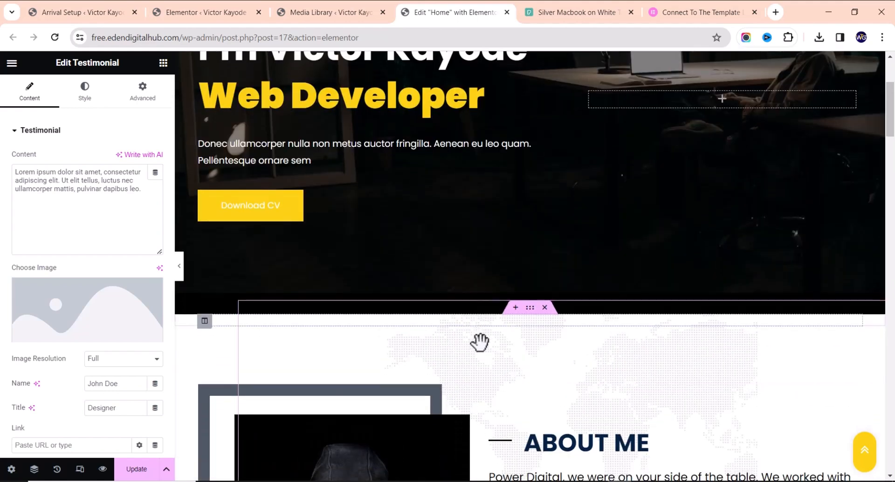
pyautogui.scroll(-3, 480, 342)
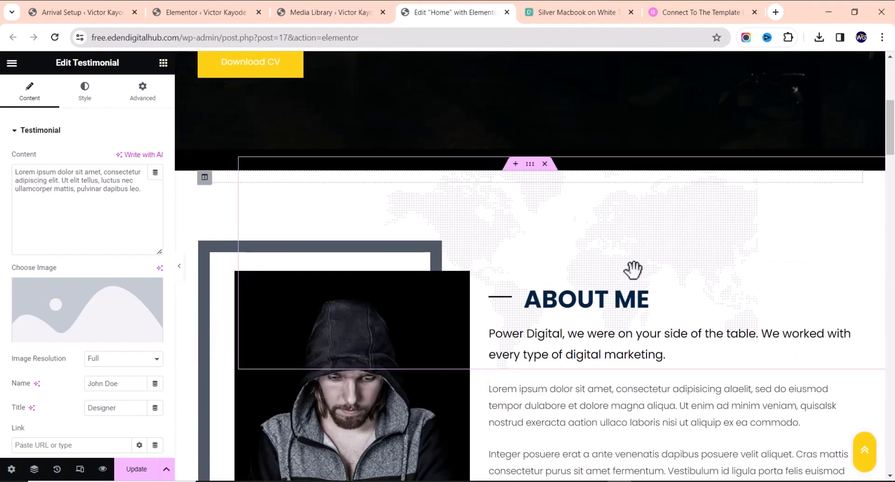
pyautogui.click(550, 232)
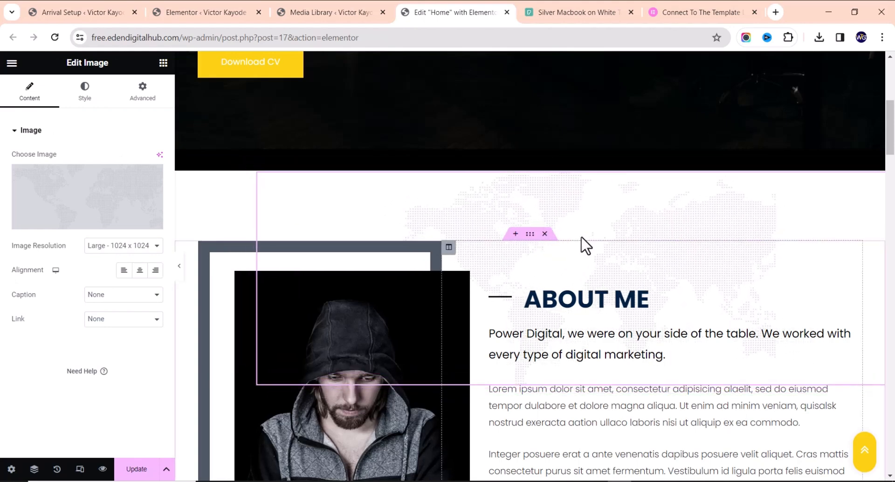
pyautogui.rightClick(574, 210)
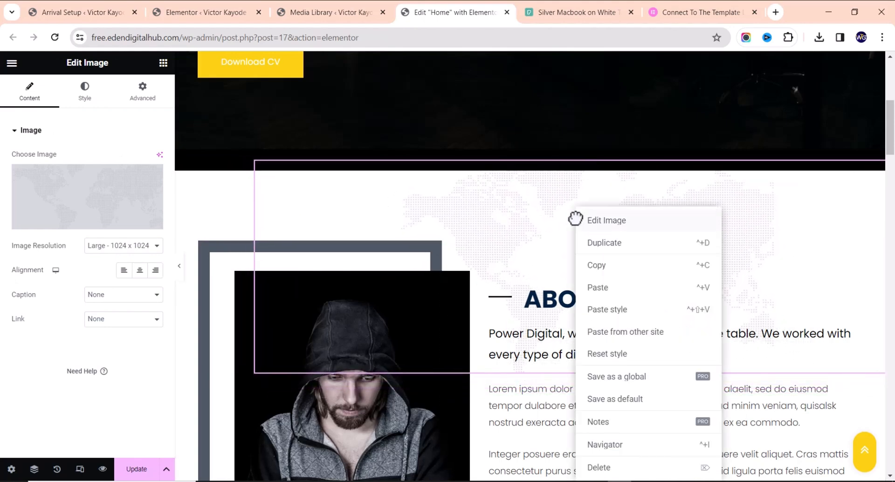
pyautogui.click(597, 265)
pyautogui.scroll(-20, 564, 264)
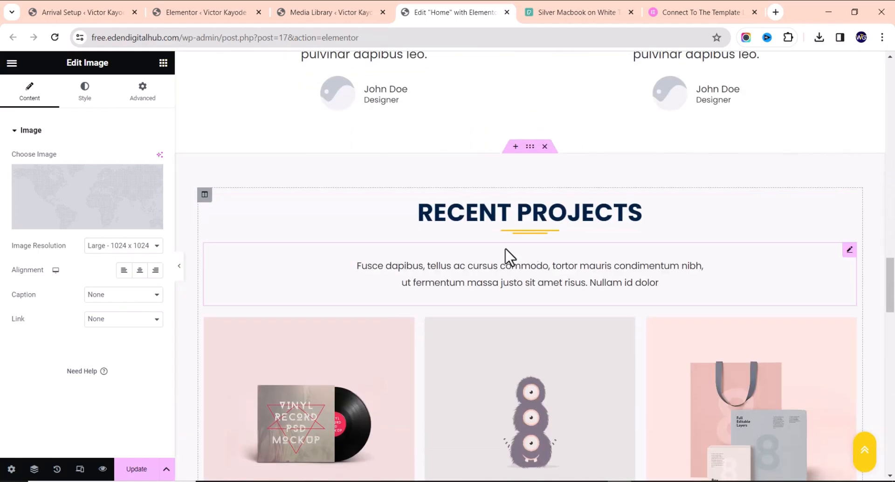
pyautogui.scroll(3, 513, 264)
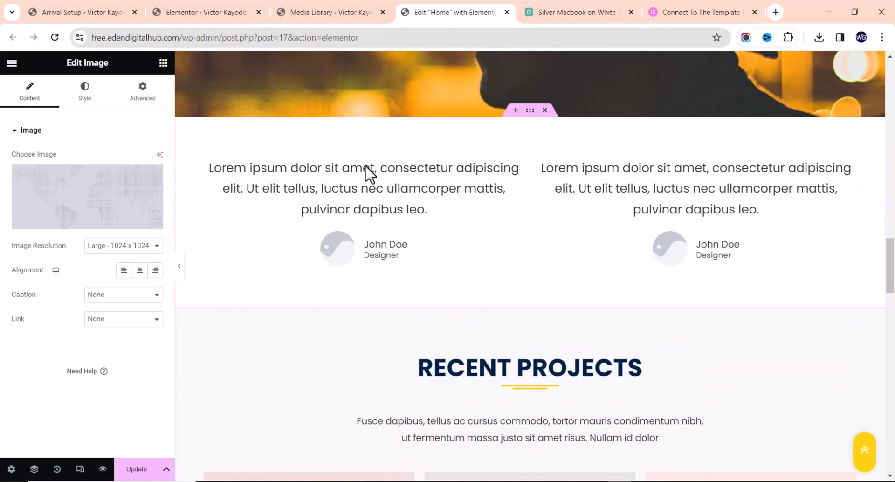
pyautogui.rightClick(448, 179)
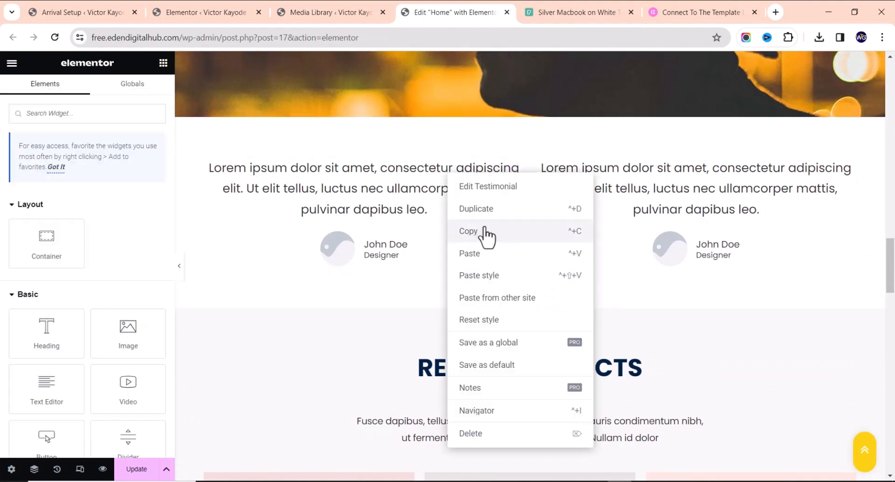
pyautogui.click(486, 256)
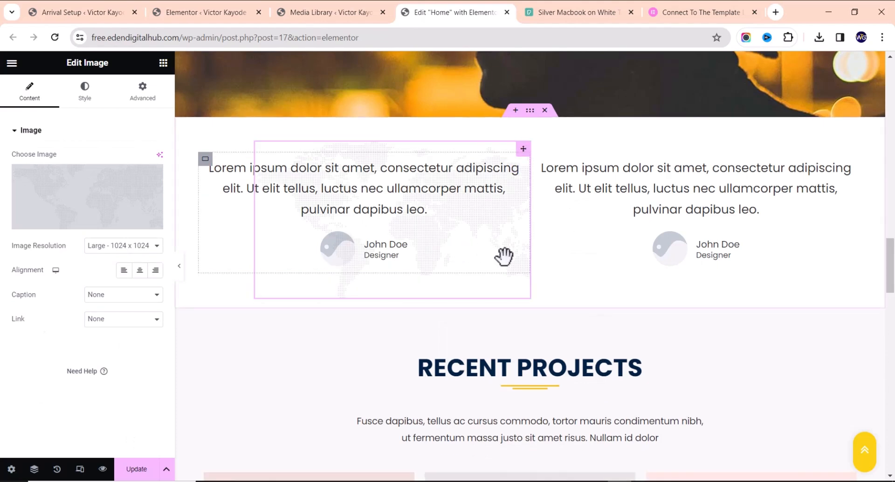
pyautogui.moveTo(520, 214); pyautogui.dragTo(447, 215)
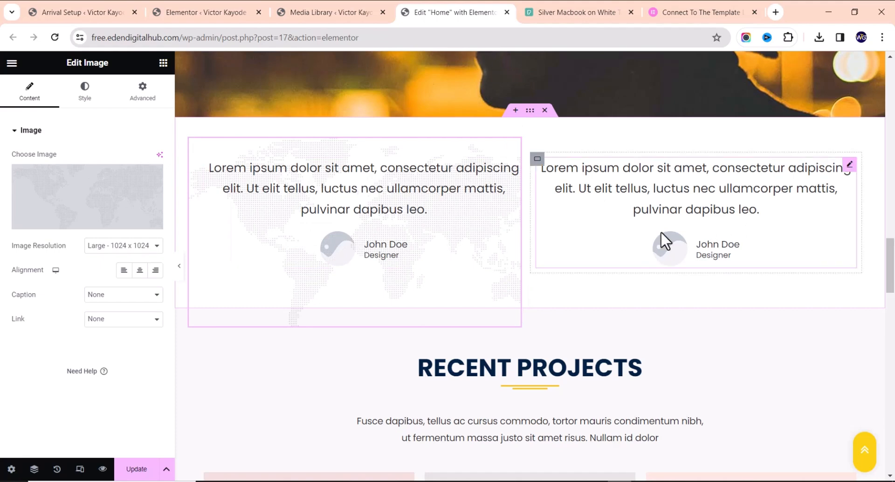
pyautogui.rightClick(483, 256)
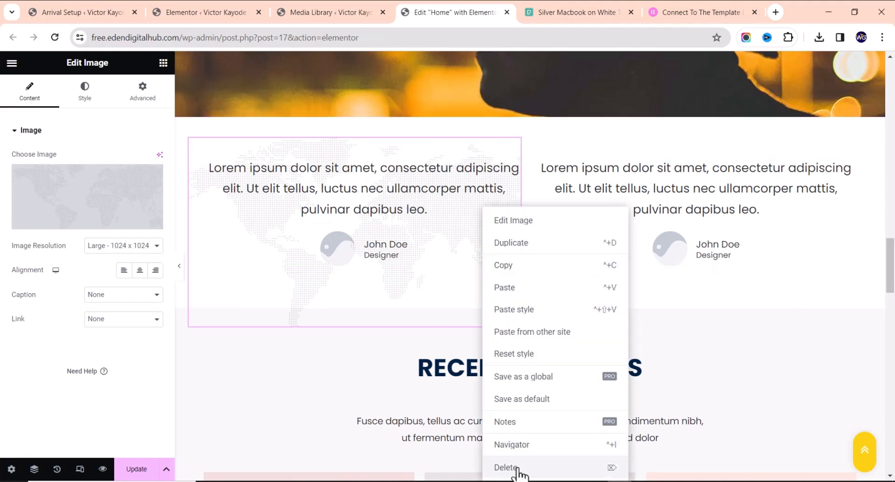
pyautogui.press('Delete')
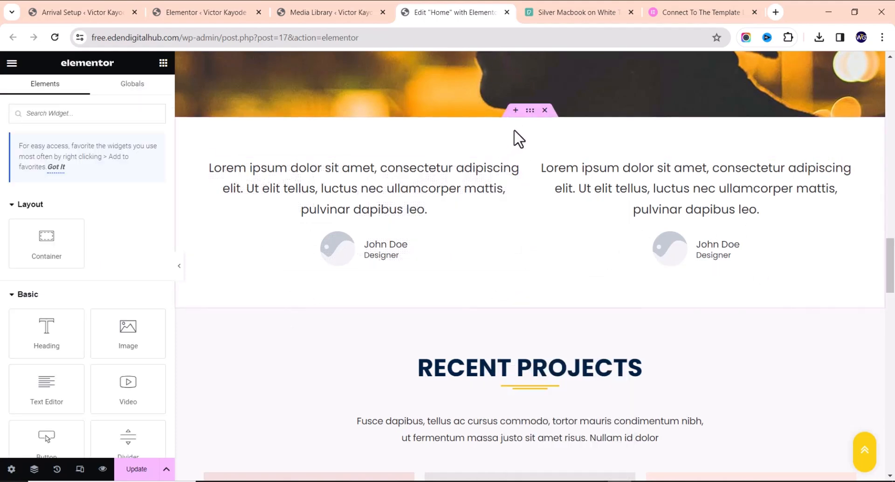
# Select the testimonials container above Recent Projects and bring up its actions menu
pyautogui.click(530, 111)
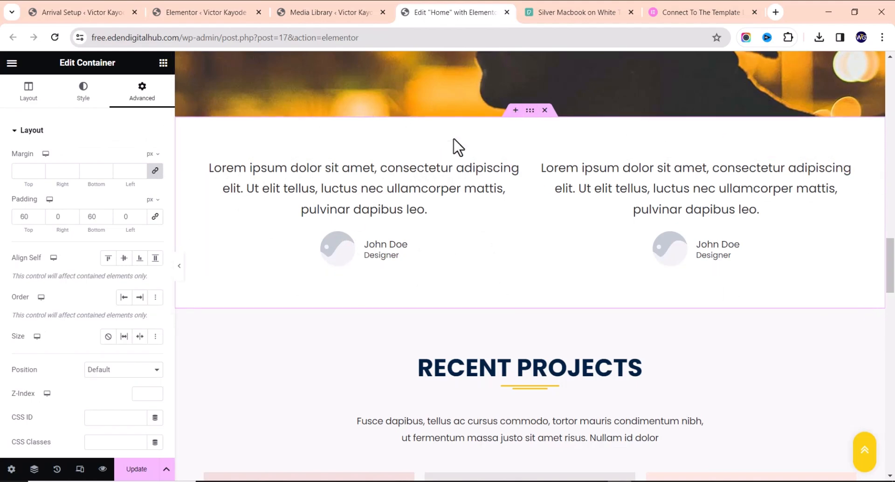
pyautogui.rightClick(530, 111)
# Paste the world-map image and position it centred behind both placeholder testimonials
pyautogui.click(552, 218)
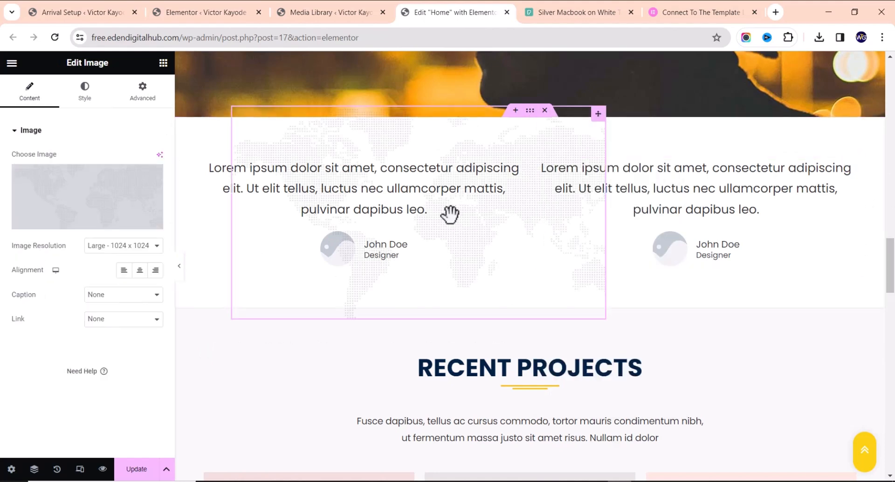
pyautogui.moveTo(562, 143); pyautogui.dragTo(634, 187)
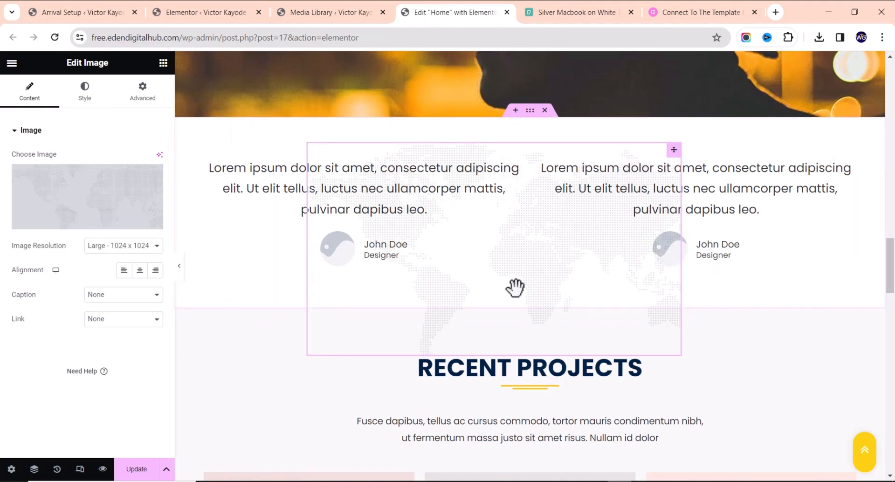
pyautogui.moveTo(511, 278); pyautogui.dragTo(526, 218)
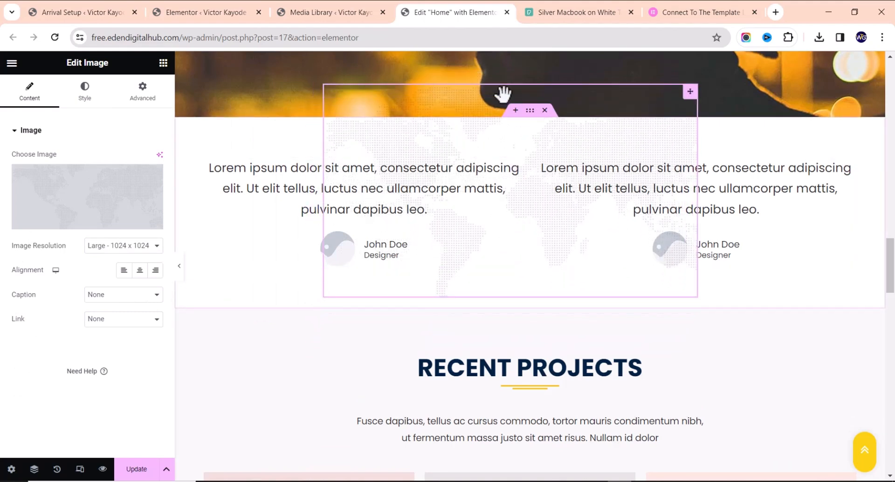
pyautogui.moveTo(522, 84); pyautogui.dragTo(512, 181)
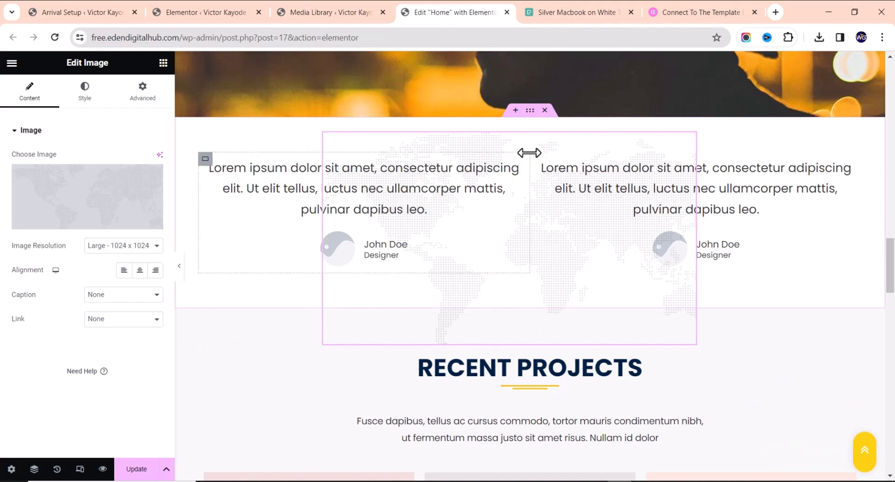
pyautogui.moveTo(532, 146); pyautogui.dragTo(549, 137)
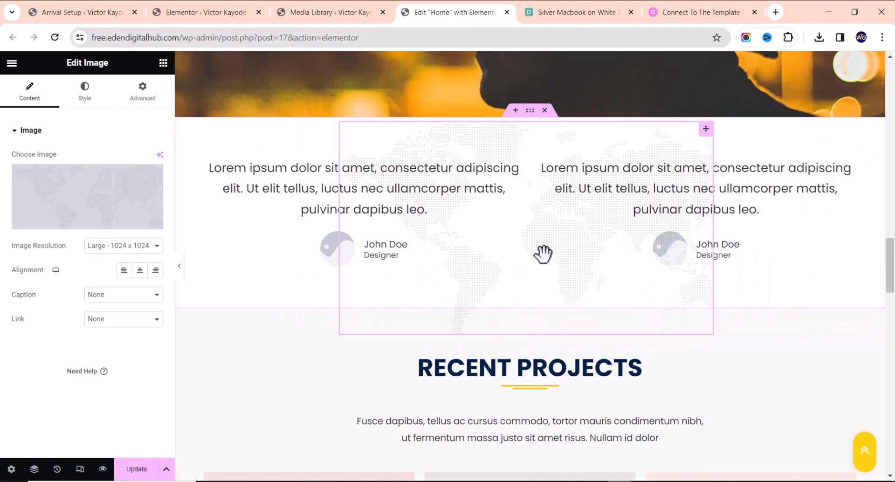
pyautogui.click(228, 161)
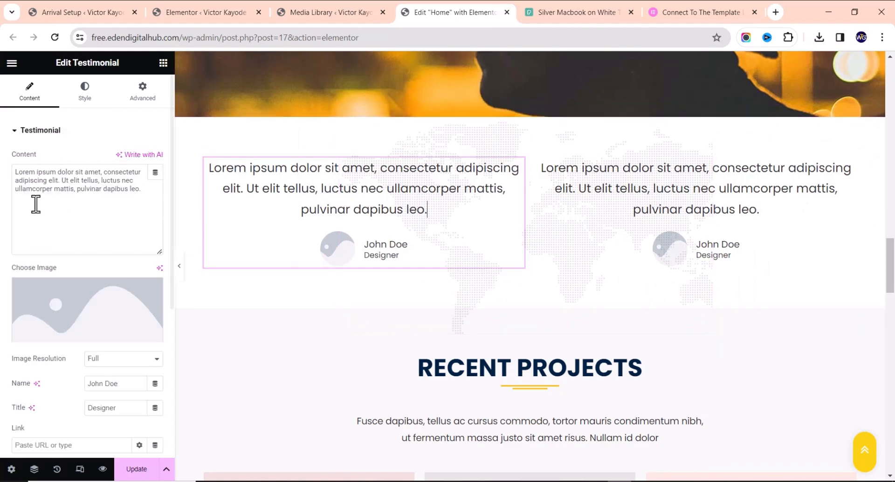
# Scroll down to Recent Projects and select a project image in the Basic Gallery
pyautogui.scroll(-5, 689, 373)
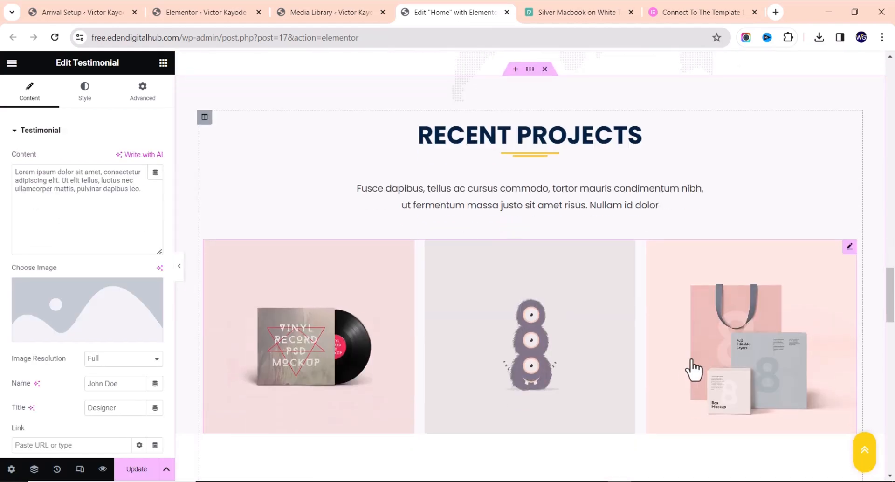
pyautogui.scroll(5, 670, 359)
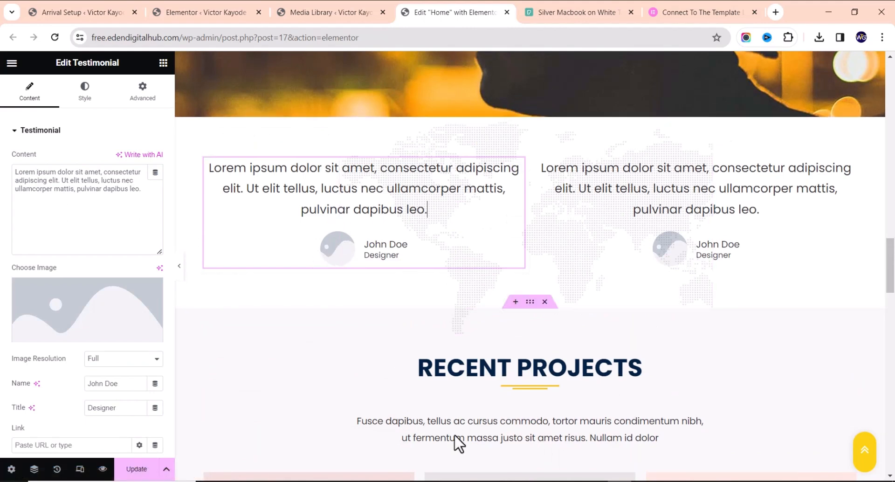
pyautogui.scroll(-3, 93, 326)
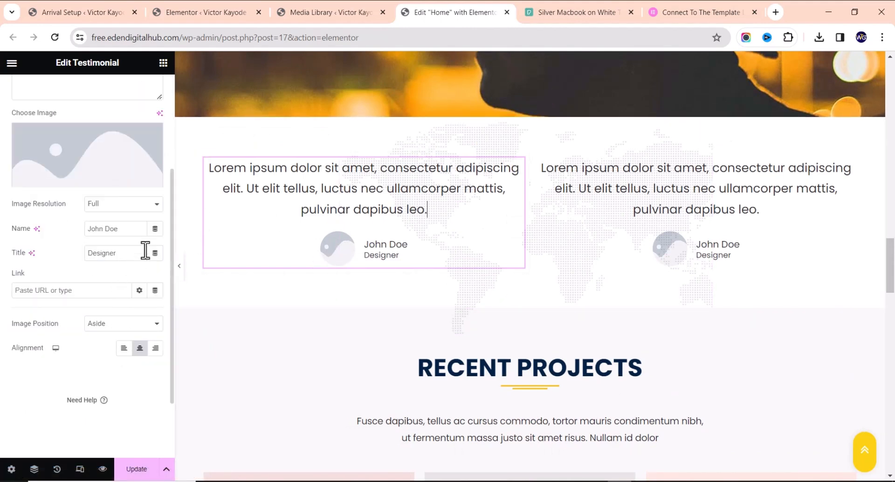
pyautogui.scroll(-3, 370, 354)
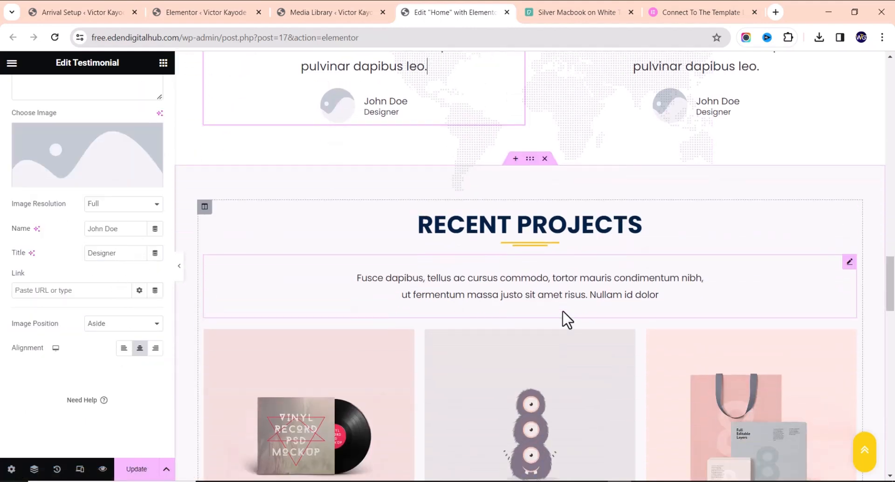
pyautogui.scroll(-2, 466, 354)
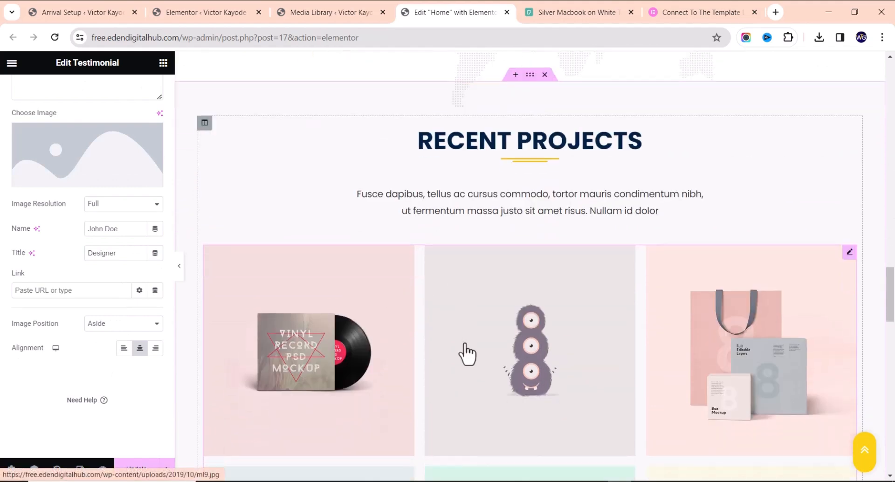
pyautogui.click(656, 295)
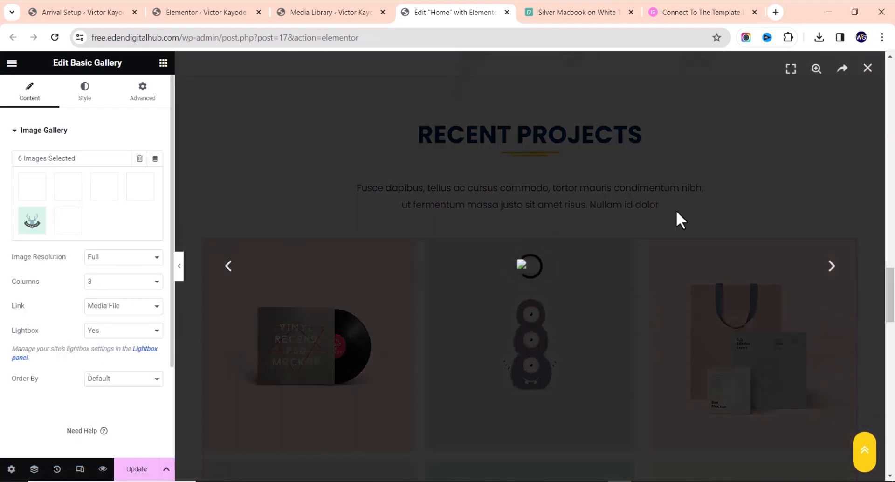
# Close the lightbox preview and open the Recent Projects gallery's image list
pyautogui.click(869, 69)
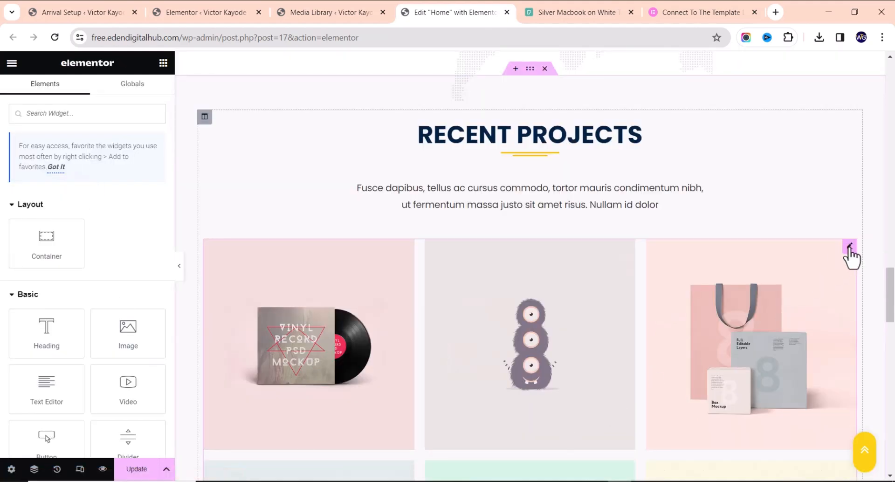
pyautogui.click(850, 250)
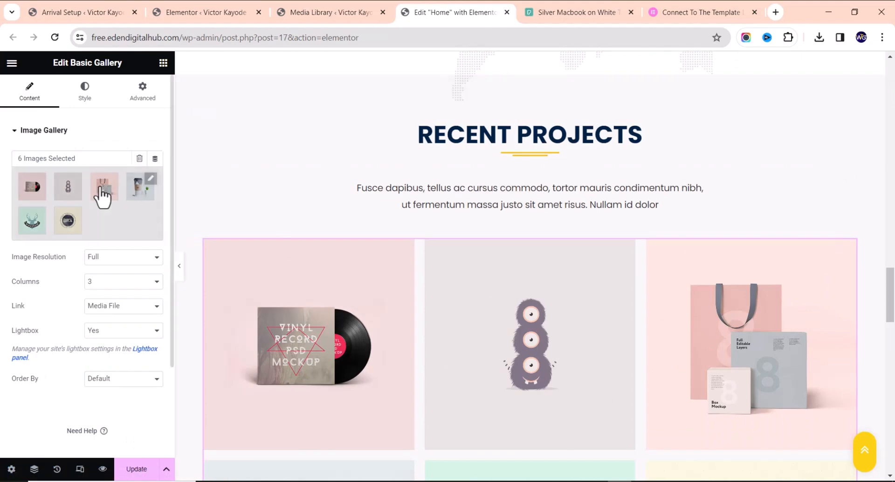
pyautogui.click(124, 215)
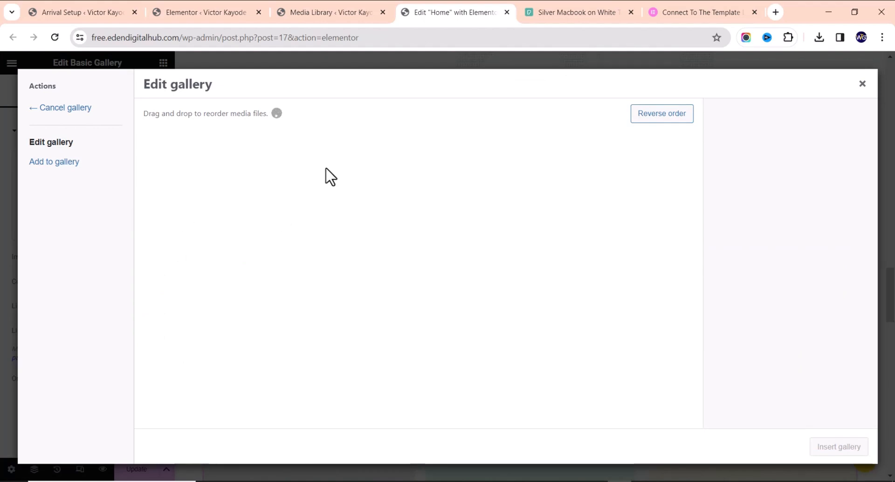
# Browse Add to gallery and Upload files, then close the dialog without saving changes
pyautogui.click(90, 171)
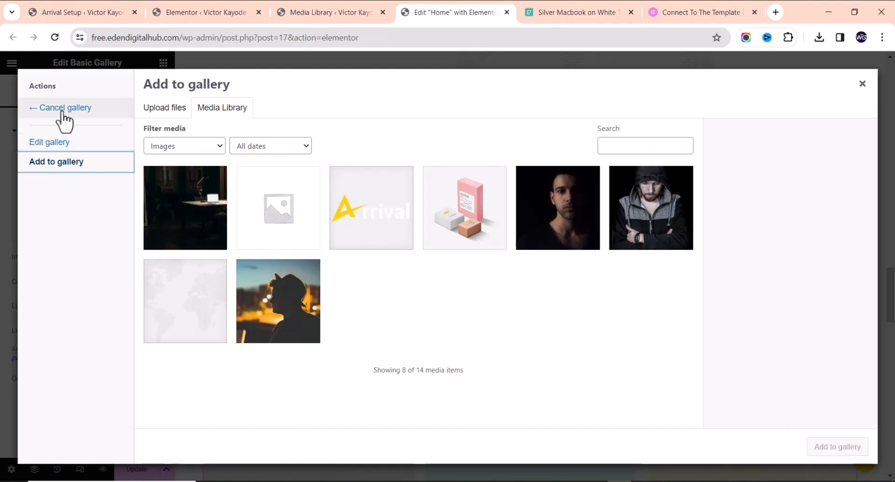
pyautogui.click(59, 146)
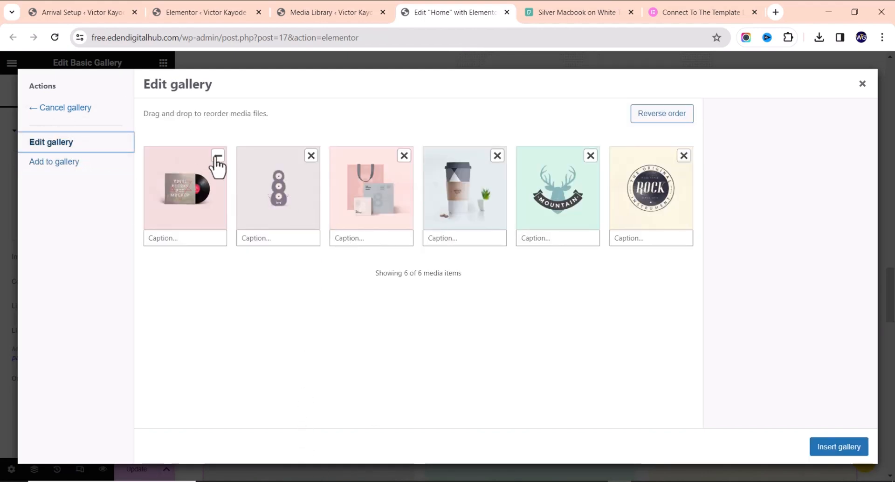
pyautogui.click(213, 158)
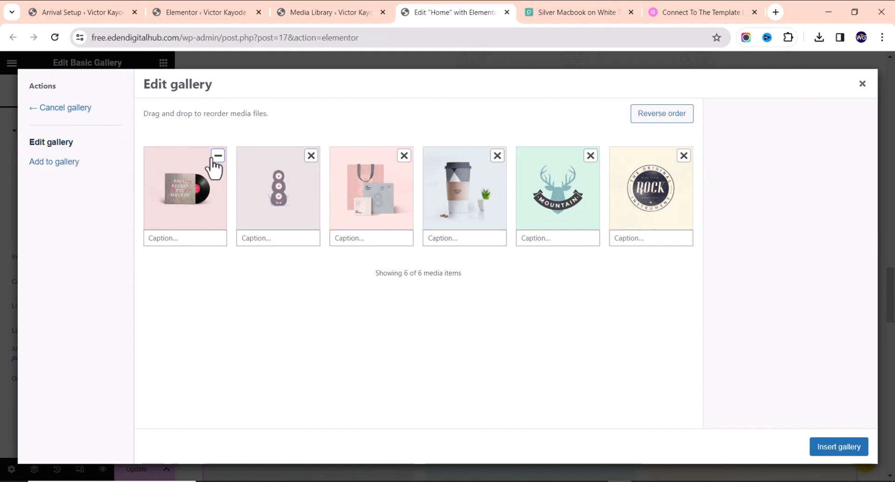
pyautogui.click(49, 164)
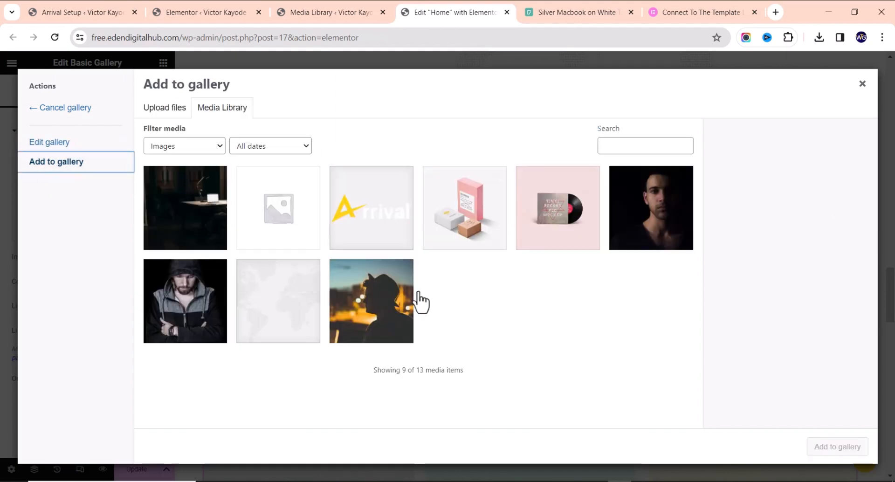
pyautogui.click(168, 108)
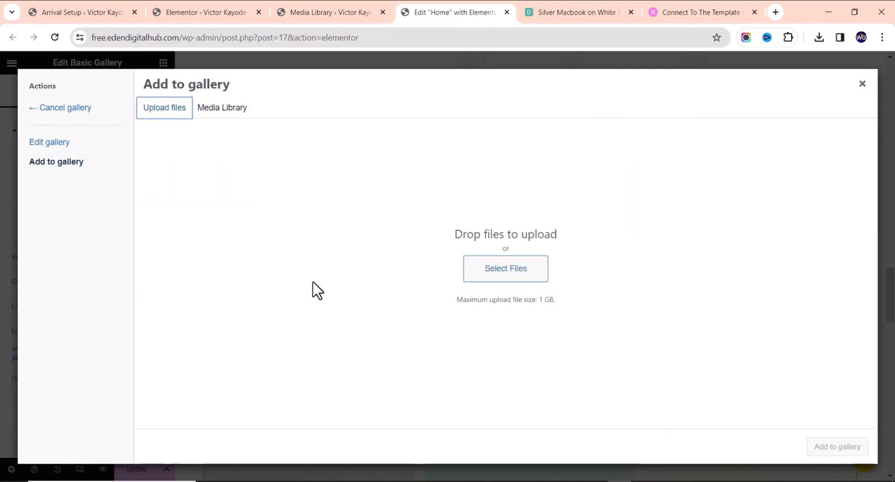
pyautogui.click(862, 84)
# Delete the Visit Us address entry from the Get In Touch contact list
pyautogui.scroll(-10, 466, 306)
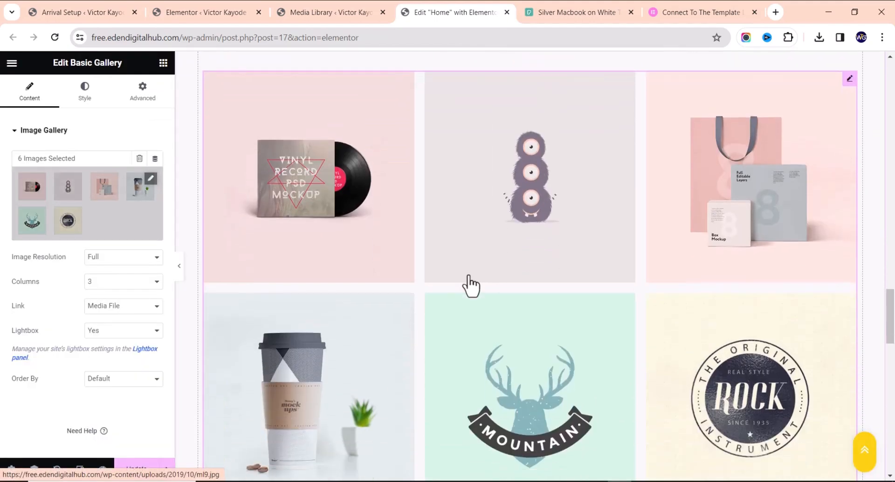
pyautogui.scroll(-2, 502, 180)
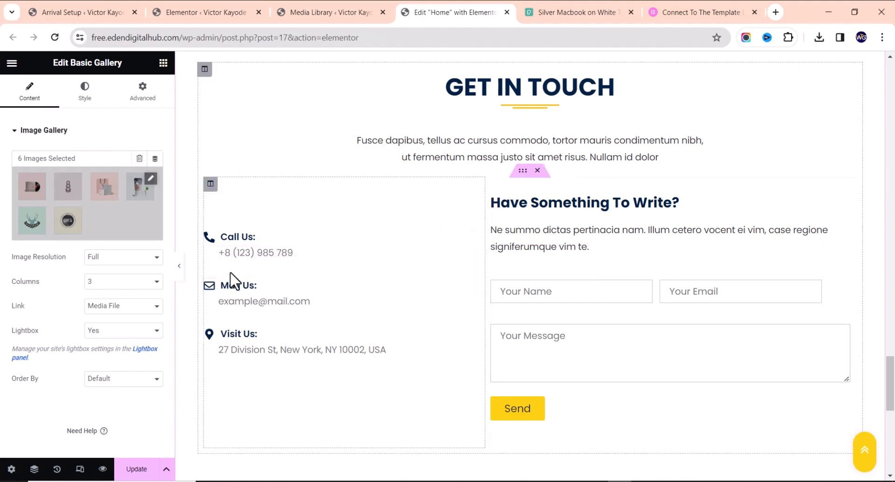
pyautogui.click(282, 266)
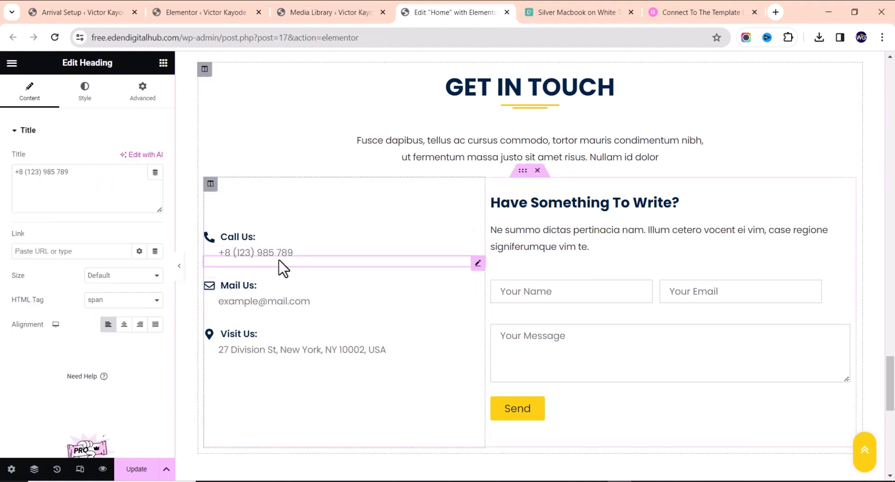
pyautogui.moveTo(88, 194); pyautogui.dragTo(2, 191)
pyautogui.click(95, 179)
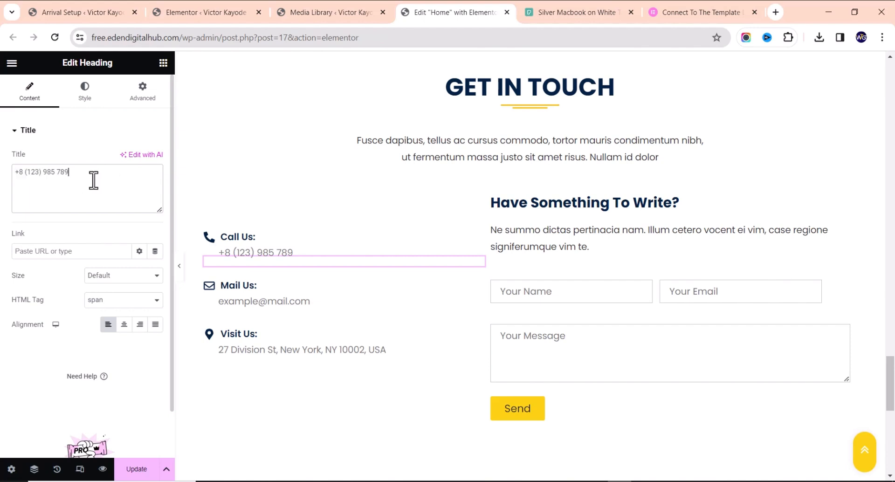
pyautogui.click(326, 322)
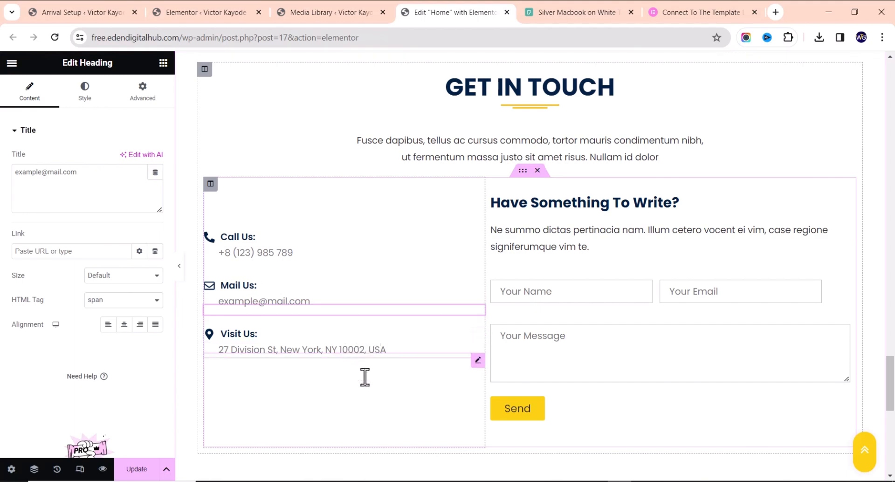
pyautogui.rightClick(357, 359)
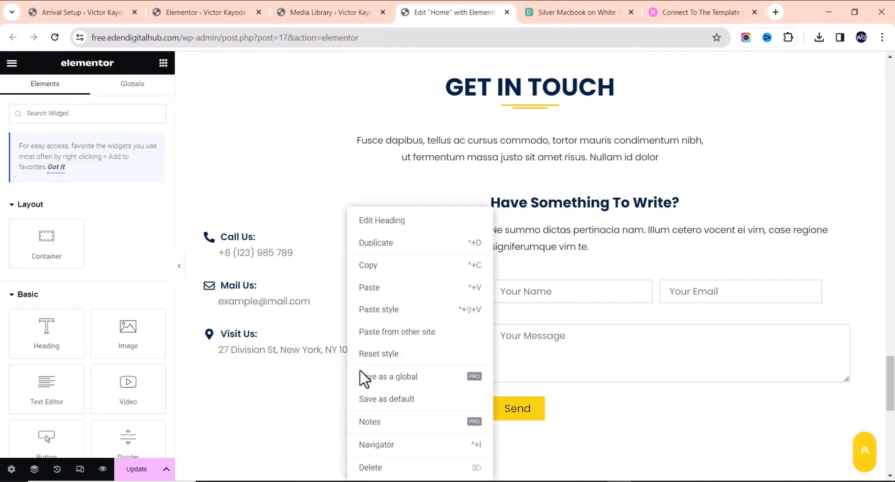
pyautogui.click(404, 468)
pyautogui.rightClick(268, 340)
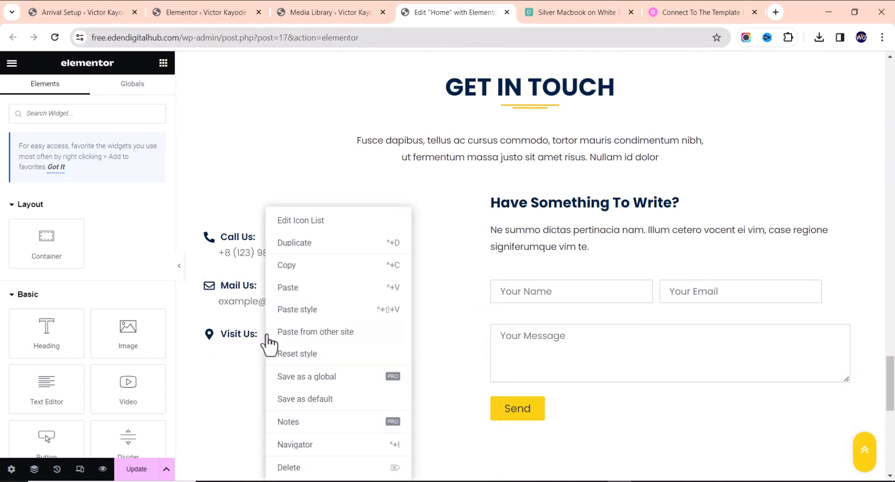
pyautogui.click(290, 468)
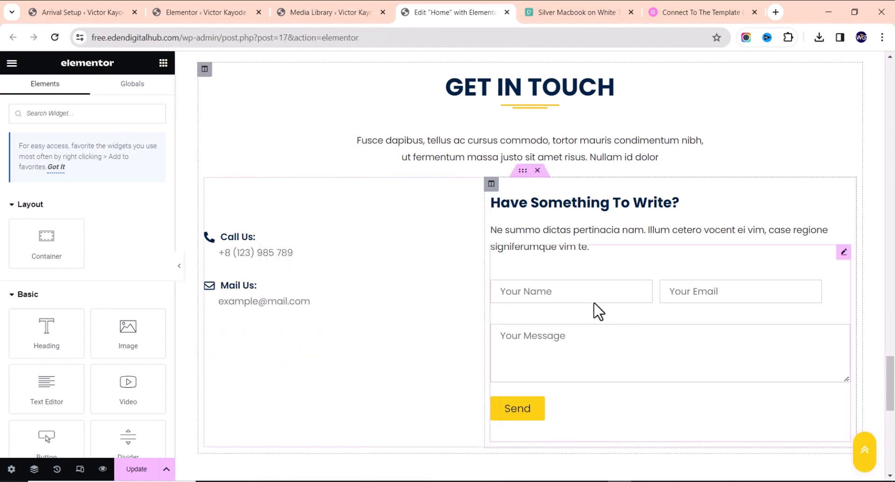
# Delete the paragraph under Have Something To Write?
pyautogui.click(618, 232)
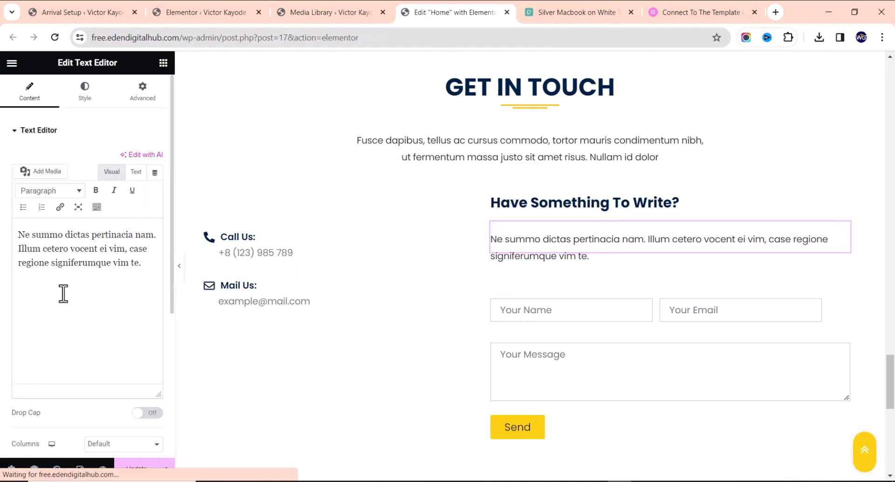
pyautogui.rightClick(605, 239)
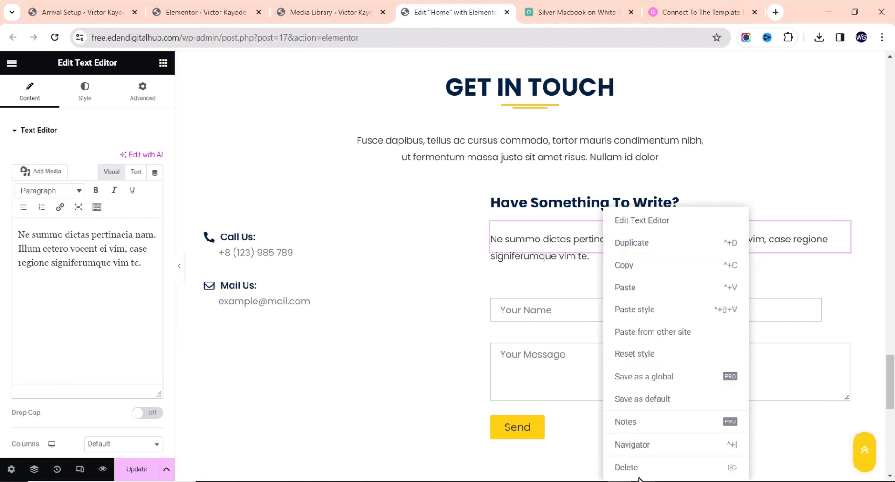
pyautogui.press('Delete')
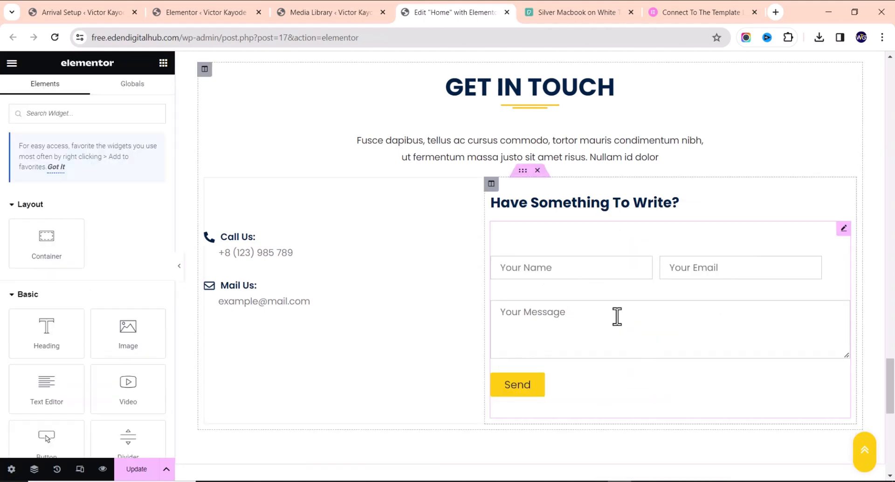
# Review the contact form shortcode settings, update the Home page, and switch to the Media Library
pyautogui.click(843, 230)
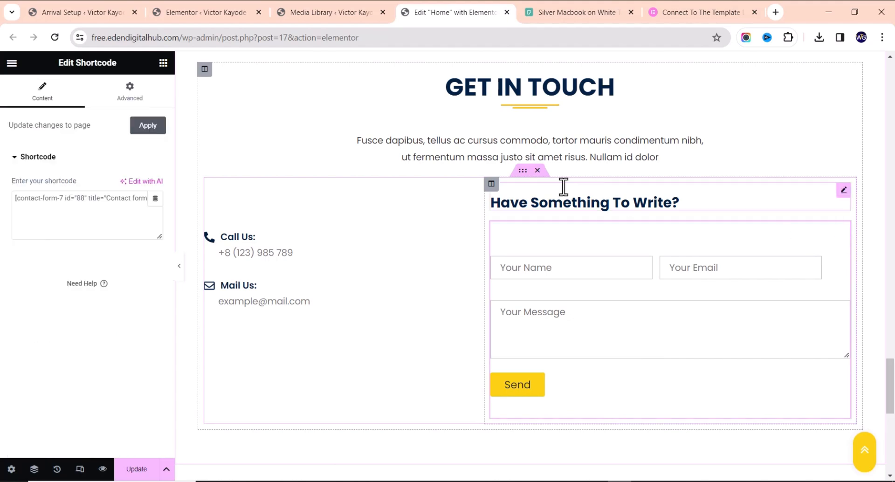
pyautogui.scroll(-8, 587, 274)
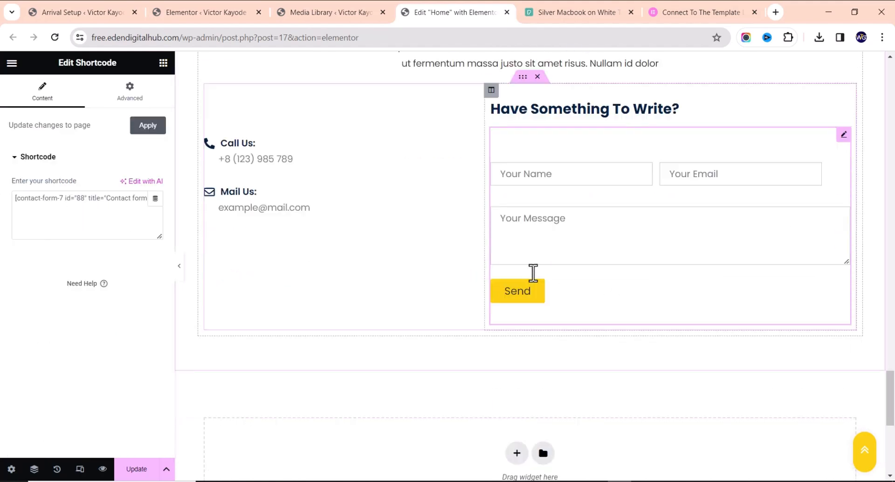
pyautogui.scroll(-2, 524, 291)
pyautogui.scroll(15, 535, 270)
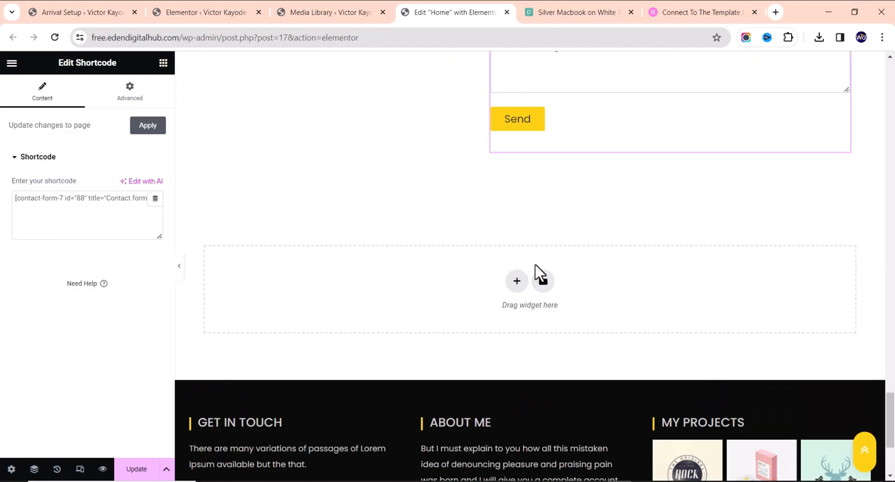
pyautogui.scroll(10, 490, 285)
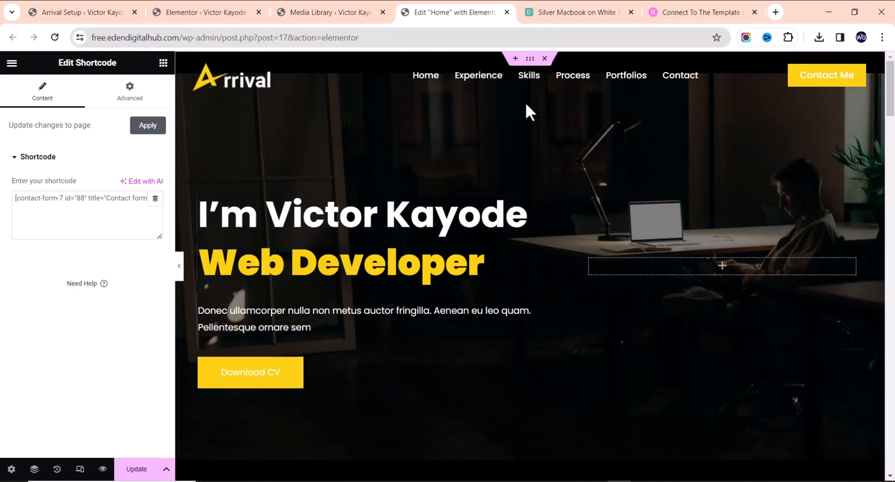
pyautogui.scroll(-5, 662, 322)
pyautogui.scroll(-20, 662, 322)
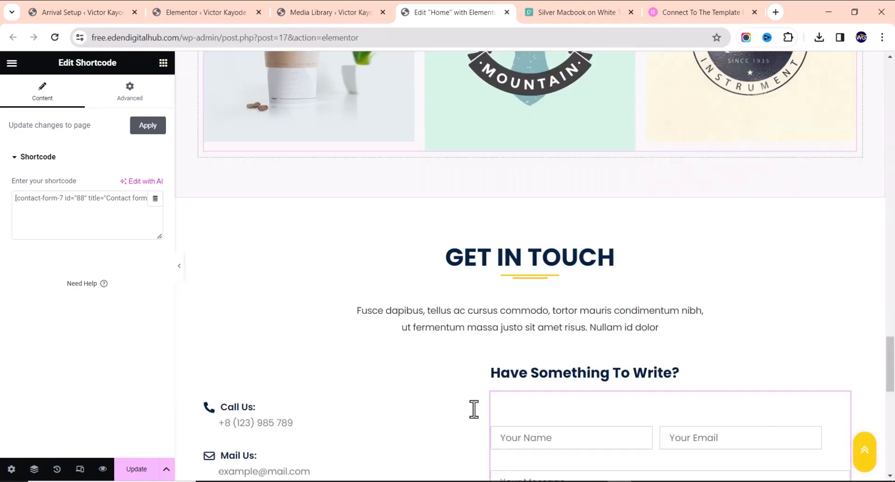
pyautogui.scroll(10, 536, 345)
pyautogui.scroll(-7, 555, 401)
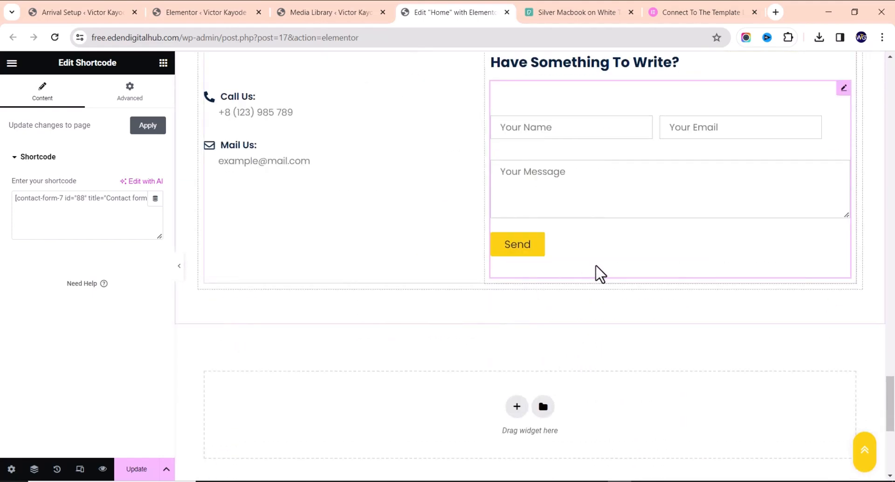
pyautogui.scroll(2, 638, 245)
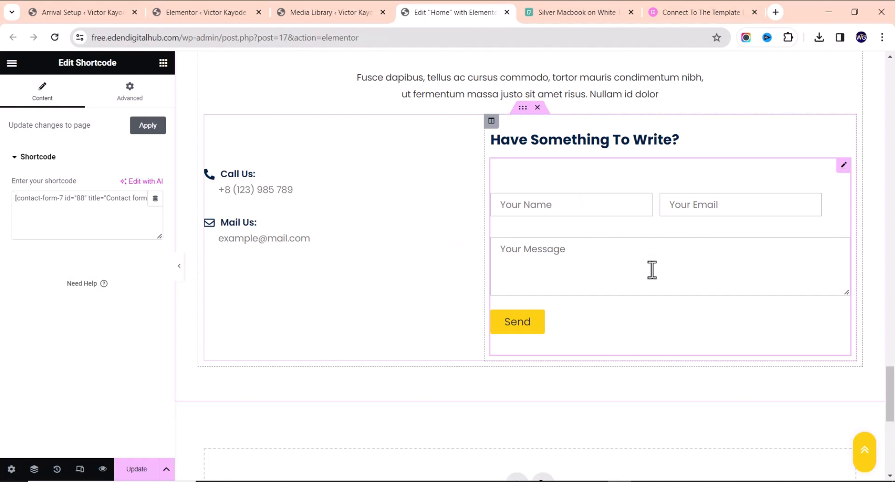
pyautogui.click(136, 469)
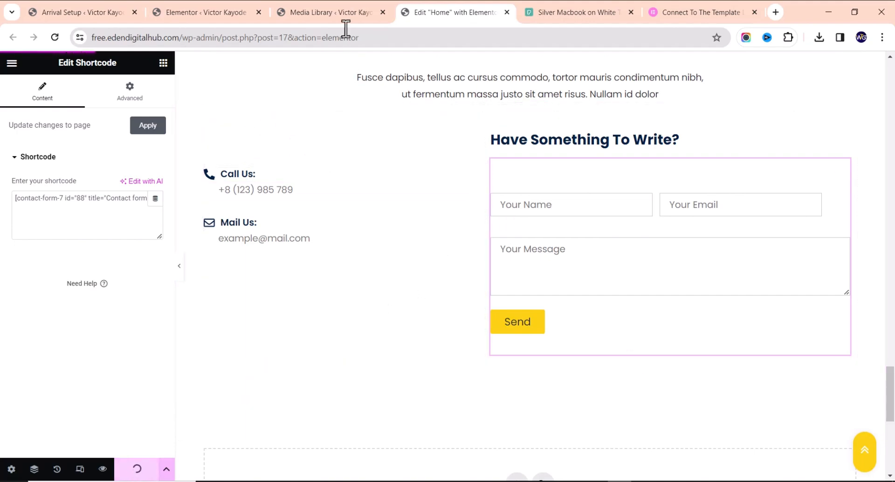
pyautogui.click(329, 14)
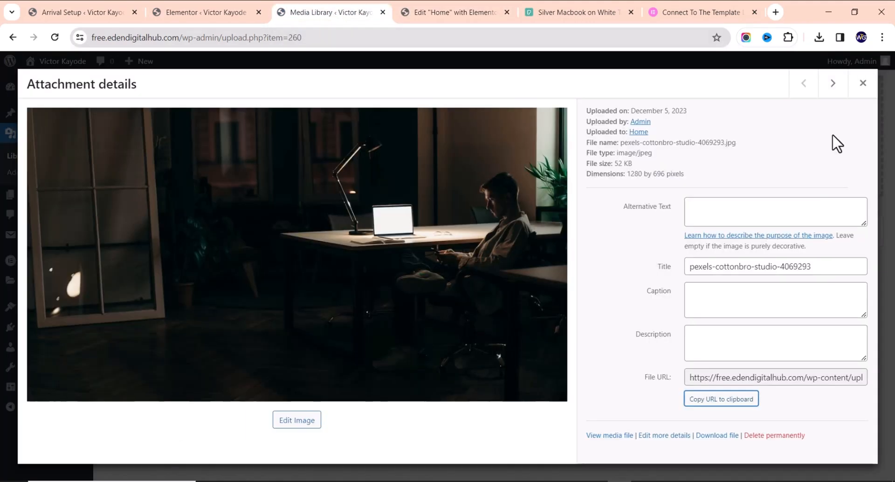
# Close the attachment details and open Contact form 1 for editing
pyautogui.click(862, 84)
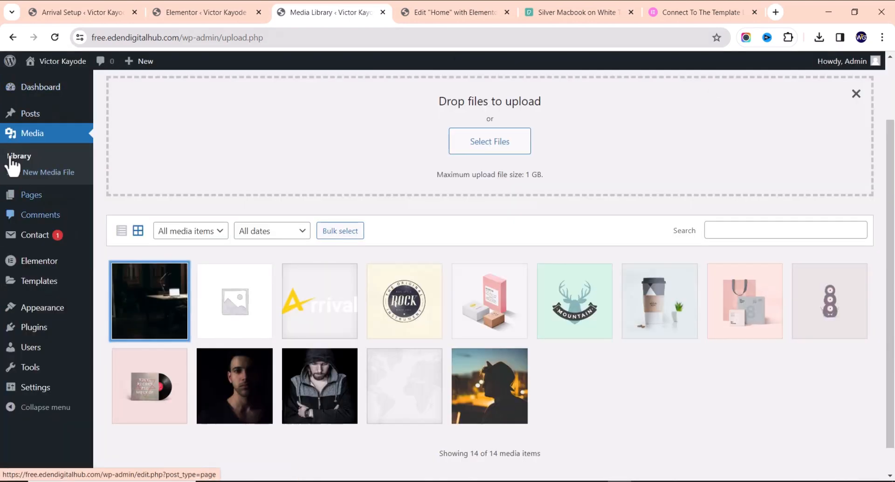
pyautogui.moveTo(21, 238)
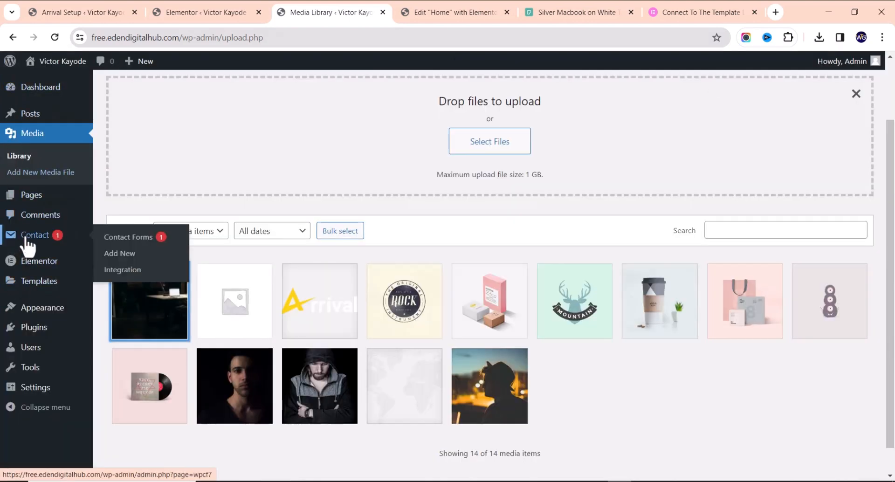
pyautogui.click(28, 241)
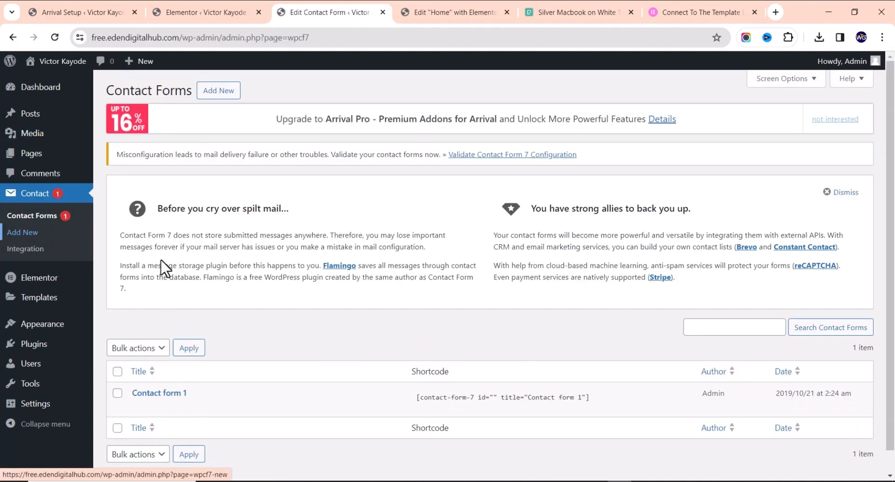
pyautogui.scroll(-1, 367, 313)
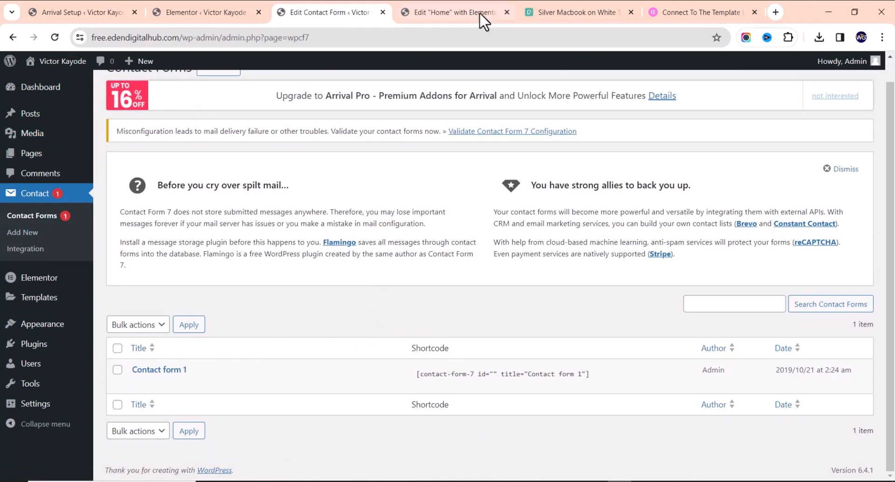
pyautogui.moveTo(160, 380)
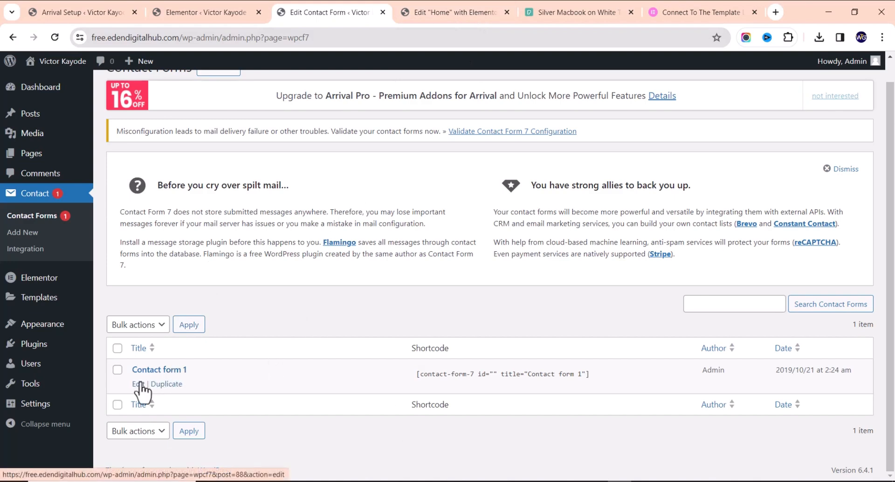
pyautogui.click(138, 384)
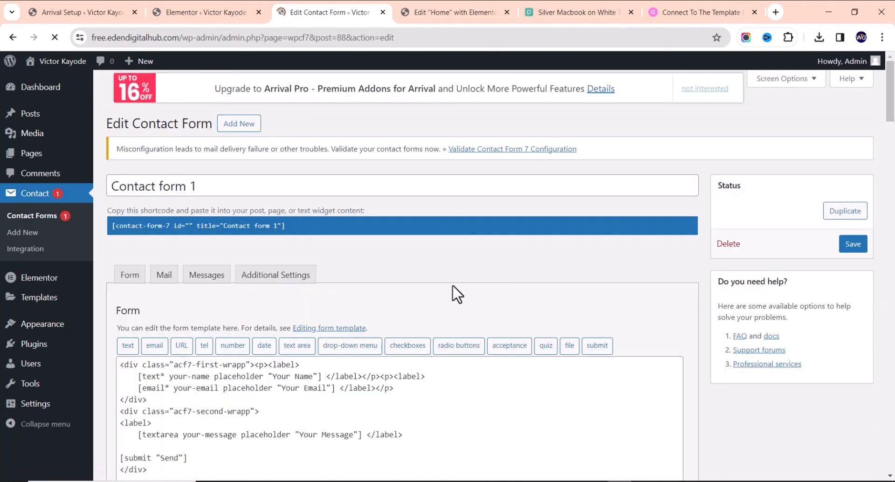
# On the Mail tab, enter the recipient and sender e-mail addresses and save the form
pyautogui.click(169, 282)
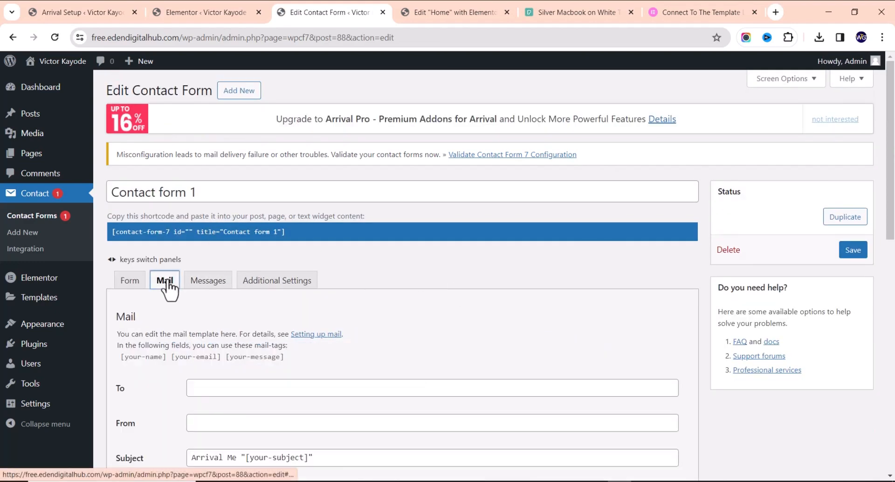
pyautogui.scroll(-3, 196, 288)
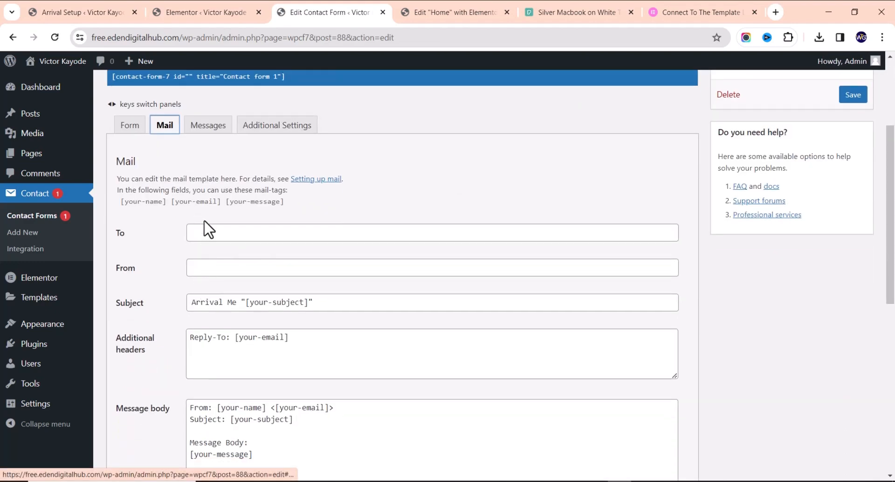
pyautogui.click(215, 234)
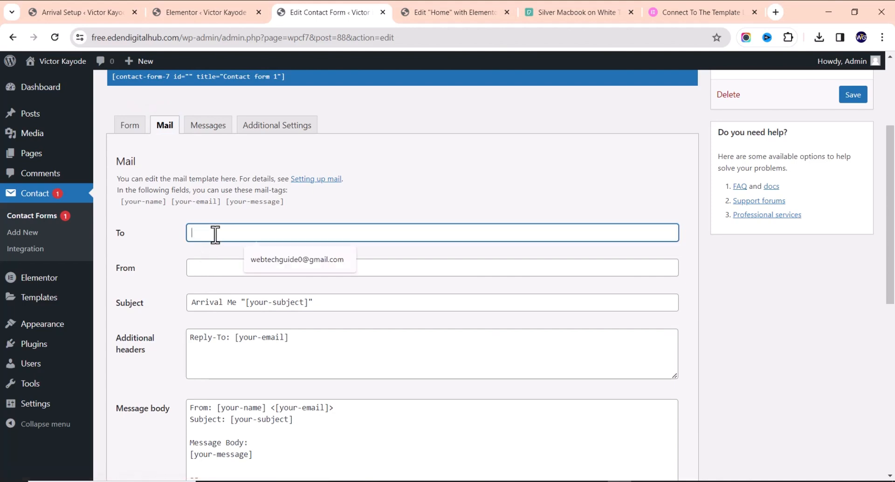
pyautogui.click(294, 262)
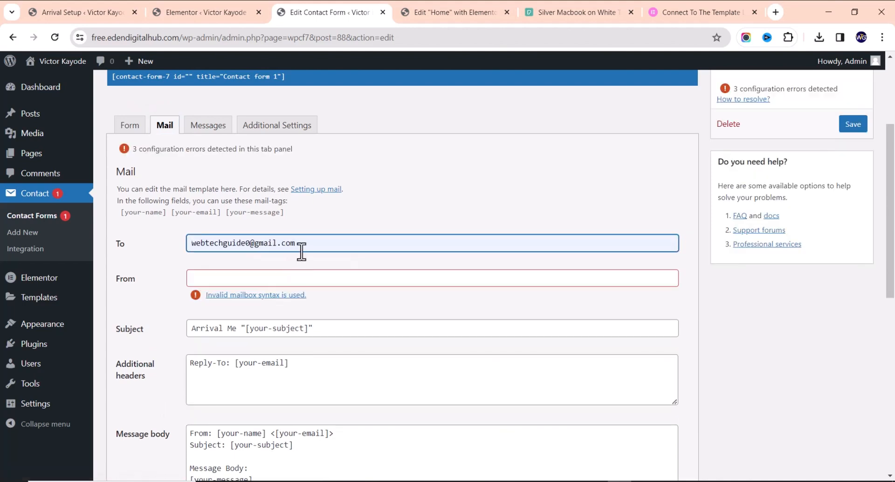
pyautogui.click(305, 279)
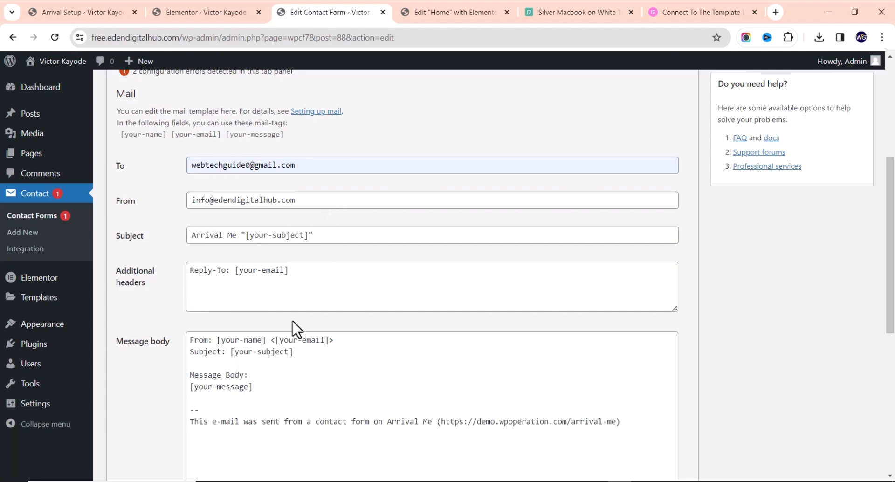
pyautogui.scroll(-7, 293, 331)
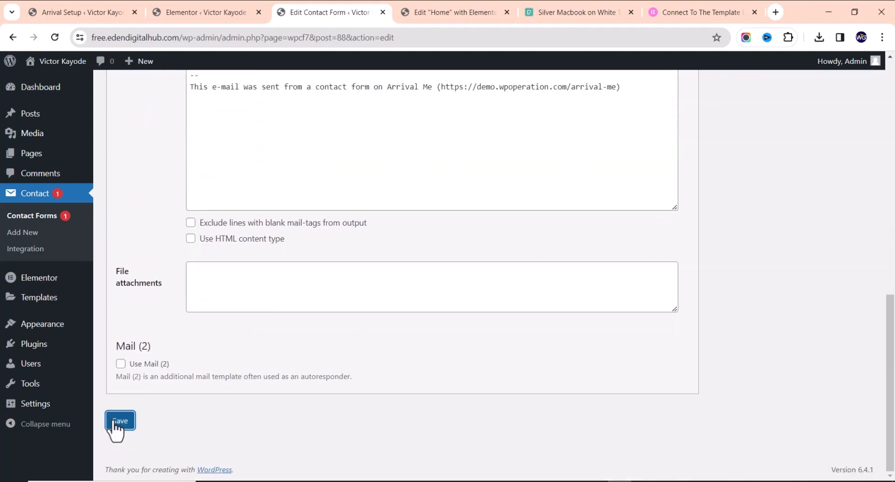
pyautogui.click(118, 421)
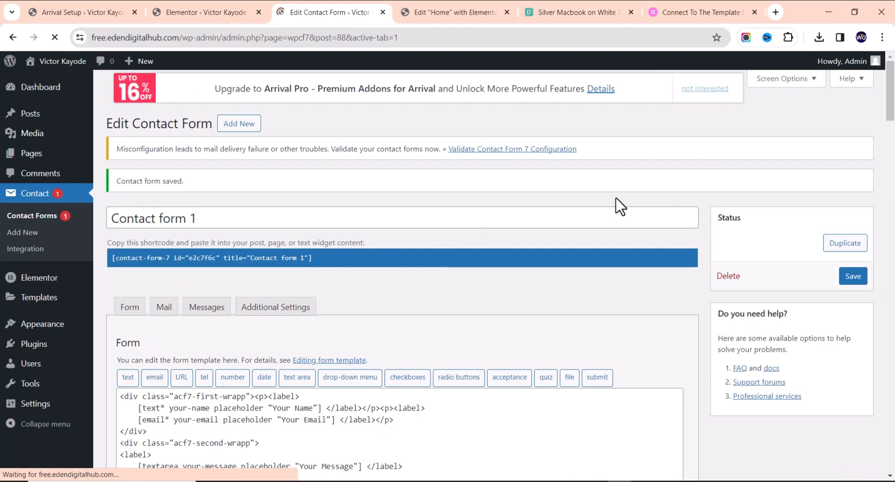
pyautogui.scroll(-5, 616, 206)
# Check the recipient address field, then return to the Home page editor
pyautogui.scroll(3, 377, 158)
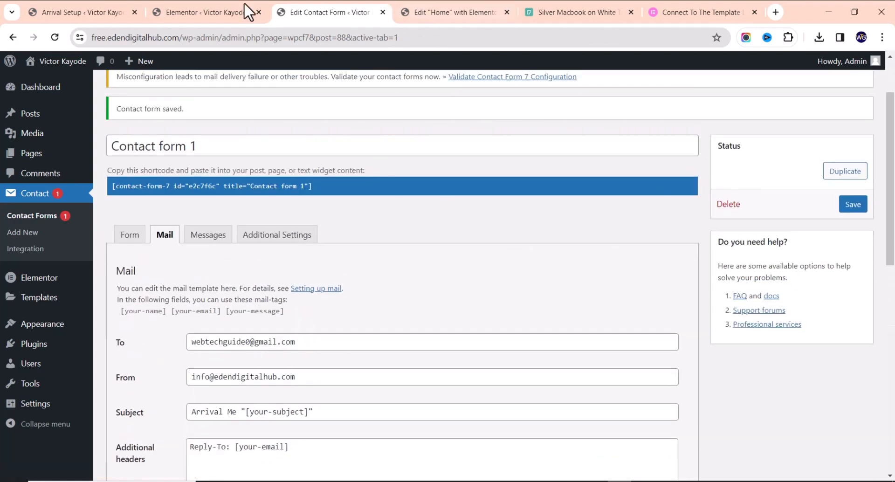
pyautogui.moveTo(226, 11)
pyautogui.moveTo(351, 343); pyautogui.dragTo(158, 289)
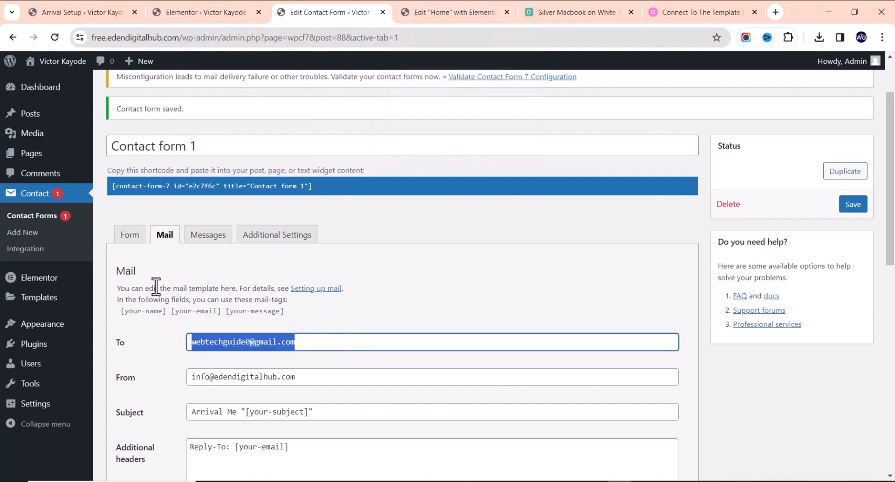
pyautogui.click(394, 308)
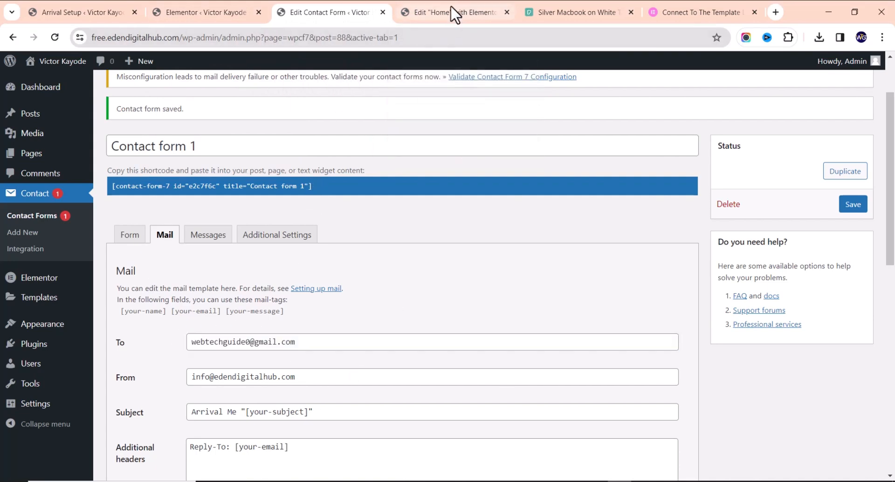
pyautogui.click(445, 18)
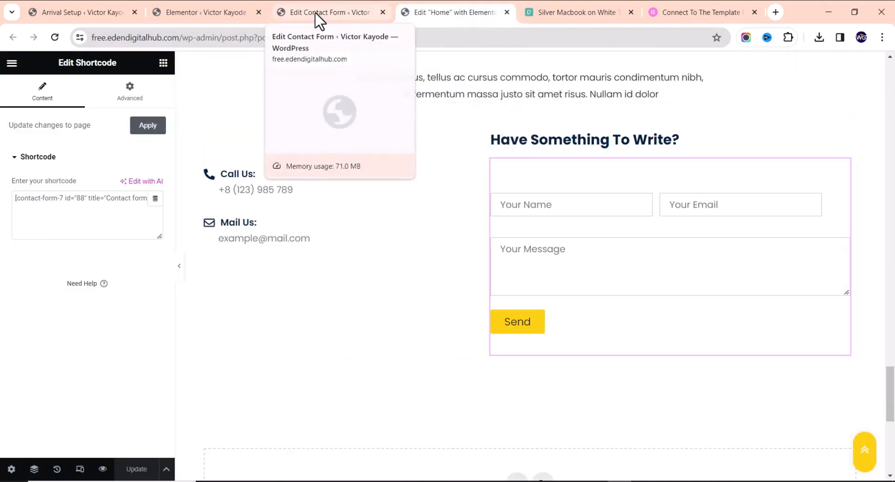
pyautogui.scroll(10, 339, 146)
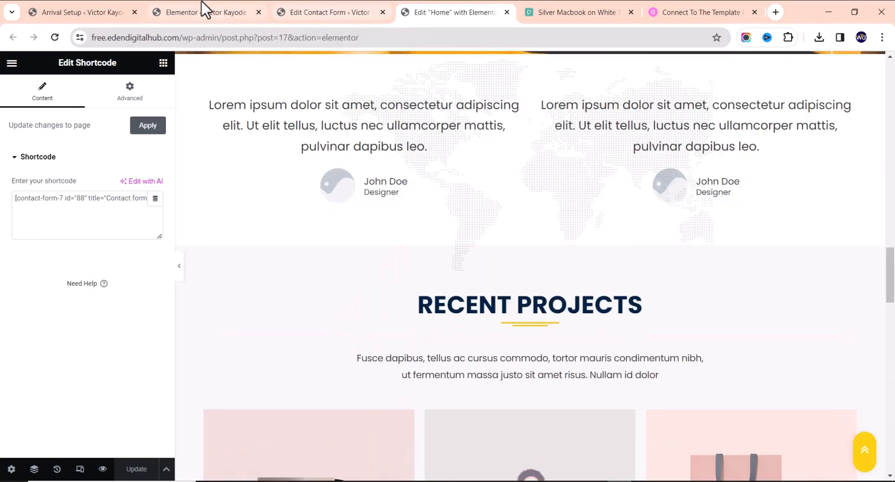
# Close the tabs to the right of Elementor settings and open the site homepage in a new tab
pyautogui.click(196, 12)
pyautogui.rightClick(203, 17)
pyautogui.click(281, 230)
pyautogui.rightClick(67, 58)
pyautogui.click(105, 71)
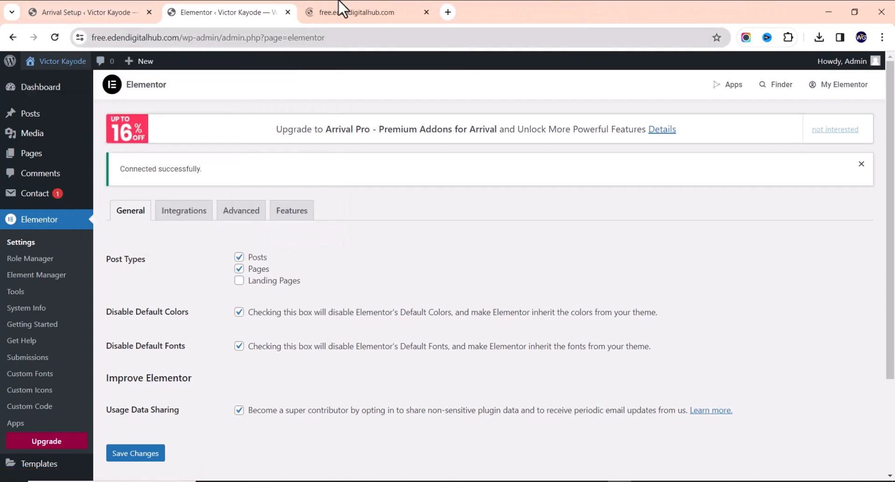
# From the homepage admin bar, open the Arrival Me theme Customizer in a new tab and view it
pyautogui.click(352, 11)
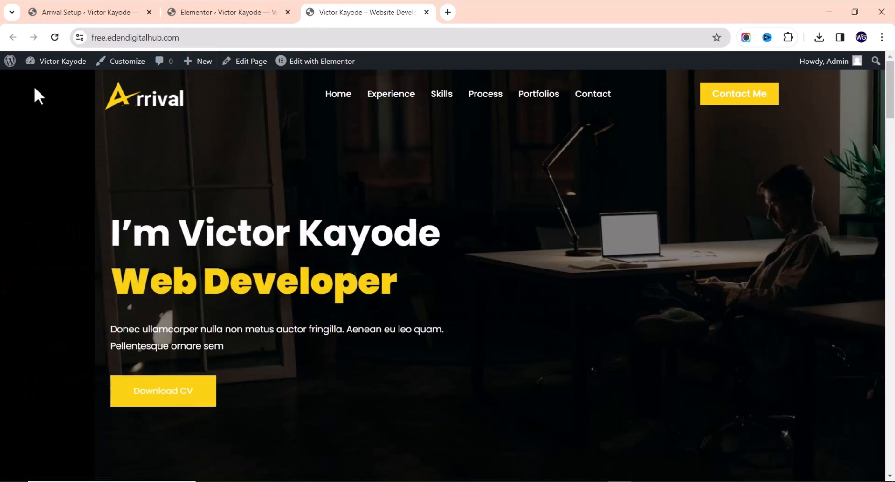
pyautogui.rightClick(117, 64)
pyautogui.click(144, 74)
pyautogui.scroll(-6, 339, 204)
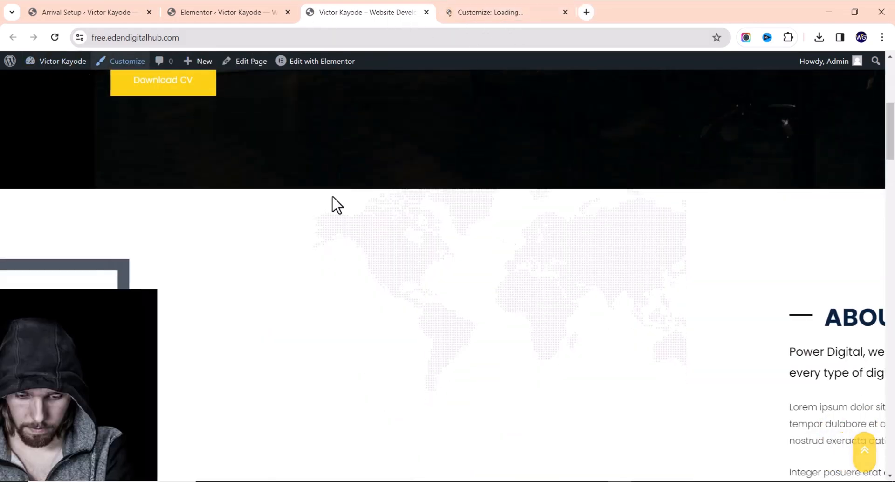
pyautogui.scroll(8, 338, 204)
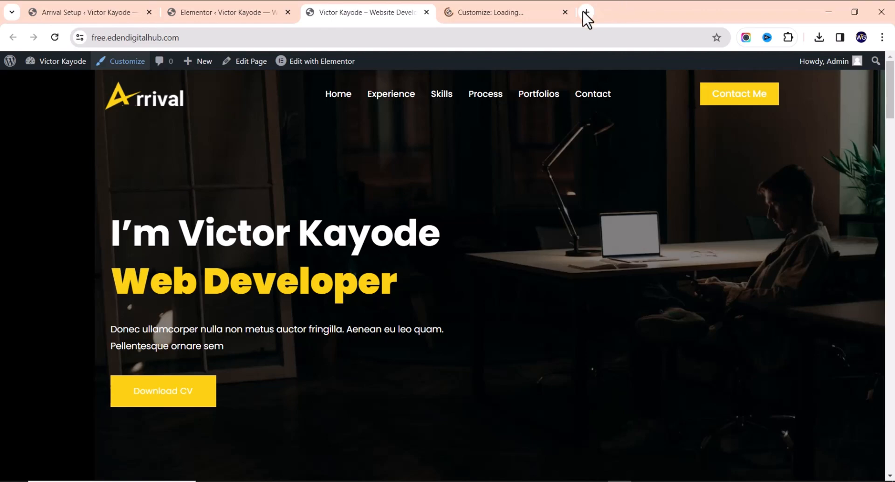
pyautogui.scroll(-5, 420, 196)
pyautogui.scroll(5, 418, 182)
pyautogui.click(517, 14)
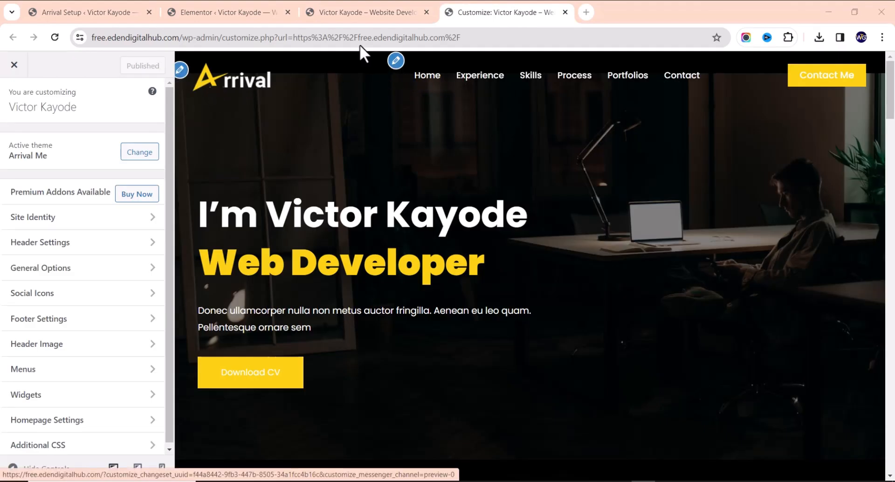
# Remove the header logo in Site Identity and bring up the menu locations panel
pyautogui.click(181, 71)
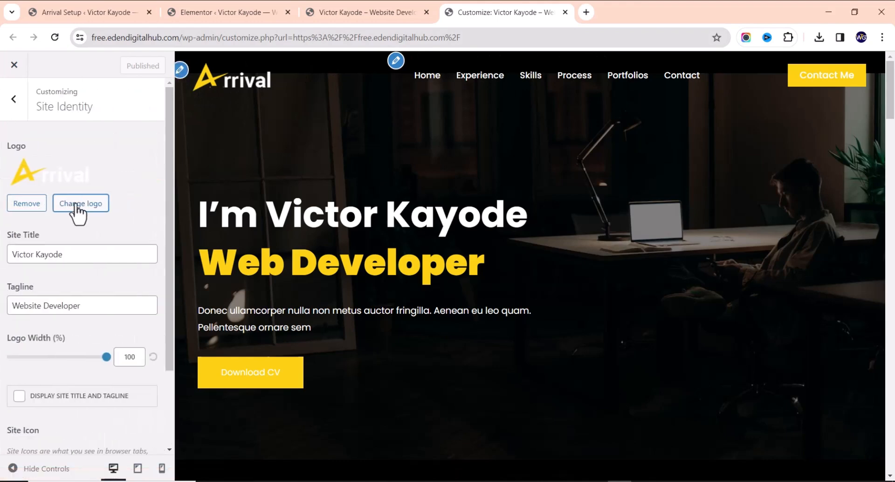
pyautogui.click(26, 203)
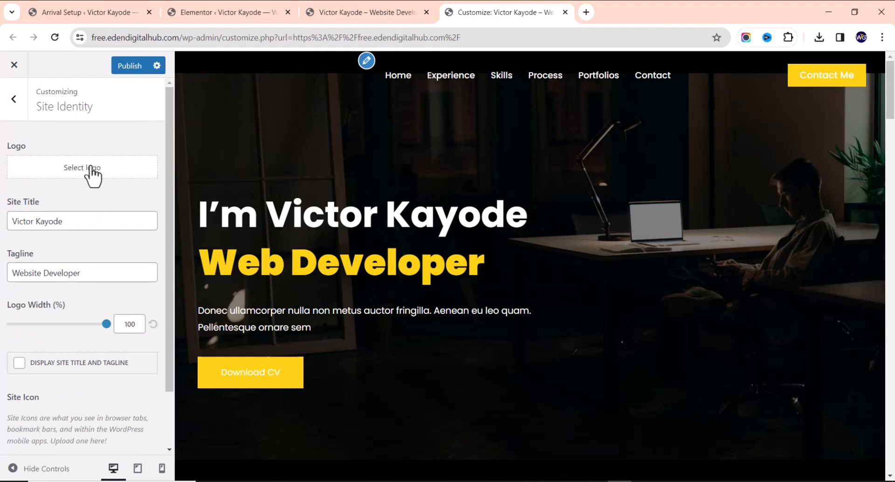
pyautogui.click(73, 176)
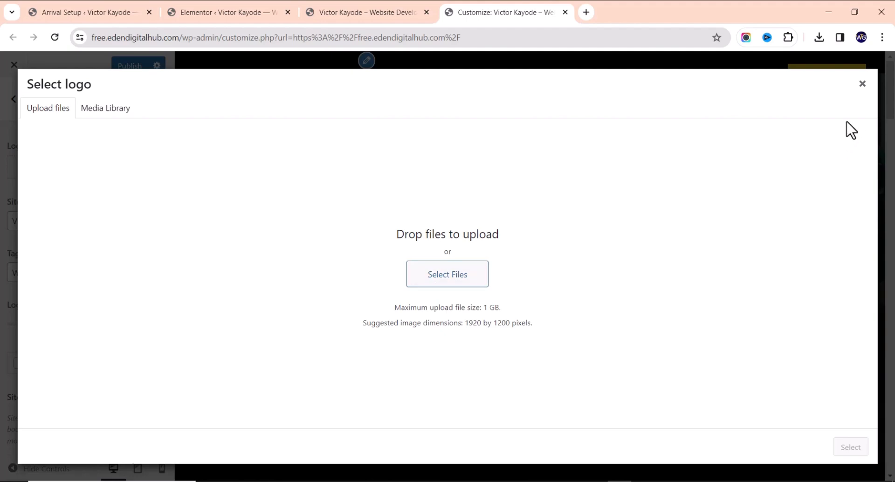
pyautogui.click(862, 84)
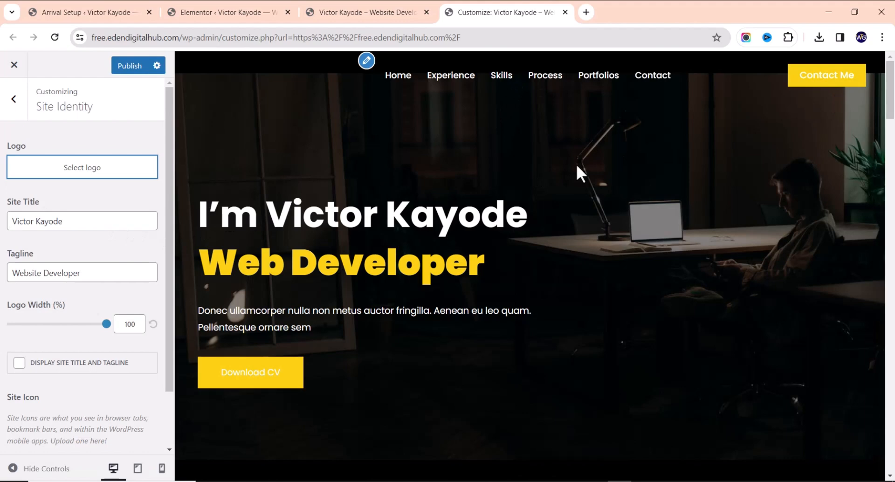
pyautogui.click(366, 61)
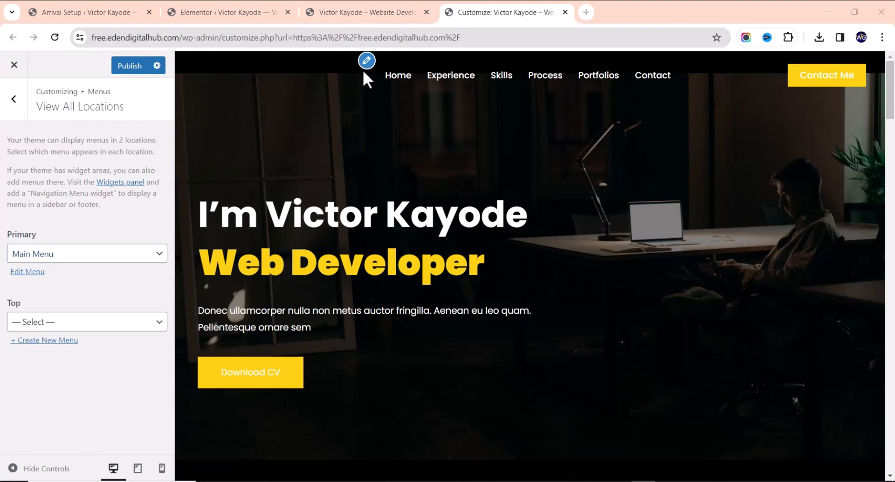
# On the live site, test the Experience, Skills, Portfolios and Contact navigation links
pyautogui.click(386, 14)
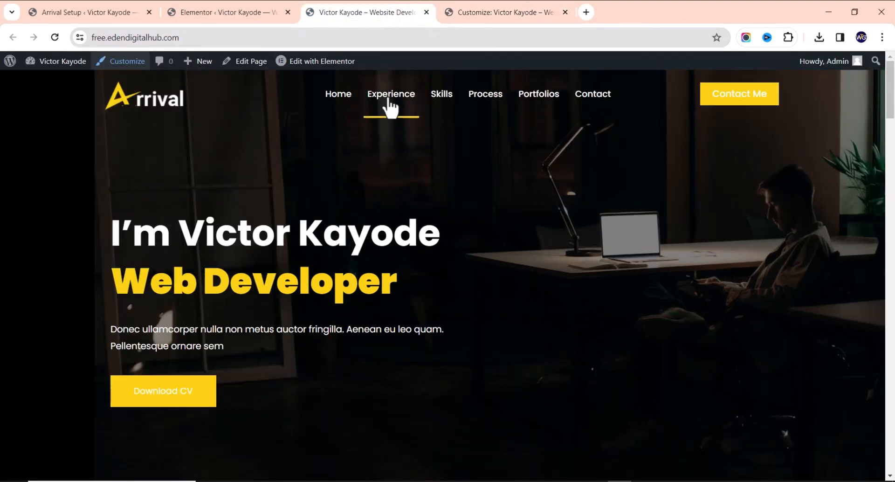
pyautogui.click(390, 105)
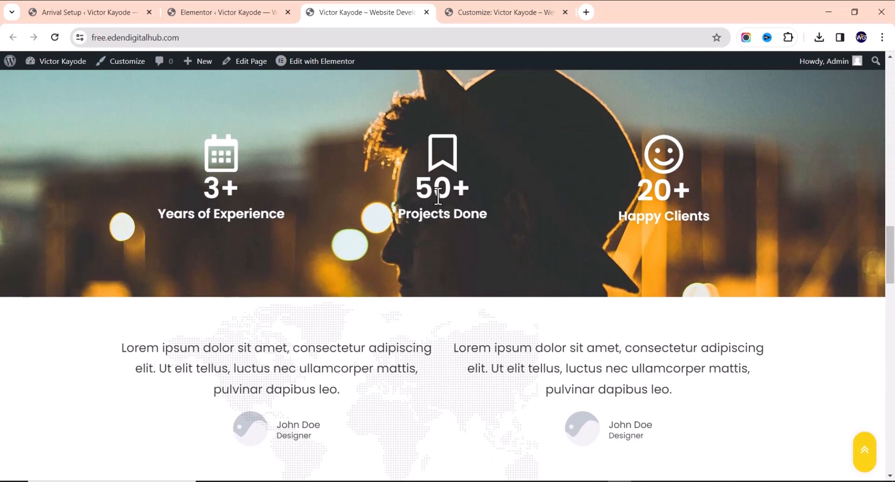
pyautogui.scroll(10, 439, 186)
pyautogui.click(437, 102)
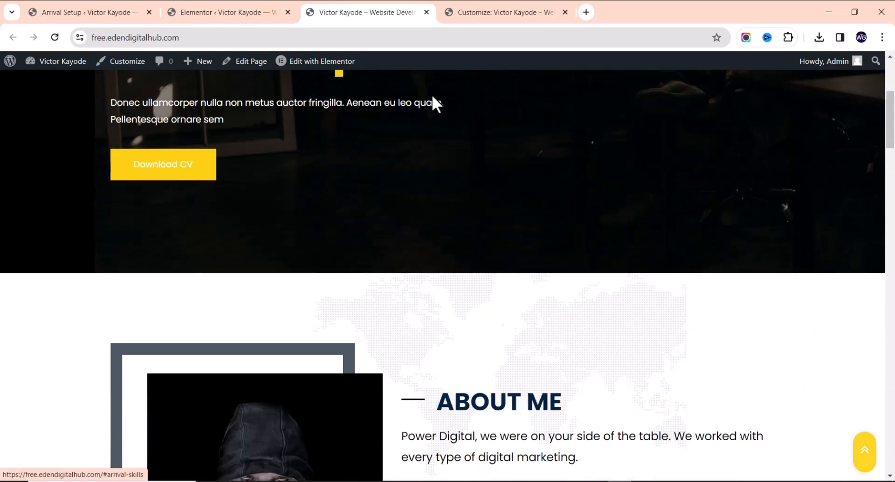
pyautogui.scroll(10, 424, 200)
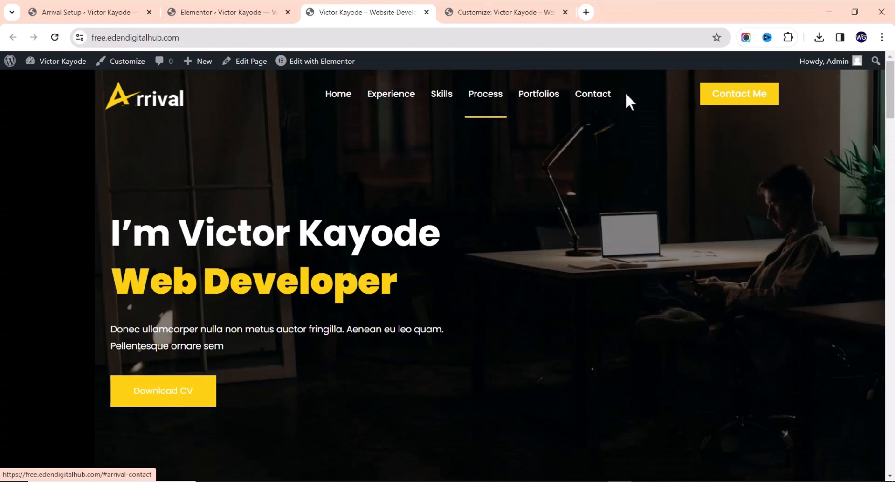
pyautogui.click(548, 98)
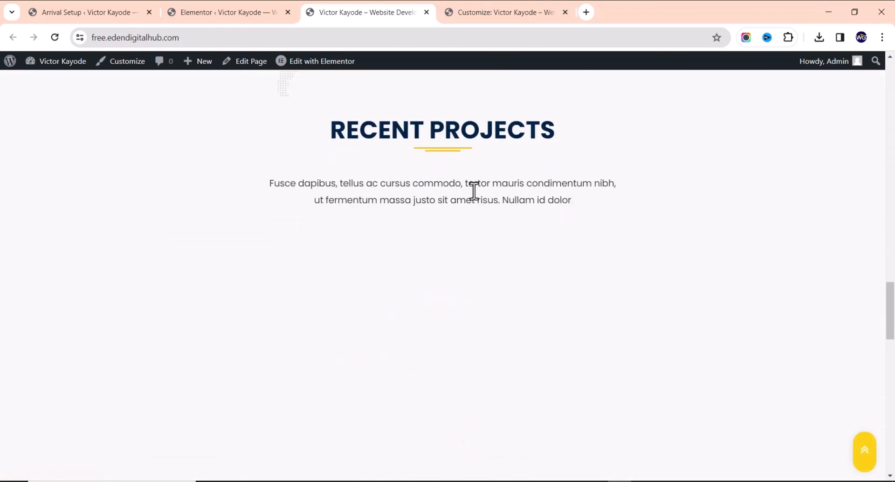
pyautogui.scroll(-5, 435, 216)
pyautogui.scroll(15, 372, 238)
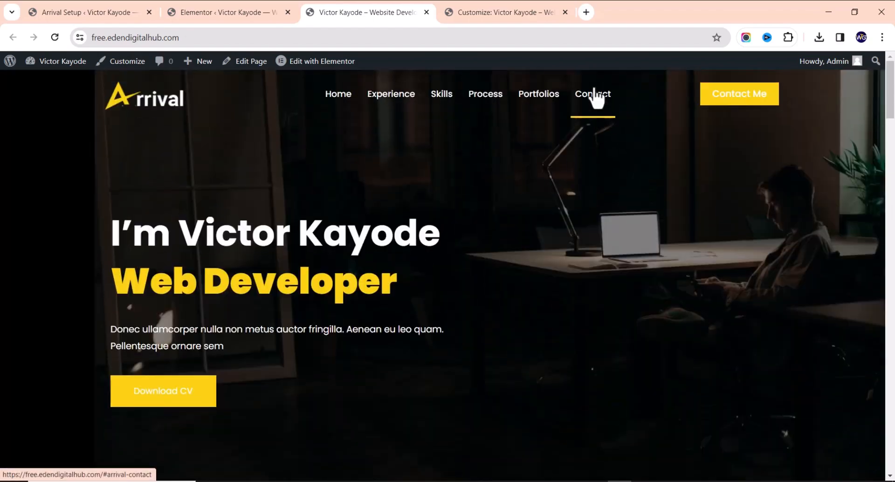
pyautogui.click(592, 94)
pyautogui.scroll(5, 541, 250)
pyautogui.scroll(10, 541, 250)
pyautogui.click(487, 14)
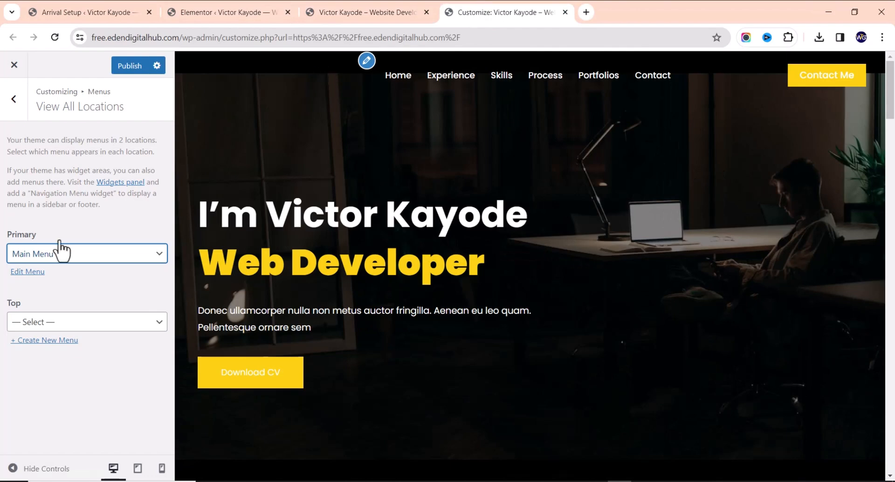
# Keep Main Menu on Primary and verify its Process item links to #arrival-process
pyautogui.click(73, 256)
pyautogui.click(73, 258)
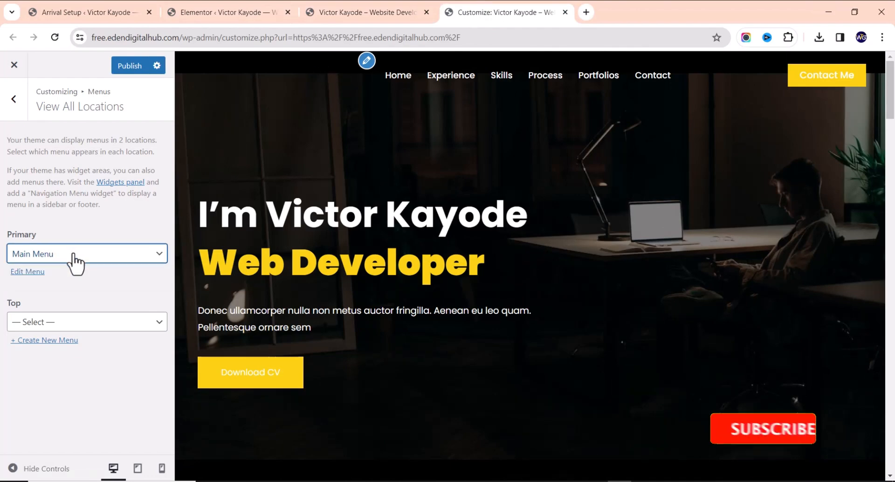
pyautogui.click(29, 273)
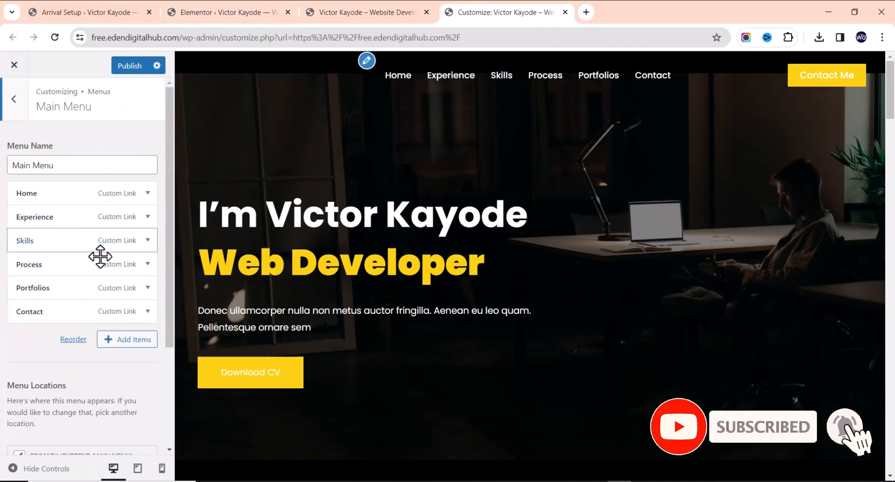
pyautogui.click(147, 264)
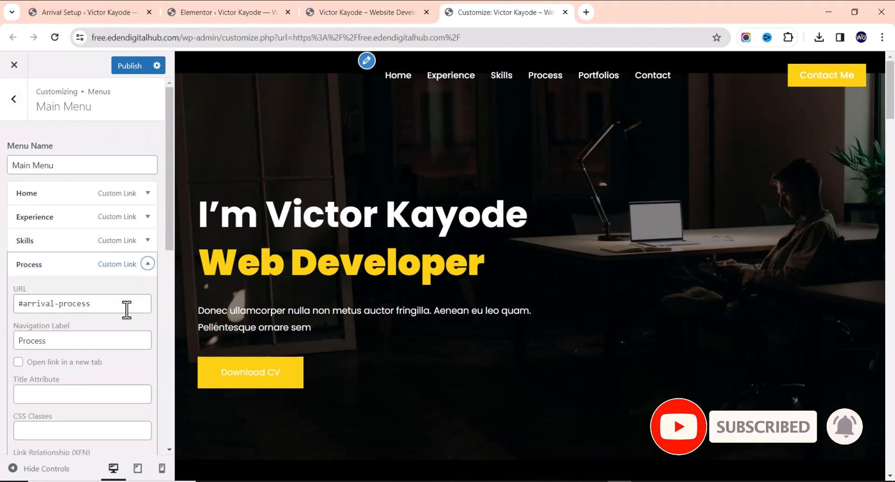
pyautogui.click(359, 12)
pyautogui.scroll(-6, 380, 272)
pyautogui.scroll(7, 380, 271)
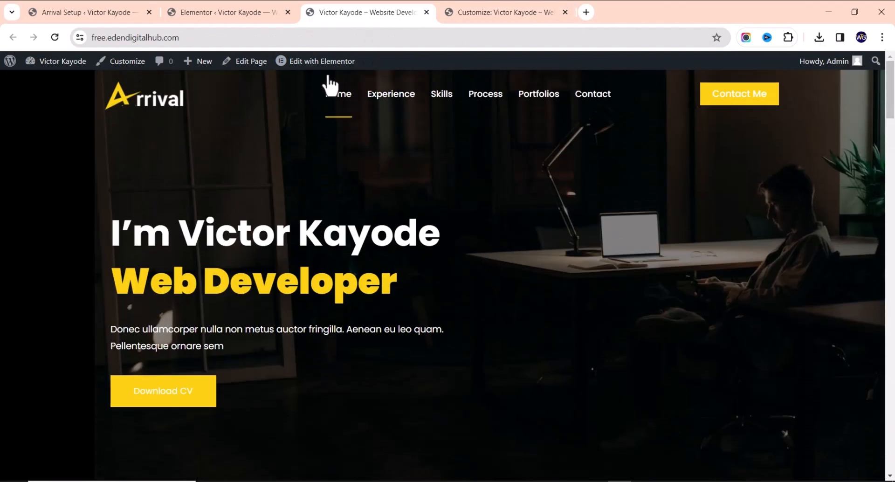
# Open the Home page with Edit with Elementor in a new browser tab and switch to it
pyautogui.rightClick(303, 61)
pyautogui.click(332, 71)
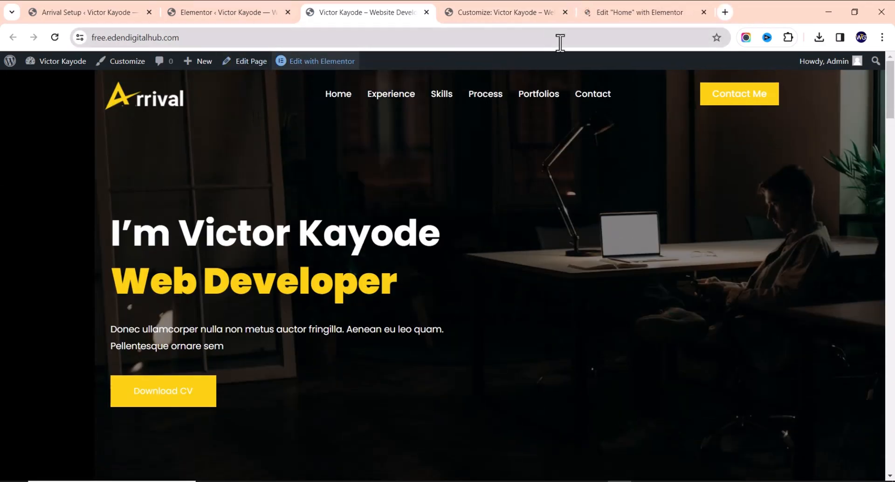
pyautogui.scroll(-15, 340, 243)
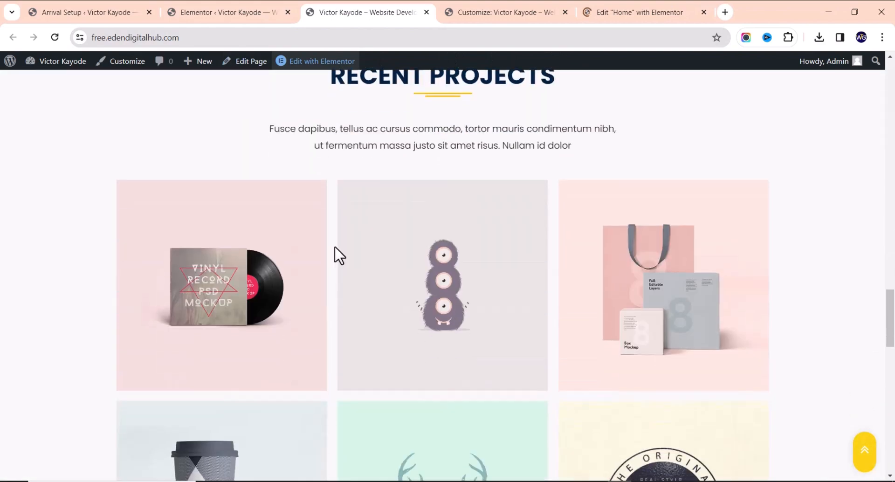
pyautogui.scroll(8, 340, 256)
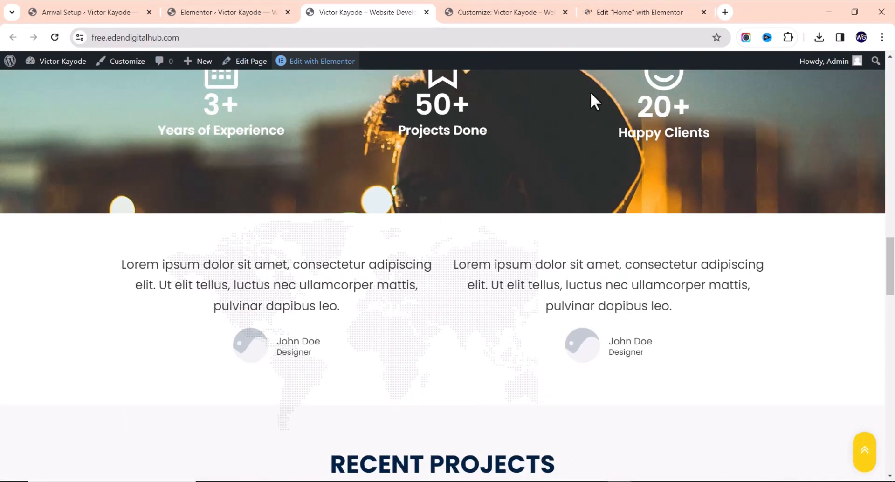
pyautogui.click(633, 16)
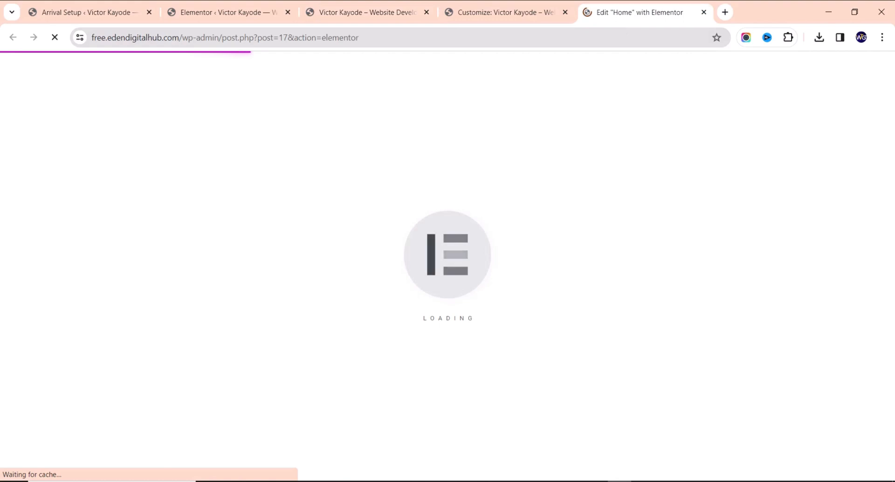
# Duplicate the Recent Projects heading and drag the copy further up the page
pyautogui.scroll(-10, 483, 279)
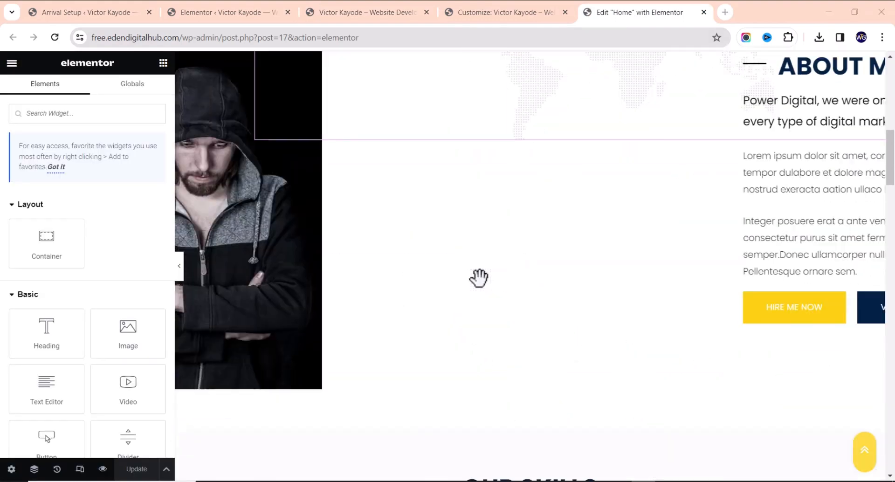
pyautogui.scroll(-14, 475, 296)
pyautogui.scroll(8, 473, 299)
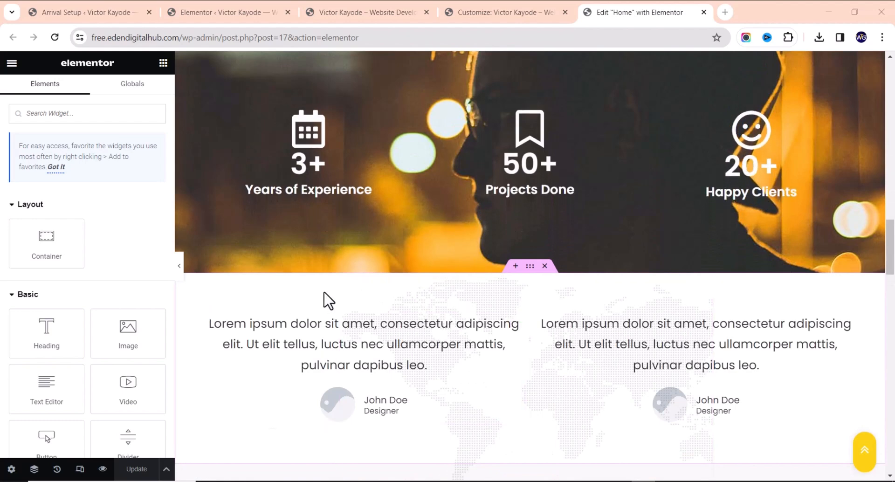
pyautogui.scroll(-2, 340, 289)
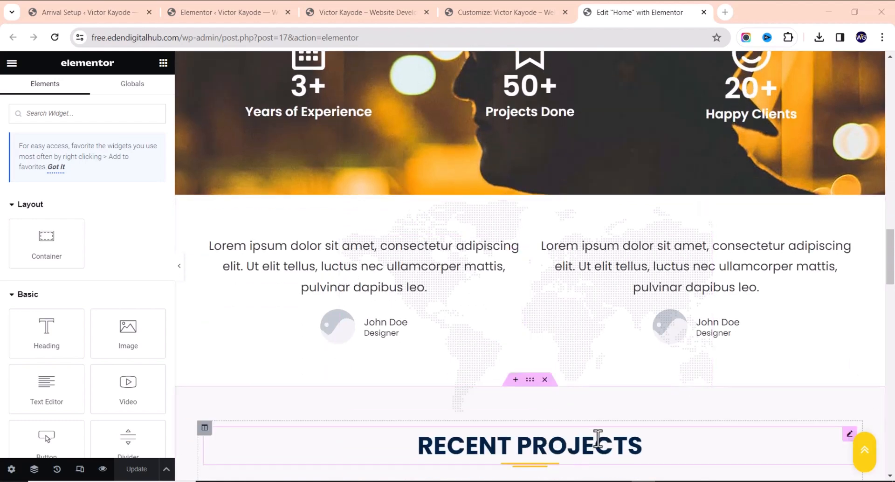
pyautogui.scroll(-2, 622, 430)
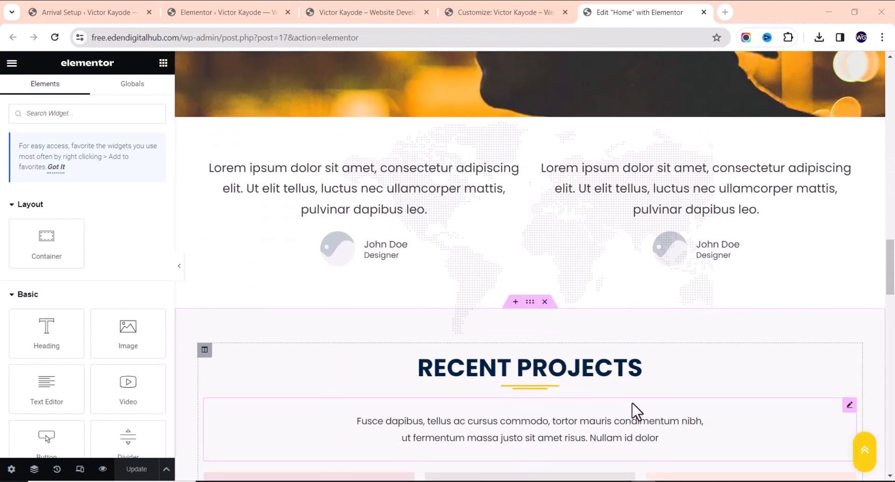
pyautogui.rightClick(679, 368)
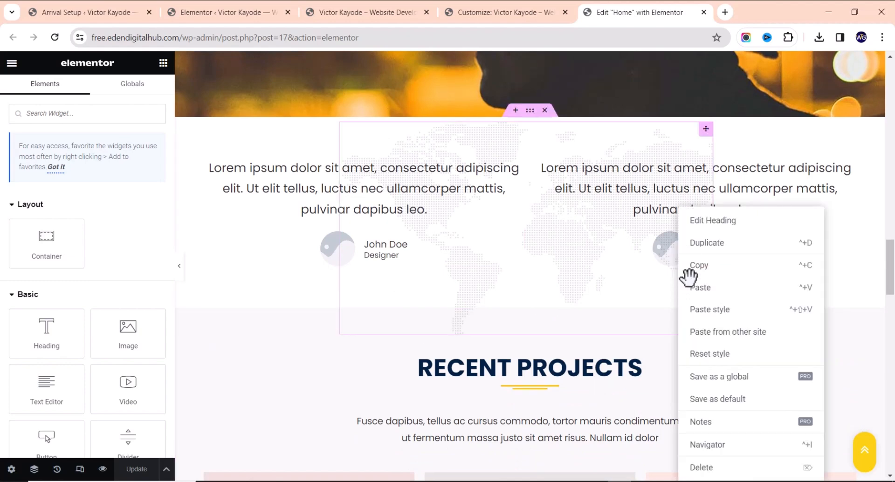
pyautogui.click(723, 244)
pyautogui.moveTo(848, 362); pyautogui.dragTo(574, 363)
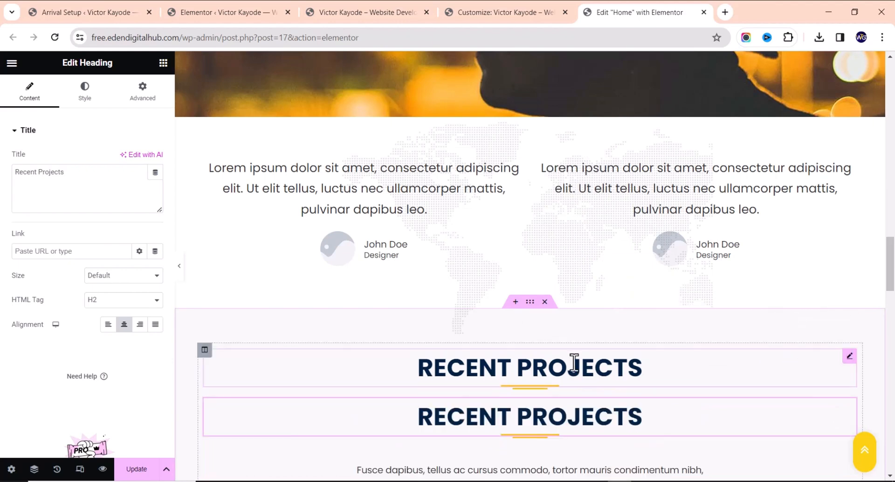
# Delete the duplicate heading and the placeholder testimonials section, then add an empty section
pyautogui.rightClick(637, 434)
pyautogui.click(643, 466)
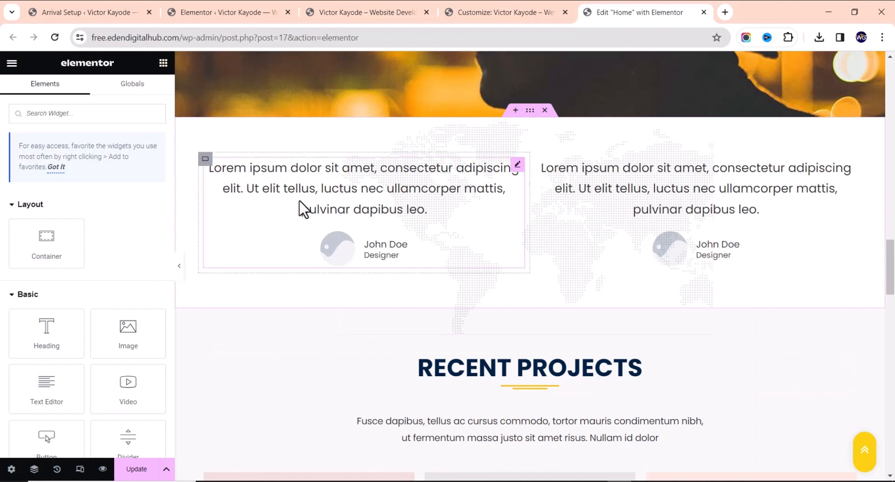
pyautogui.click(546, 111)
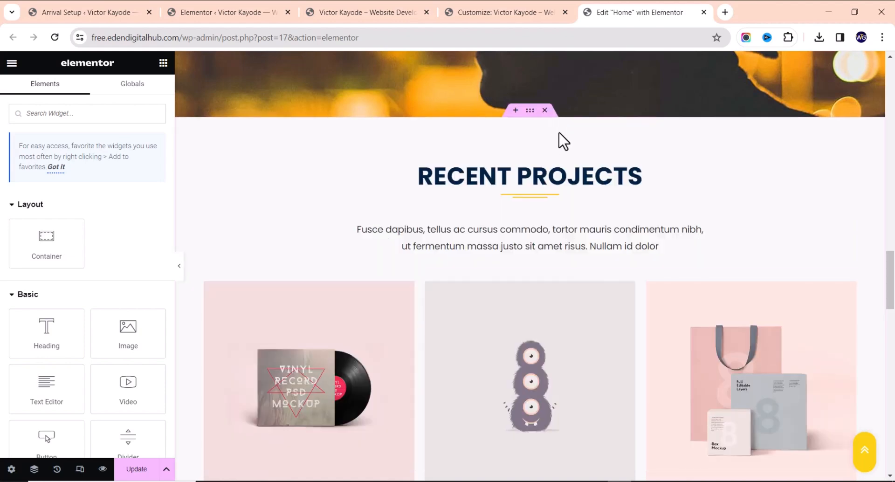
pyautogui.click(516, 111)
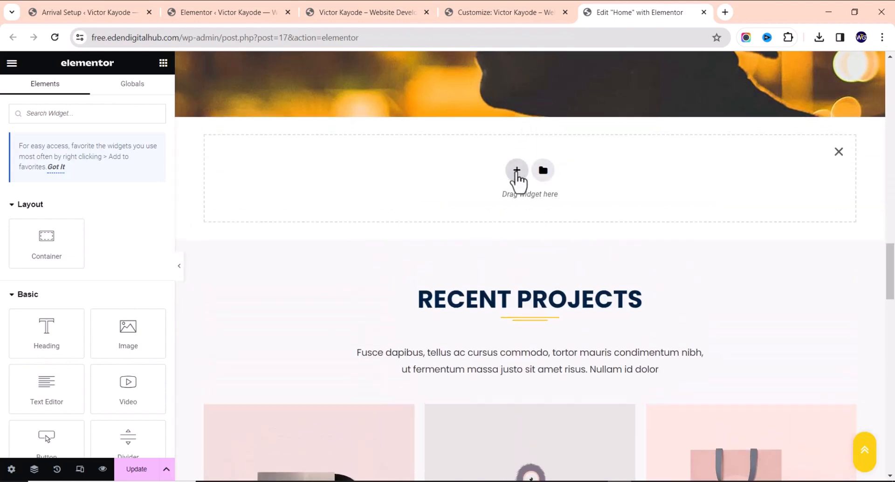
# Make the new section single-column and drop a two-column Inner Section into it
pyautogui.click(516, 171)
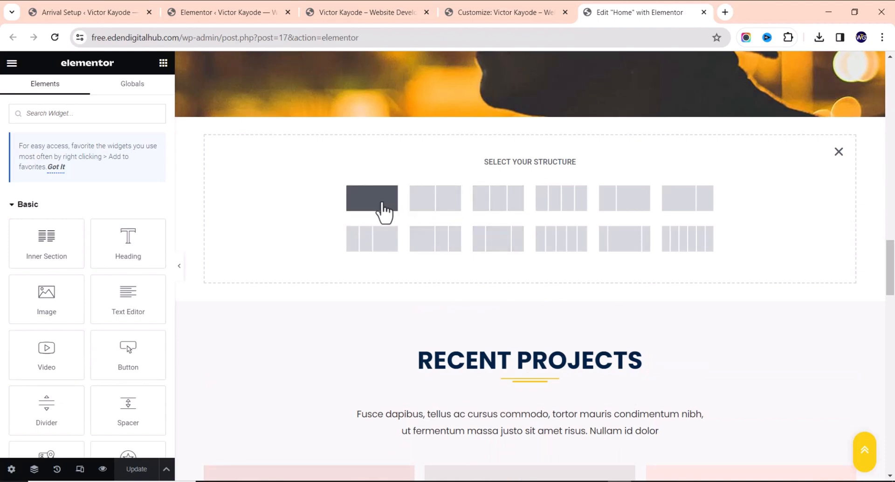
pyautogui.click(372, 222)
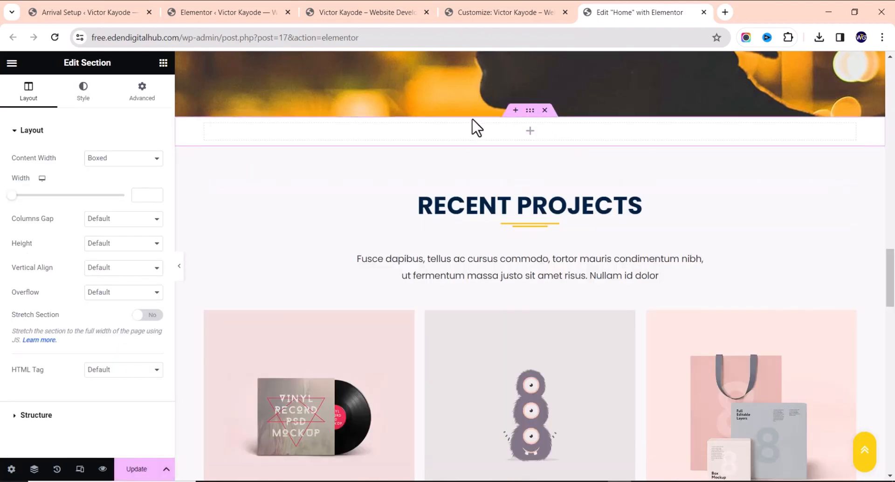
pyautogui.click(163, 64)
pyautogui.moveTo(49, 239); pyautogui.dragTo(429, 131)
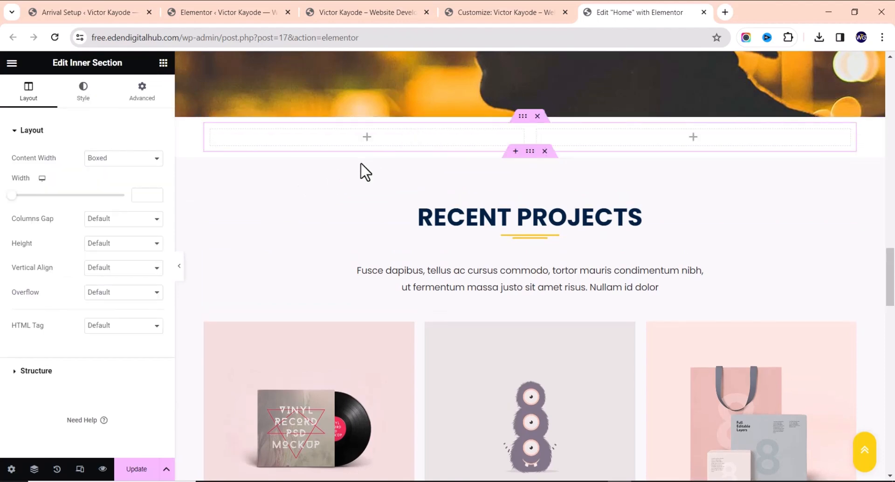
# Search 'test', place a Testimonial in the left column, and paste a copy into the right
pyautogui.click(163, 63)
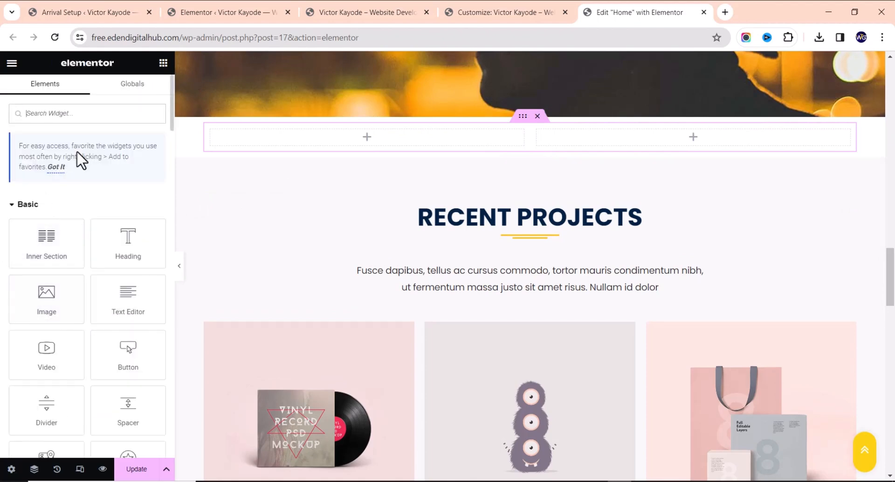
pyautogui.write('test')
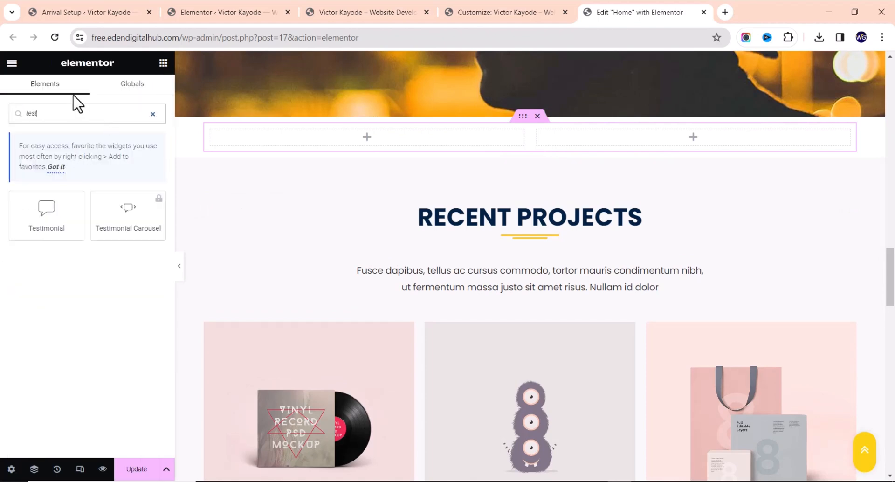
pyautogui.moveTo(51, 208); pyautogui.dragTo(415, 137)
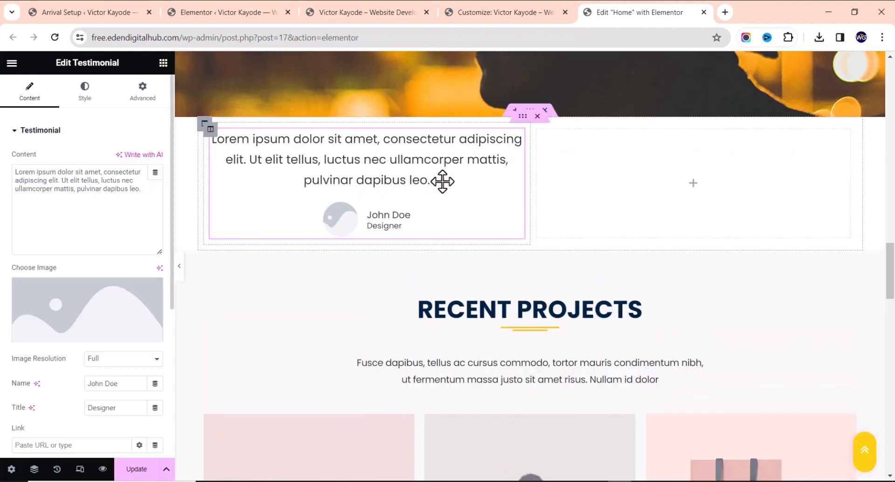
pyautogui.rightClick(400, 164)
pyautogui.click(450, 218)
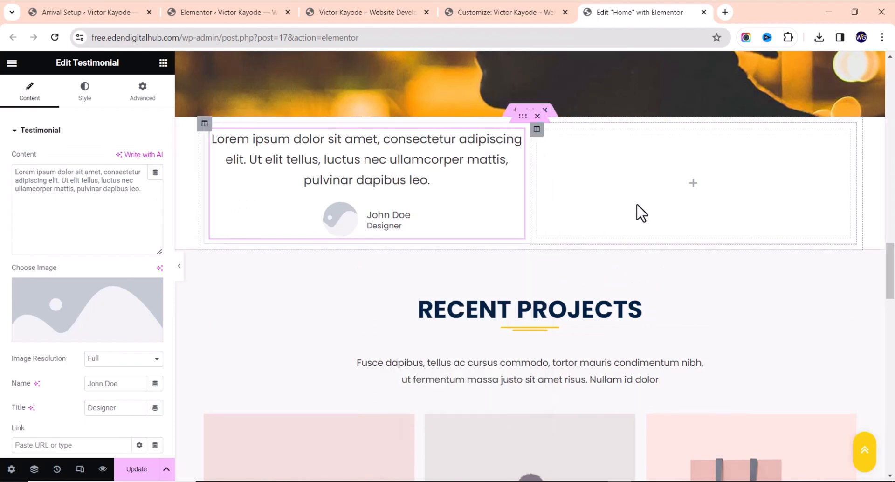
pyautogui.rightClick(702, 211)
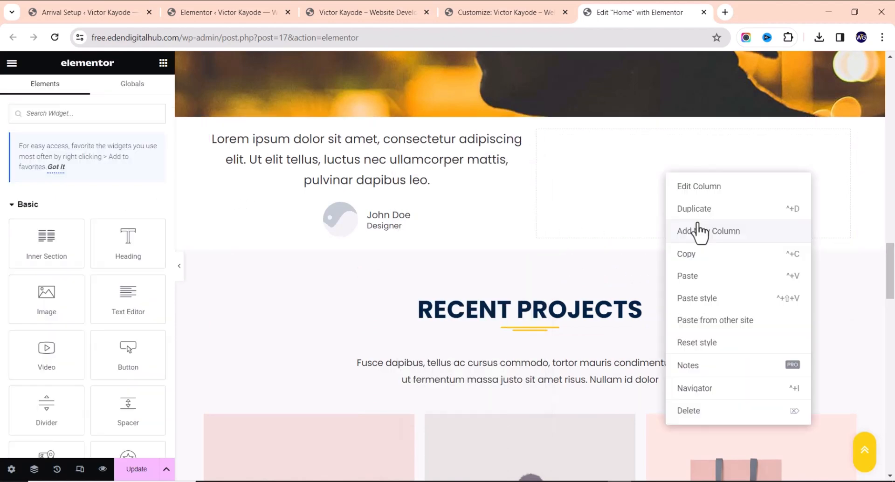
pyautogui.click(700, 276)
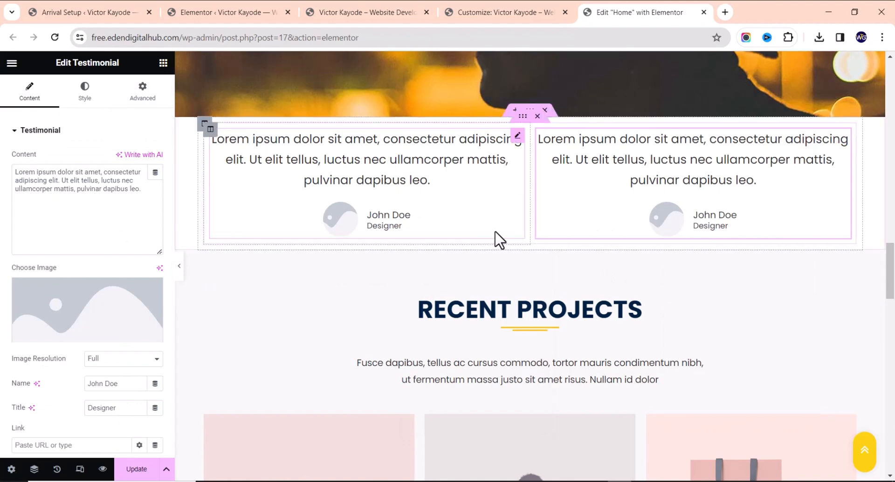
# Unlink the section's Advanced padding and set Top and Bottom to 60 px
pyautogui.click(530, 110)
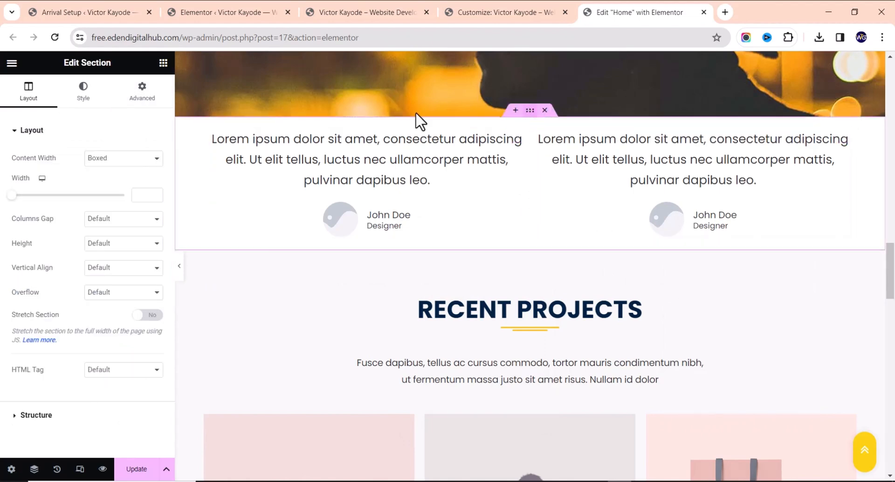
pyautogui.click(138, 93)
pyautogui.click(155, 217)
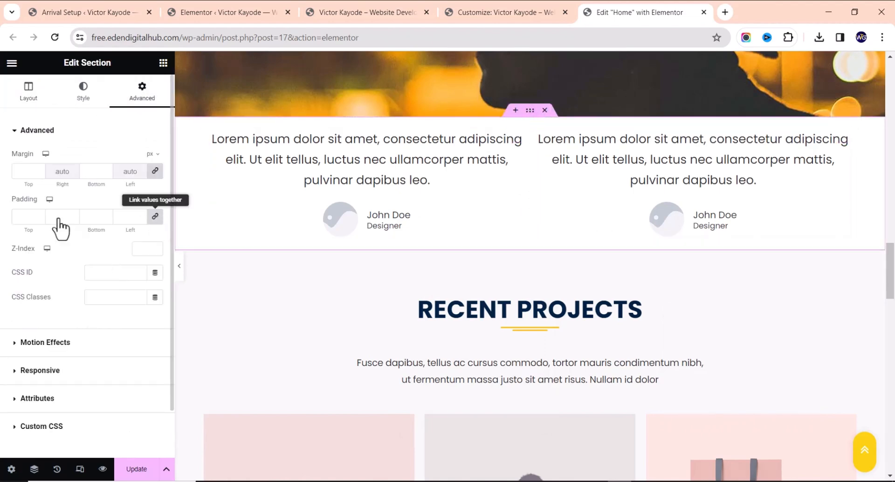
pyautogui.click(21, 218)
pyautogui.write('60')
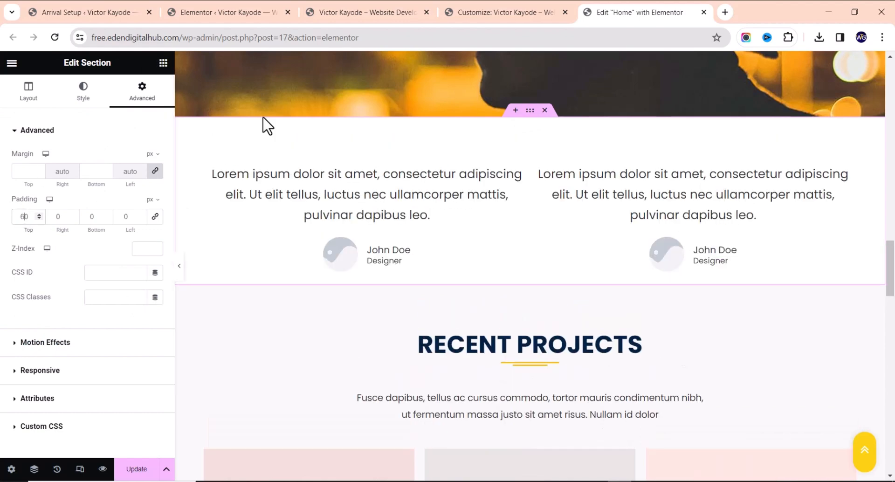
pyautogui.click(89, 217)
pyautogui.write('60')
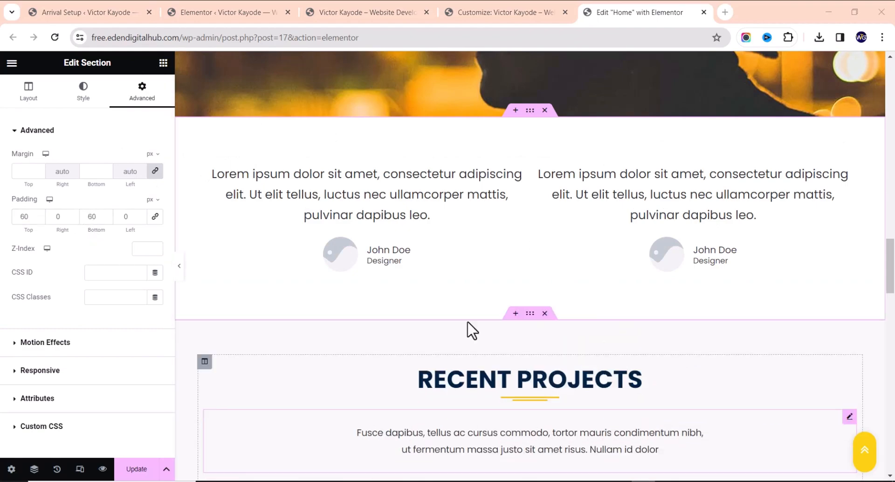
pyautogui.scroll(20, 556, 190)
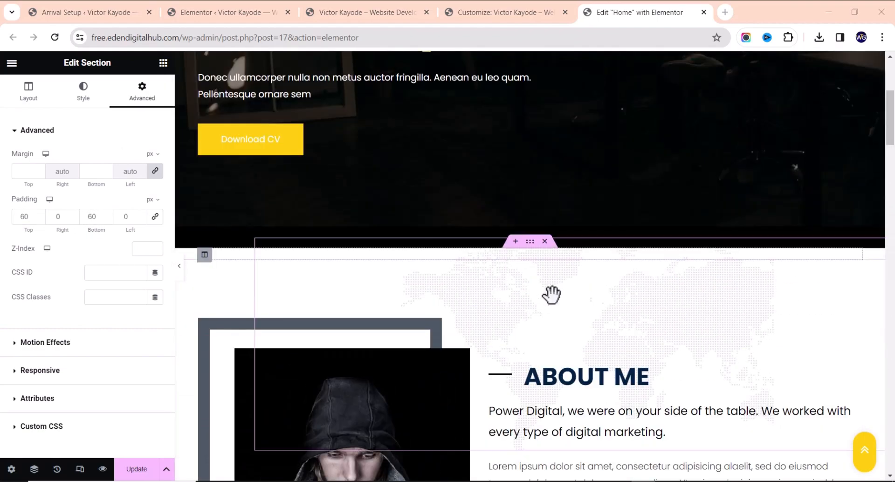
# Copy the world-map image from the About Me section
pyautogui.rightClick(593, 321)
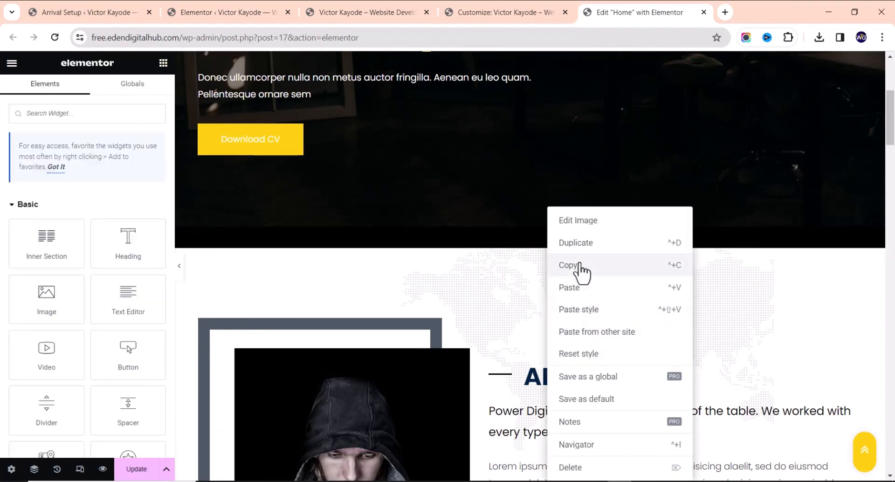
pyautogui.click(583, 268)
pyautogui.scroll(-4, 533, 266)
pyautogui.scroll(-20, 532, 266)
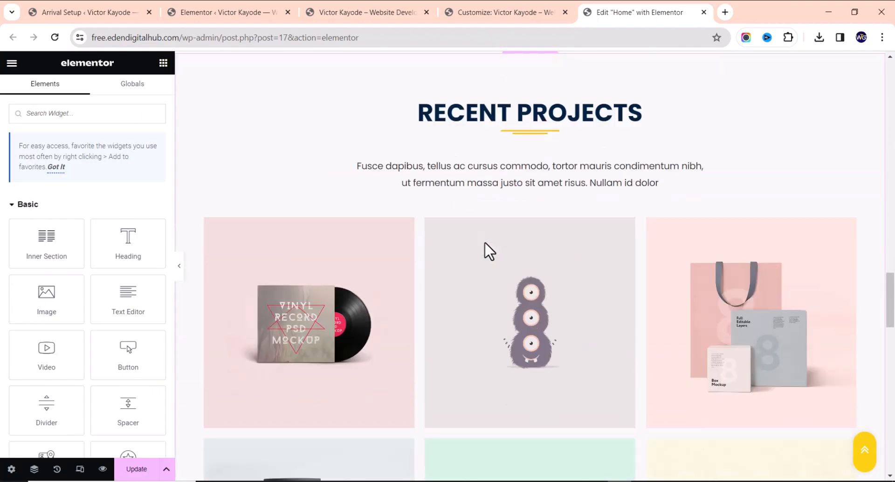
pyautogui.scroll(10, 476, 252)
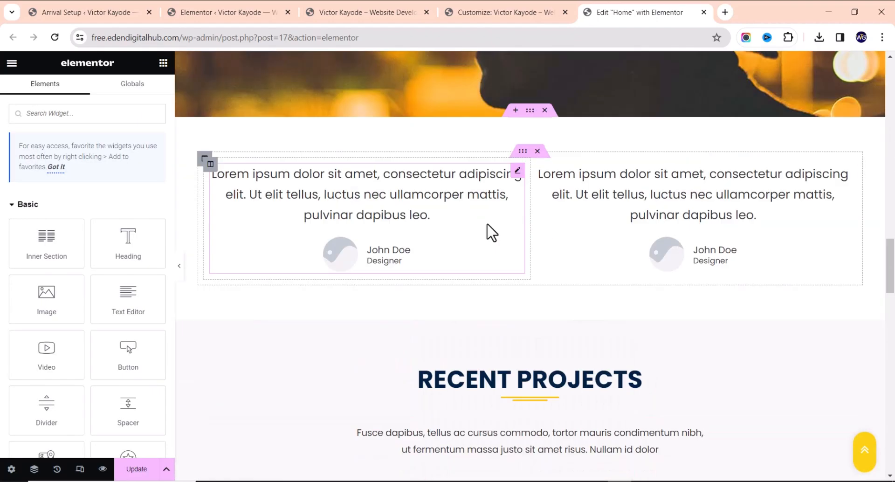
# Paste the world-map image into the testimonials section and drag it behind the testimonials
pyautogui.click(536, 125)
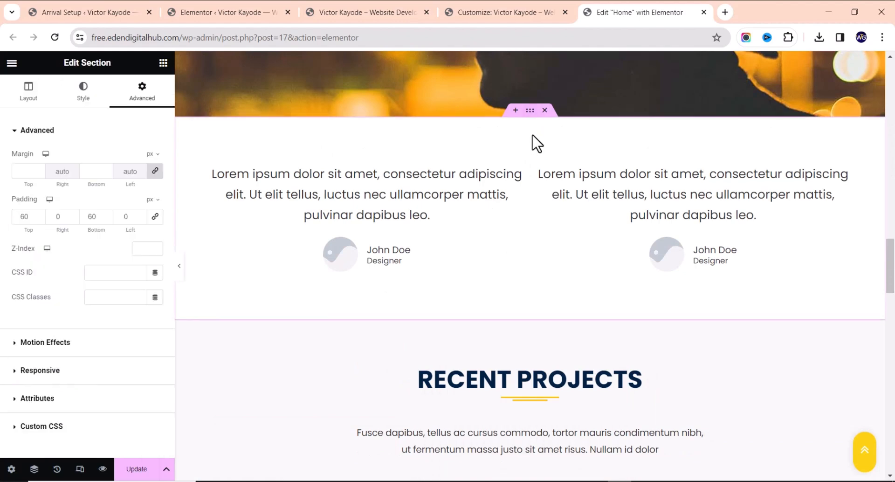
pyautogui.rightClick(534, 140)
pyautogui.click(554, 214)
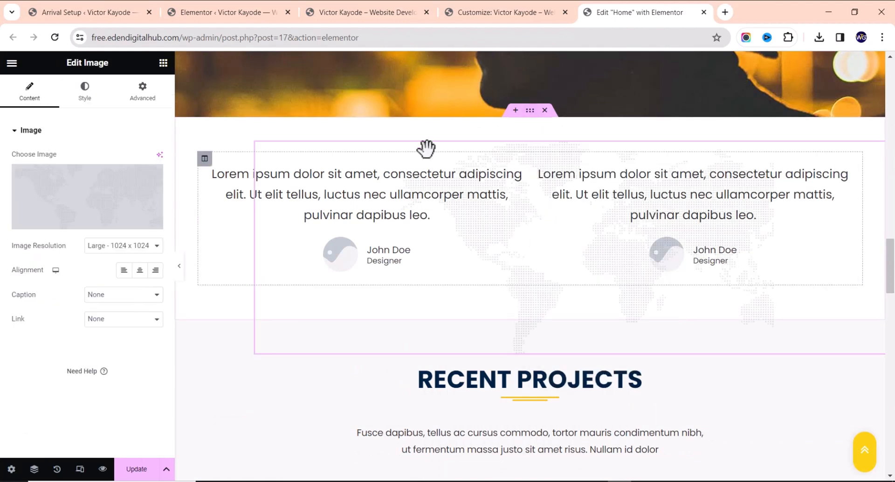
pyautogui.moveTo(552, 150); pyautogui.dragTo(497, 136)
pyautogui.click(415, 310)
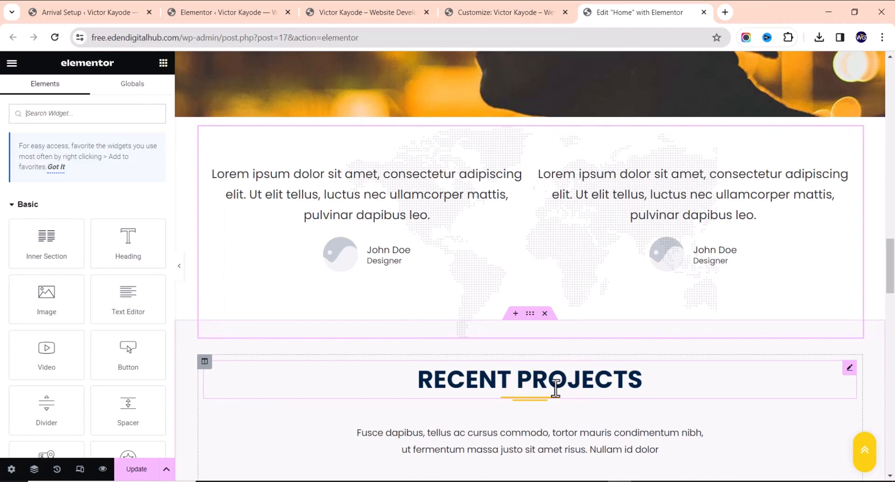
pyautogui.scroll(20, 562, 166)
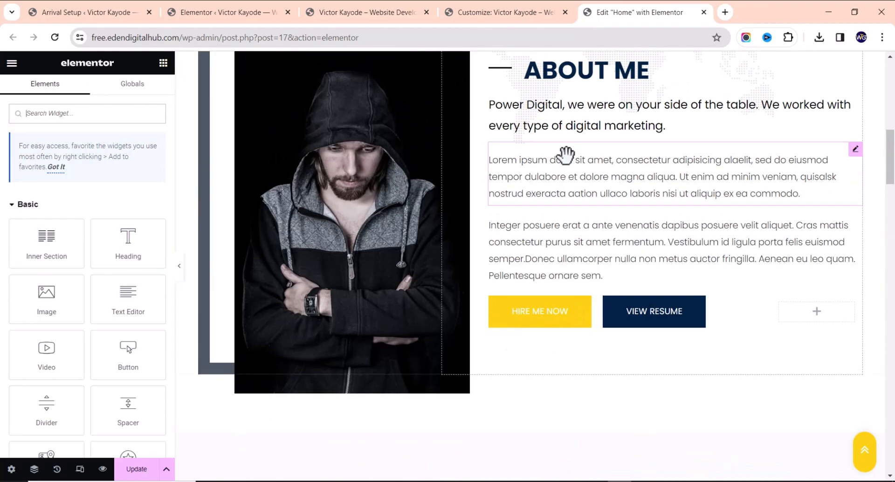
pyautogui.scroll(-10, 552, 172)
pyautogui.scroll(-10, 549, 172)
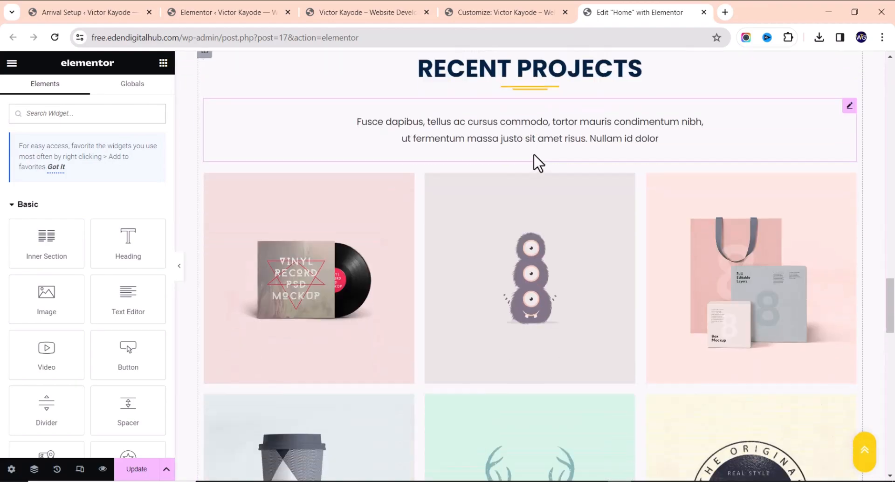
pyautogui.scroll(5, 535, 161)
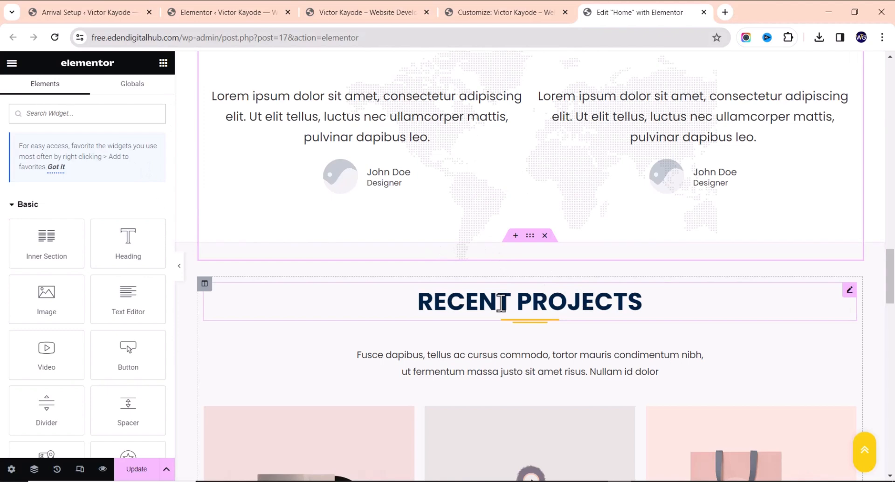
# Duplicate the Recent Projects heading and drag the copy into the testimonials section
pyautogui.rightClick(531, 294)
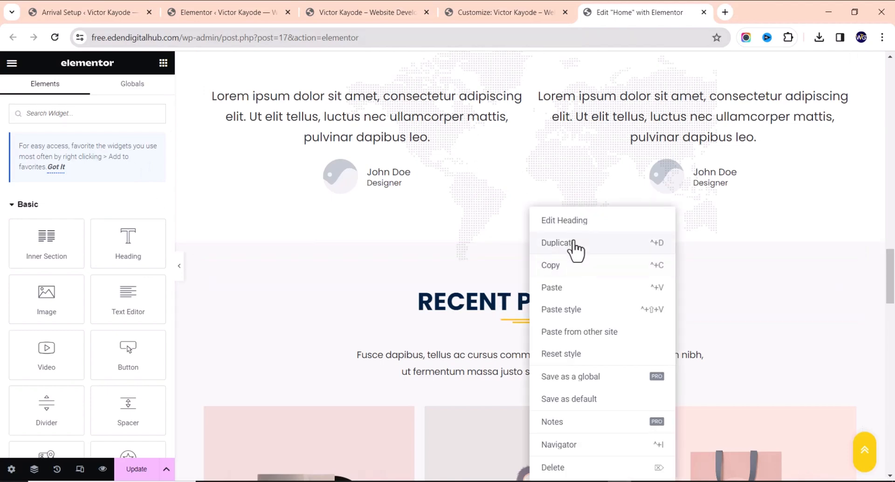
pyautogui.click(583, 252)
pyautogui.scroll(2, 843, 308)
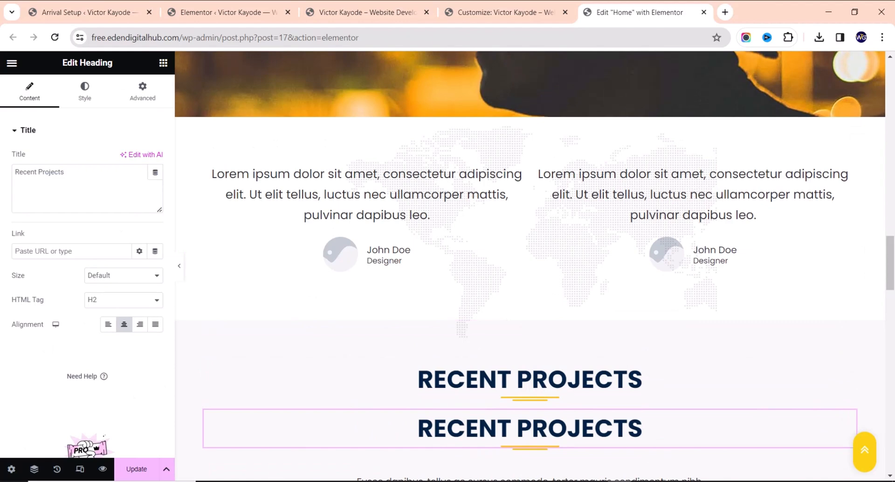
pyautogui.moveTo(855, 373); pyautogui.dragTo(515, 200)
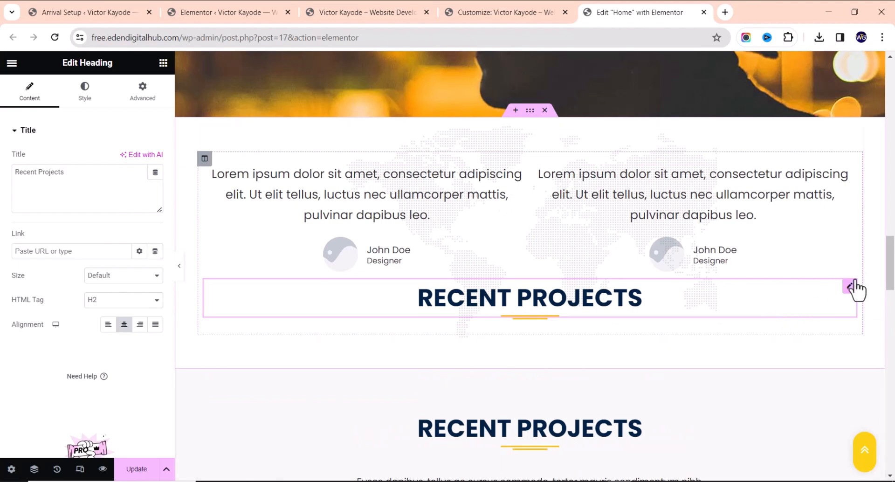
pyautogui.moveTo(813, 265); pyautogui.dragTo(171, 306)
pyautogui.moveTo(166, 245); pyautogui.dragTo(166, 245)
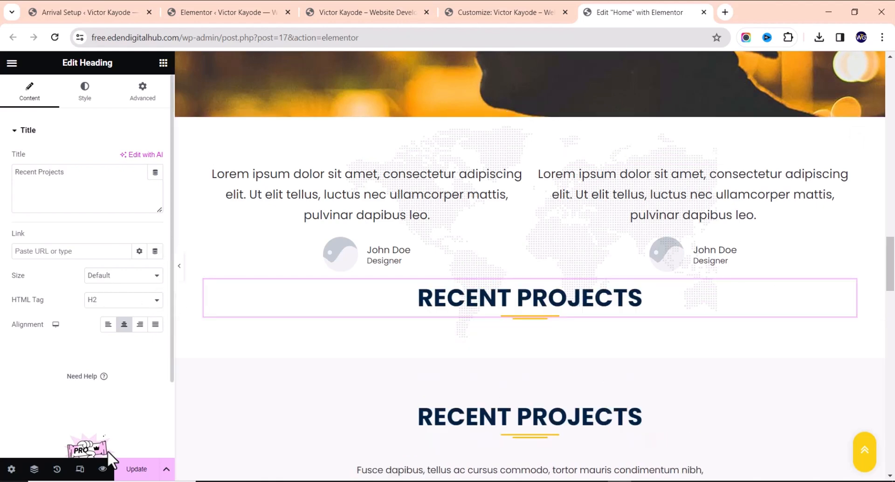
# In the Navigator, move the copied heading above the world-map image and testimonials
pyautogui.click(35, 470)
pyautogui.scroll(-3, 798, 232)
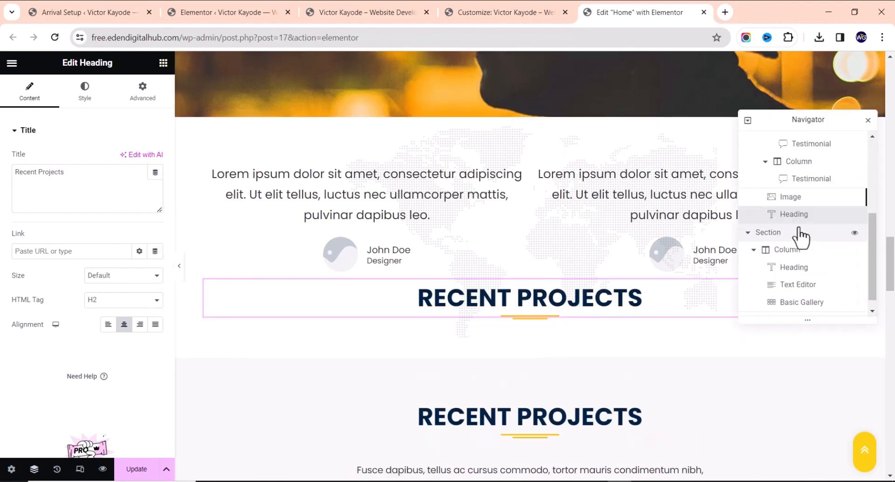
pyautogui.scroll(2, 801, 251)
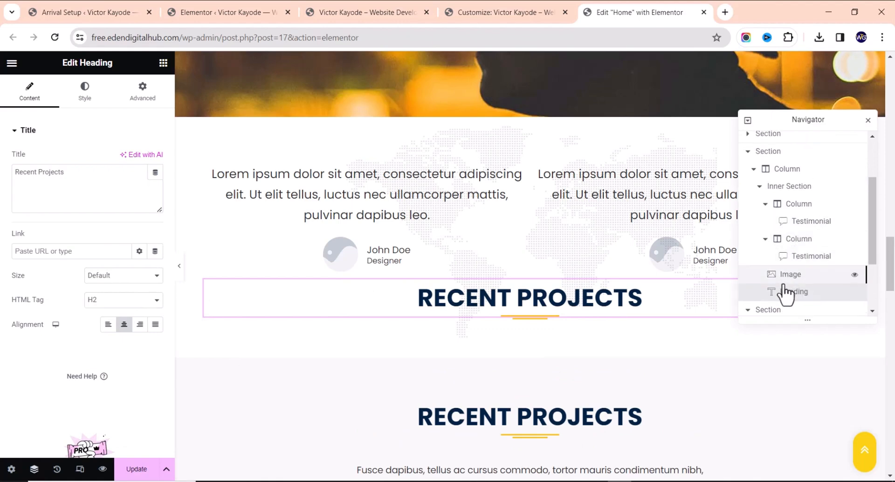
pyautogui.moveTo(798, 302); pyautogui.dragTo(776, 159)
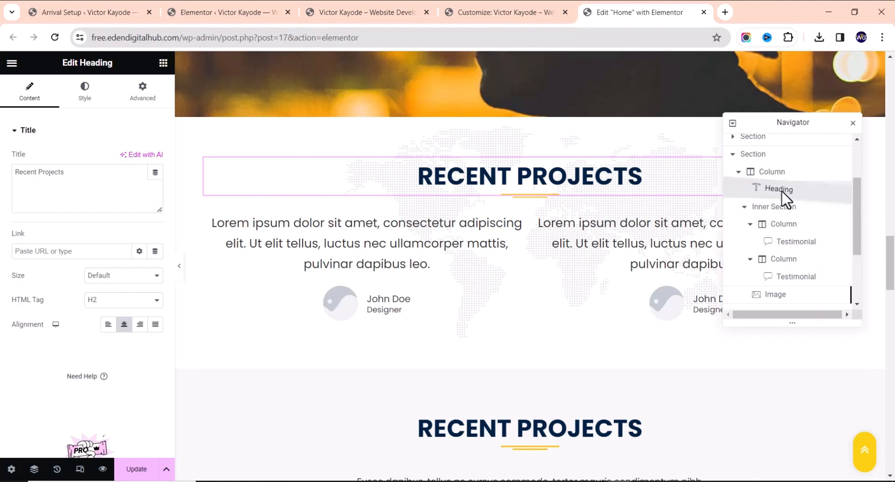
pyautogui.moveTo(779, 186); pyautogui.dragTo(779, 206)
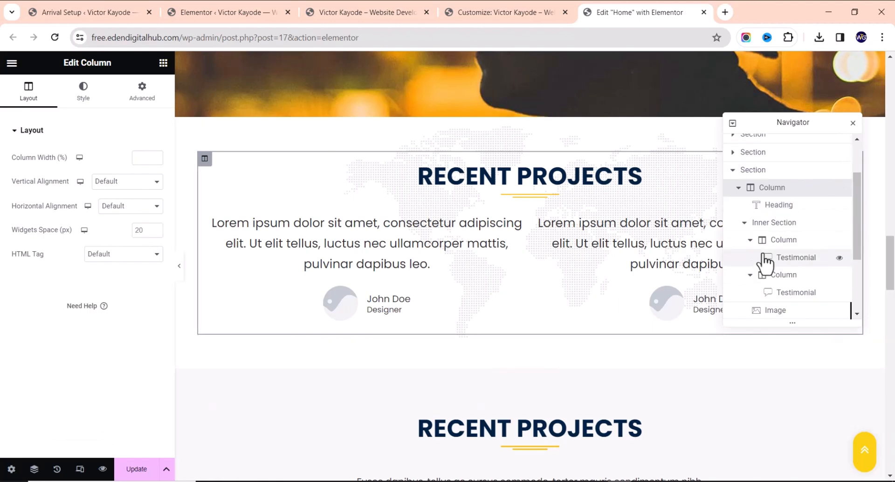
pyautogui.click(852, 123)
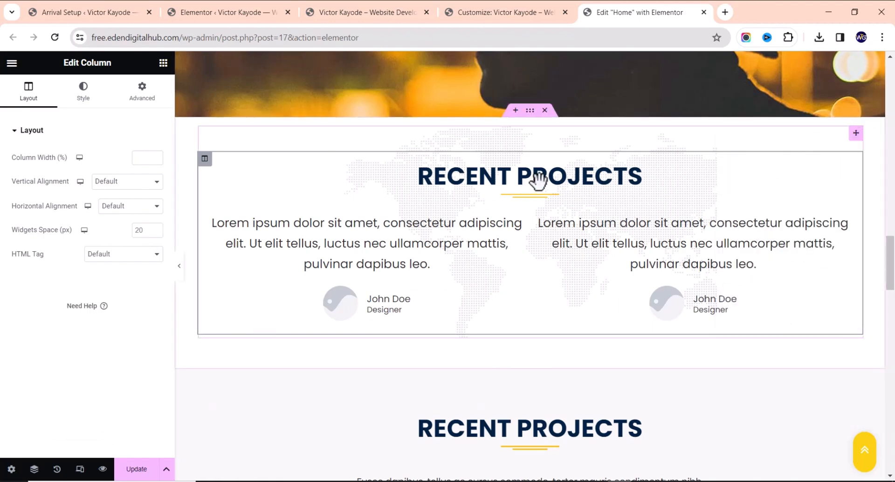
pyautogui.click(560, 184)
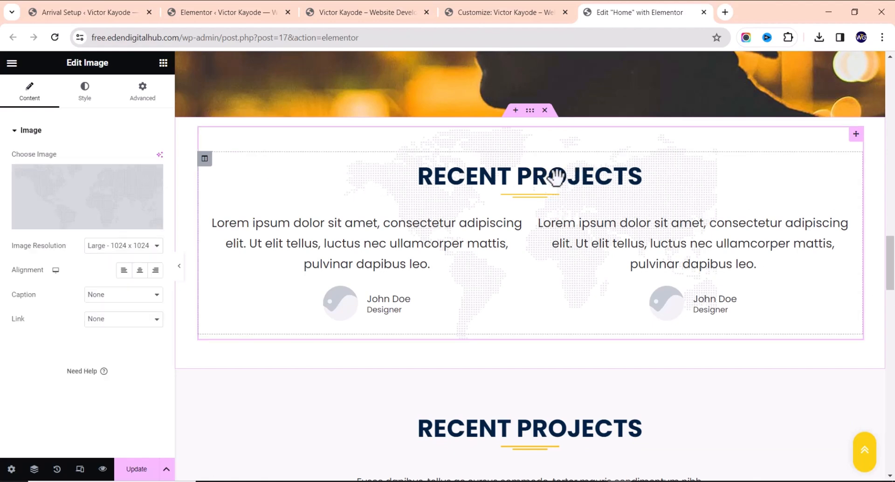
pyautogui.click(34, 469)
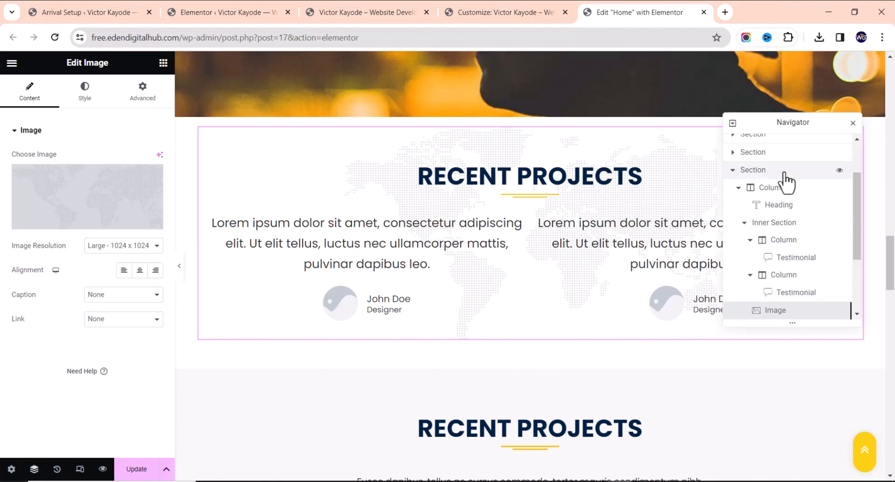
pyautogui.scroll(-4, 790, 298)
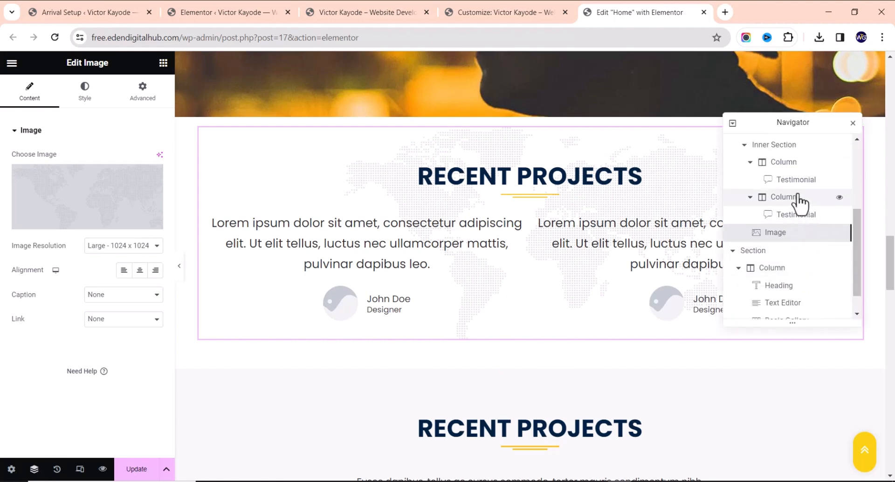
pyautogui.scroll(2, 792, 213)
# Replace the heading's 'Recent Projects' title with 'Testimonials' and Update the page
pyautogui.click(785, 205)
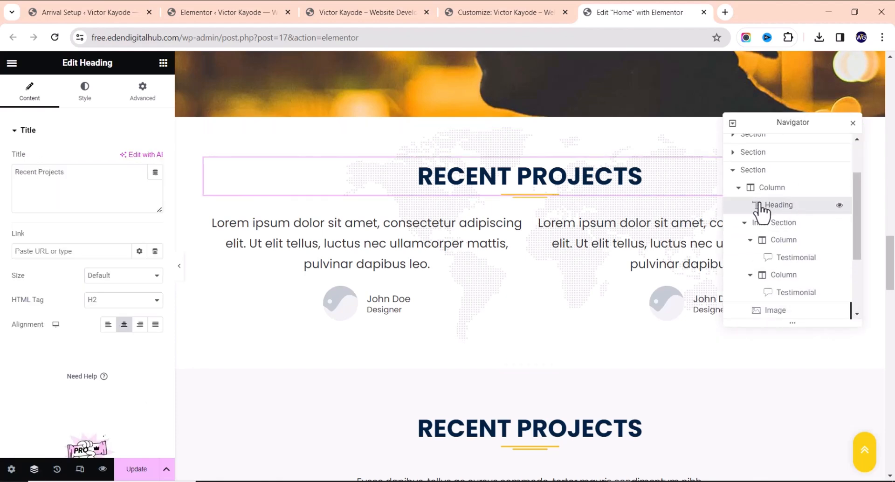
pyautogui.moveTo(152, 184); pyautogui.dragTo(1, 198)
pyautogui.write('Testimonials')
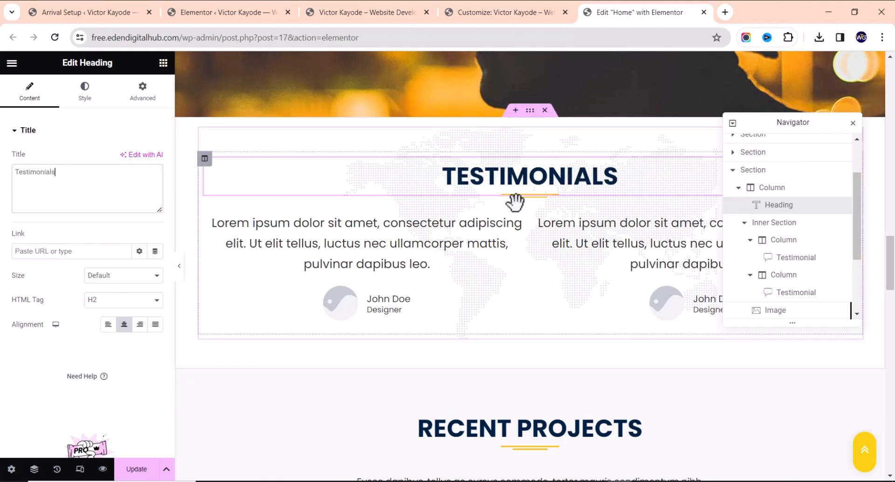
pyautogui.scroll(-7, 270, 320)
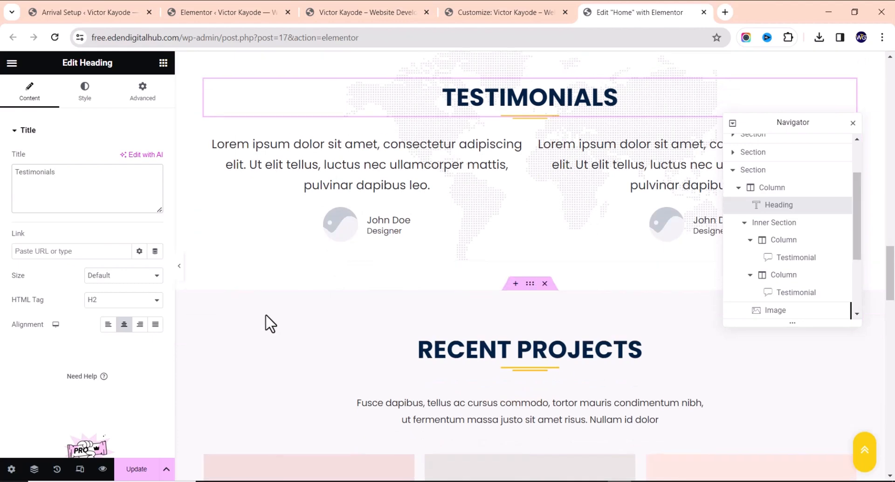
pyautogui.scroll(-1, 209, 372)
pyautogui.click(136, 469)
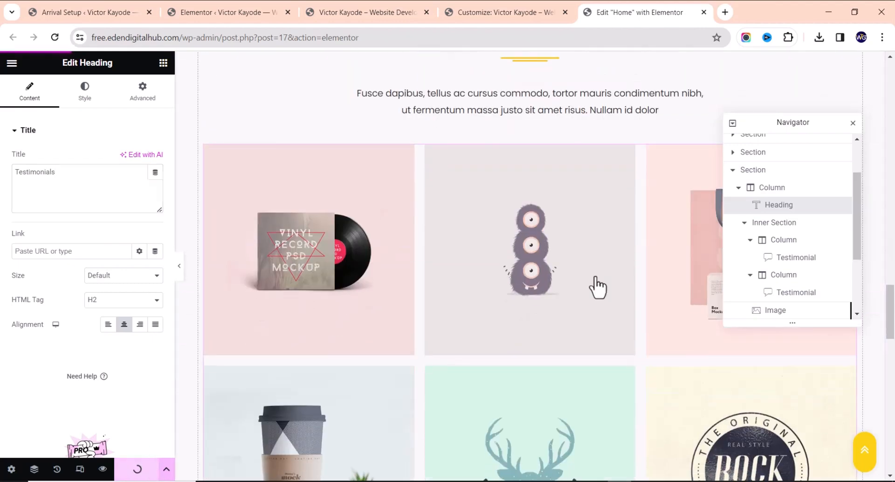
pyautogui.scroll(4, 540, 270)
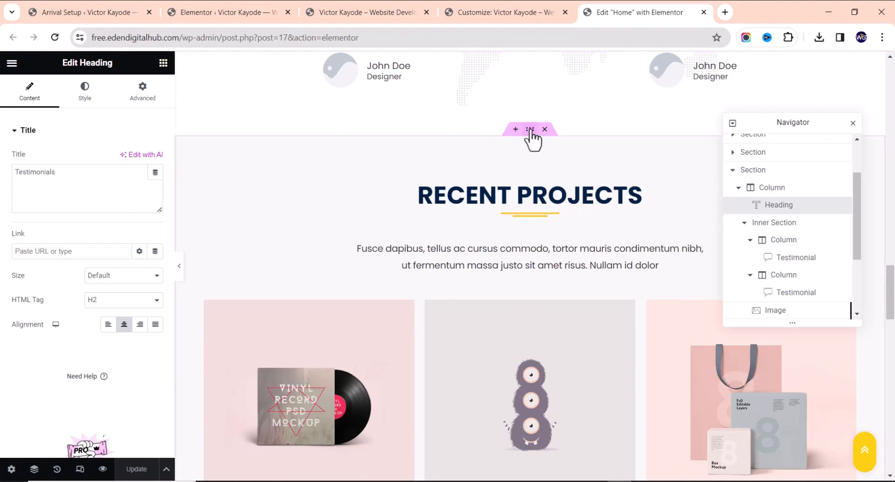
pyautogui.scroll(7, 522, 160)
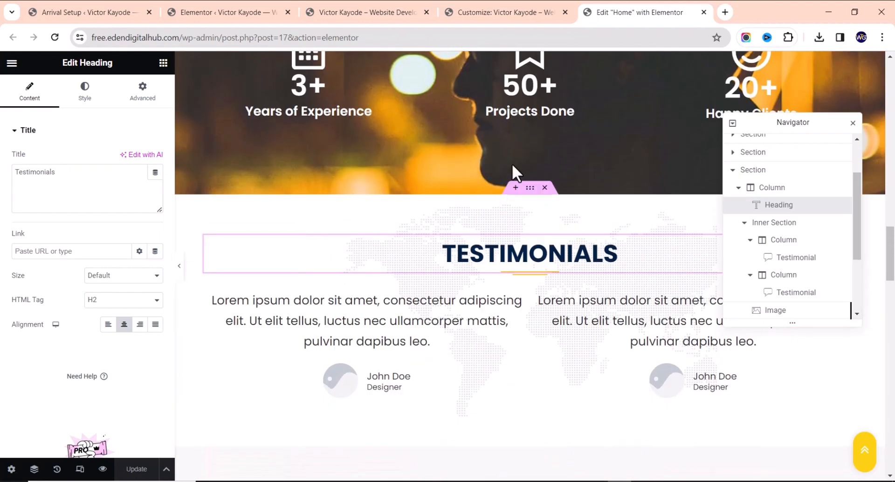
# Give the Testimonials section the CSS ID 'testimonials' and update the page
pyautogui.click(530, 189)
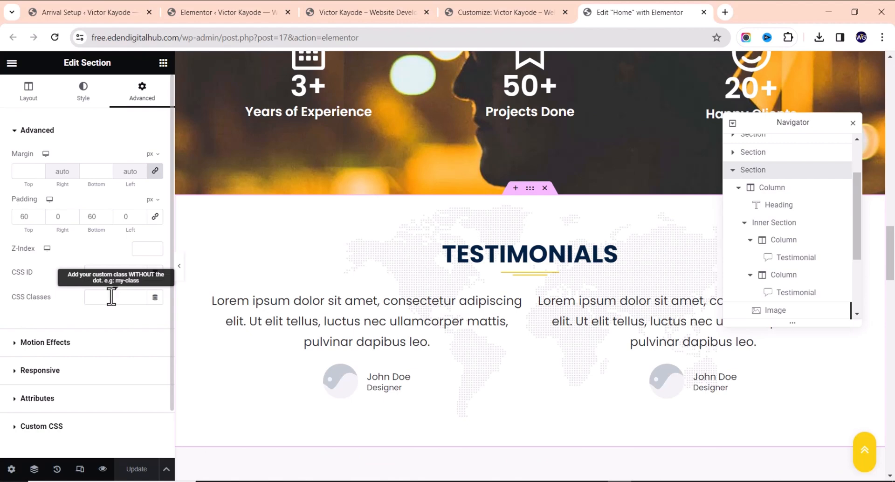
pyautogui.click(115, 272)
pyautogui.write('testimonials')
pyautogui.click(137, 469)
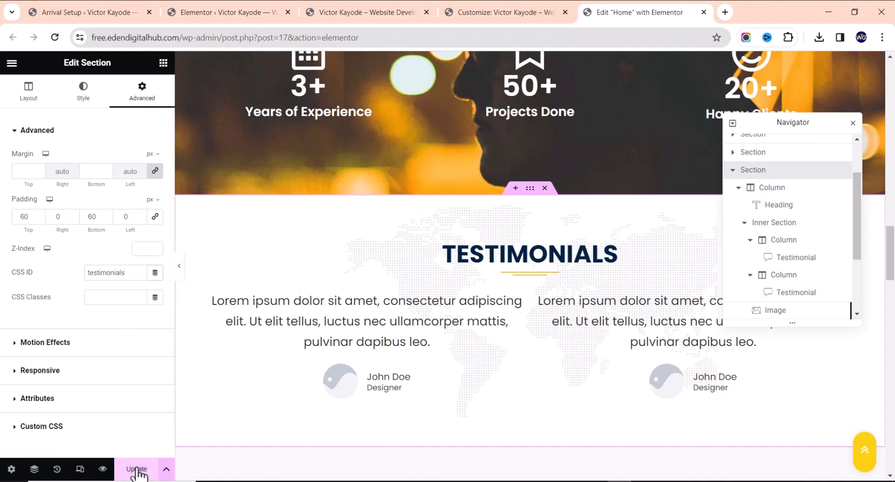
# Point the Process menu item's URL to #testimonials and relabel it Testimonials
pyautogui.click(485, 13)
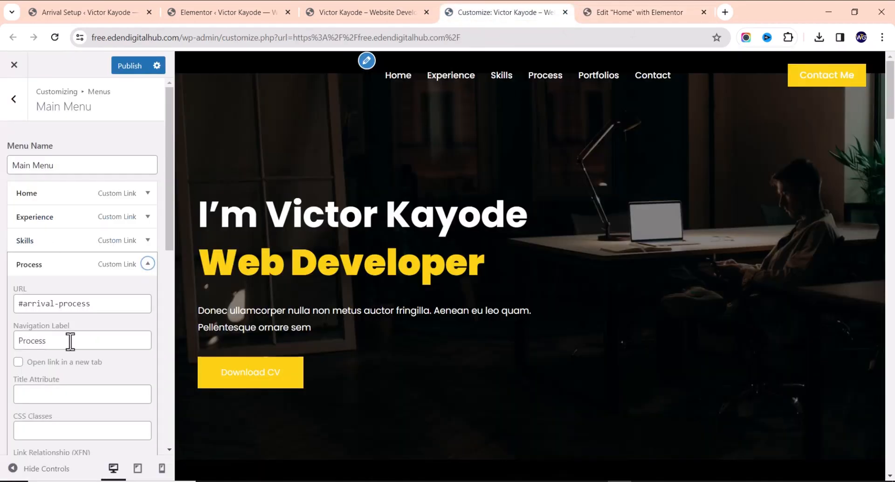
pyautogui.moveTo(103, 300); pyautogui.dragTo(37, 306)
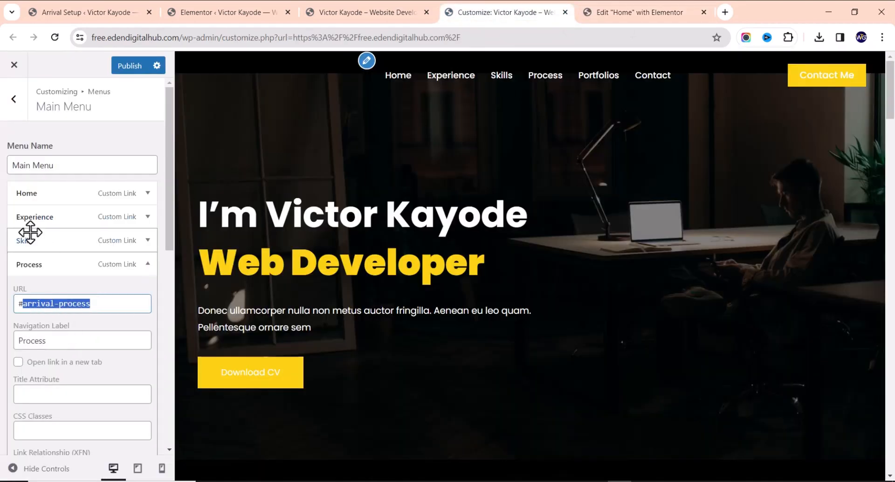
pyautogui.write('testim')
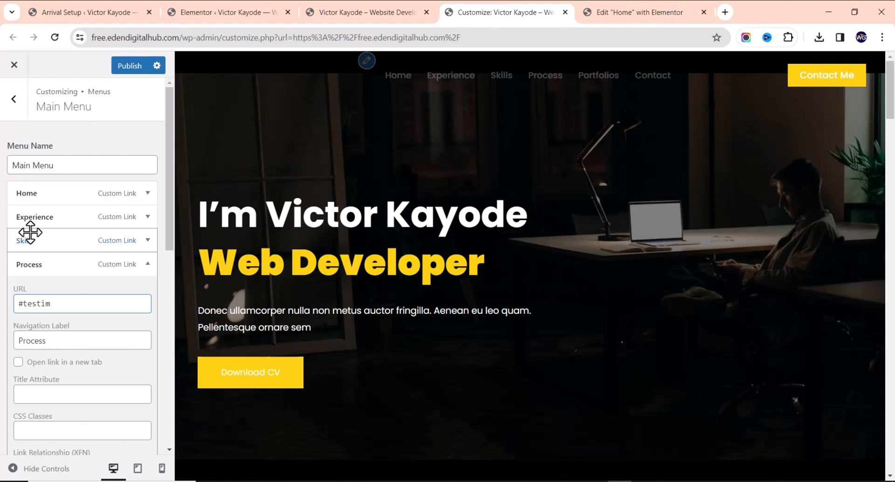
pyautogui.write('onial')
pyautogui.click(588, 12)
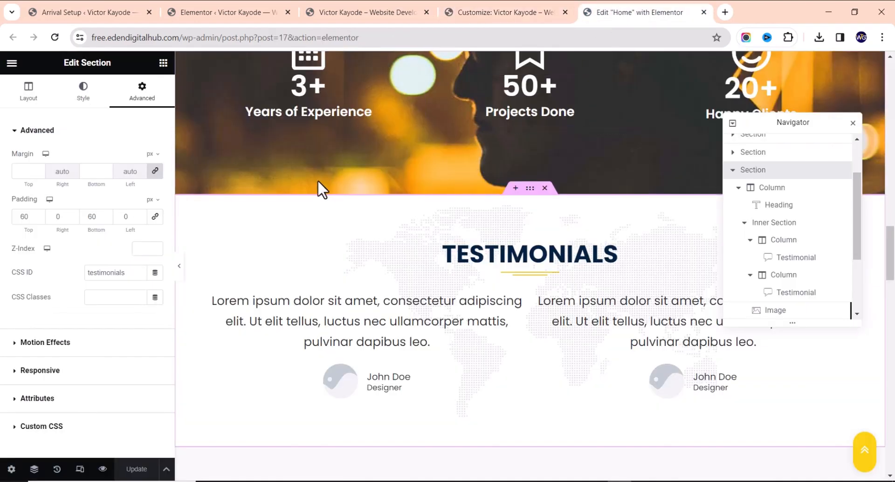
pyautogui.click(490, 13)
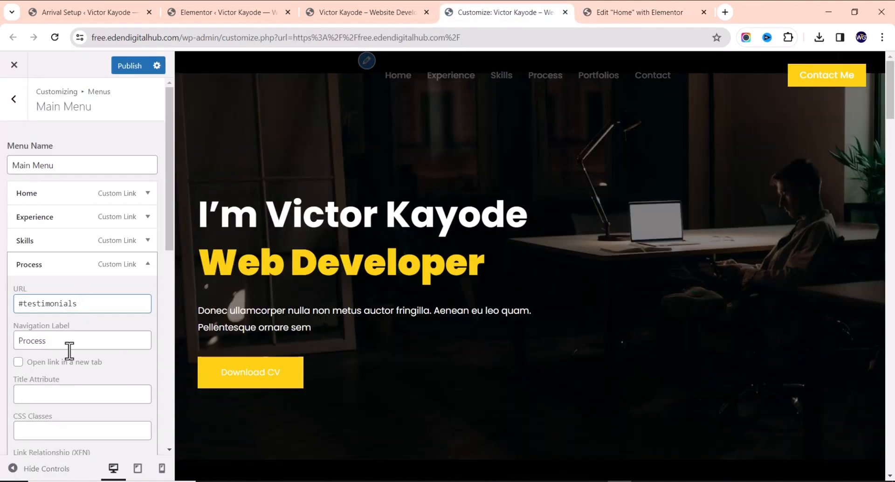
pyautogui.click(641, 13)
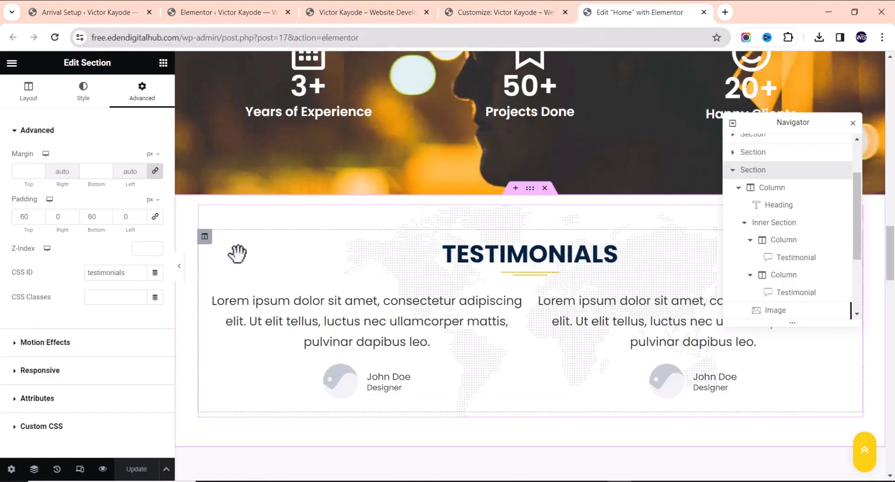
pyautogui.click(526, 11)
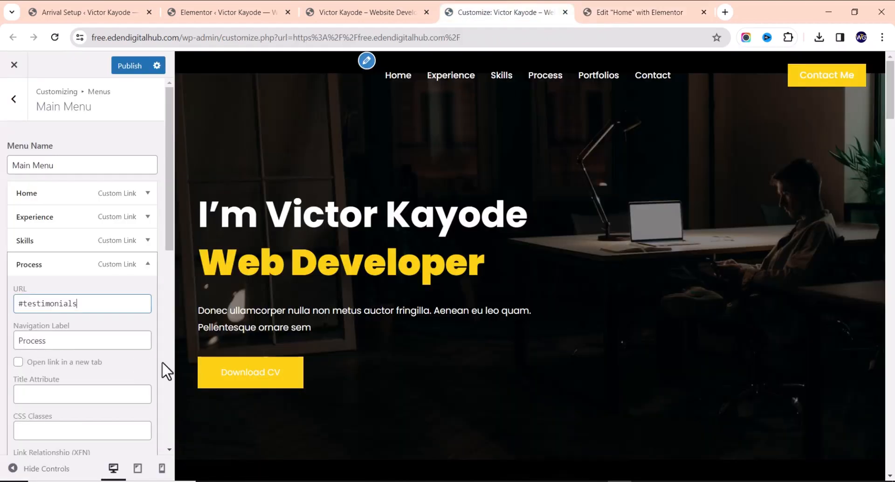
pyautogui.moveTo(72, 340); pyautogui.dragTo(2, 351)
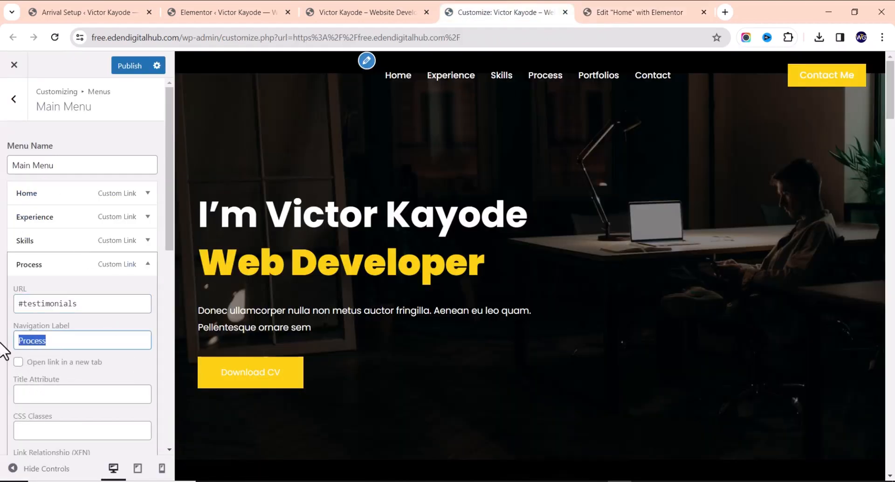
pyautogui.write('Tst')
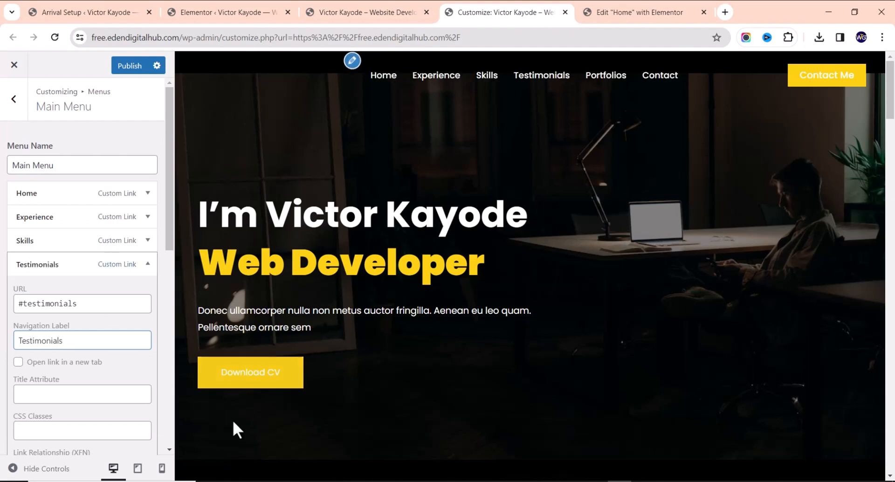
# Publish the menu change and test the Testimonials link on the live site
pyautogui.click(126, 68)
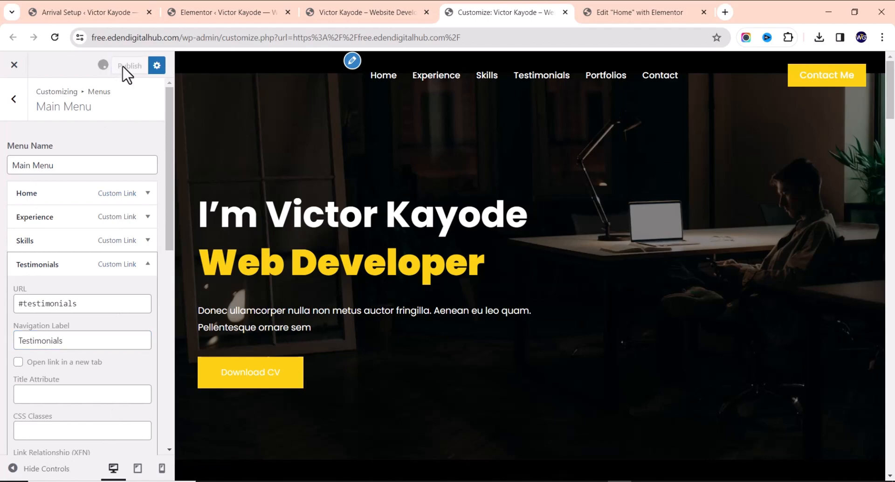
pyautogui.click(392, 15)
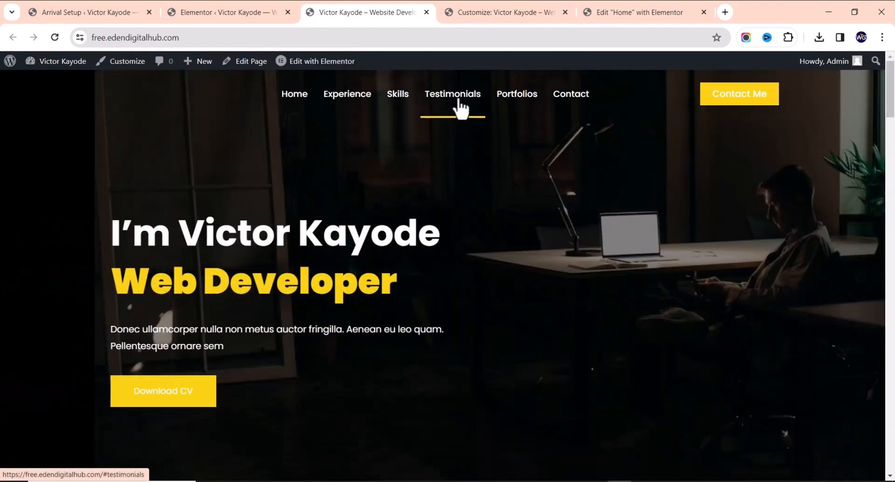
pyautogui.click(461, 107)
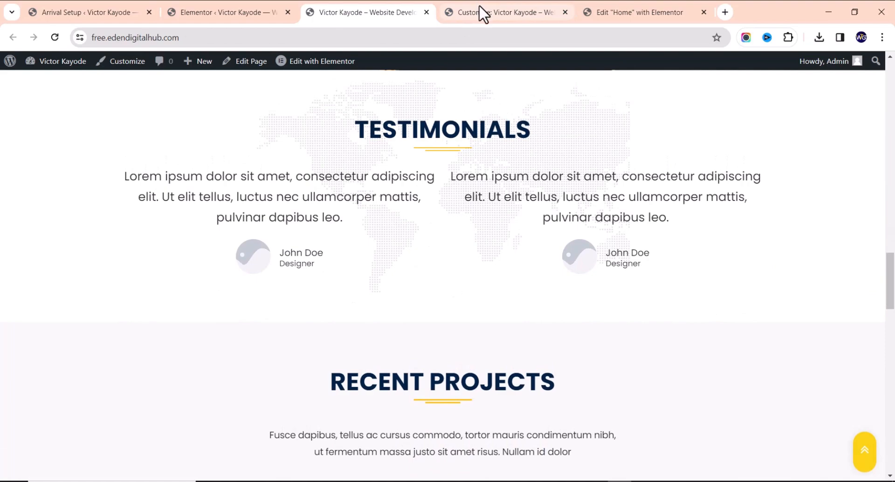
# Return to the Customizer and scroll the preview down to the footer
pyautogui.click(484, 12)
pyautogui.scroll(-15, 387, 252)
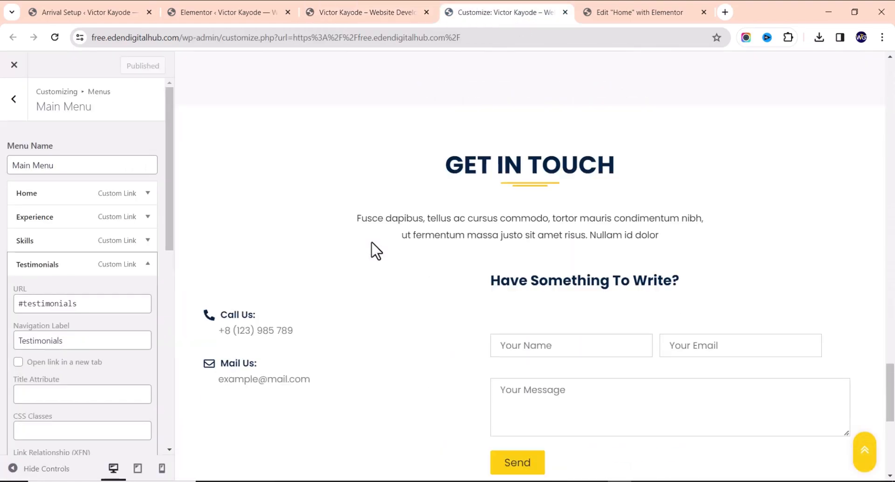
pyautogui.scroll(-8, 376, 251)
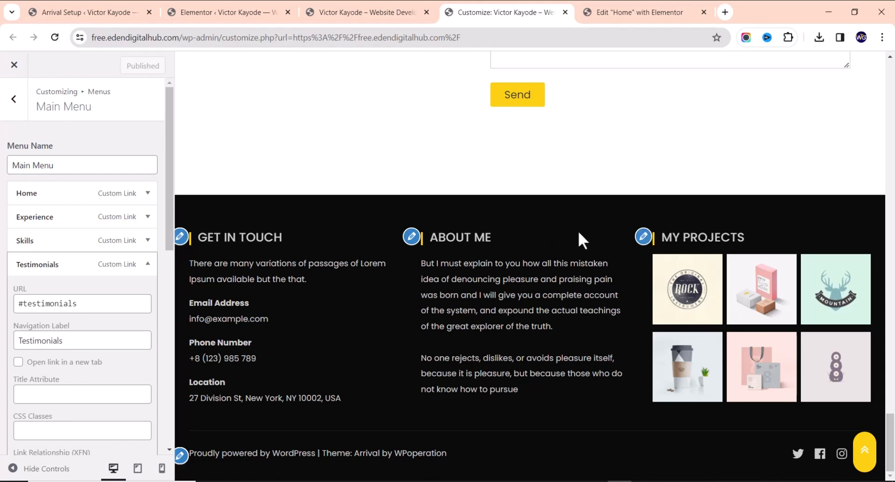
# Delete the Location heading and address from the GET IN TOUCH footer widget
pyautogui.click(181, 237)
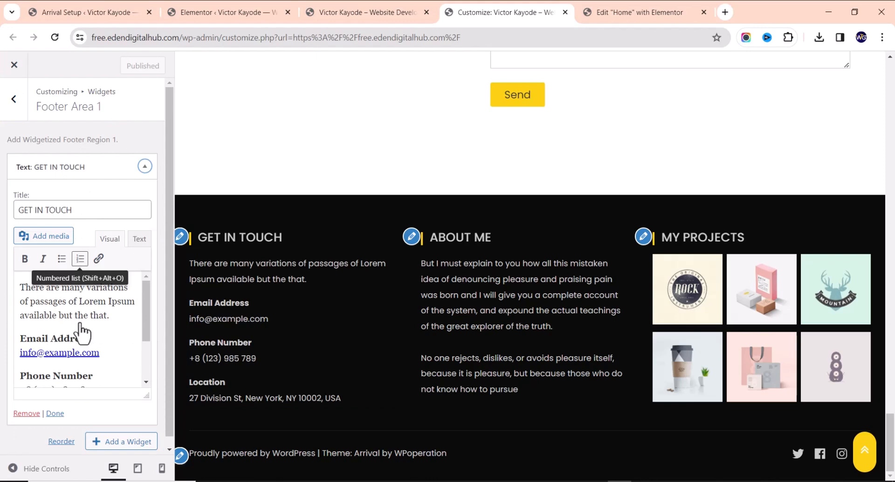
pyautogui.moveTo(109, 316); pyautogui.dragTo(49, 329)
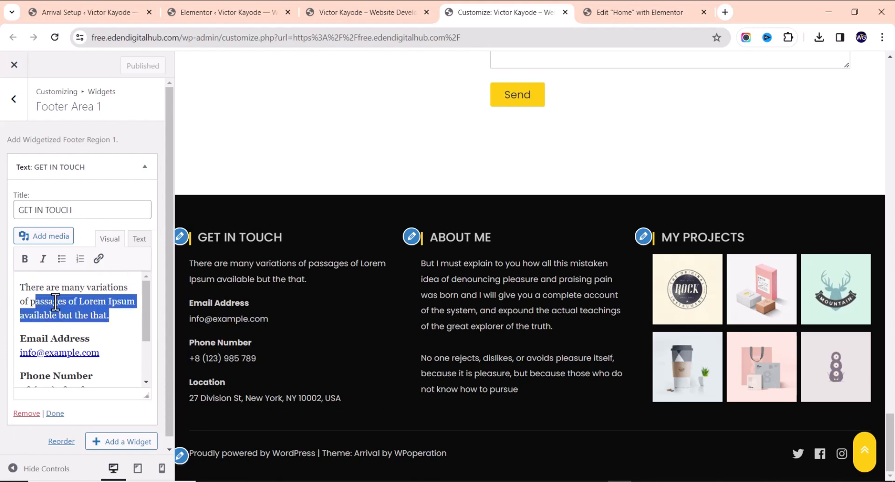
pyautogui.moveTo(95, 376); pyautogui.dragTo(16, 354)
pyautogui.scroll(-3, 70, 330)
pyautogui.scroll(2, 94, 342)
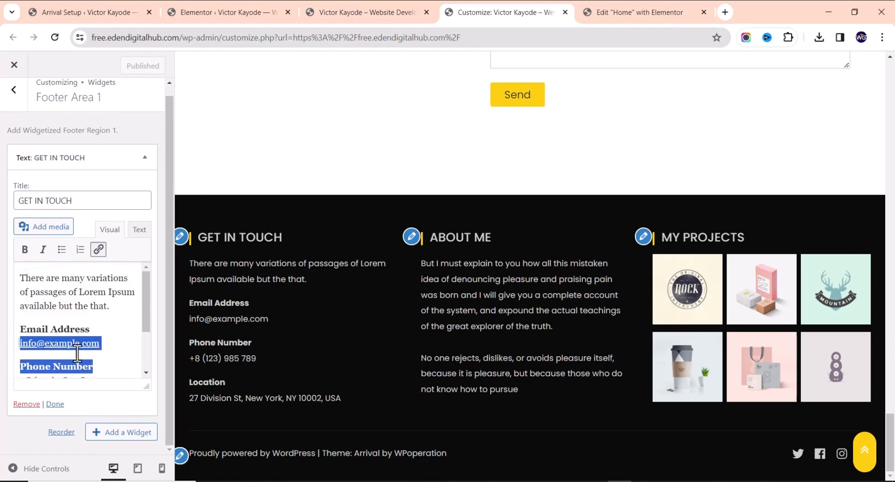
pyautogui.scroll(-2, 101, 359)
pyautogui.moveTo(102, 365); pyautogui.dragTo(32, 355)
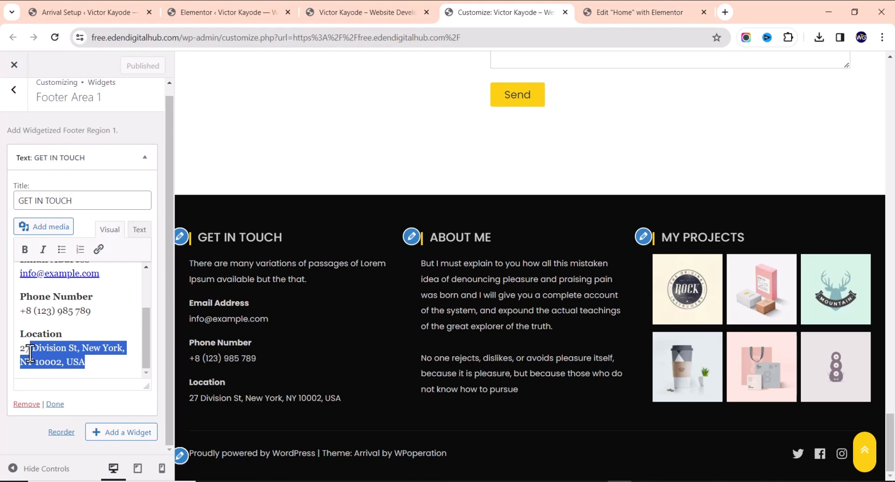
pyautogui.moveTo(9, 342); pyautogui.dragTo(8, 335)
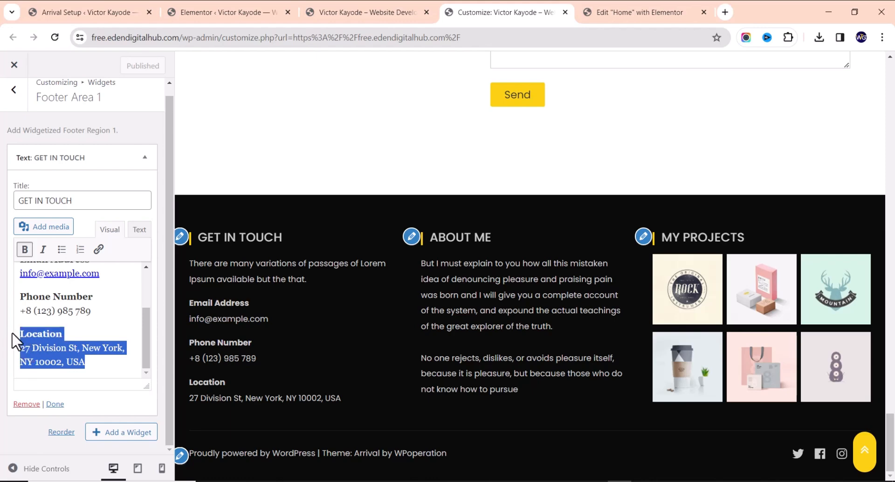
pyautogui.press('BackSpace')
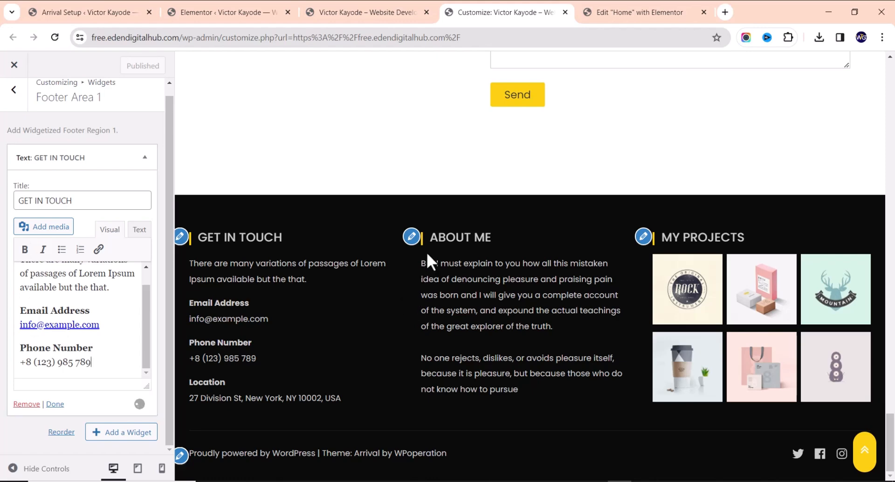
# Review the ABOUT ME widget text, then open the MY PROJECTS gallery widget
pyautogui.click(412, 237)
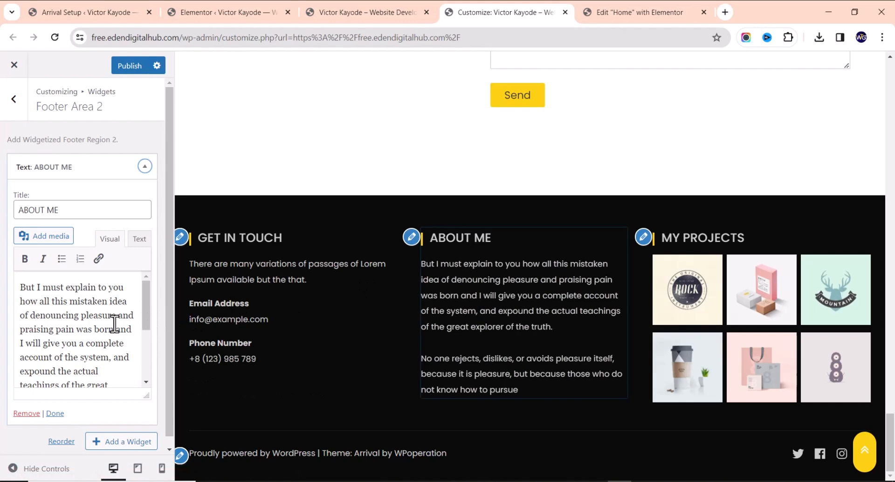
pyautogui.scroll(-3, 111, 320)
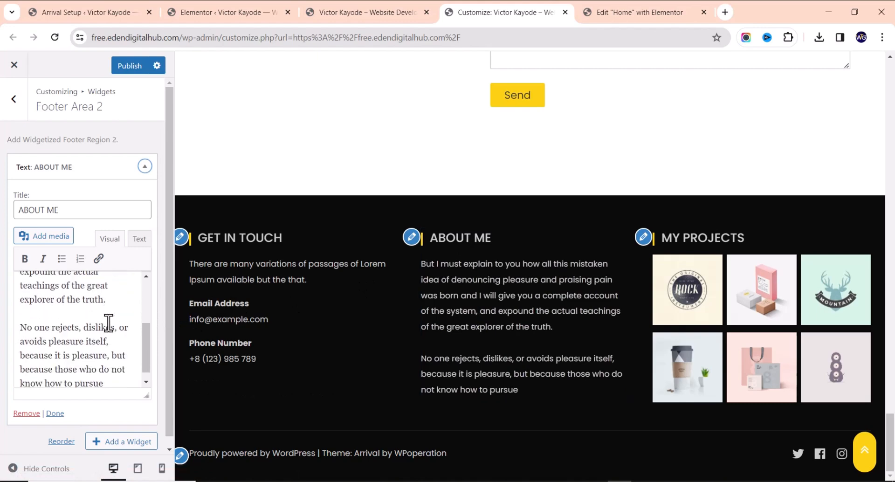
pyautogui.click(644, 238)
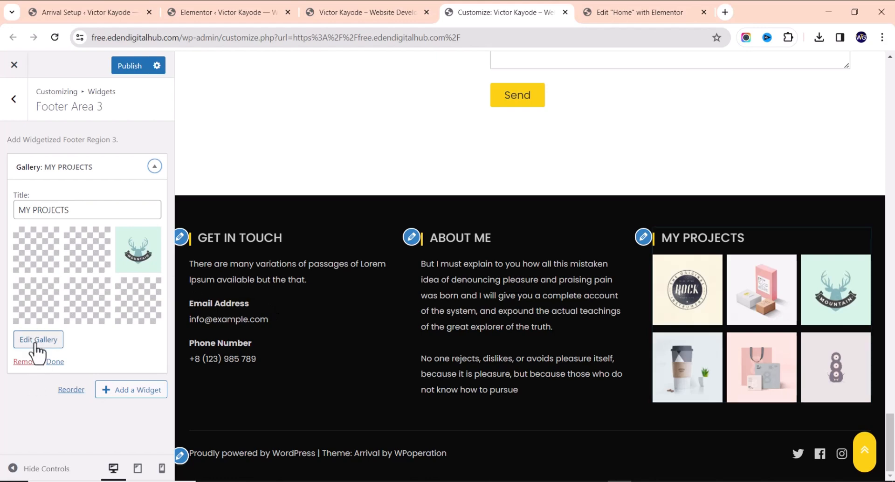
# Close the gallery editor unchanged and remove the MY PROJECTS gallery widget from Footer Area 3
pyautogui.click(37, 344)
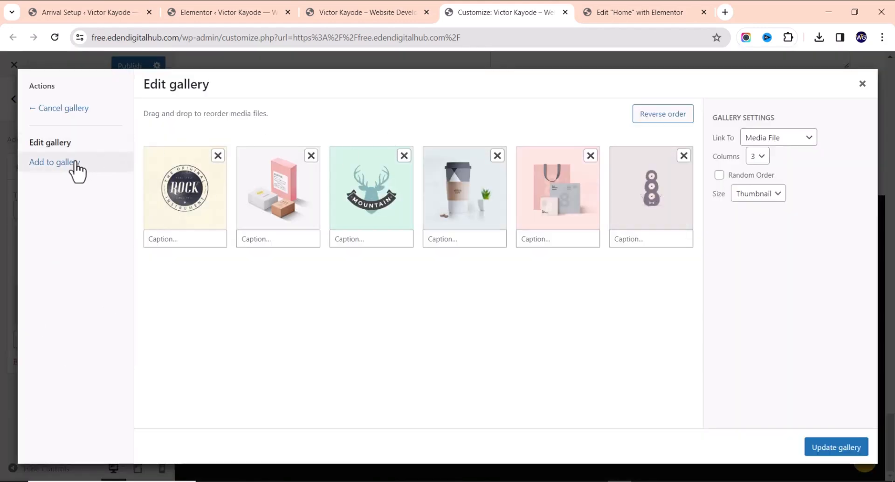
pyautogui.click(863, 86)
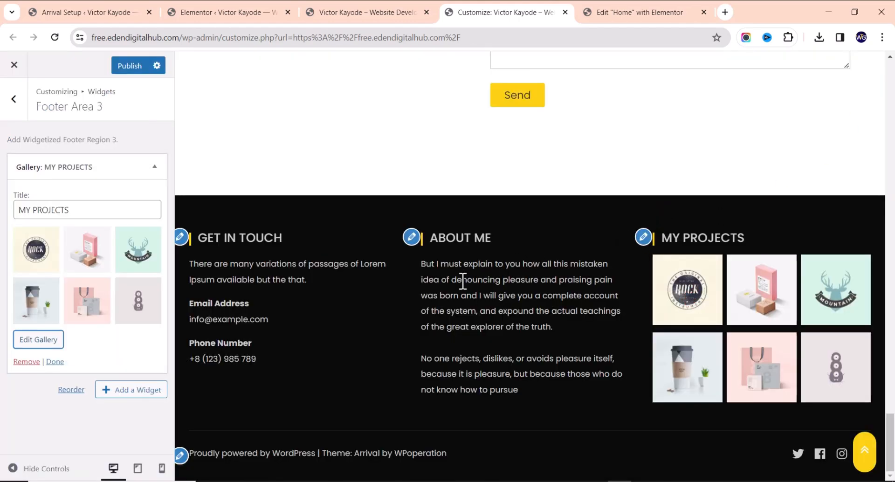
pyautogui.click(20, 362)
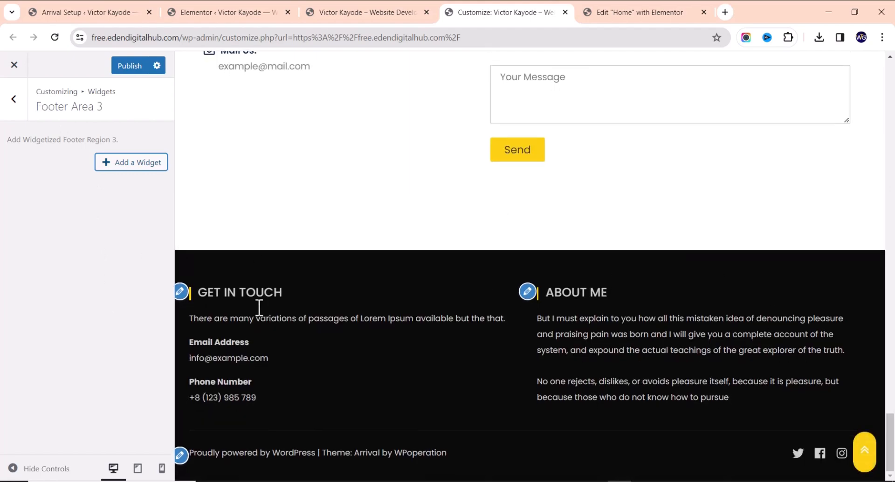
# Keep the Default footer type and set the copyright text to '2023. All Rights Reserved'
pyautogui.click(181, 454)
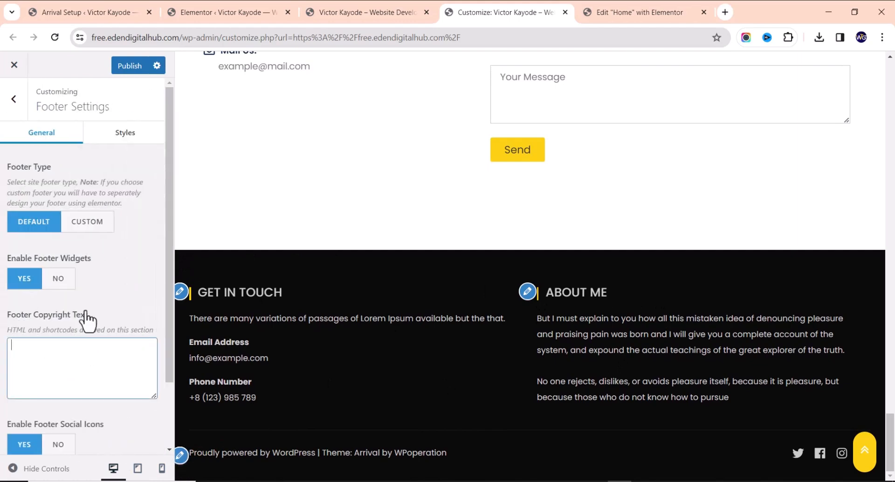
pyautogui.scroll(-2, 87, 299)
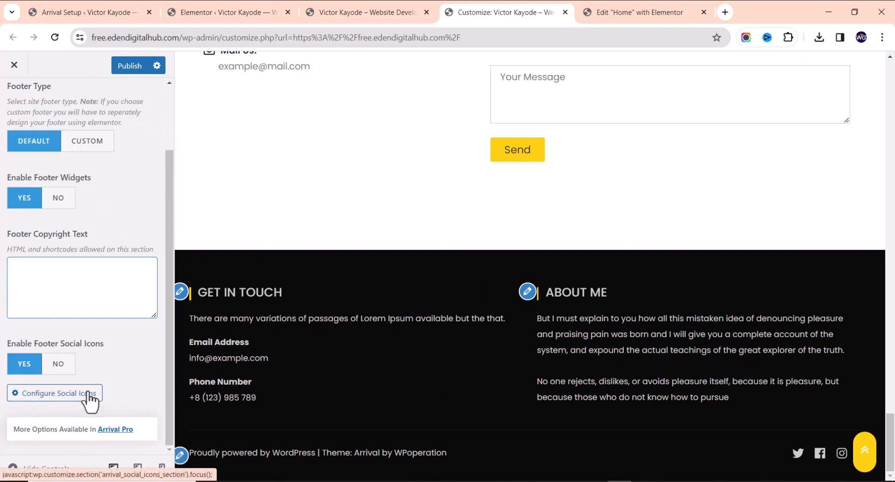
pyautogui.scroll(2, 88, 396)
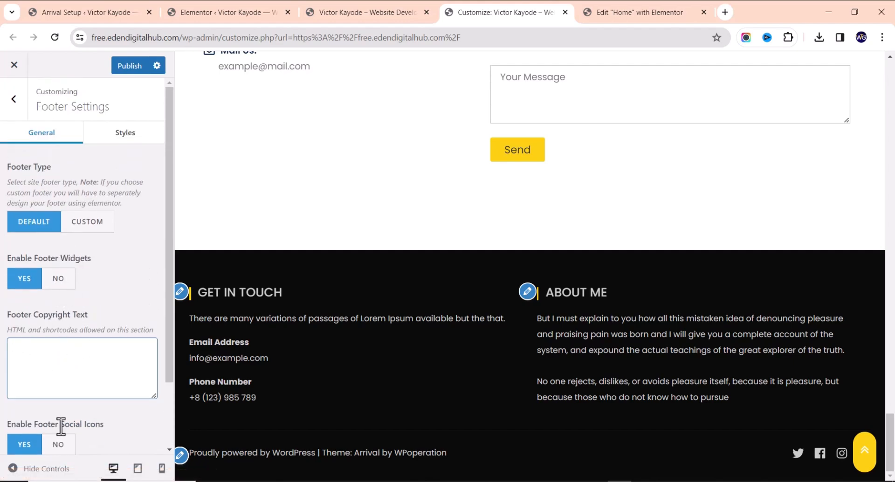
pyautogui.click(87, 223)
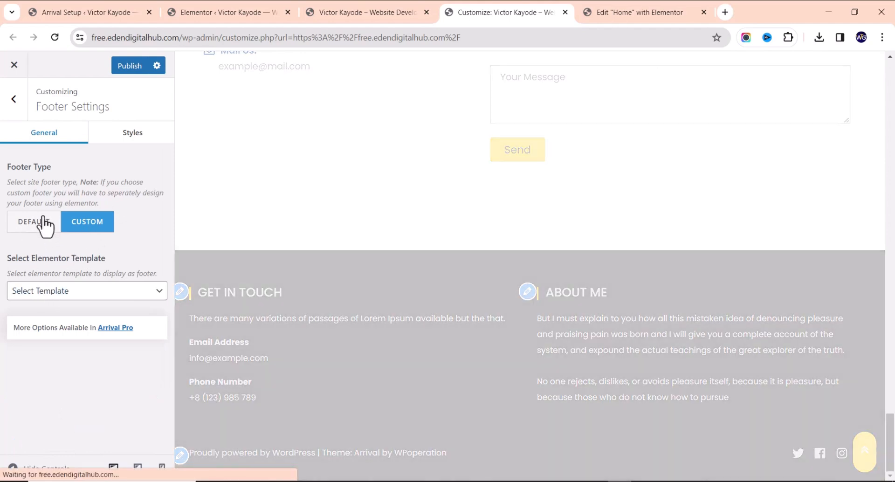
pyautogui.click(40, 224)
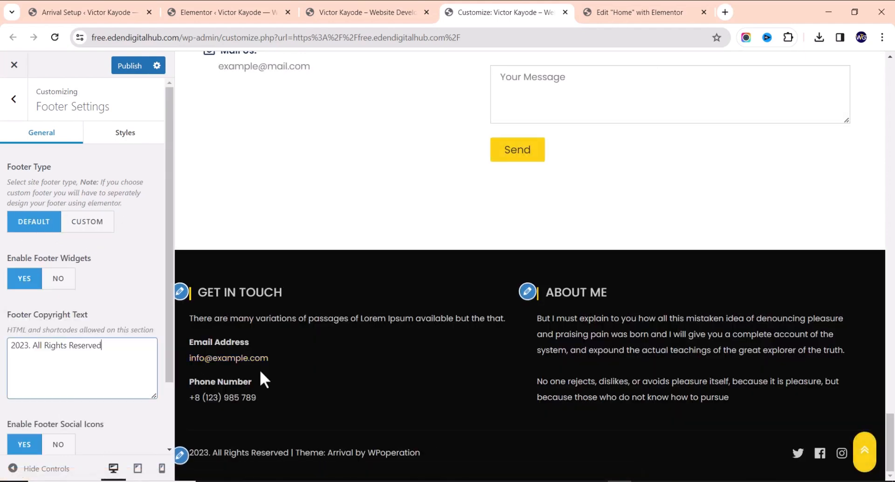
pyautogui.scroll(-3, 60, 348)
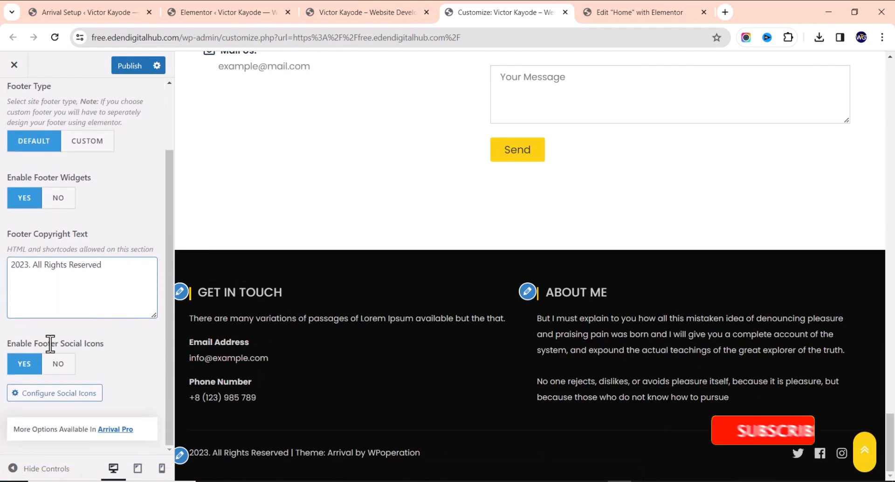
pyautogui.scroll(3, 65, 308)
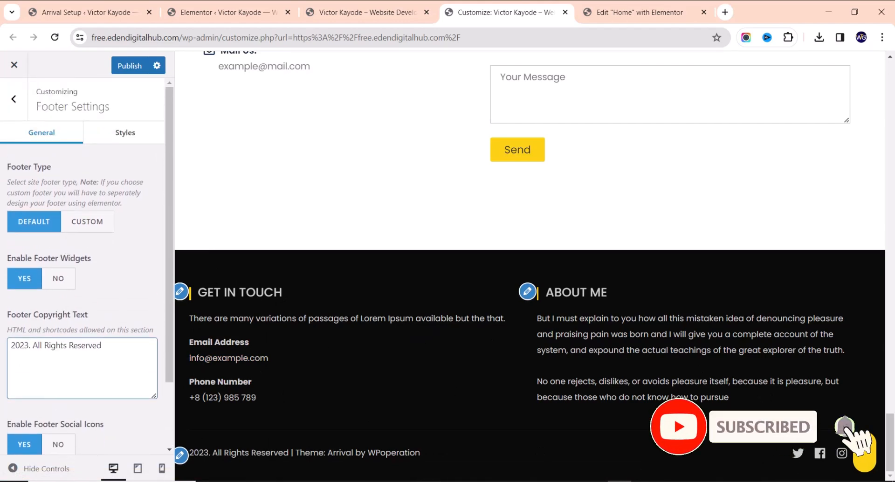
pyautogui.click(643, 481)
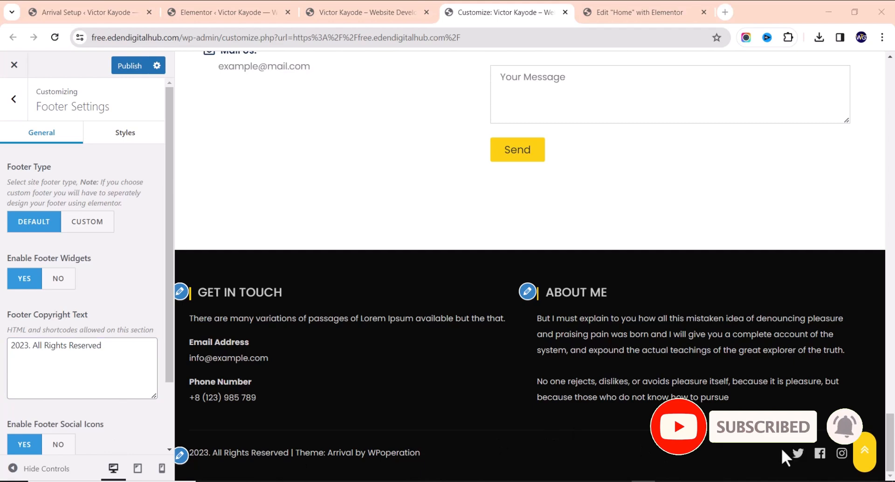
pyautogui.scroll(15, 641, 380)
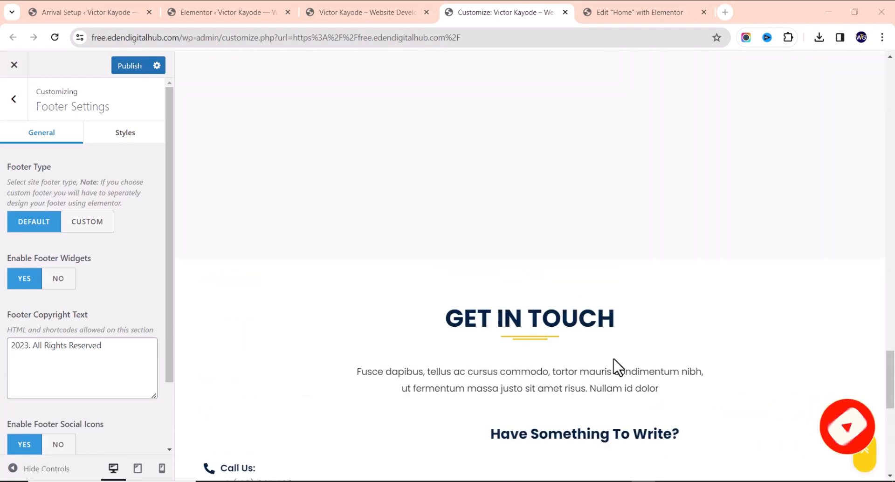
# Scroll through the home page's testimonials and stats, then return to the Elementor Home editor
pyautogui.scroll(10, 615, 354)
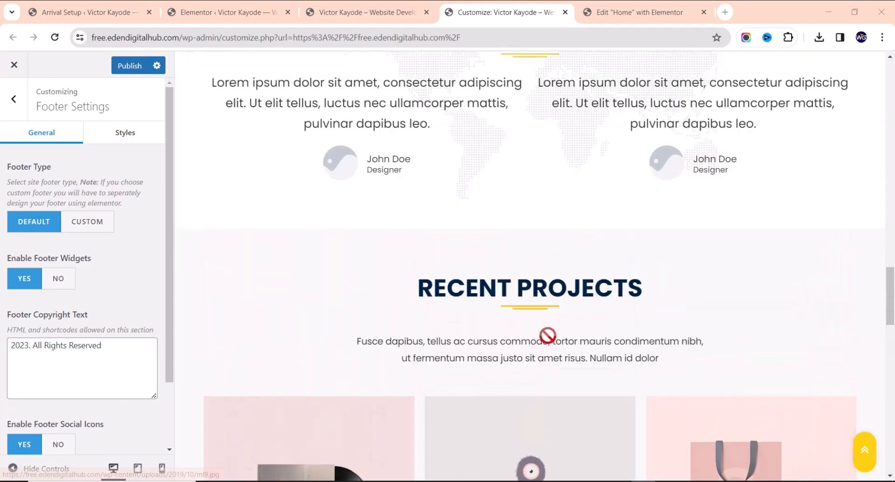
pyautogui.scroll(10, 448, 333)
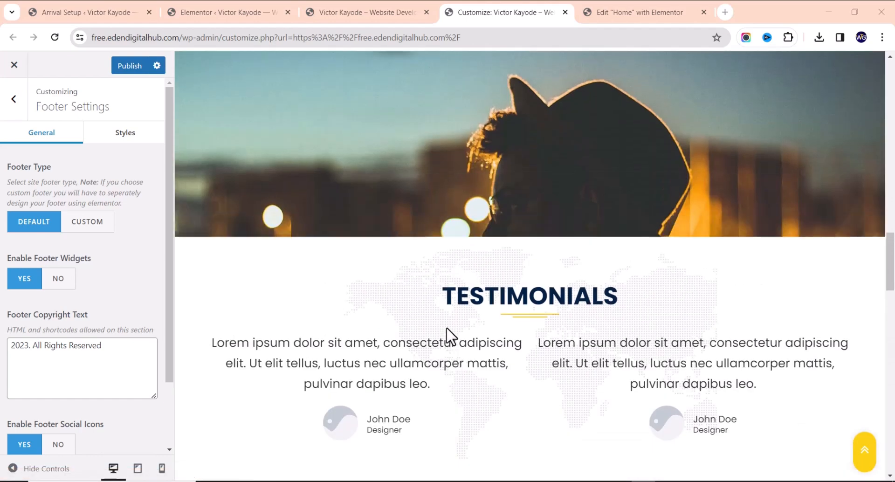
pyautogui.scroll(-3, 456, 330)
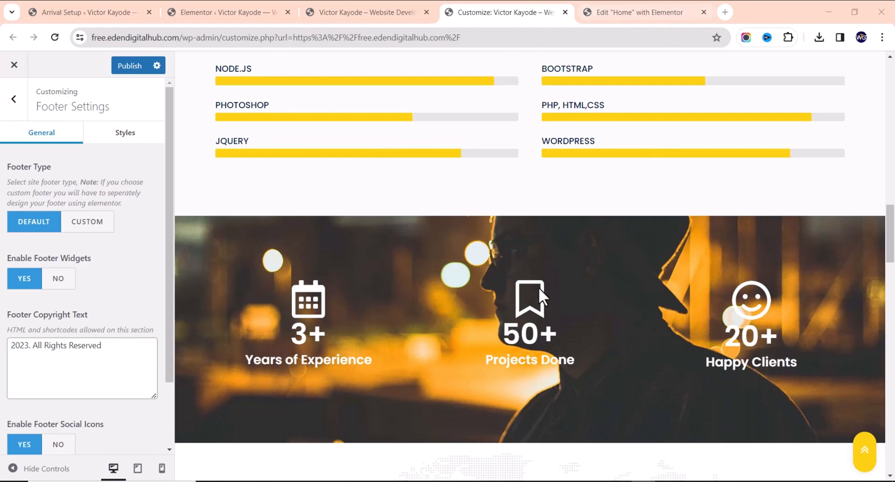
pyautogui.scroll(1, 572, 226)
pyautogui.scroll(-6, 549, 231)
pyautogui.scroll(6, 549, 231)
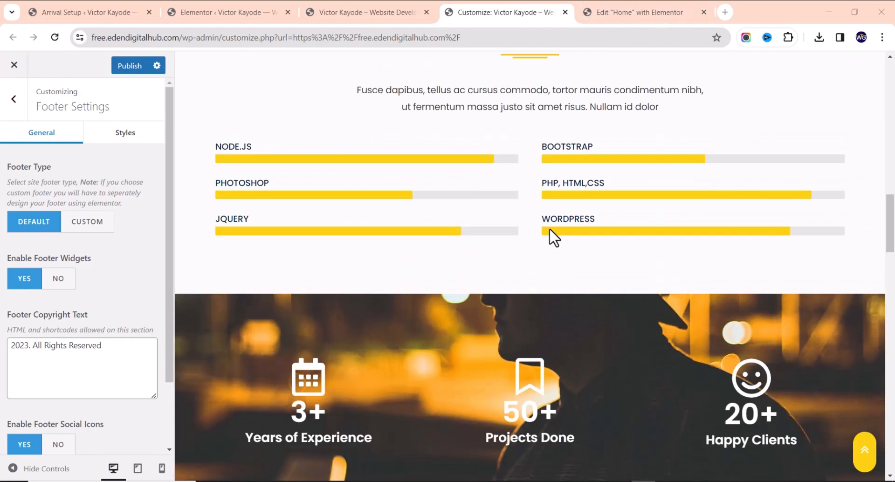
pyautogui.scroll(-4, 551, 252)
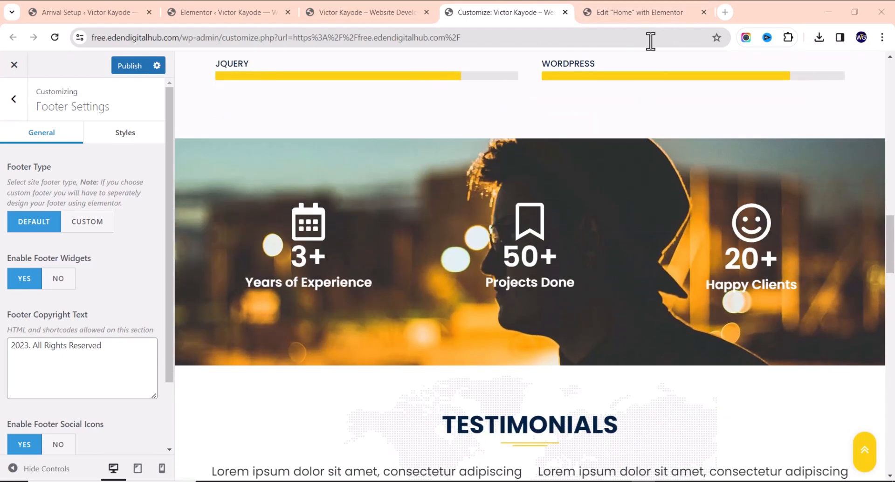
pyautogui.click(636, 14)
pyautogui.scroll(3, 475, 225)
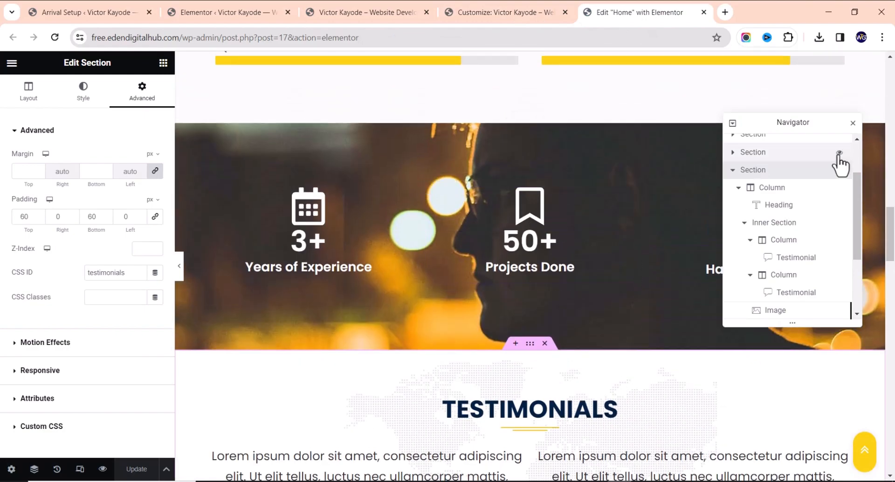
# Close the Navigator and show the background styling of the 3+/50+/20+ stats section
pyautogui.click(853, 123)
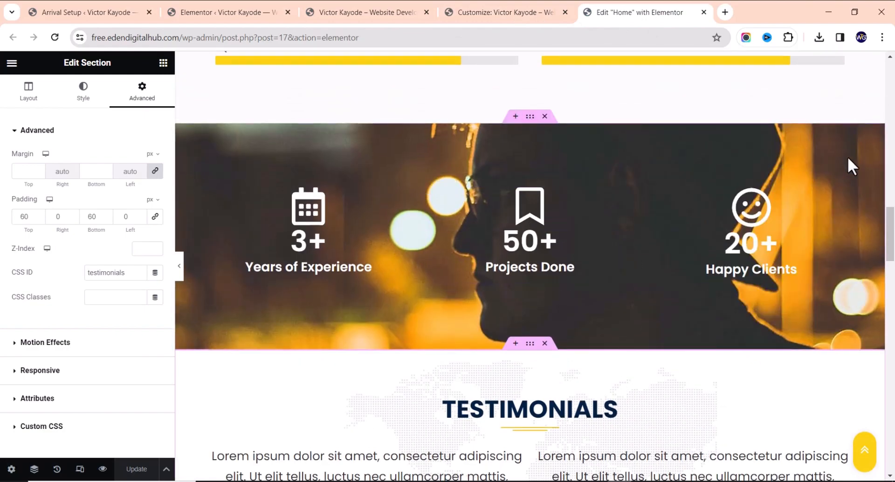
pyautogui.scroll(-5, 515, 348)
pyautogui.scroll(9, 513, 280)
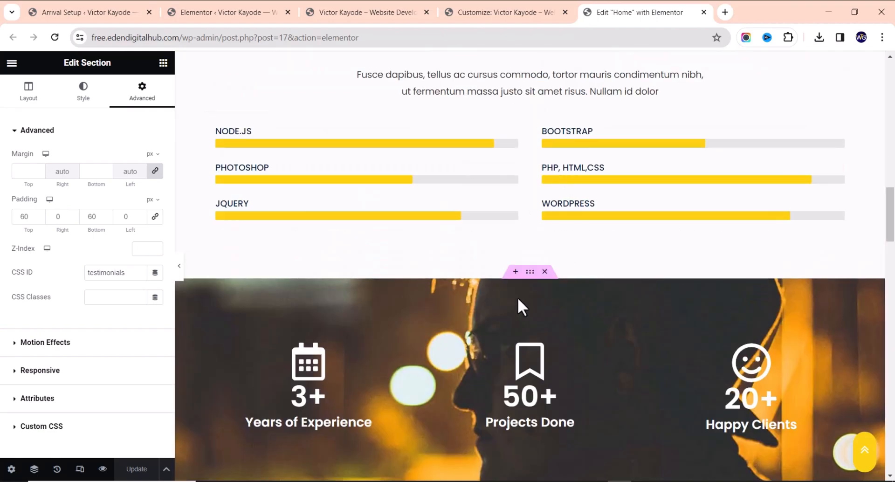
pyautogui.click(530, 271)
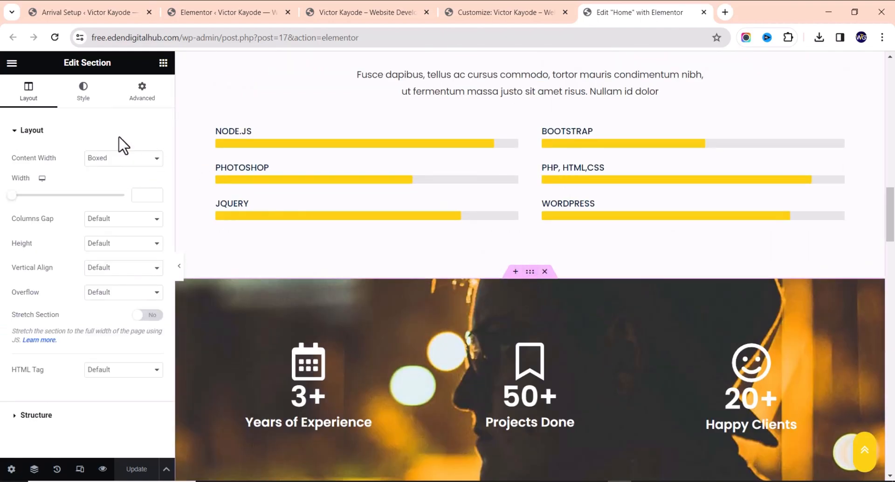
pyautogui.click(92, 101)
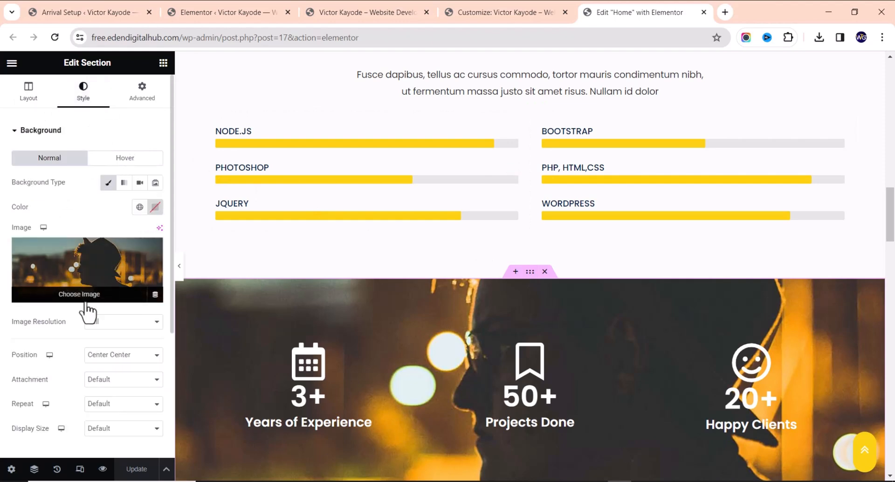
pyautogui.scroll(-2, 455, 389)
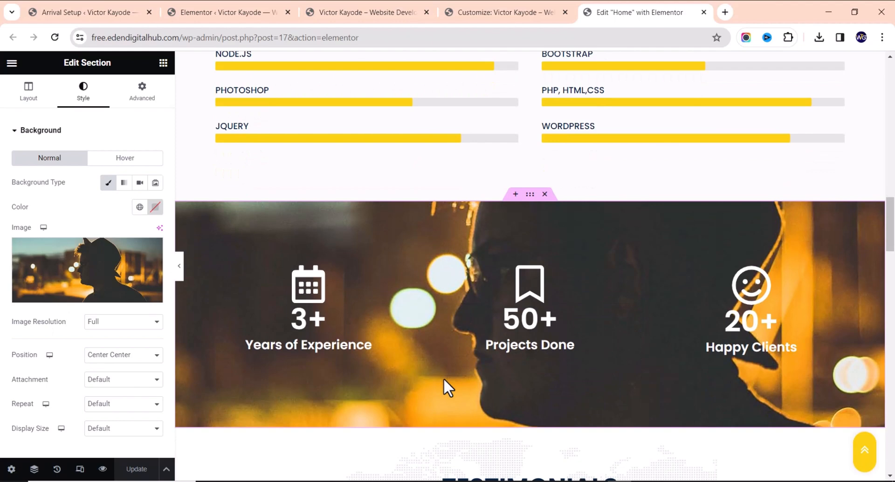